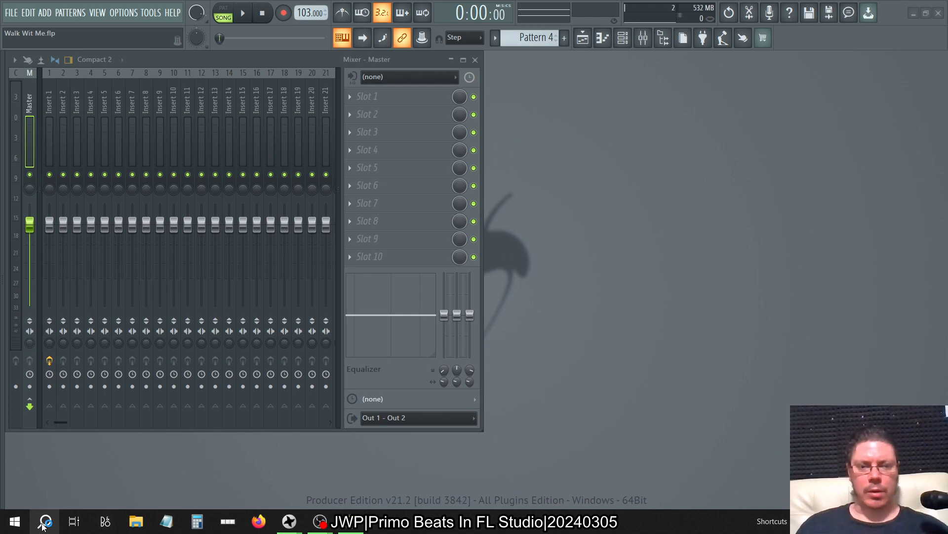
- Dismiss the sheepChat update dialog by skipping the new release
{"action": "key", "text": "alt+Tab"}
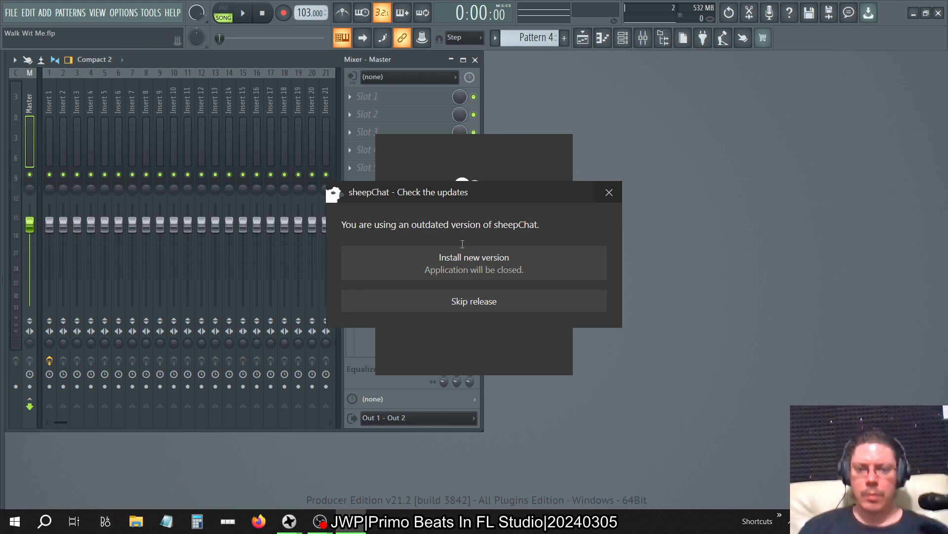
{"action": "left_click", "coordinate": [570, 296]}
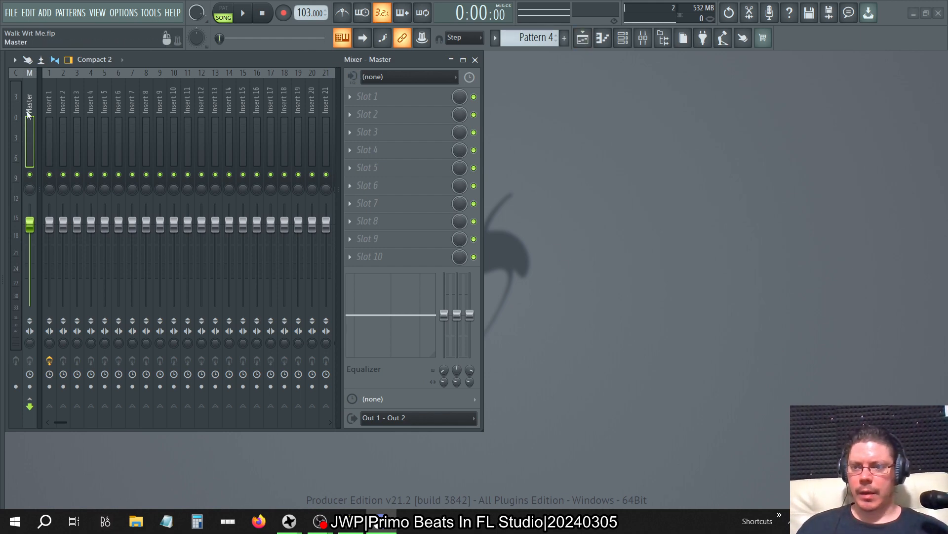
- Select mixer track Insert 1, show the channel rack, and listen to the song's opening
{"action": "left_click", "coordinate": [49, 103]}
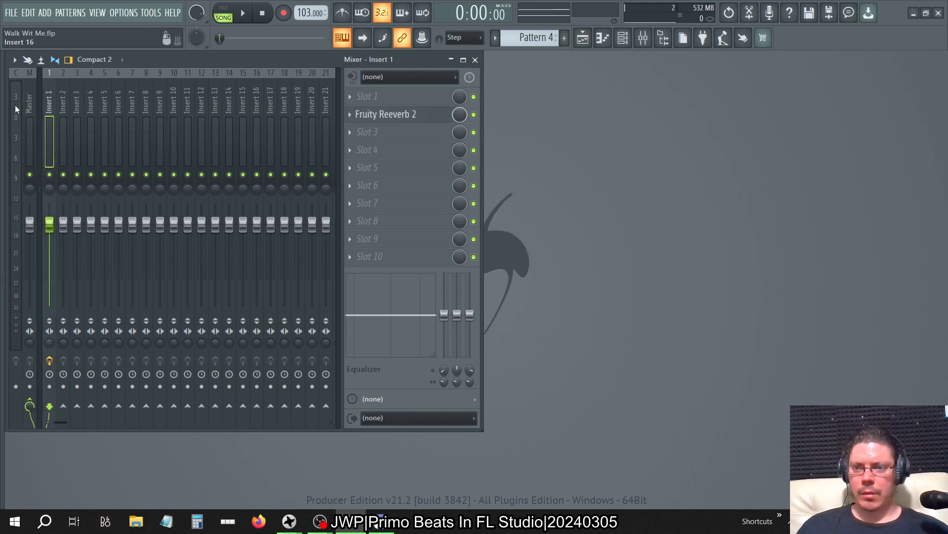
{"action": "left_click", "coordinate": [587, 39]}
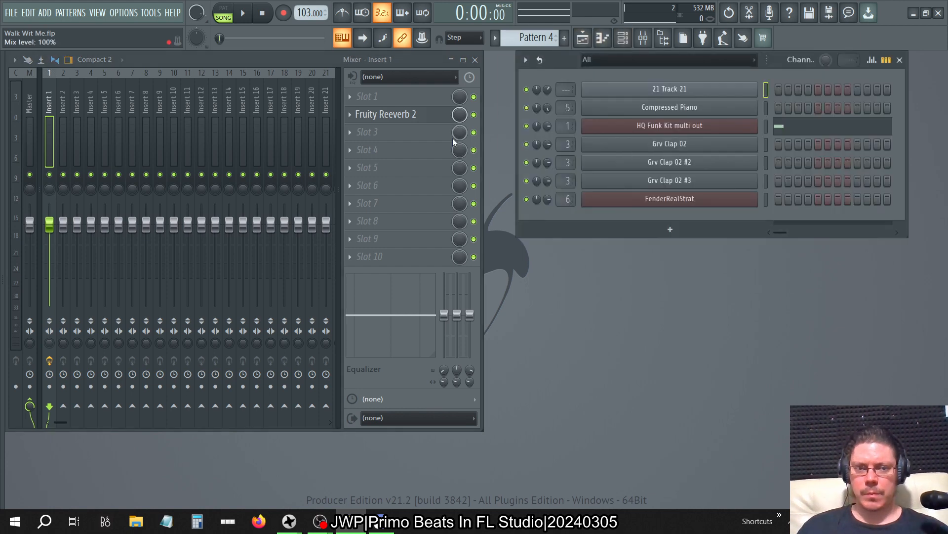
{"action": "key", "text": "space"}
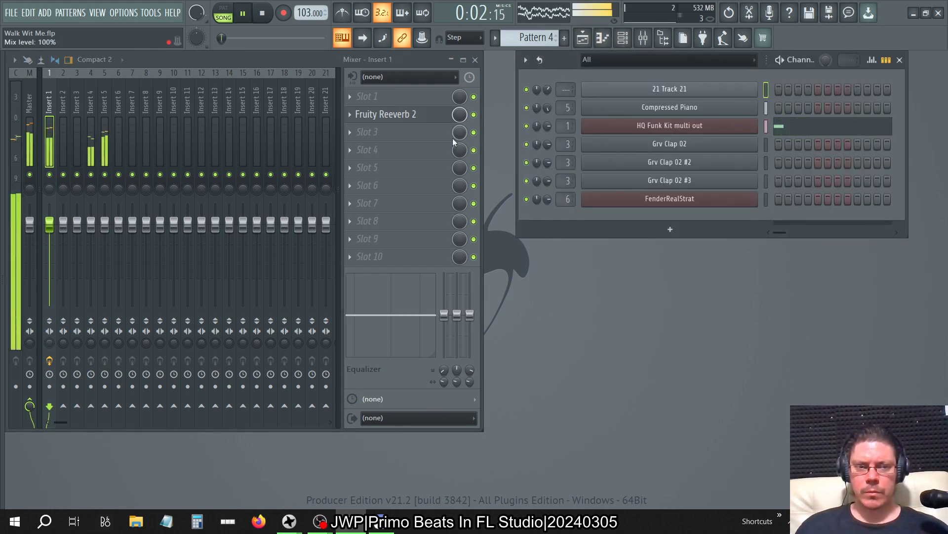
{"action": "key", "text": "space"}
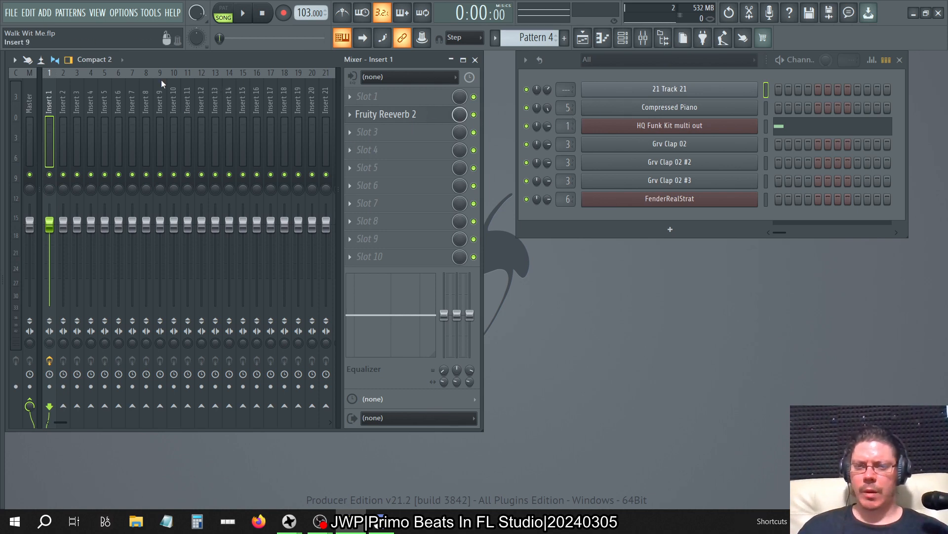
- Inspect the Fruity Reeverb 2 settings on Insert 1 and listen to the song's opening again
{"action": "left_click", "coordinate": [383, 115]}
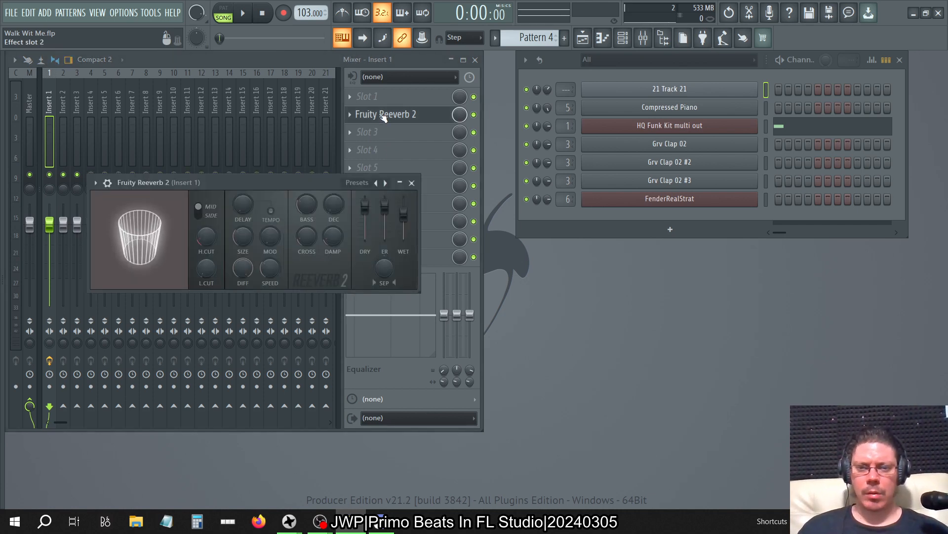
{"action": "left_click", "coordinate": [384, 116]}
{"action": "key", "text": "space"}
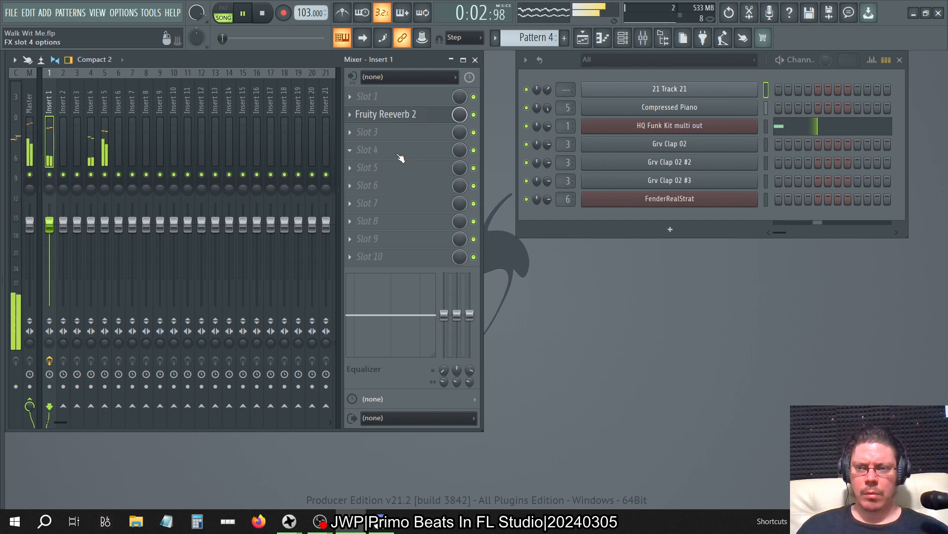
{"action": "key", "text": "space"}
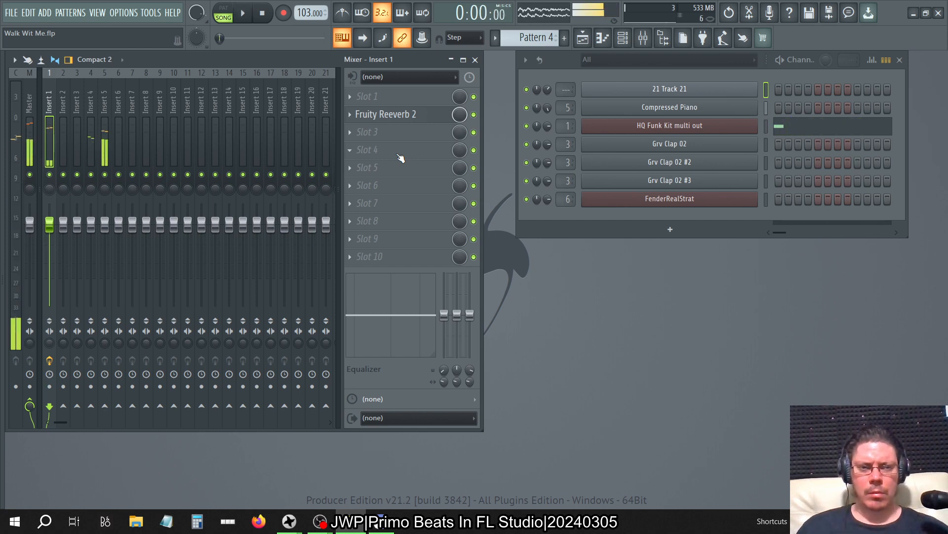
- Show the playlist with the channel rack and mixer in front of it
{"action": "left_click", "coordinate": [583, 38]}
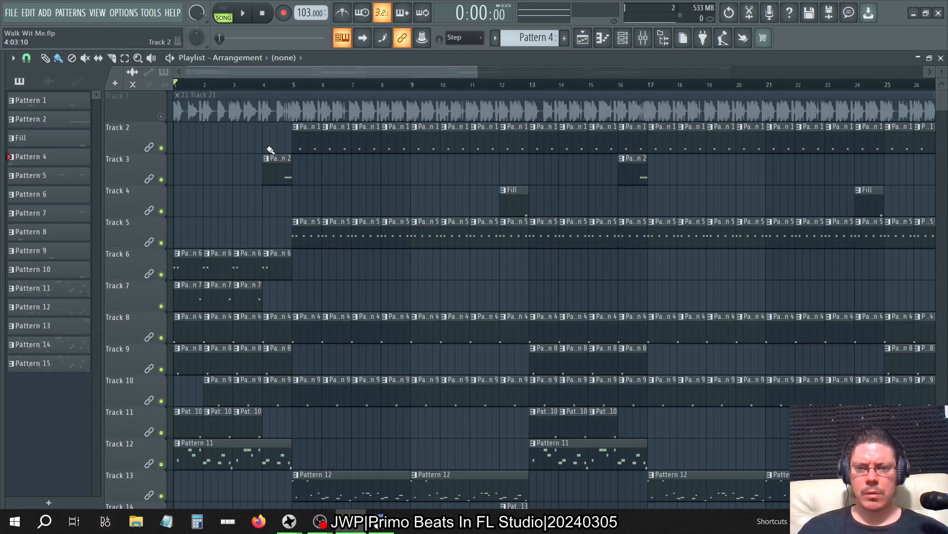
{"action": "left_click", "coordinate": [624, 38]}
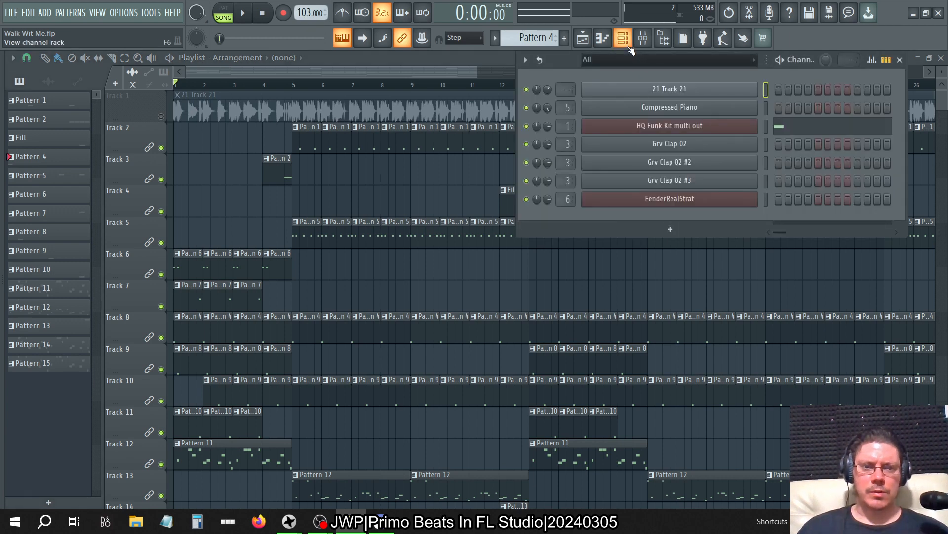
{"action": "left_click", "coordinate": [643, 37]}
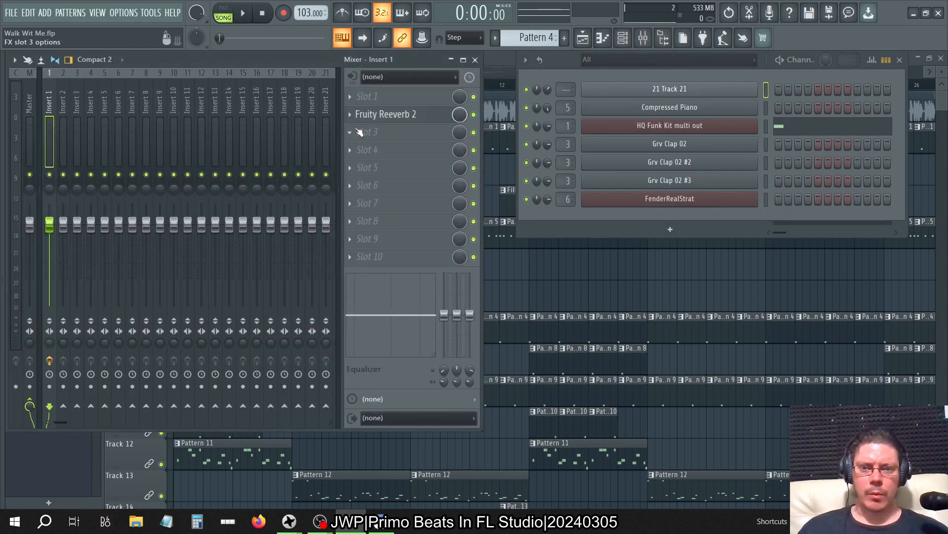
- Delete the Fruity Reeverb 2 effect from slot 2 of Insert 1
{"action": "left_click", "coordinate": [355, 121]}
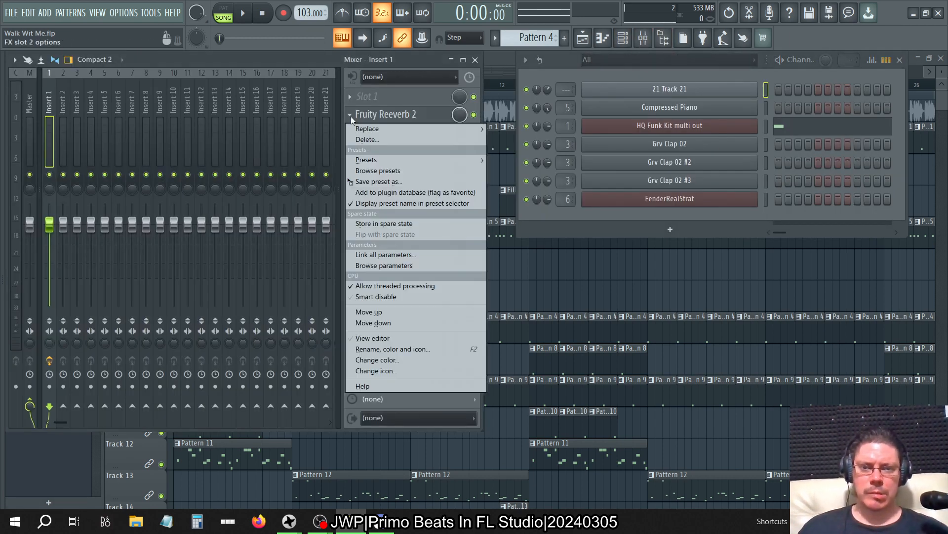
{"action": "left_click", "coordinate": [366, 139]}
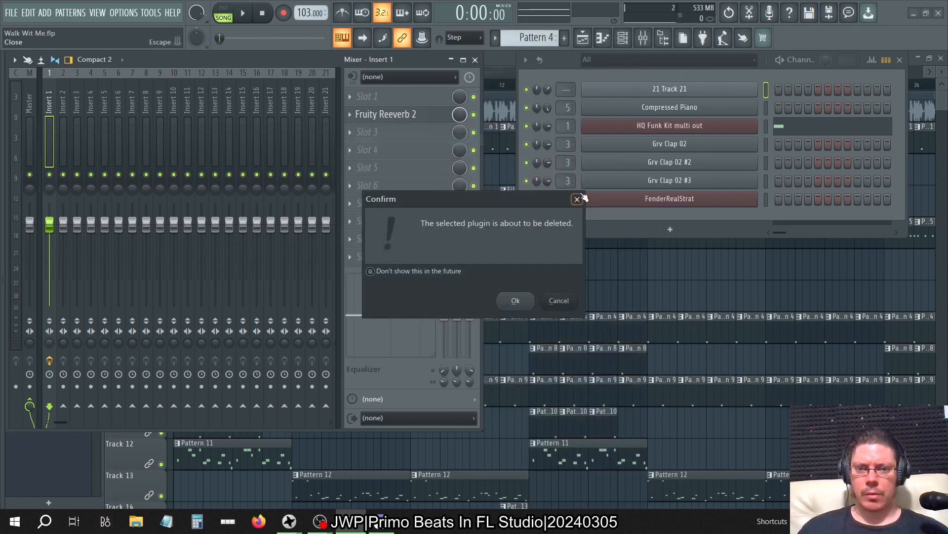
{"action": "left_click", "coordinate": [515, 299]}
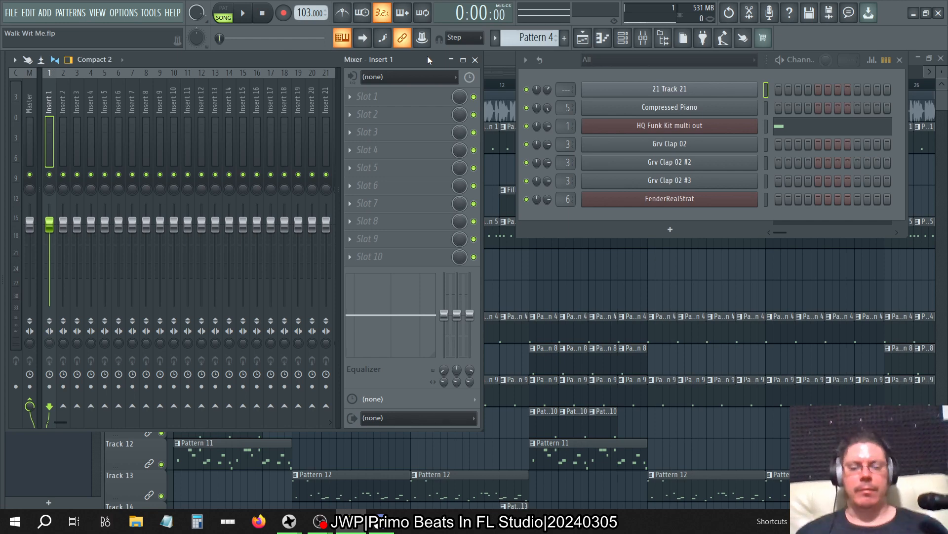
- Check the system headphone volume and listen to the song's opening without the reverb
{"action": "key", "text": "space"}
{"action": "key", "text": "space"}
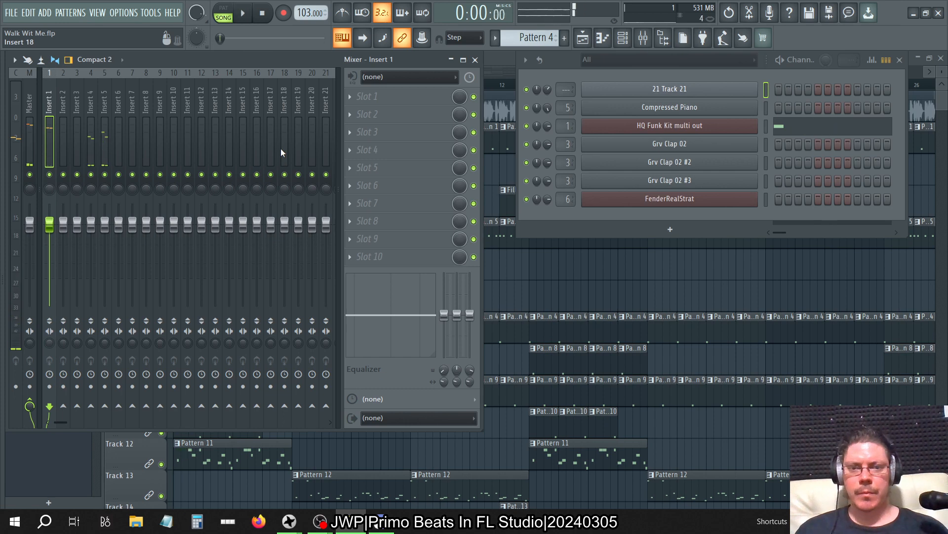
{"action": "left_click", "coordinate": [862, 521]}
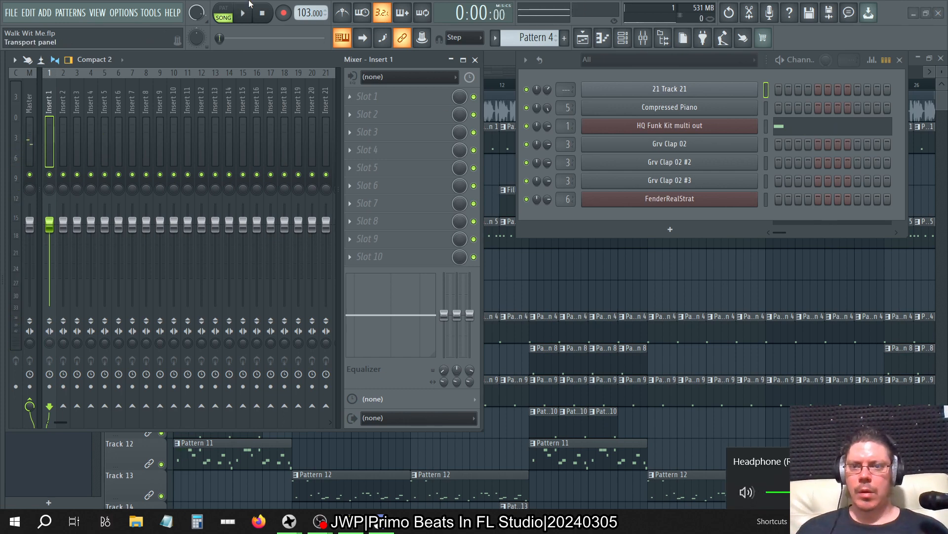
{"action": "left_click", "coordinate": [251, 11]}
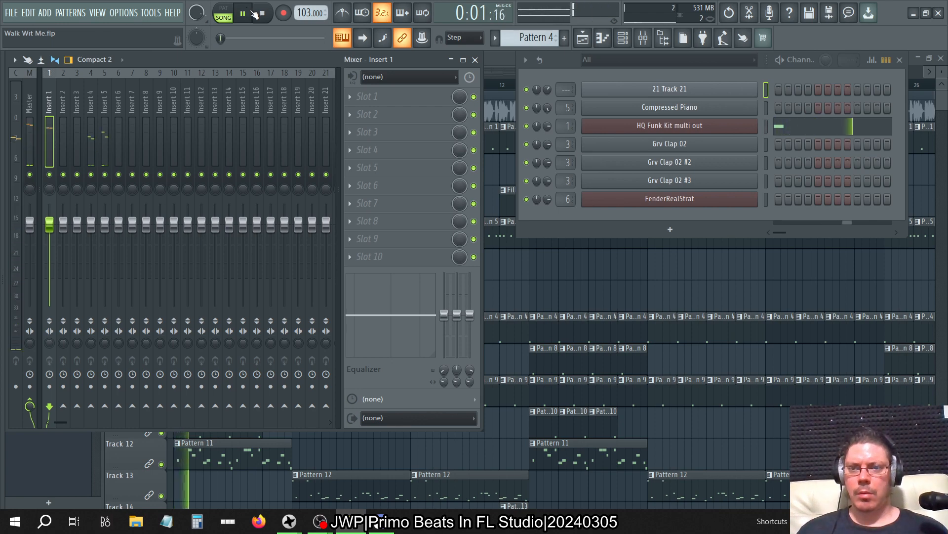
{"action": "left_click", "coordinate": [261, 13]}
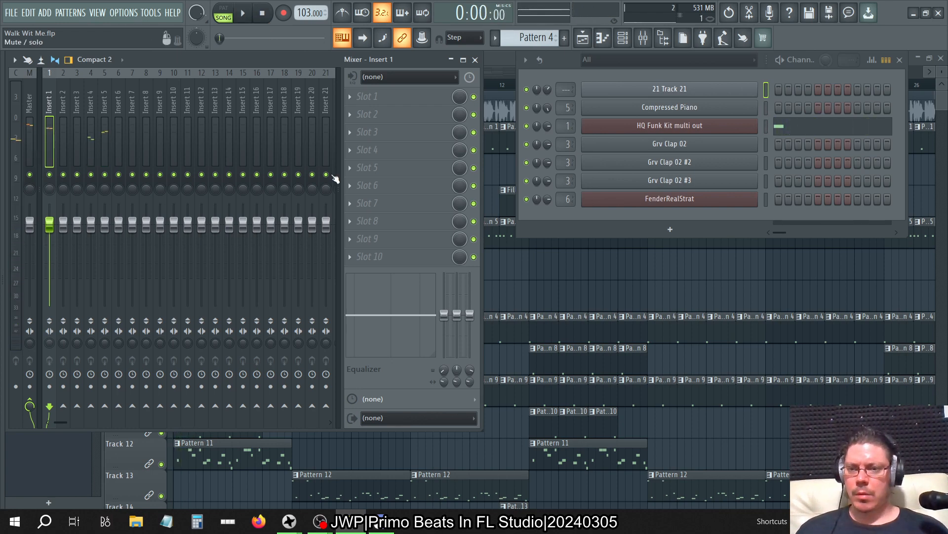
- Load TB_Morphit_v1 into effect slot 9 of Insert 1 and run it in demo mode
{"action": "left_click", "coordinate": [356, 238]}
{"action": "left_click", "coordinate": [676, 239]}
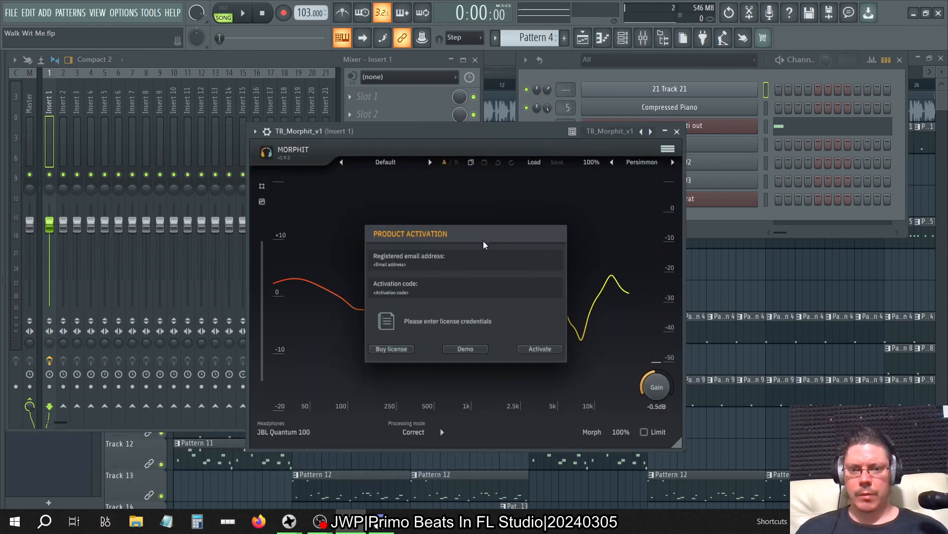
{"action": "left_click", "coordinate": [466, 349]}
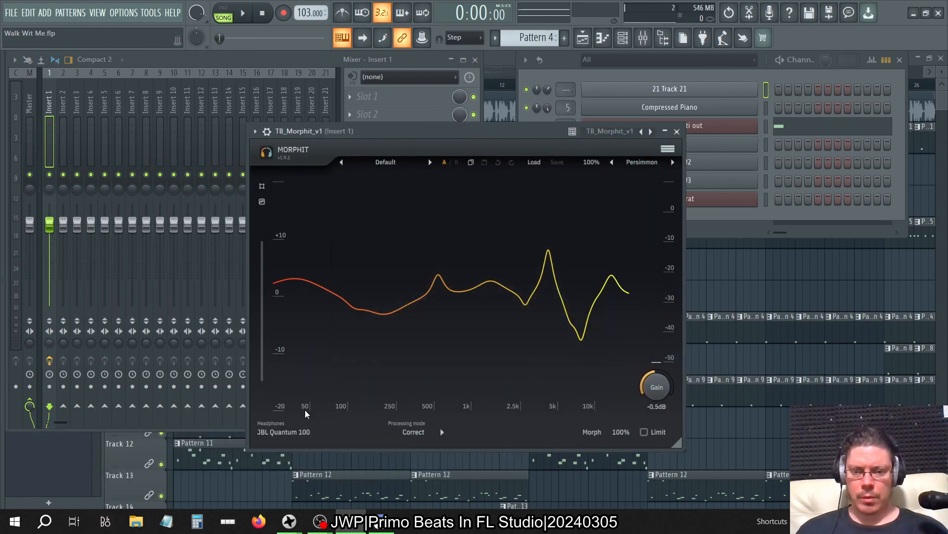
- Search Morphit's headphone list for "beyer" and choose the Beyerdynamic DT1990Pro Balanced profile
{"action": "left_click", "coordinate": [284, 432]}
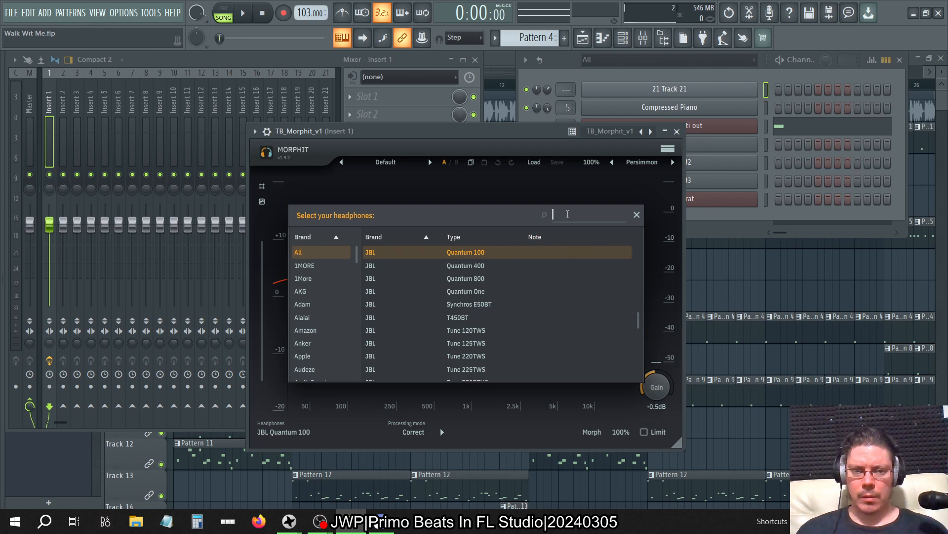
{"action": "type", "text": "beyer"}
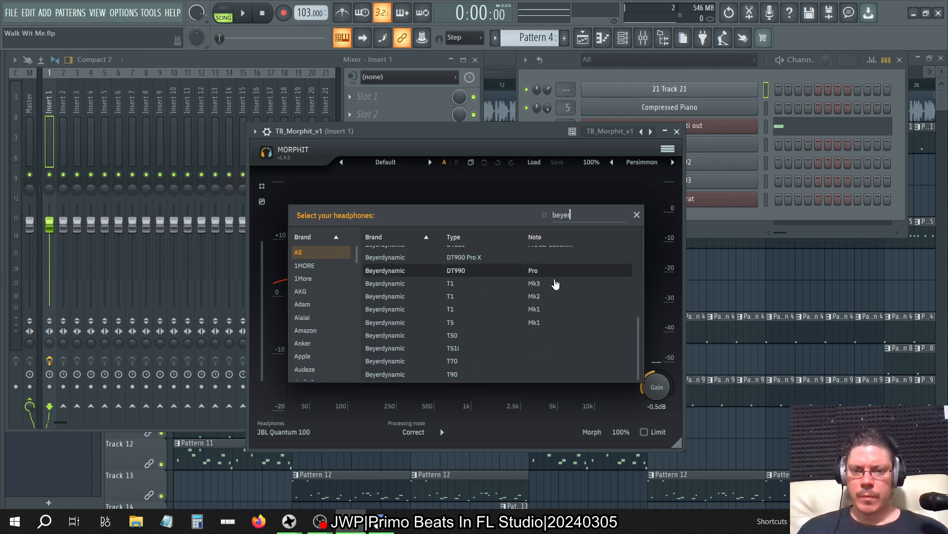
{"action": "scroll", "coordinate": [522, 295], "scroll_direction": "up", "scroll_amount": 4}
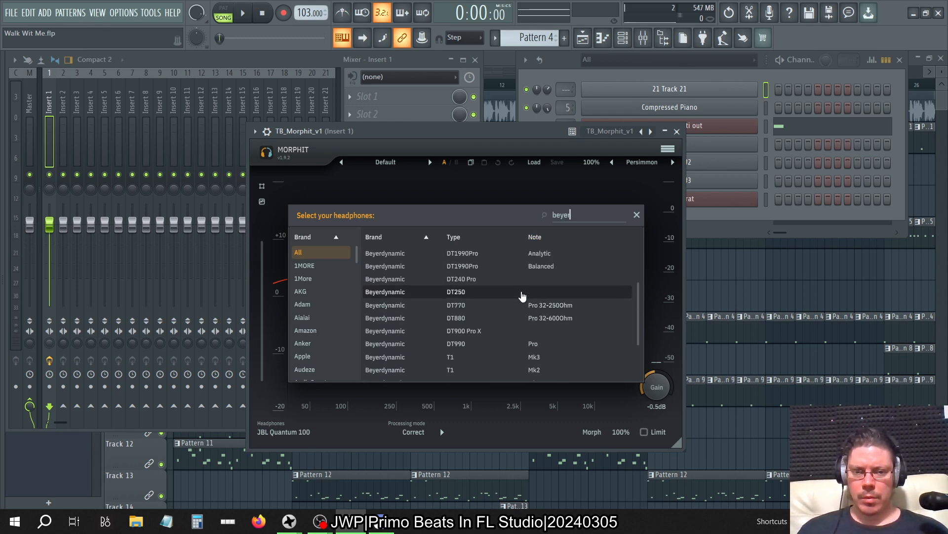
{"action": "scroll", "coordinate": [522, 295], "scroll_direction": "up", "scroll_amount": 1}
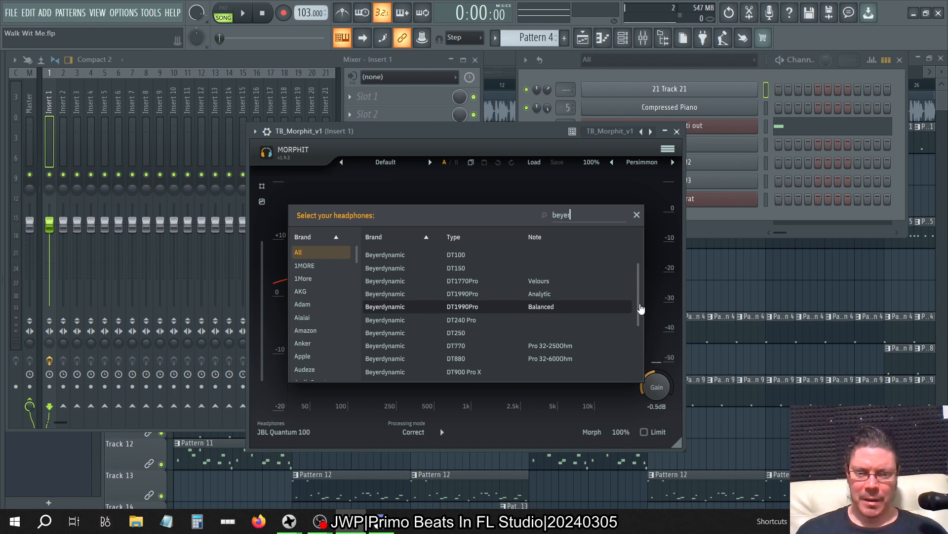
{"action": "mouse_move", "coordinate": [639, 305]}
{"action": "left_mouse_down"}
{"action": "mouse_move", "coordinate": [636, 325]}
{"action": "mouse_move", "coordinate": [637, 309]}
{"action": "left_mouse_up"}
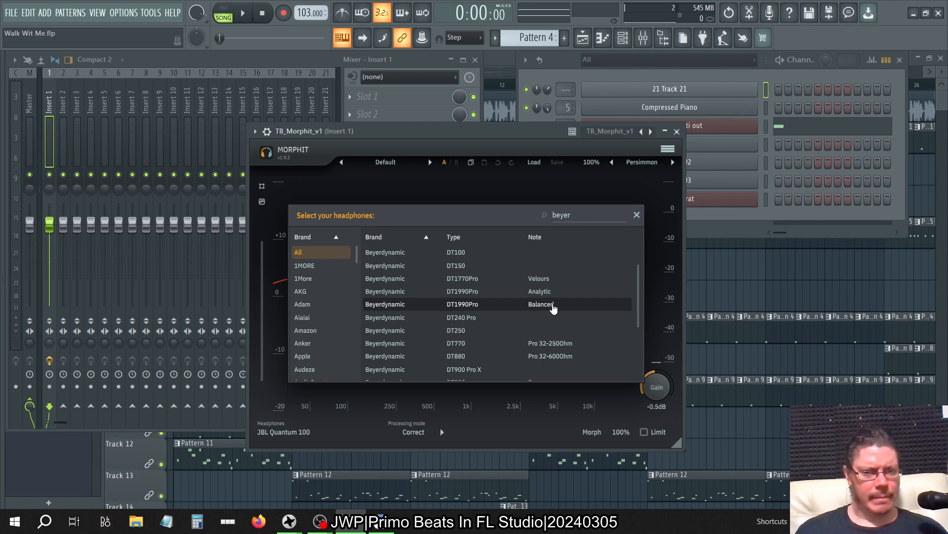
{"action": "double_click", "coordinate": [554, 306]}
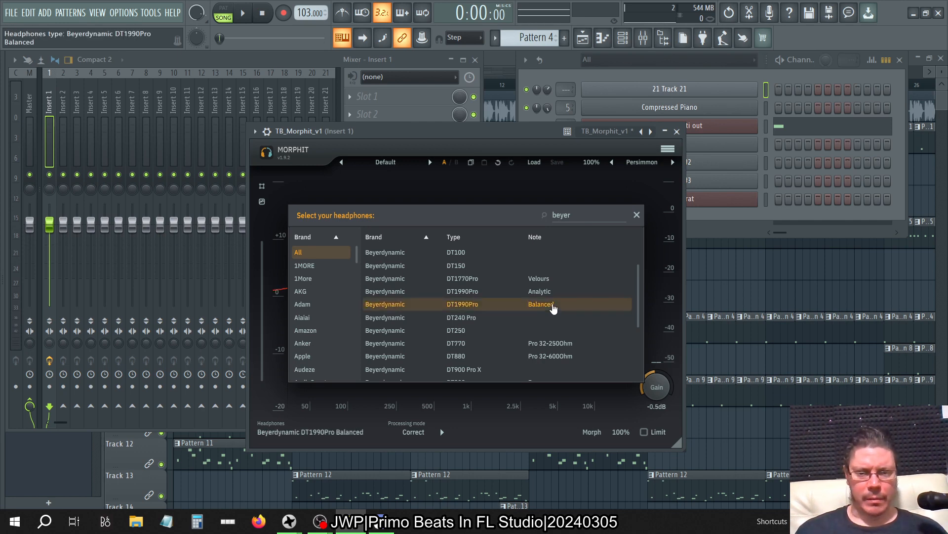
- Try the Beyerdynamic DT770 Pro 32-250Ohm and DT1990Pro Analytic headphone profiles, and return to DT1990Pro Balanced
{"action": "left_click", "coordinate": [319, 433]}
{"action": "double_click", "coordinate": [483, 297]}
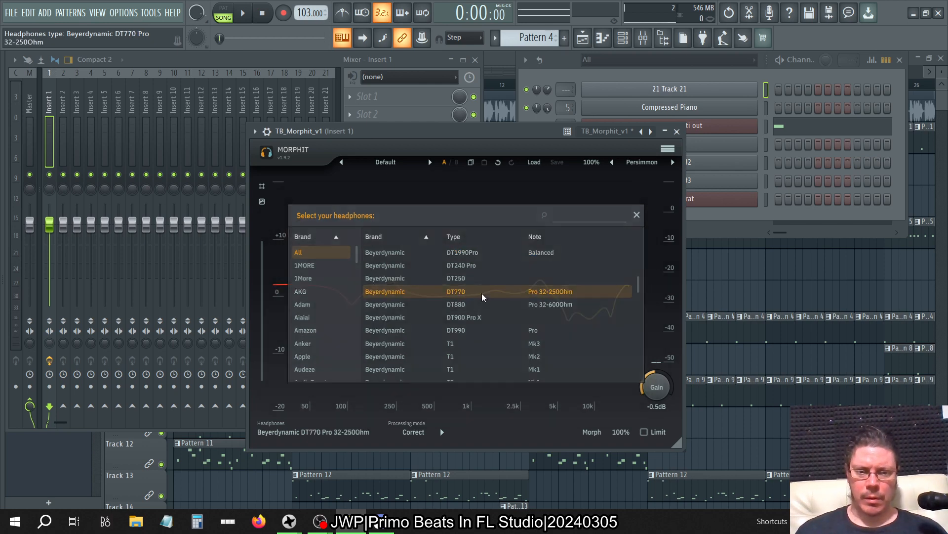
{"action": "left_click", "coordinate": [351, 437]}
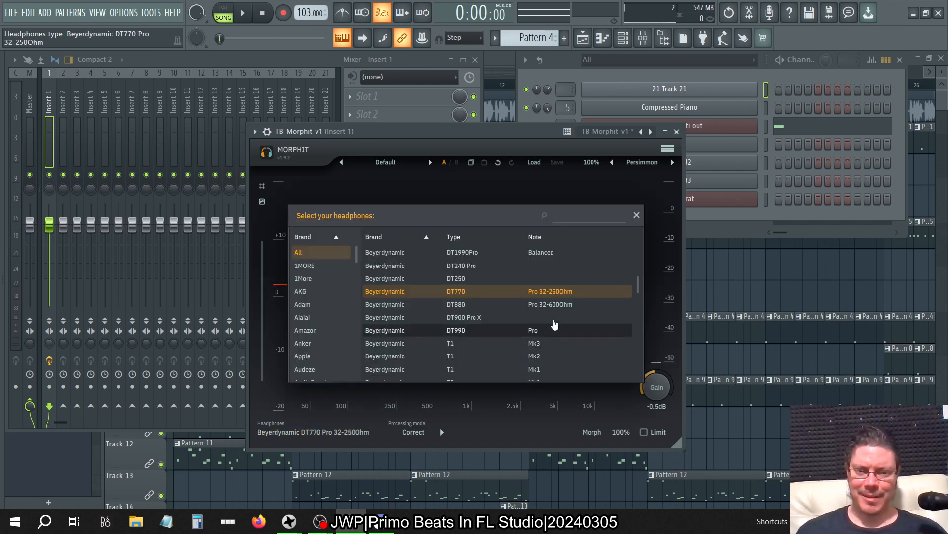
{"action": "scroll", "coordinate": [494, 277], "scroll_direction": "up", "scroll_amount": 5}
{"action": "scroll", "coordinate": [498, 328], "scroll_direction": "down", "scroll_amount": 6}
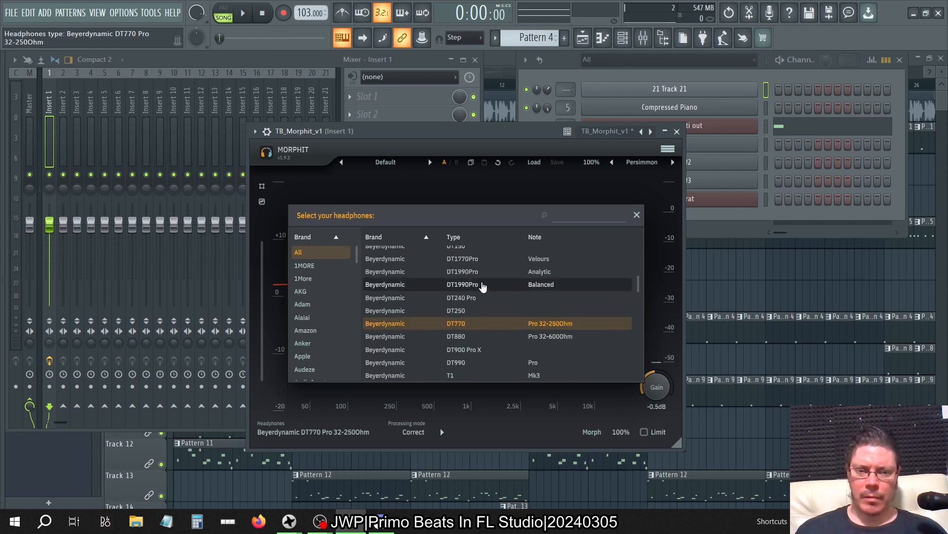
{"action": "left_click", "coordinate": [455, 271]}
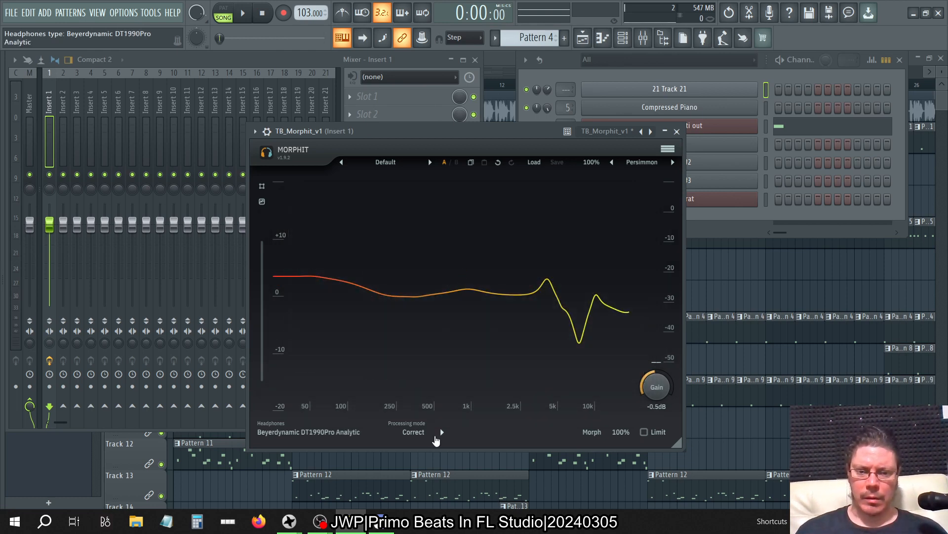
{"action": "left_click", "coordinate": [357, 440]}
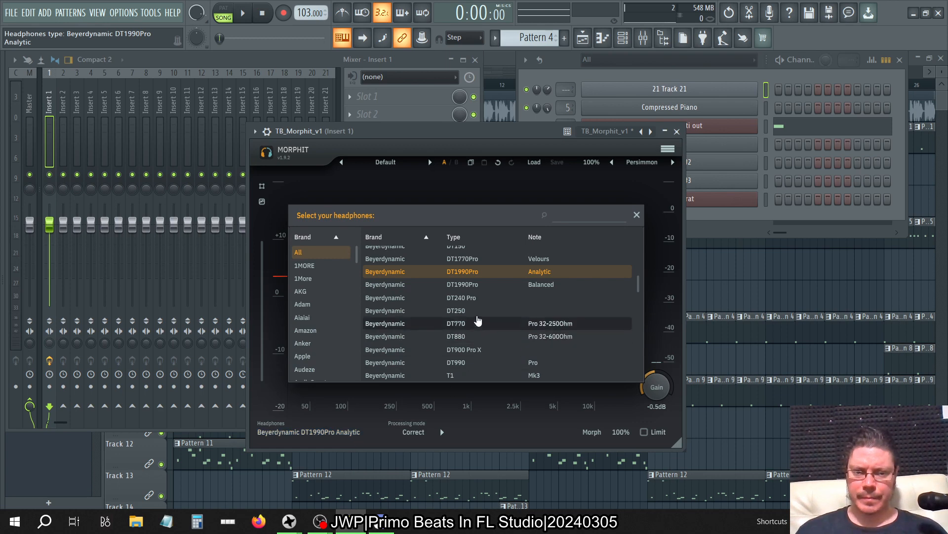
{"action": "left_click", "coordinate": [470, 286]}
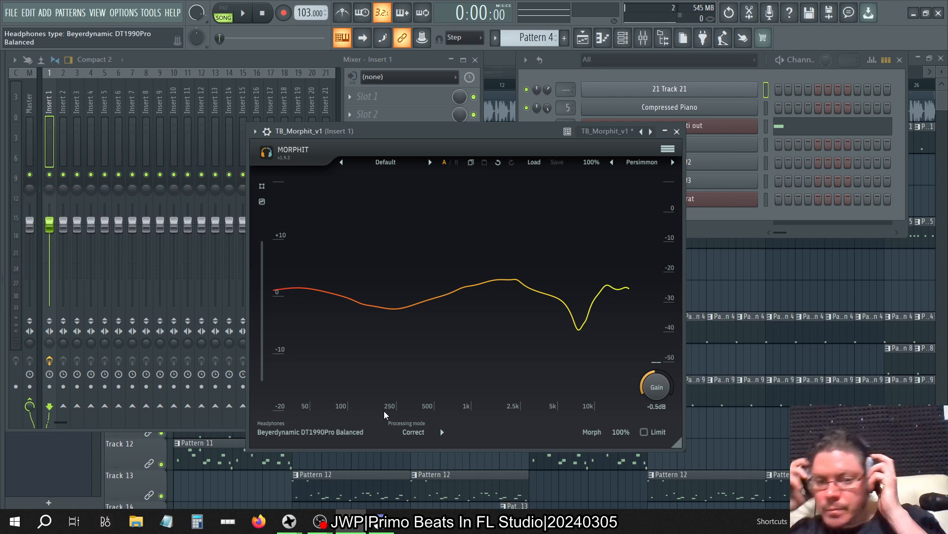
- Save TB_Morphit_v1 with its current headphone profile to the plugin database as a favorite under Hardware Conditioning effects, and close its window
{"action": "mouse_move", "coordinate": [3, 143]}
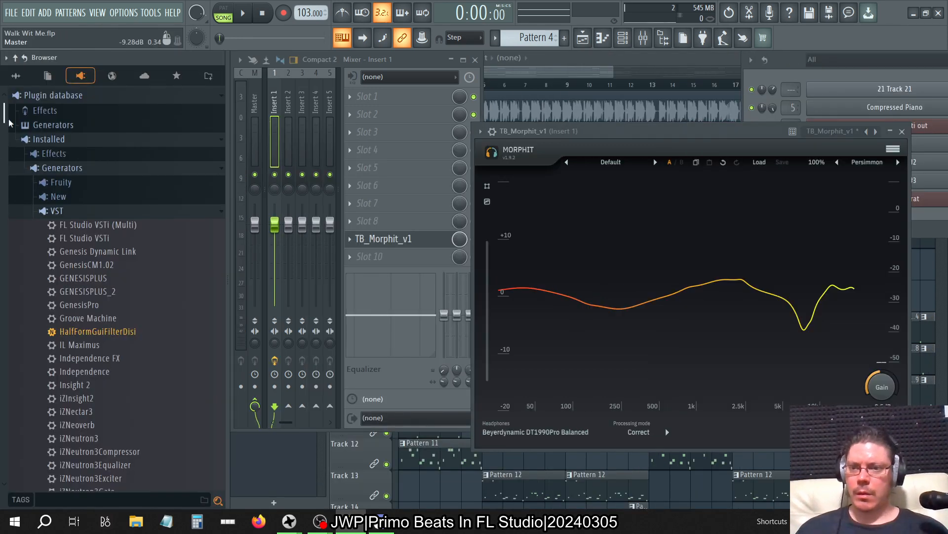
{"action": "left_click", "coordinate": [63, 168]}
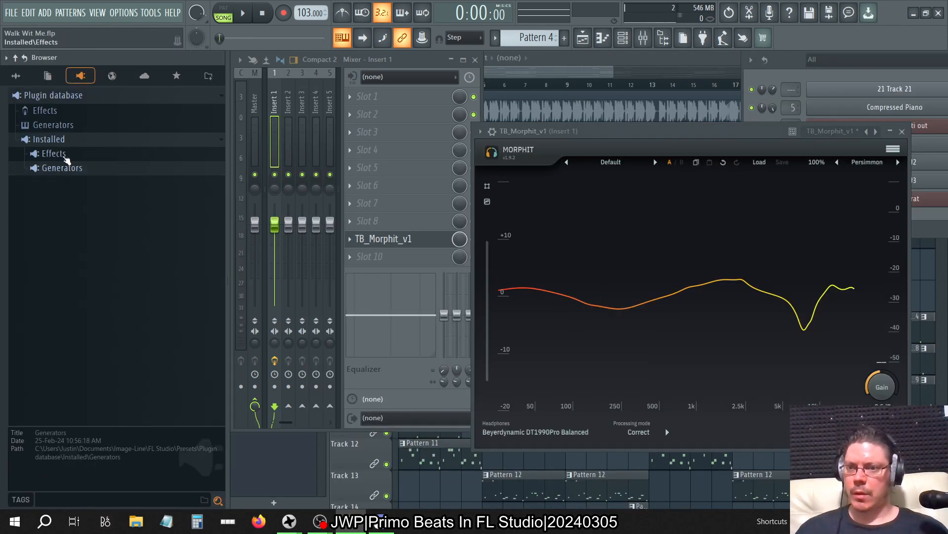
{"action": "left_click", "coordinate": [63, 139]}
{"action": "left_click", "coordinate": [74, 111]}
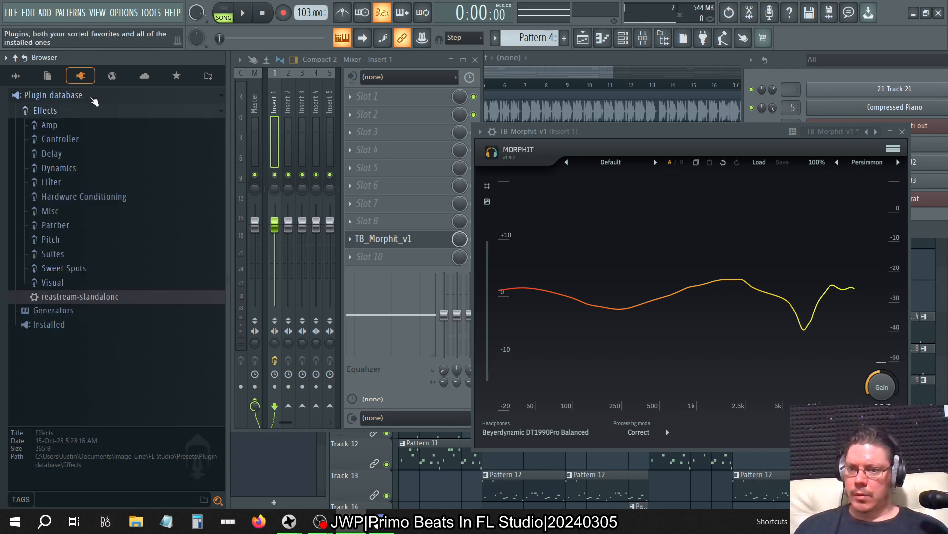
{"action": "left_click", "coordinate": [83, 198]}
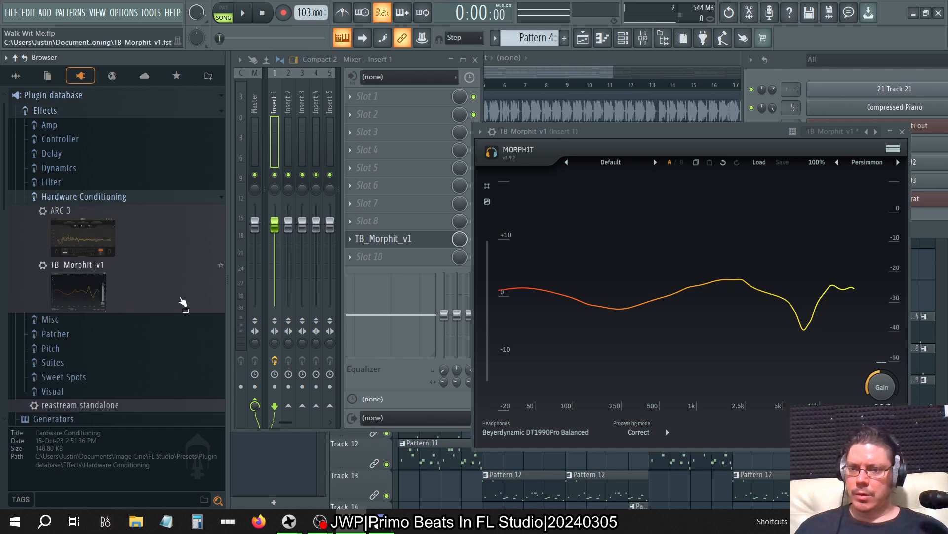
{"action": "left_click", "coordinate": [254, 131]}
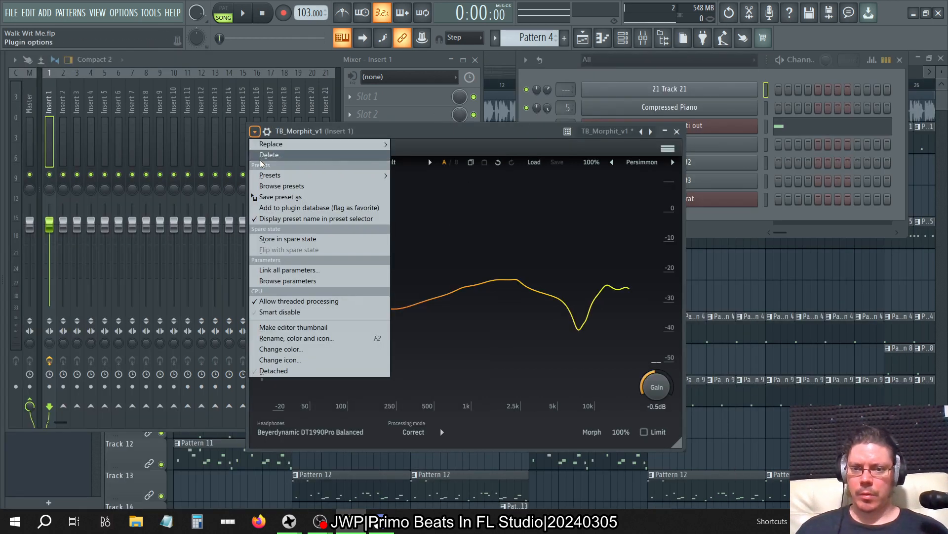
{"action": "left_click", "coordinate": [263, 208]}
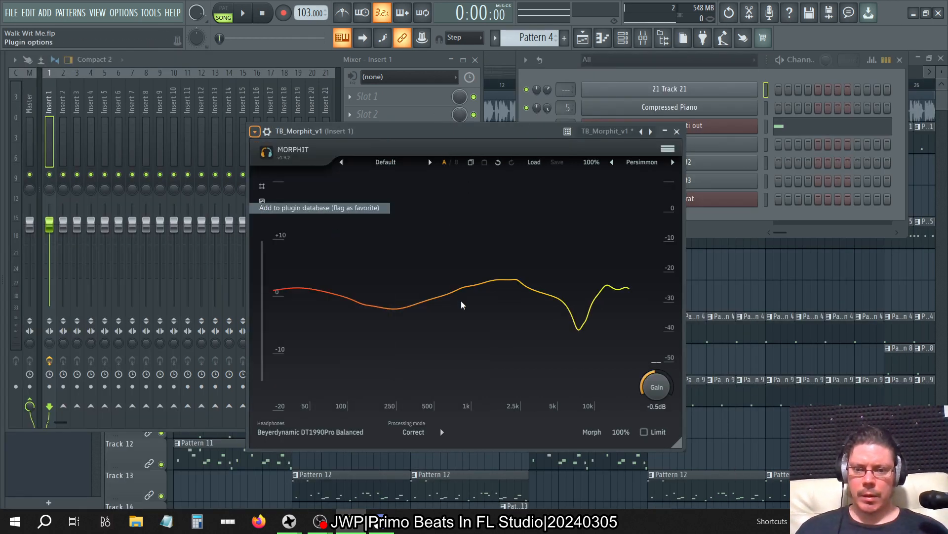
{"action": "left_click", "coordinate": [525, 307]}
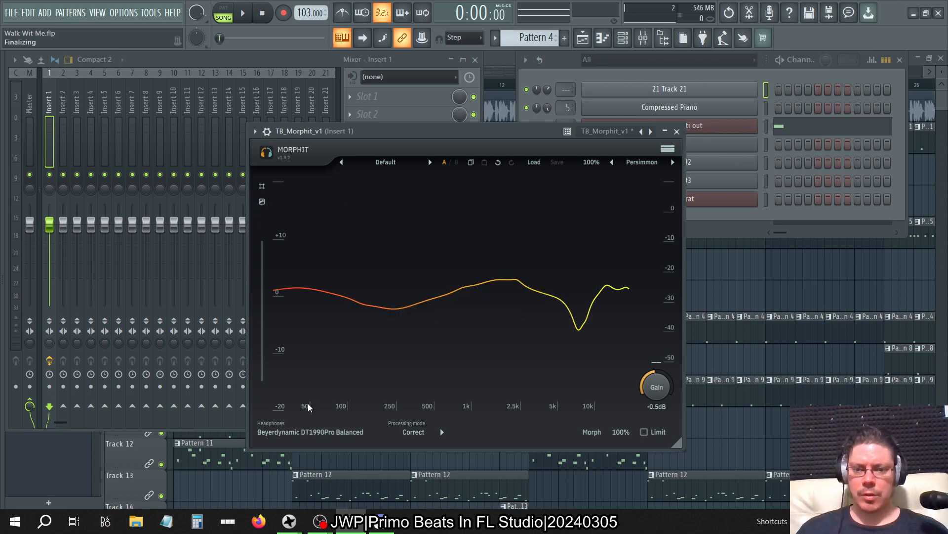
{"action": "mouse_move", "coordinate": [2, 133]}
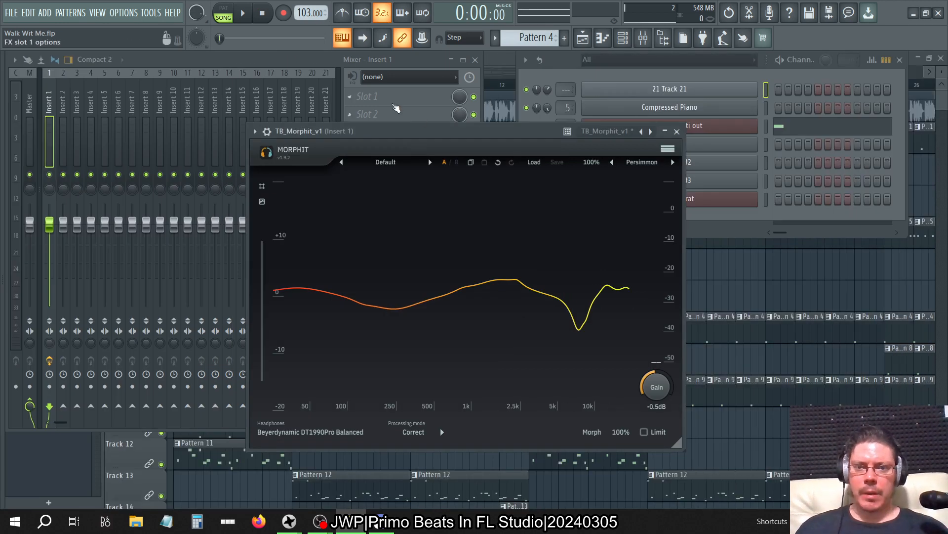
{"action": "left_click", "coordinate": [677, 131]}
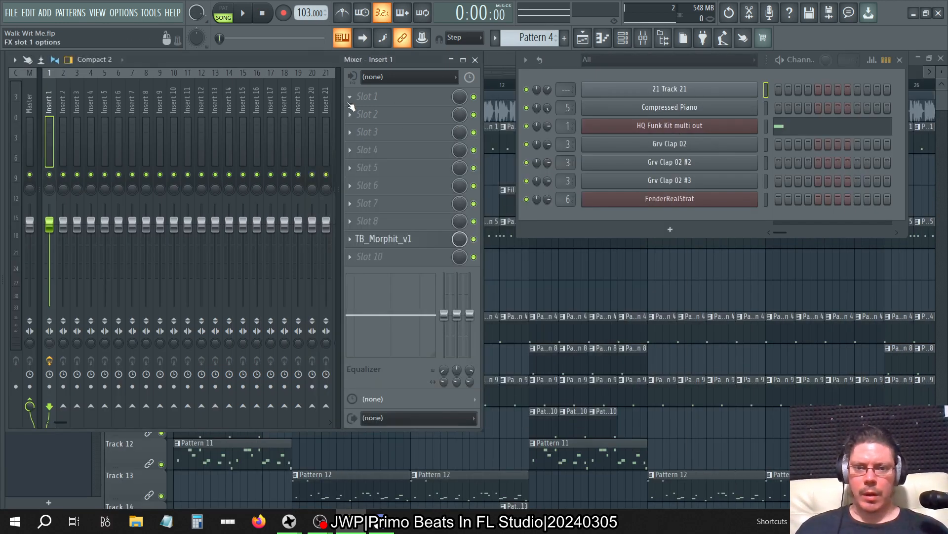
- Load a second TB_Morphit_v1 into effect slot 6 of Insert 1 in demo mode and check its default headphone profile
{"action": "left_click", "coordinate": [368, 185]}
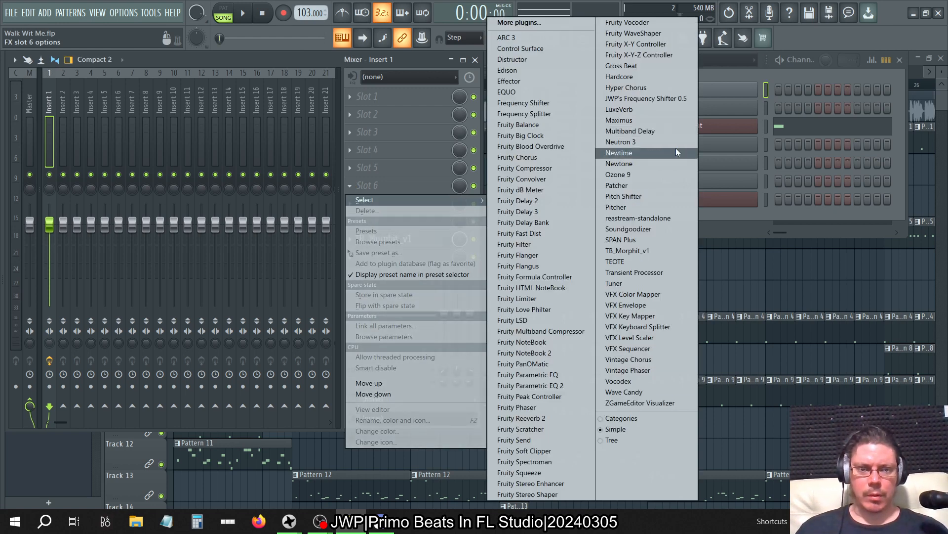
{"action": "left_click", "coordinate": [644, 250]}
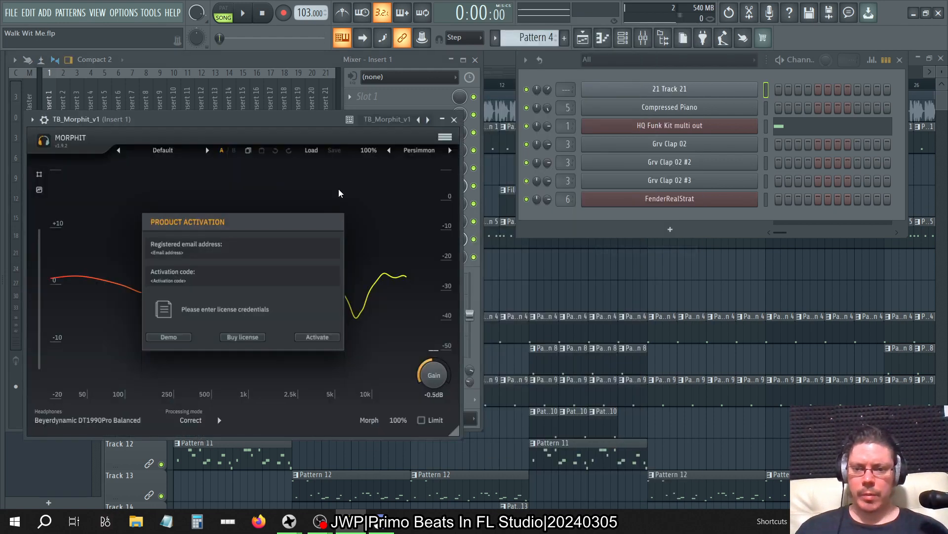
{"action": "left_click", "coordinate": [187, 337]}
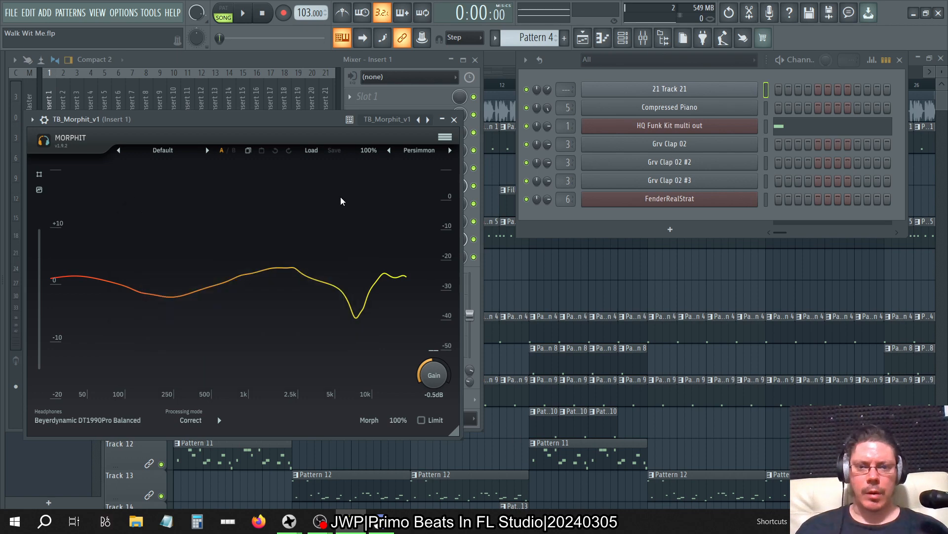
{"action": "left_click", "coordinate": [454, 120]}
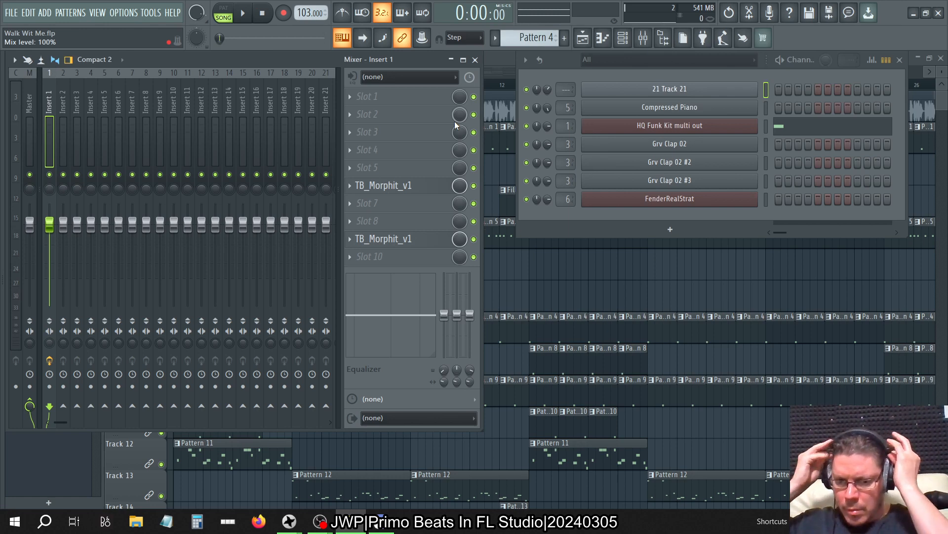
- Play the song and inspect the Morphit instances in slots 9 and 6, running the slot 9 one in demo mode
{"action": "key", "text": "space"}
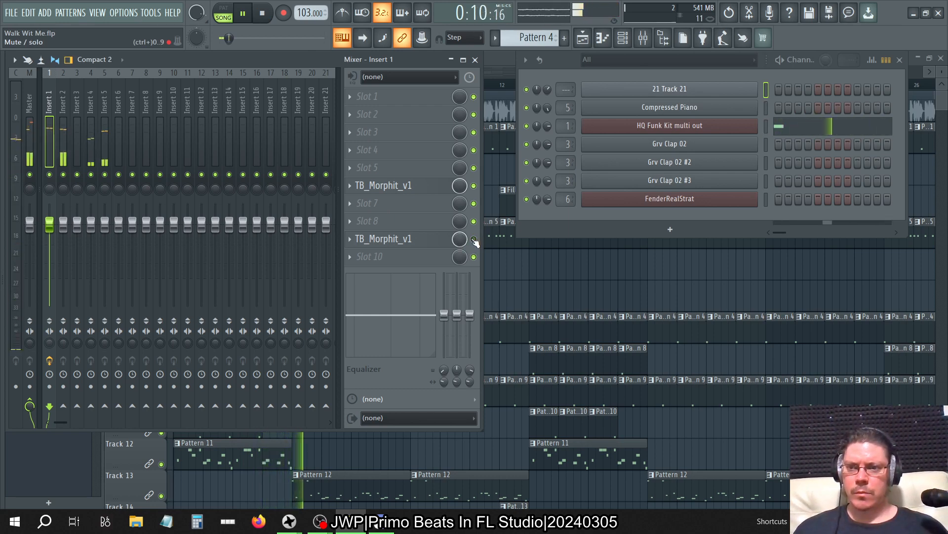
{"action": "left_click", "coordinate": [416, 239]}
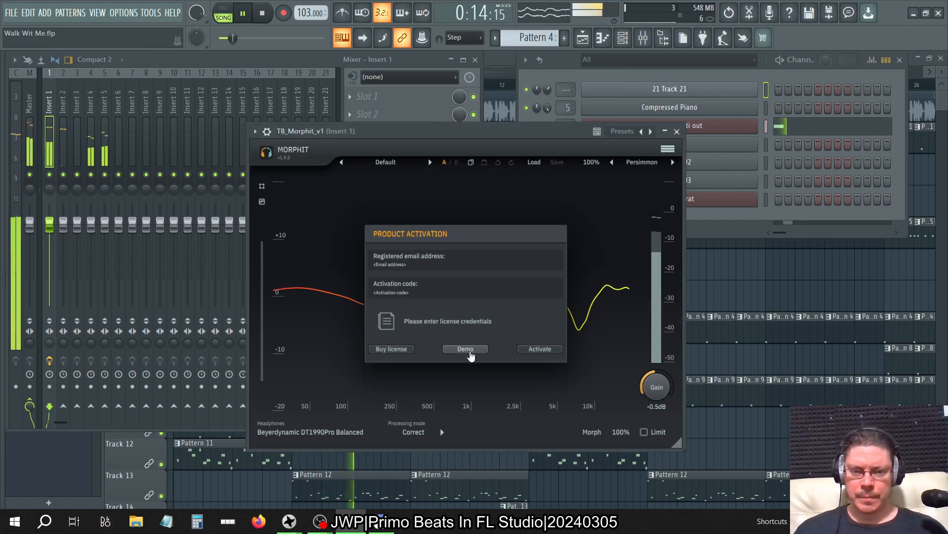
{"action": "left_click", "coordinate": [468, 350]}
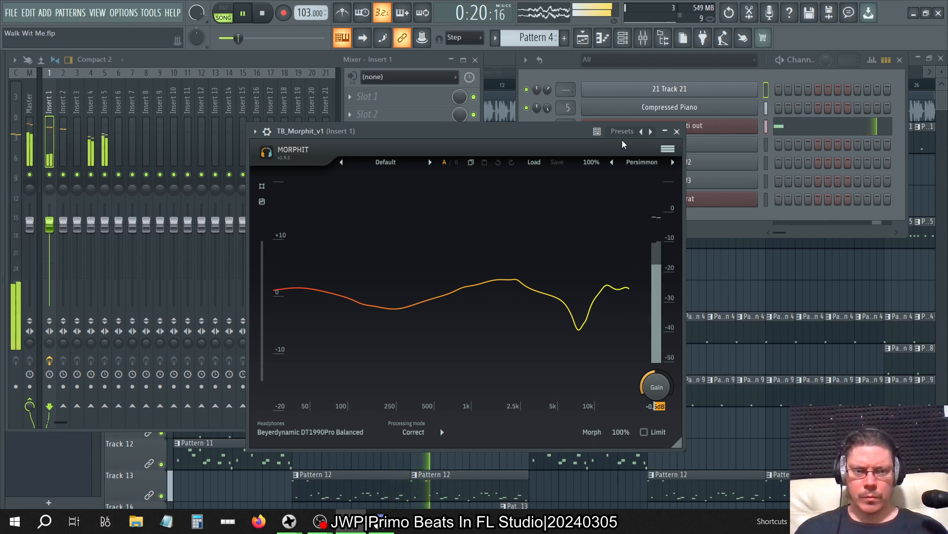
{"action": "left_click", "coordinate": [677, 131]}
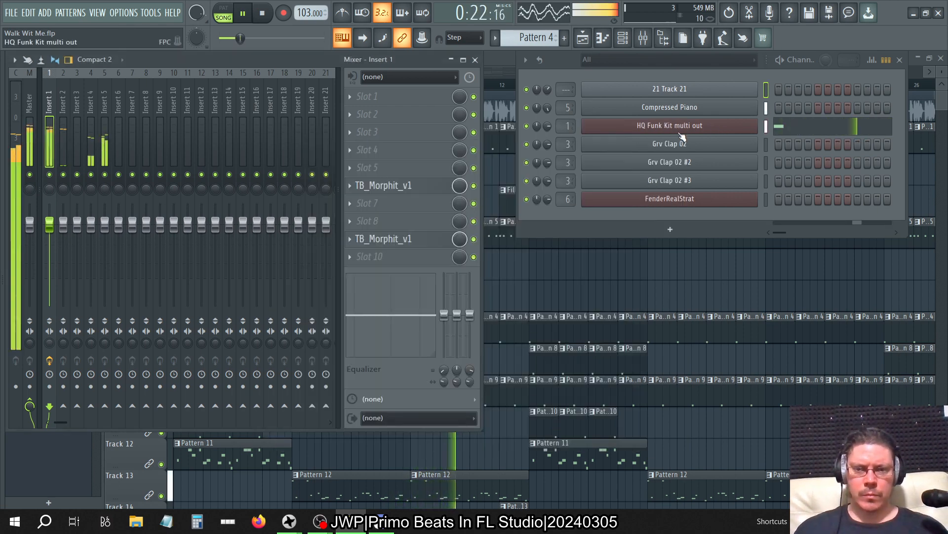
{"action": "left_click", "coordinate": [377, 189]}
{"action": "left_click", "coordinate": [456, 124]}
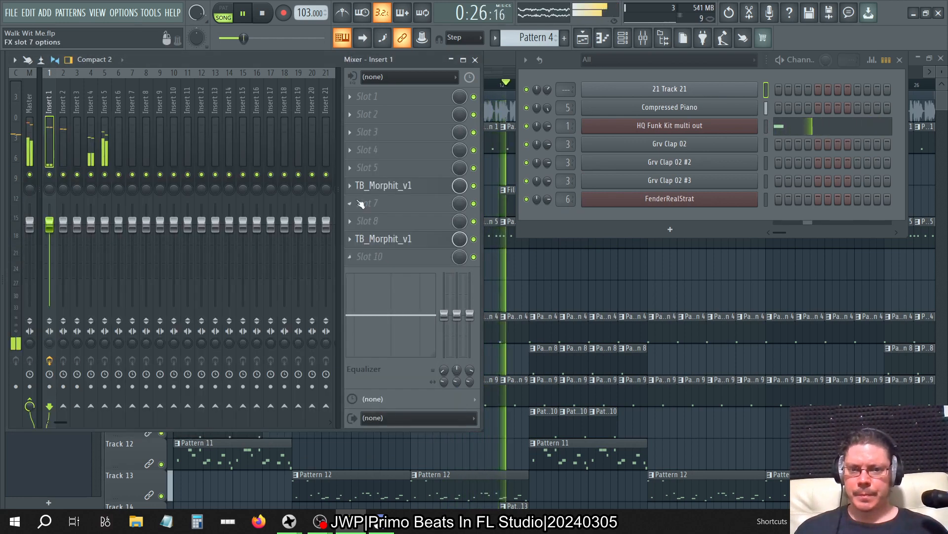
- Remove the second TB_Morphit_v1 from effect slot 6 of Insert 1
{"action": "left_click", "coordinate": [349, 185]}
{"action": "left_click", "coordinate": [359, 211]}
{"action": "left_click", "coordinate": [515, 300]}
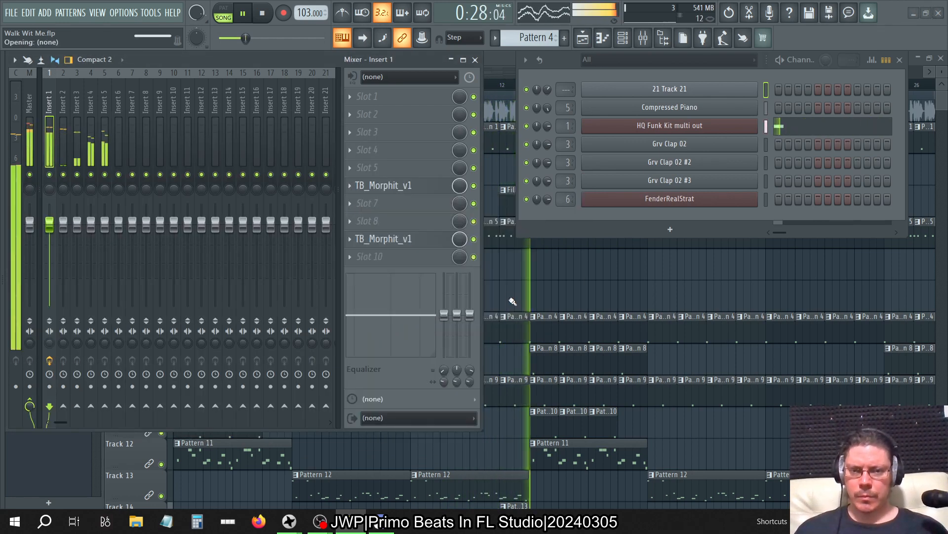
- Compare the playing song with the slot 9 Morphit bypassed and enabled, and stop playback
{"action": "left_click", "coordinate": [474, 239]}
{"action": "left_click", "coordinate": [473, 239]}
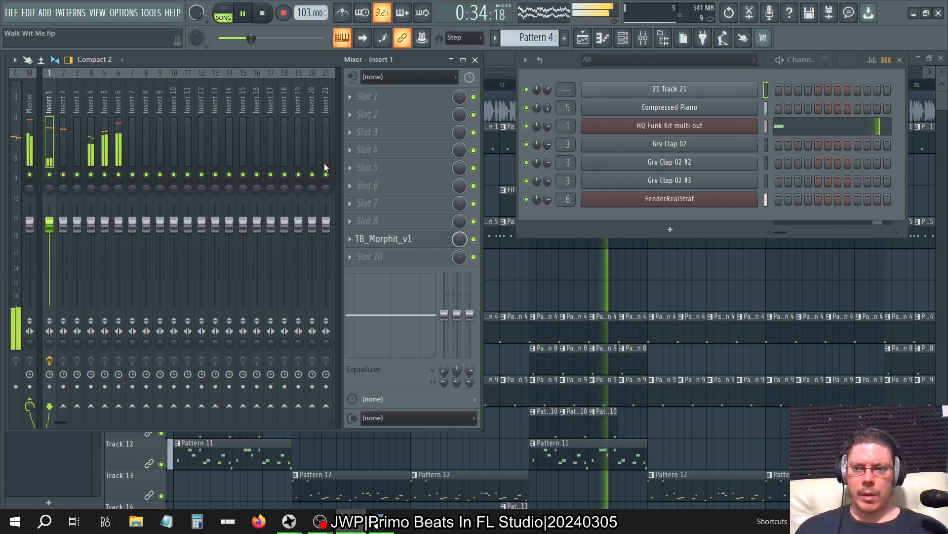
{"action": "key", "text": "space"}
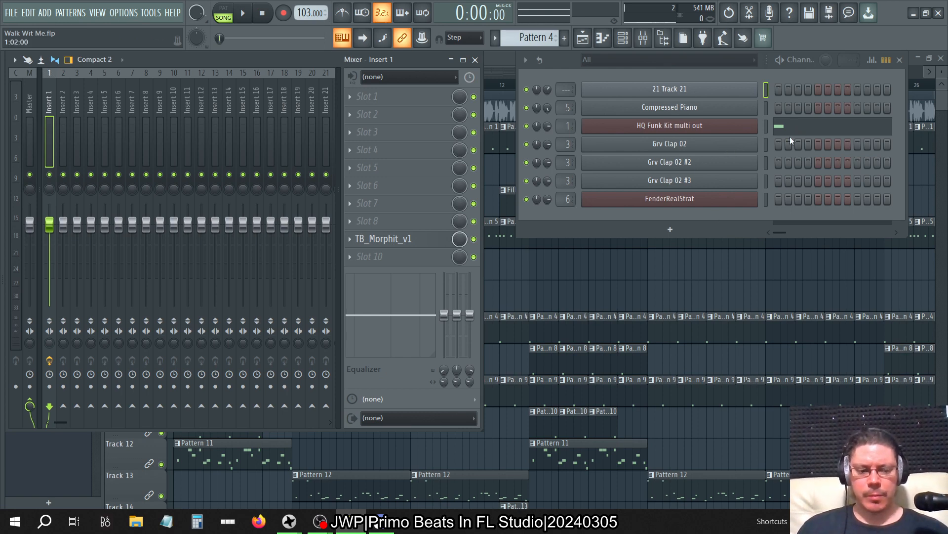
{"action": "key", "text": "space"}
{"action": "key", "text": "space"}
- Select Pattern 11 and open the Compressed Piano channel's notes in the piano roll
{"action": "key", "text": "KP_Add"}
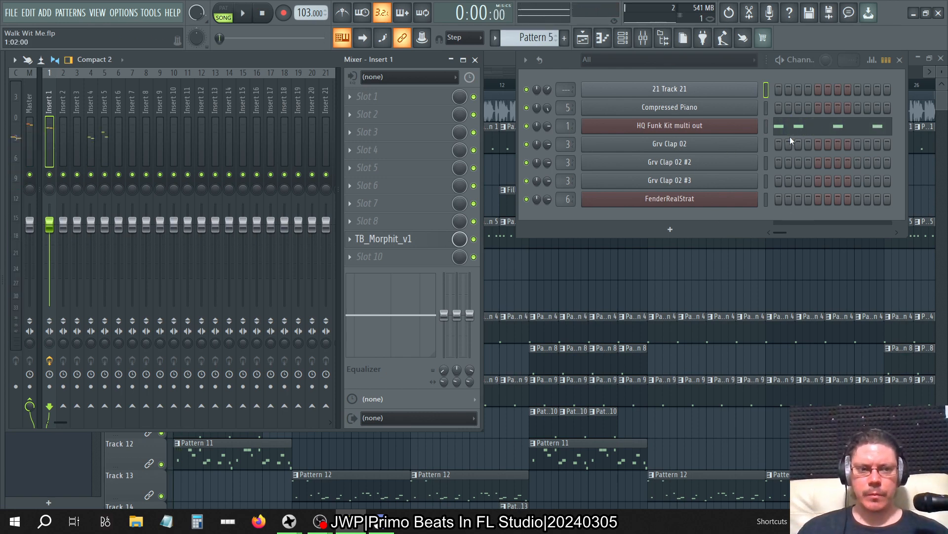
{"action": "key", "text": "KP_Add"}
{"action": "key", "text": "KP_Add"}
{"action": "key", "text": "KP_Add"}
{"action": "key", "text": "KP_Add"}
{"action": "key", "text": "KP_Add"}
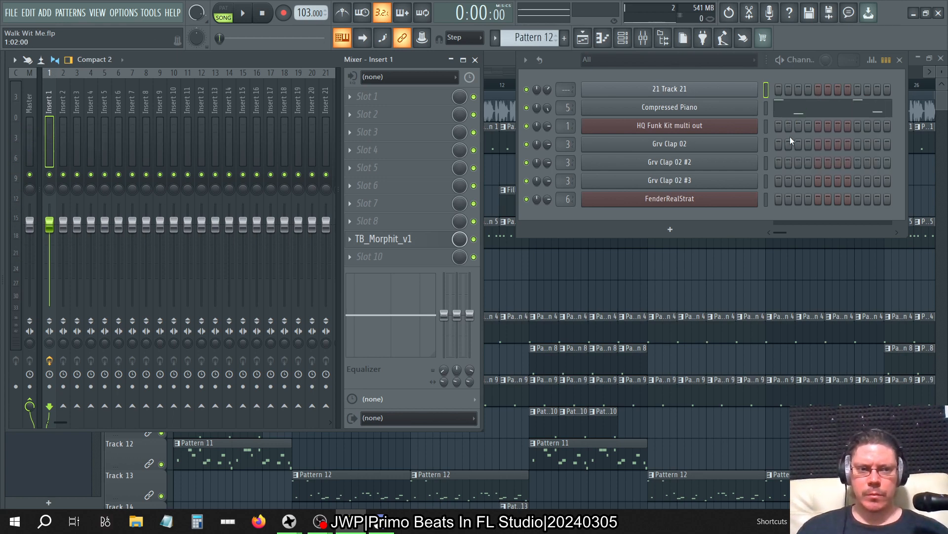
{"action": "key", "text": "KP_Subtract"}
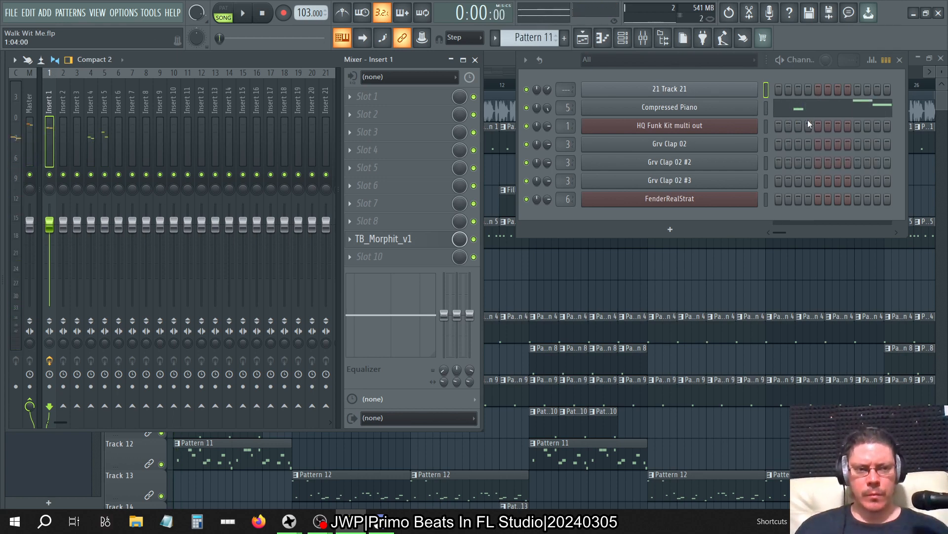
{"action": "left_click", "coordinate": [808, 120]}
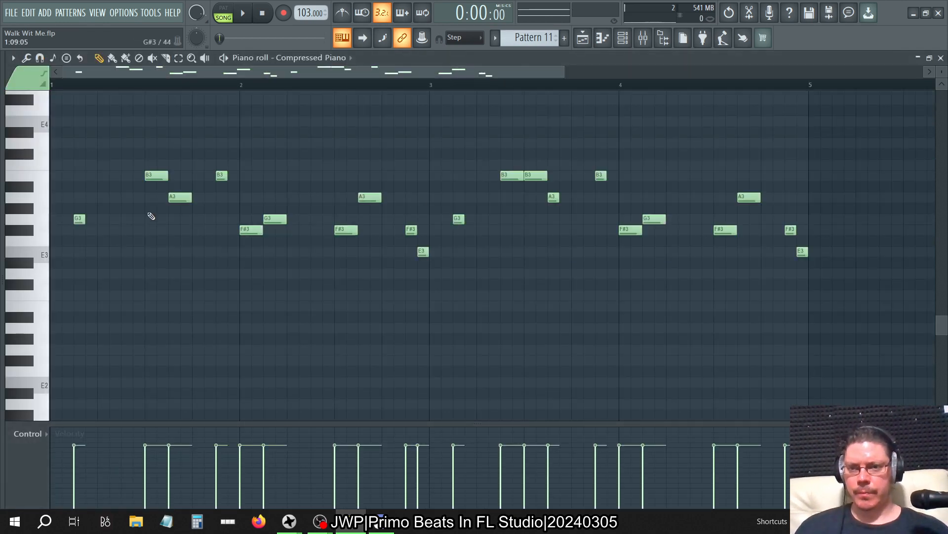
- Set the piano roll's scale highlighting to Automatic
{"action": "left_click", "coordinate": [13, 59]}
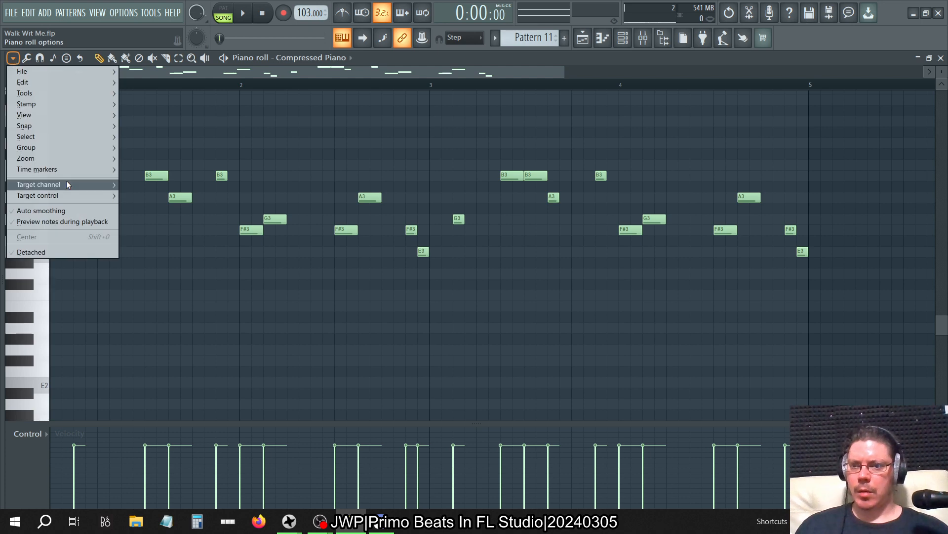
{"action": "mouse_move", "coordinate": [47, 115]}
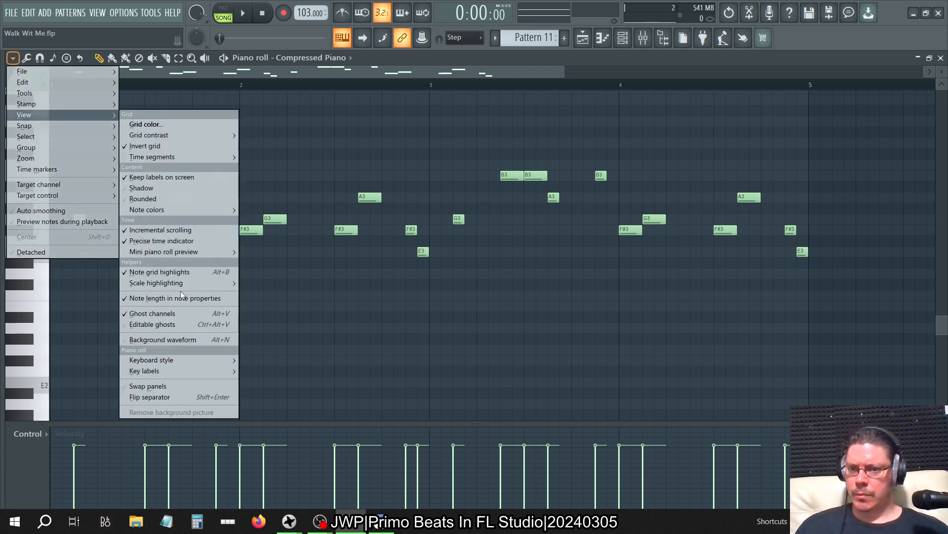
{"action": "mouse_move", "coordinate": [163, 283]}
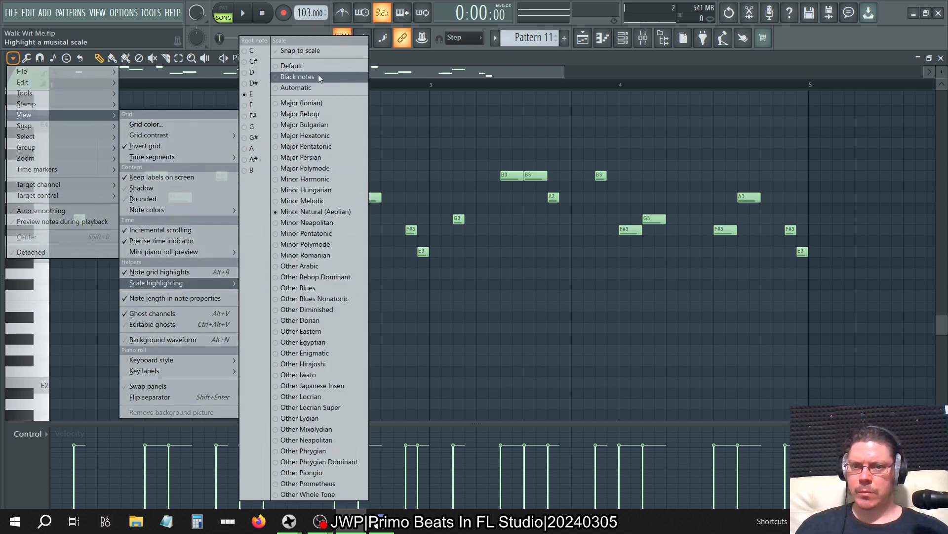
{"action": "left_click", "coordinate": [304, 88]}
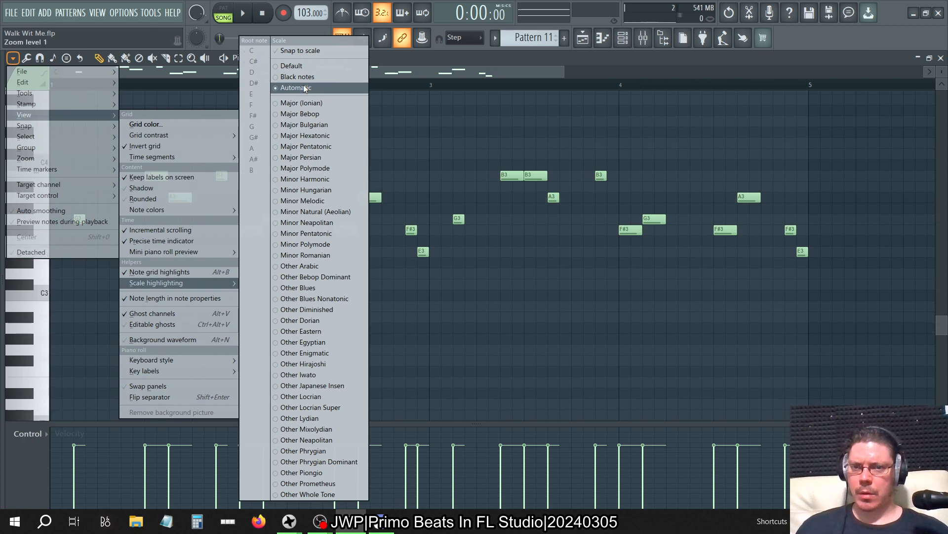
{"action": "left_click", "coordinate": [403, 56]}
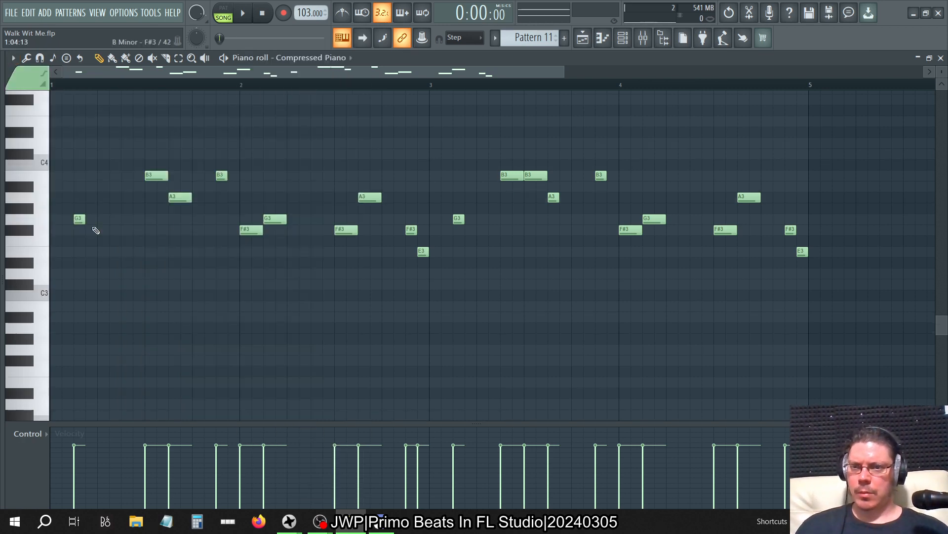
- Stamp a Minor Natural (Aeolian) scale starting on B2 and move its notes to the start of bar 5
{"action": "left_click", "coordinate": [53, 58]}
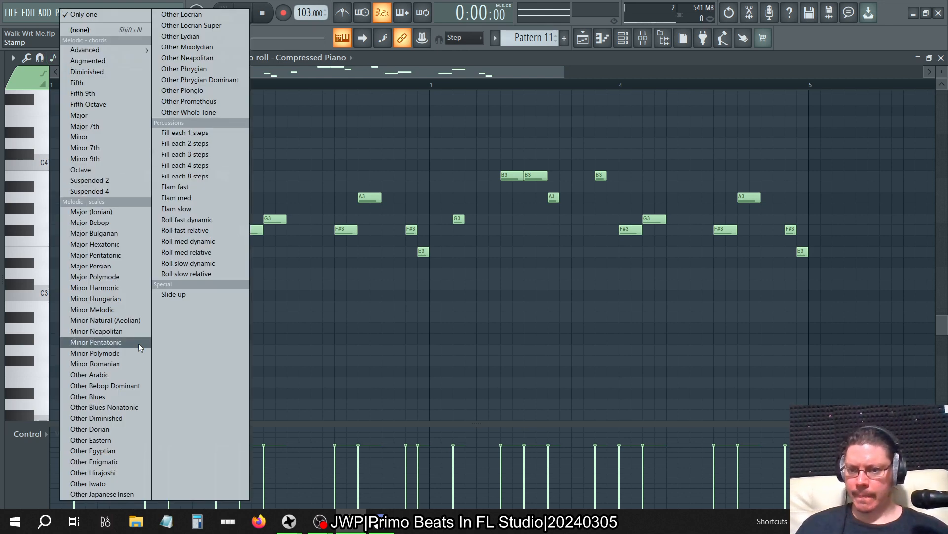
{"action": "left_click", "coordinate": [124, 320]}
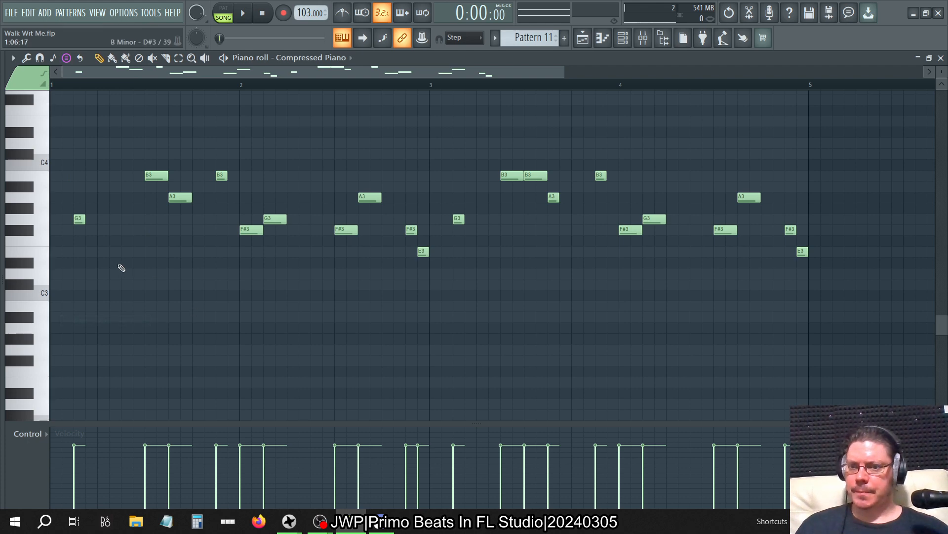
{"action": "left_click", "coordinate": [90, 307]}
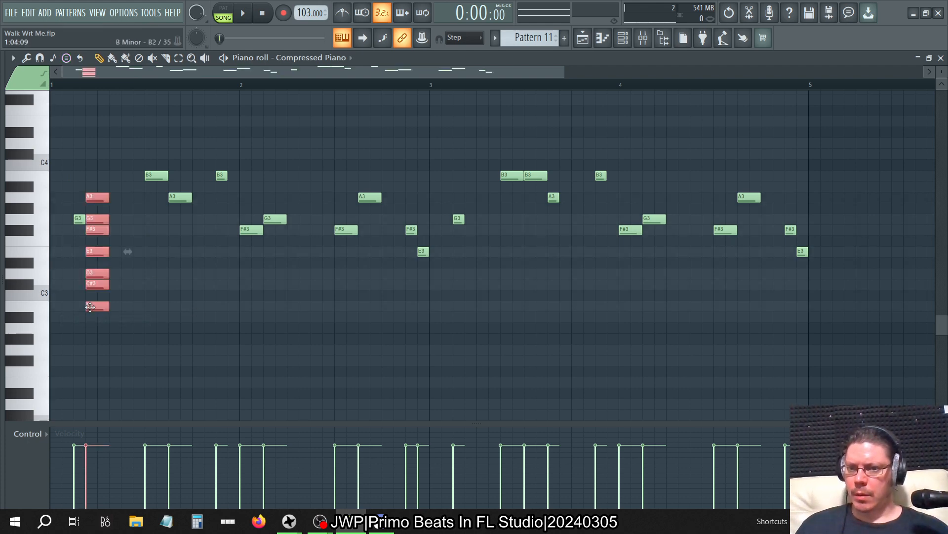
{"action": "left_click_drag", "start_coordinate": [89, 307], "coordinate": [818, 302]}
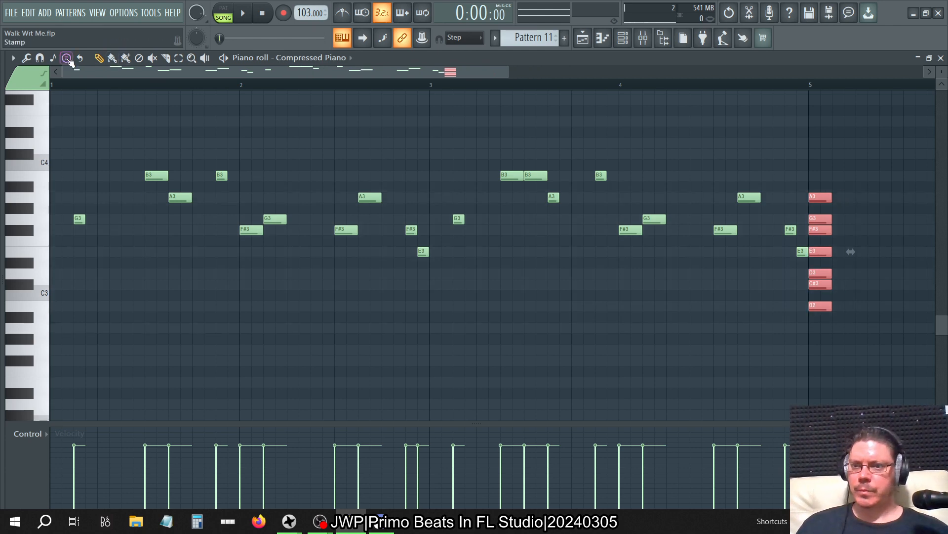
- Stamp a Major (Ionian) scale starting on D3 in bar 5, right beside the stamped B minor scale
{"action": "left_click", "coordinate": [67, 58]}
{"action": "left_click", "coordinate": [89, 211]}
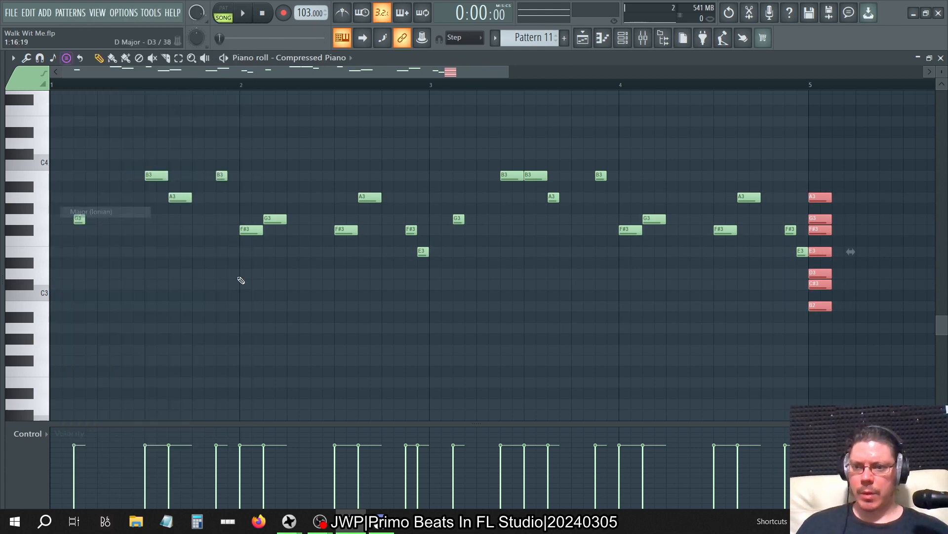
{"action": "left_click_drag", "start_coordinate": [849, 336], "coordinate": [826, 383]}
{"action": "right_click", "coordinate": [845, 385]}
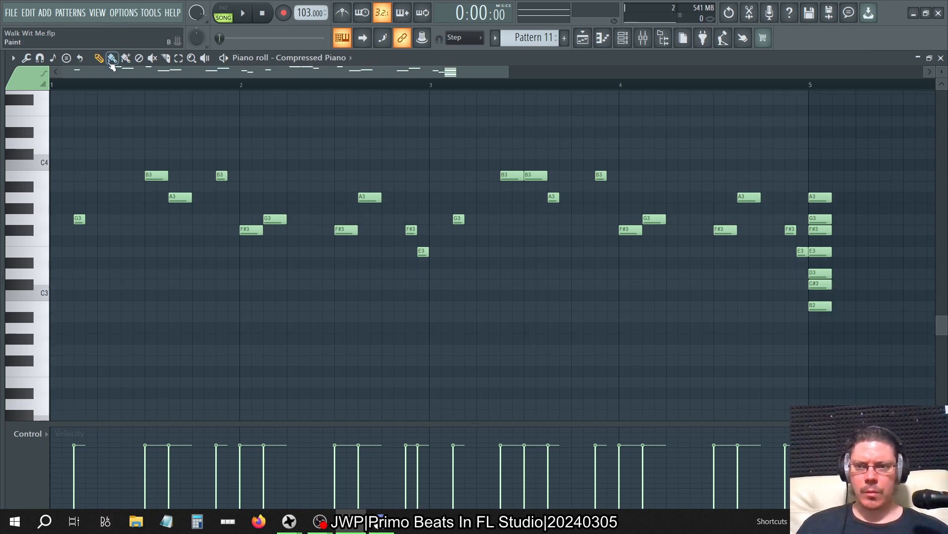
{"action": "left_click", "coordinate": [67, 58]}
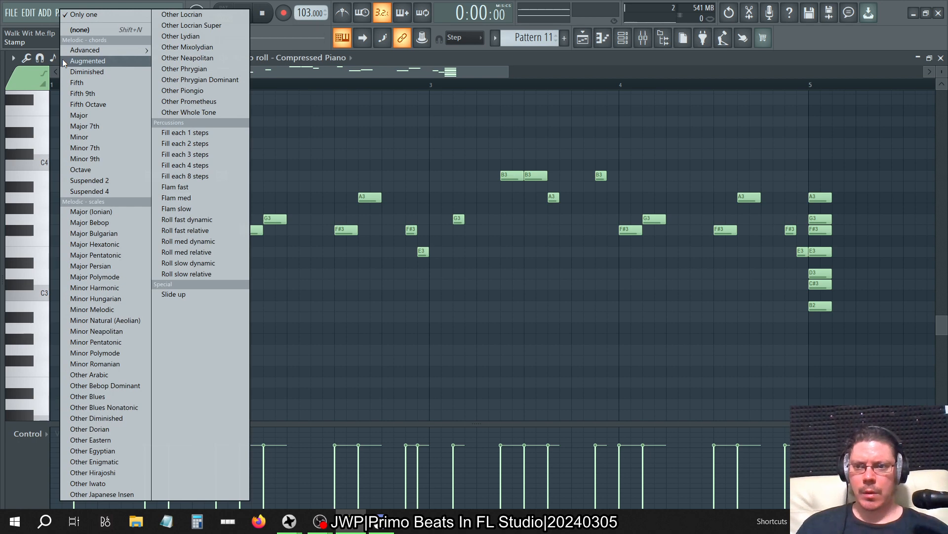
{"action": "left_click", "coordinate": [91, 212]}
{"action": "left_click", "coordinate": [868, 317]}
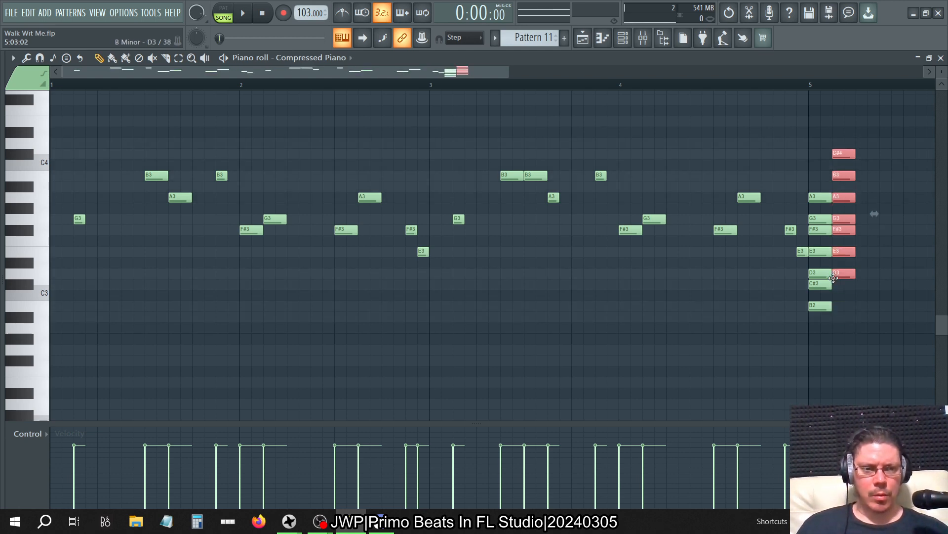
- Delete both stamped scales from bar 5 of the piano roll
{"action": "right_click", "coordinate": [822, 275]}
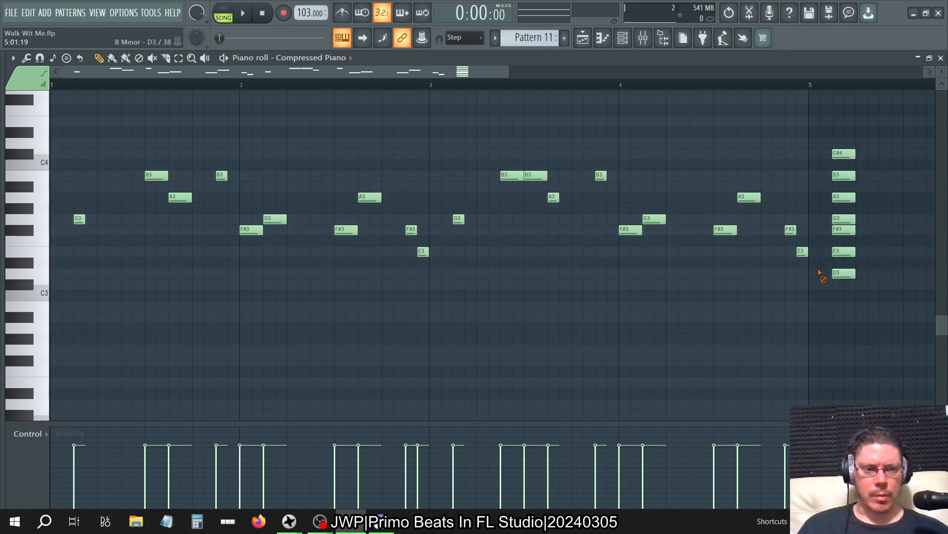
{"action": "right_click", "coordinate": [844, 273]}
- Record the key as "D Major" in the project info comments and close the piano roll
{"action": "left_click", "coordinate": [124, 13]}
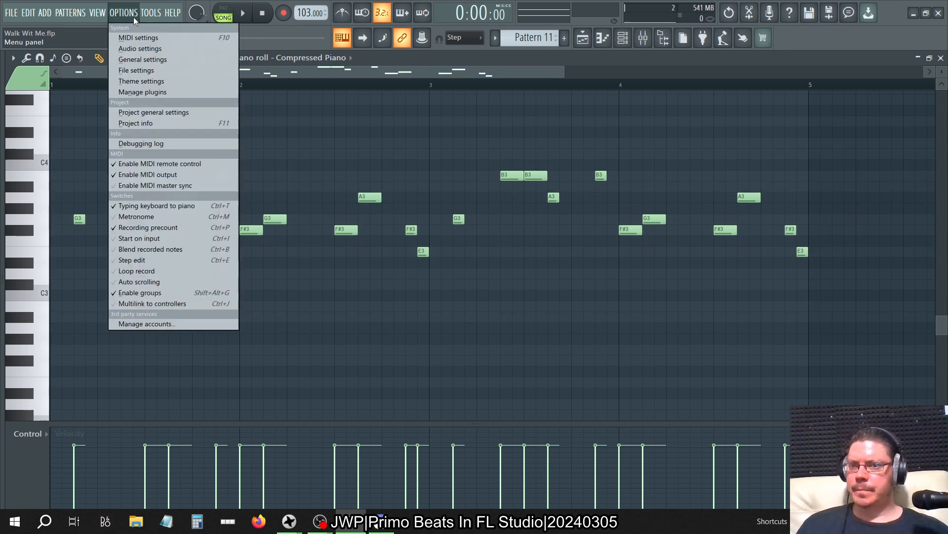
{"action": "left_click", "coordinate": [146, 124]}
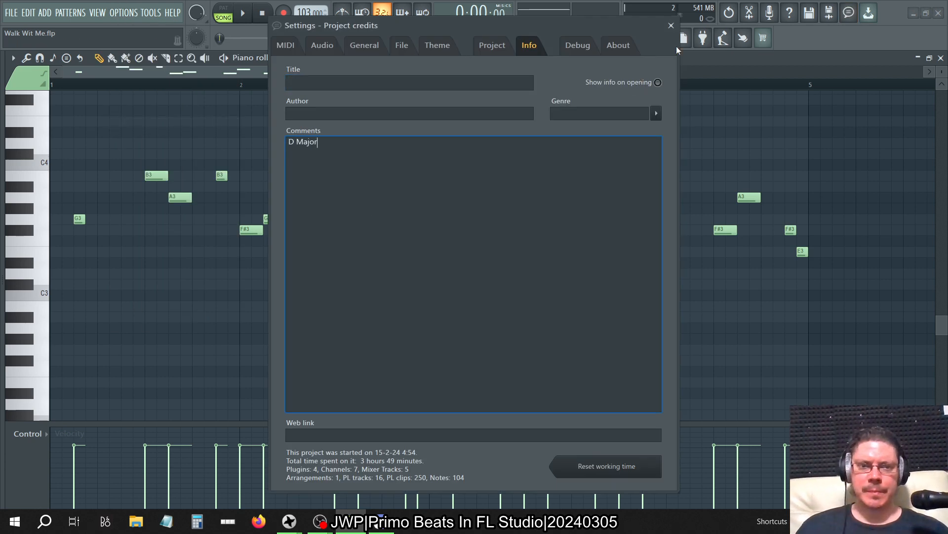
{"action": "left_click", "coordinate": [672, 25]}
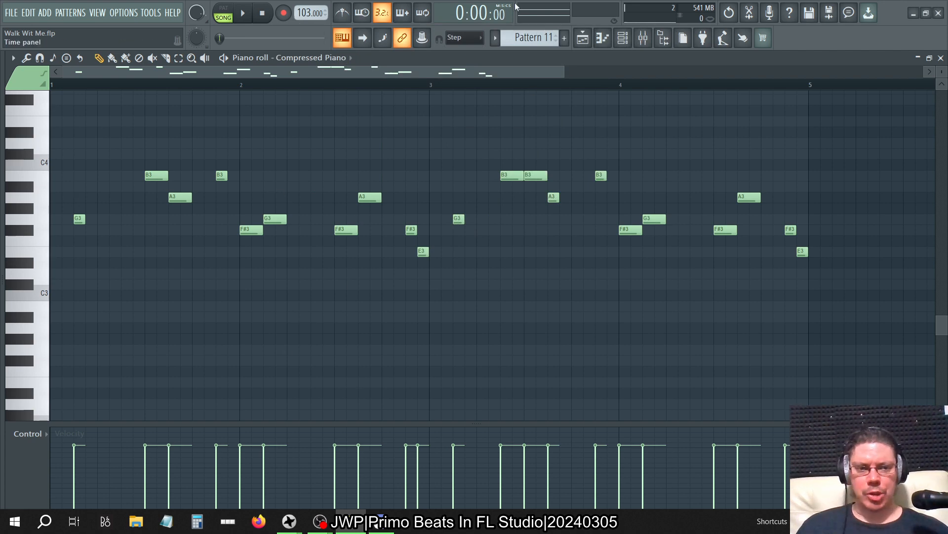
{"action": "left_click", "coordinate": [941, 58]}
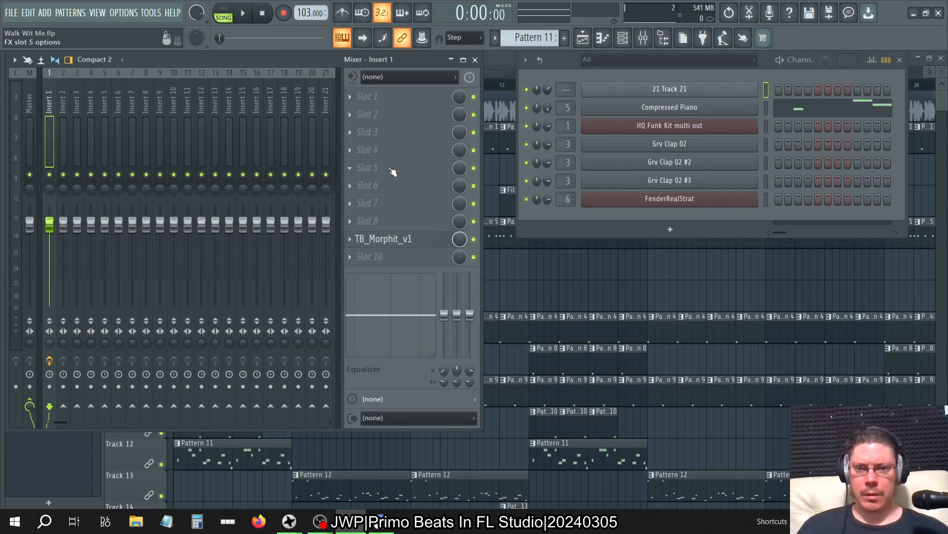
- Start playing the song and lower the system volume
{"action": "key", "text": "space"}
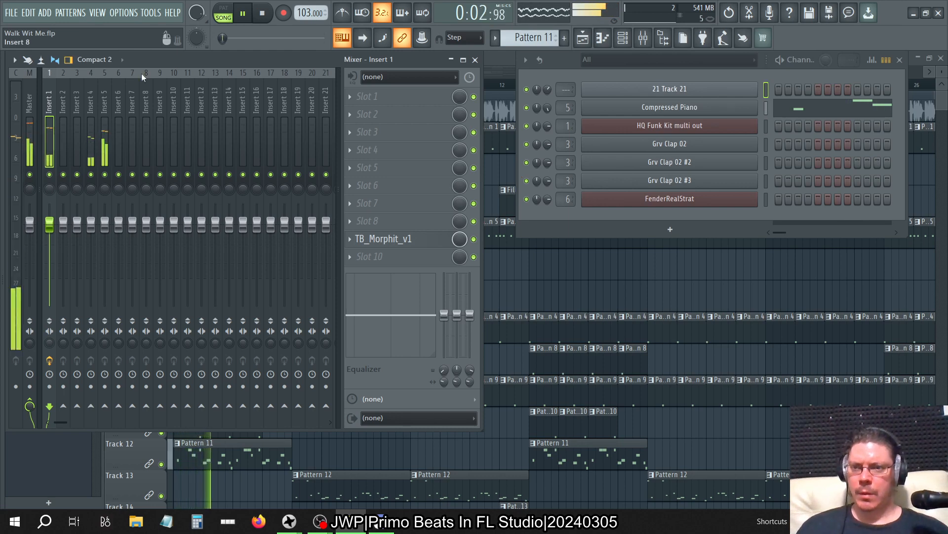
{"action": "left_click", "coordinate": [365, 204]}
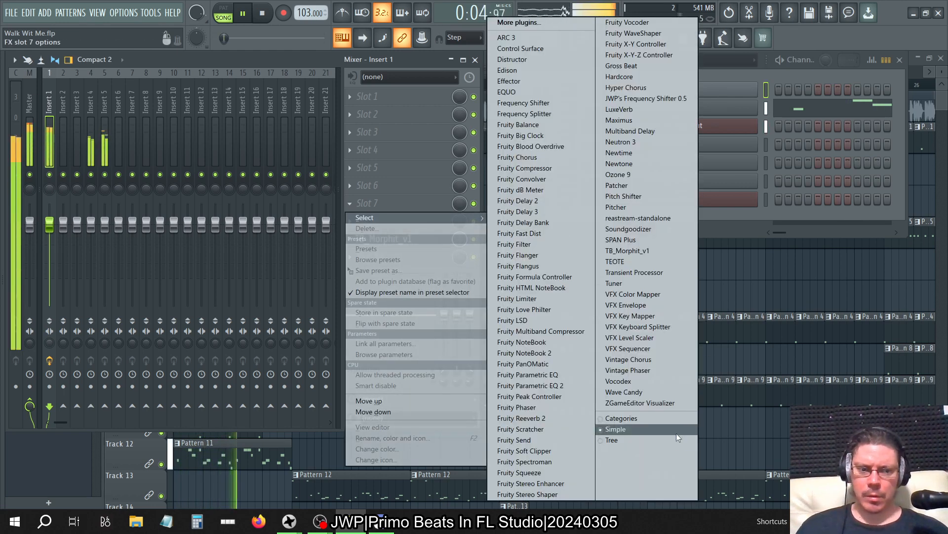
{"action": "key", "text": "XF86AudioLowerVolume"}
{"action": "key", "text": "XF86AudioLowerVolume"}
{"action": "key", "text": "XF86AudioLowerVolume"}
{"action": "key", "text": "XF86AudioLowerVolume"}
{"action": "key", "text": "XF86AudioLowerVolume"}
{"action": "key", "text": "XF86AudioLowerVolume"}
{"action": "key", "text": "XF86AudioLowerVolume"}
{"action": "key", "text": "XF86AudioLowerVolume"}
{"action": "key", "text": "XF86AudioLowerVolume"}
{"action": "key", "text": "XF86AudioLowerVolume"}
{"action": "key", "text": "XF86AudioLowerVolume"}
{"action": "key", "text": "XF86AudioLowerVolume"}
{"action": "key", "text": "XF86AudioLowerVolume"}
{"action": "key", "text": "XF86AudioLowerVolume"}
{"action": "key", "text": "XF86AudioLowerVolume"}
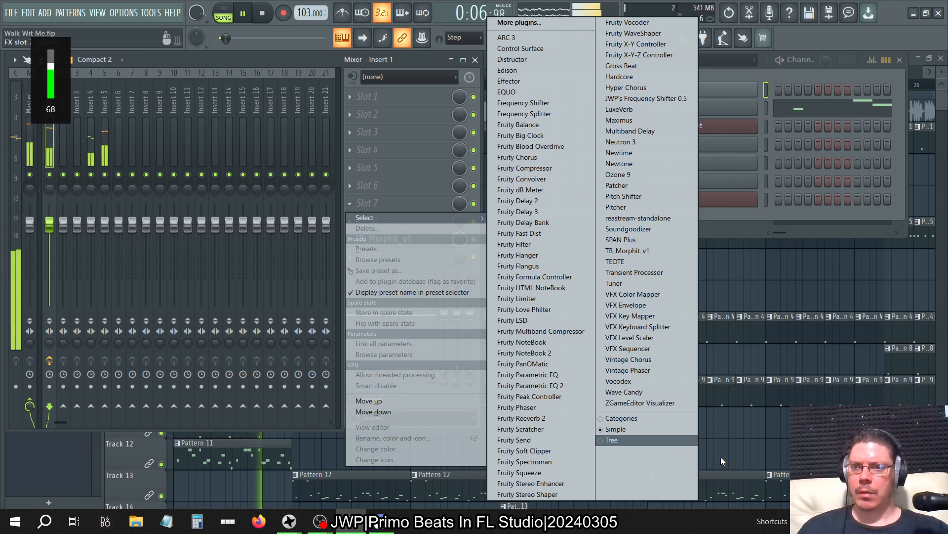
{"action": "key", "text": "XF86AudioLowerVolume"}
{"action": "key", "text": "XF86AudioLowerVolume"}
{"action": "key", "text": "XF86AudioLowerVolume"}
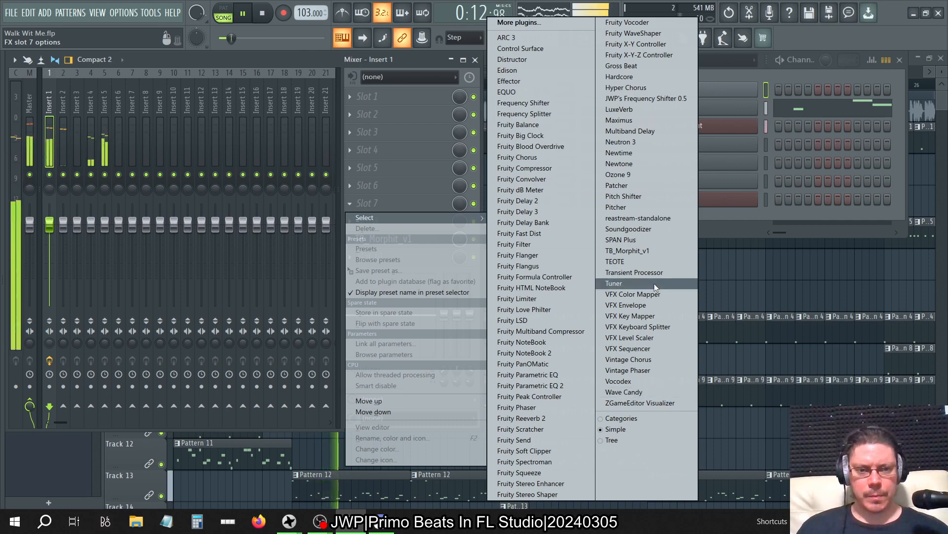
- Load SPAN Plus into slot 7 of Insert 1 and move its window clear of the mixer tracks
{"action": "left_click", "coordinate": [632, 240]}
{"action": "left_click_drag", "start_coordinate": [294, 136], "coordinate": [541, 123]}
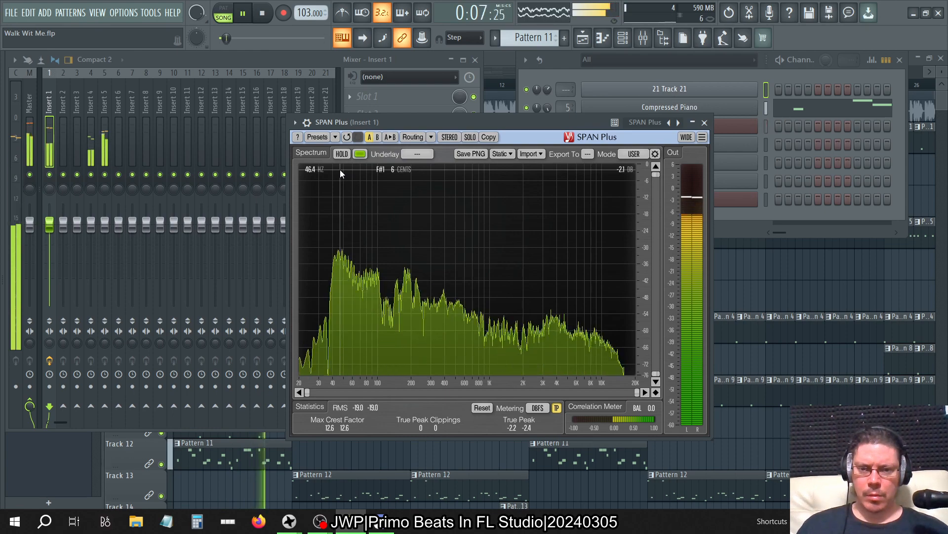
- Copy the TB_Morphit_v1 effect with its settings from Insert 1 to the Master track
{"action": "left_click", "coordinate": [338, 77]}
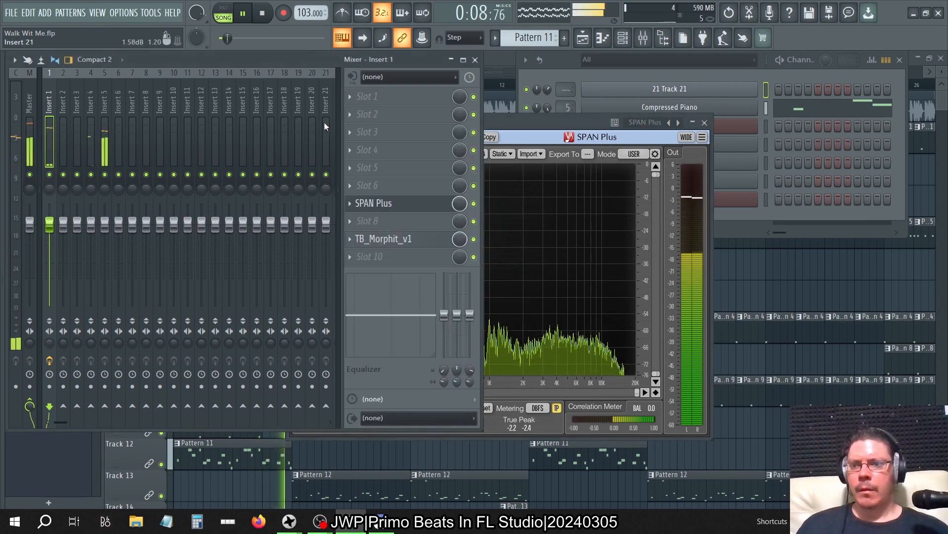
{"action": "left_click", "coordinate": [366, 97]}
{"action": "key", "text": "Escape"}
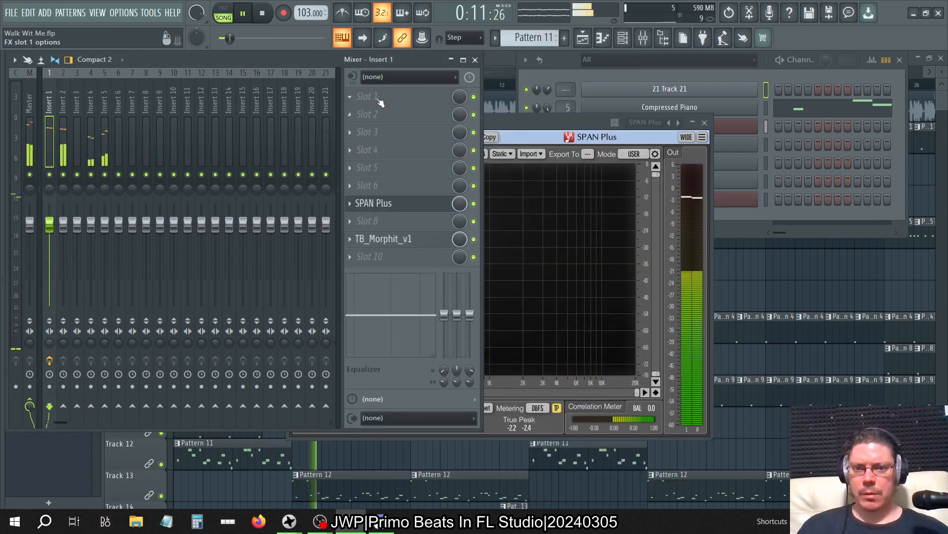
{"action": "left_click", "coordinate": [352, 244]}
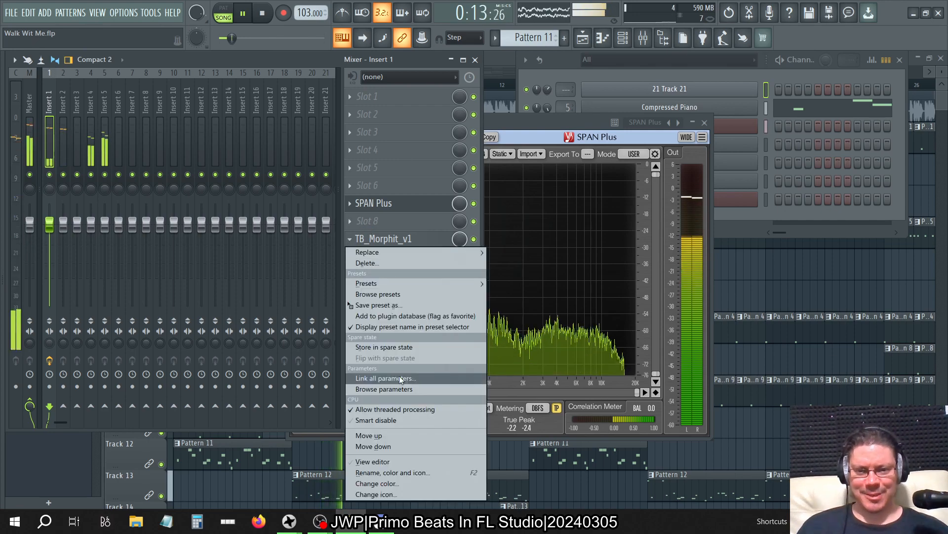
{"action": "left_click", "coordinate": [392, 315]}
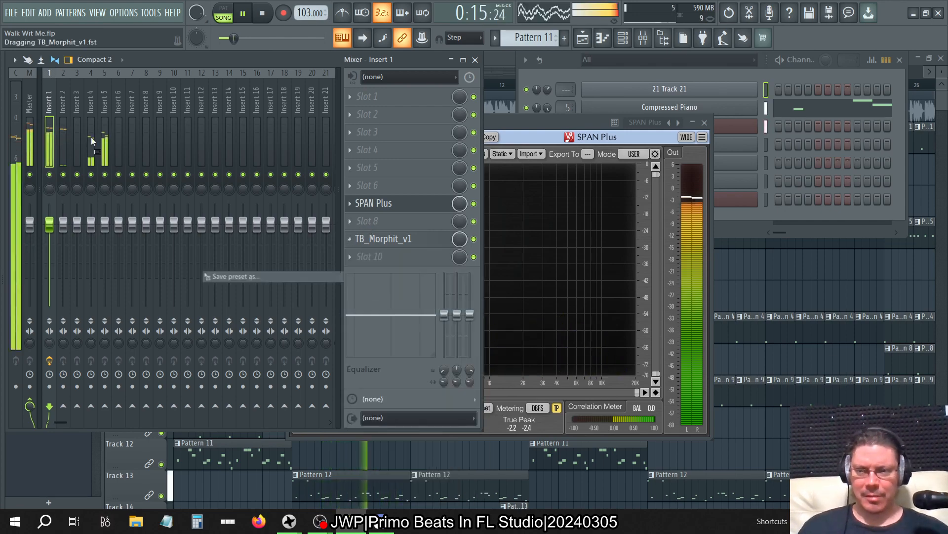
{"action": "left_click_drag", "start_coordinate": [98, 84], "coordinate": [254, 96]}
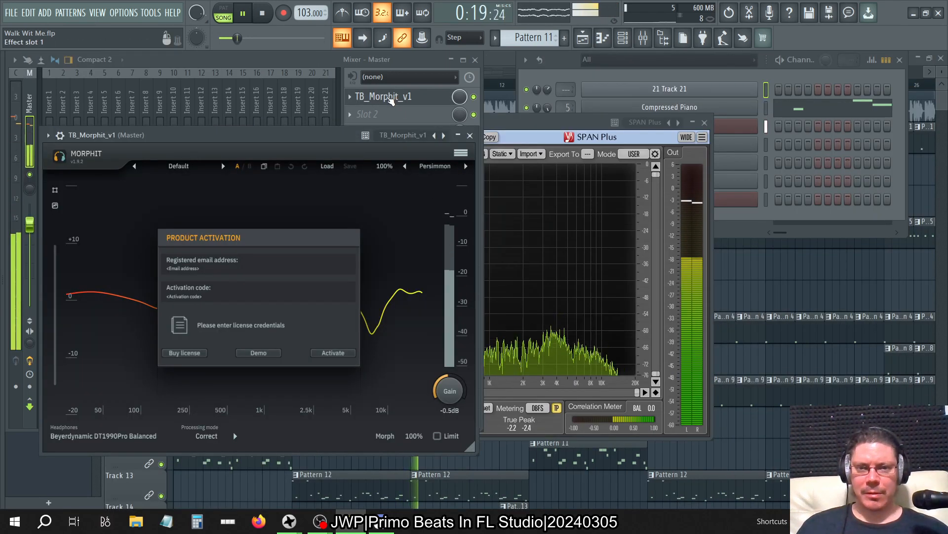
- Close the Morphit editor and move Morphit down to slot 9 of the Master track
{"action": "scroll", "coordinate": [391, 100], "scroll_direction": "down", "scroll_amount": 2}
{"action": "left_click", "coordinate": [468, 135]}
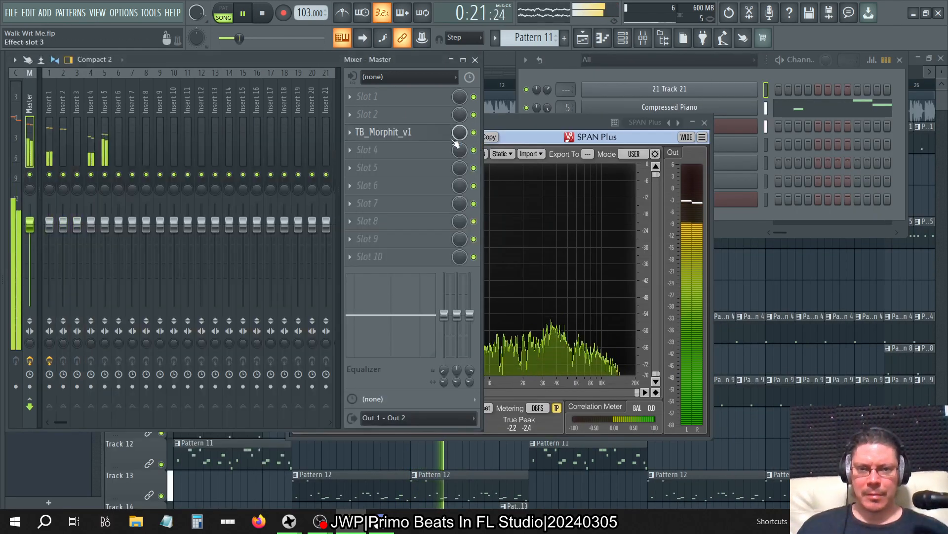
{"action": "left_click", "coordinate": [402, 114]}
{"action": "left_click", "coordinate": [413, 81]}
{"action": "scroll", "coordinate": [415, 132], "scroll_direction": "down", "scroll_amount": 8}
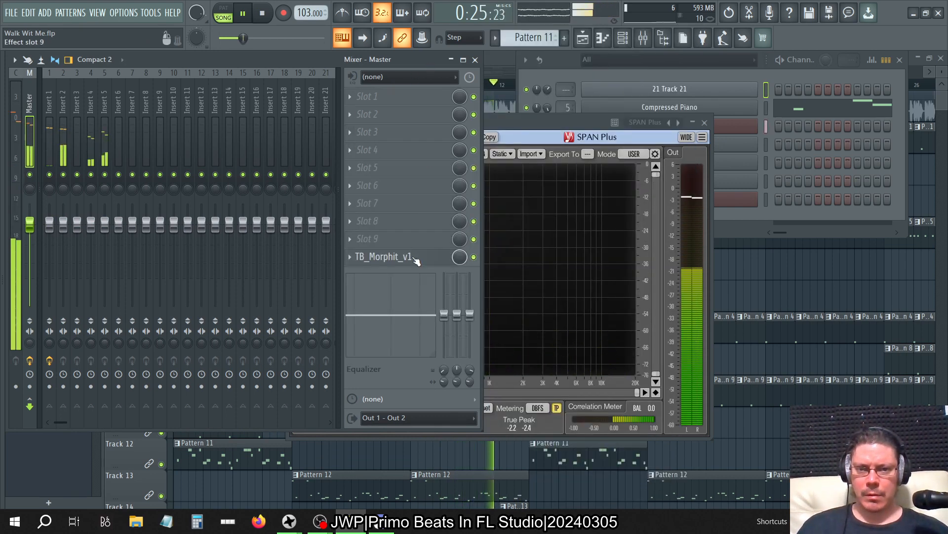
{"action": "scroll", "coordinate": [416, 261], "scroll_direction": "up", "scroll_amount": 9}
{"action": "scroll", "coordinate": [416, 101], "scroll_direction": "down", "scroll_amount": 9}
{"action": "scroll", "coordinate": [417, 261], "scroll_direction": "up", "scroll_amount": 1}
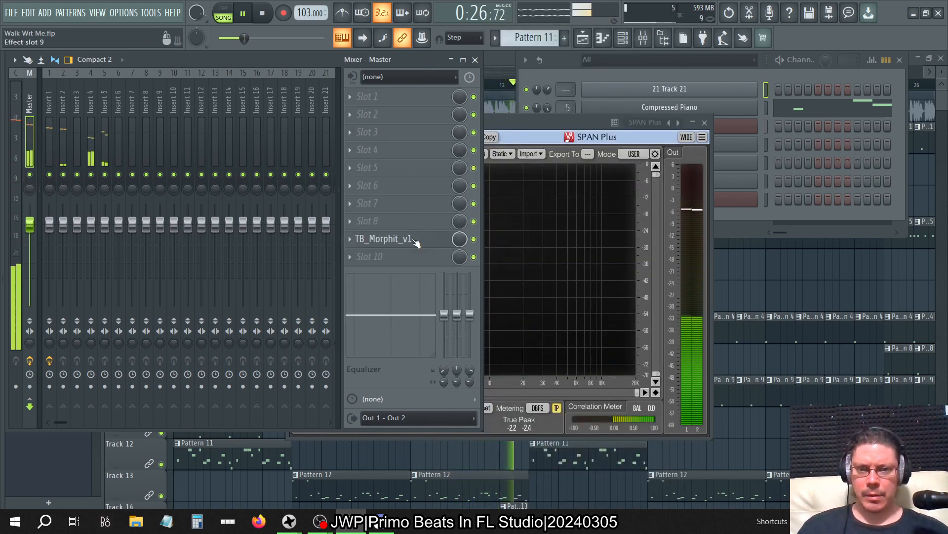
- Load SPAN Plus into slot 8 of the Master track and move Morphit down to slot 10
{"action": "left_click", "coordinate": [360, 235]}
{"action": "mouse_move", "coordinate": [360, 235]}
{"action": "left_click", "coordinate": [621, 240]}
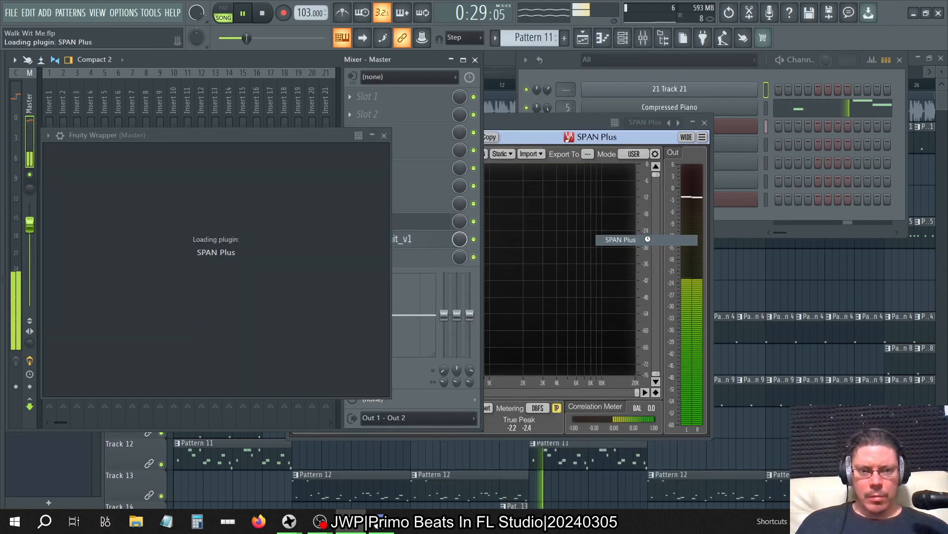
{"action": "left_click", "coordinate": [374, 221]}
{"action": "right_click", "coordinate": [374, 243]}
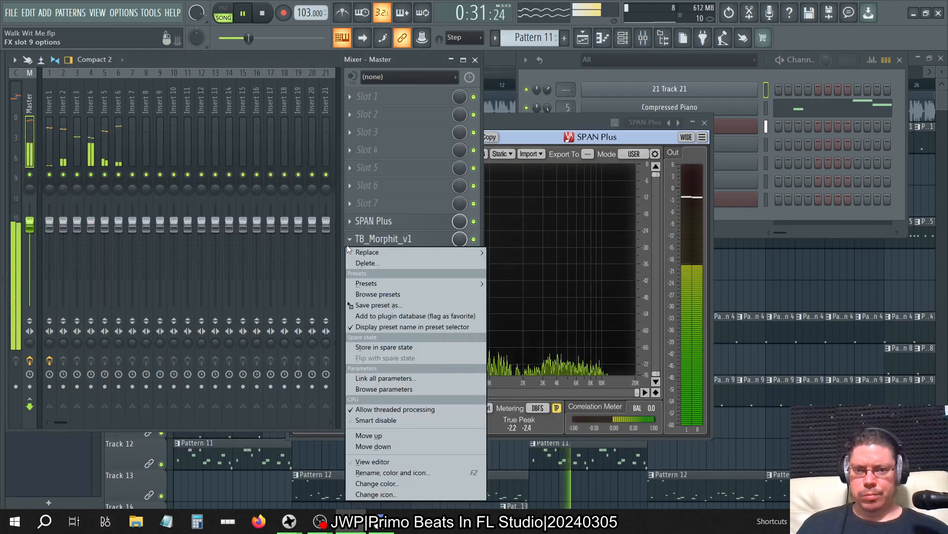
{"action": "left_click", "coordinate": [373, 446]}
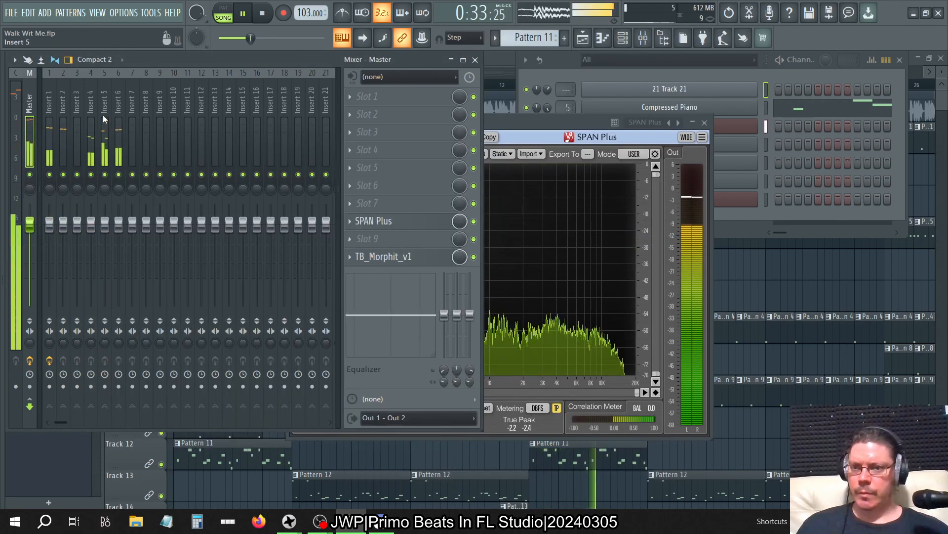
- Delete SPAN Plus from slot 7 and Morphit from slot 9 of Insert 1
{"action": "left_click", "coordinate": [49, 123]}
{"action": "left_click", "coordinate": [356, 209]}
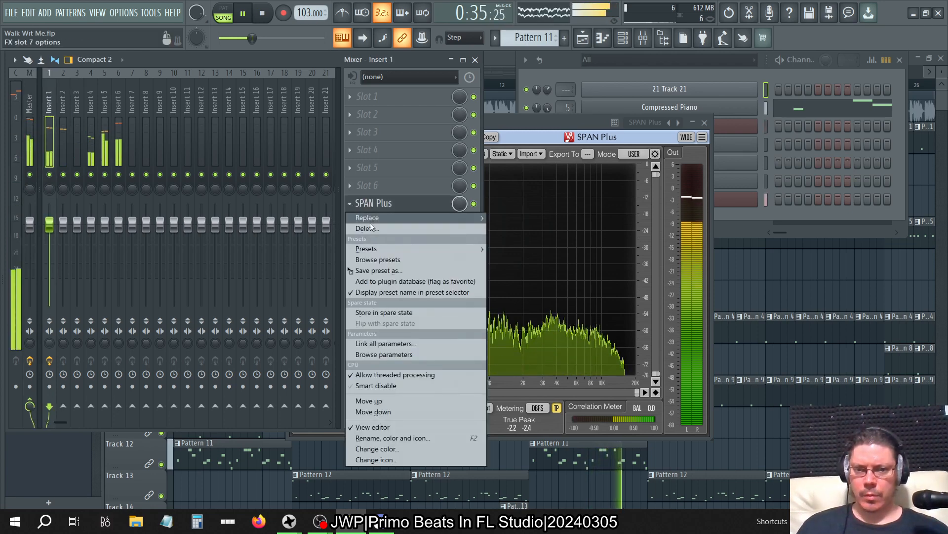
{"action": "left_click", "coordinate": [371, 229]}
{"action": "left_click", "coordinate": [510, 299]}
{"action": "left_click", "coordinate": [363, 238]}
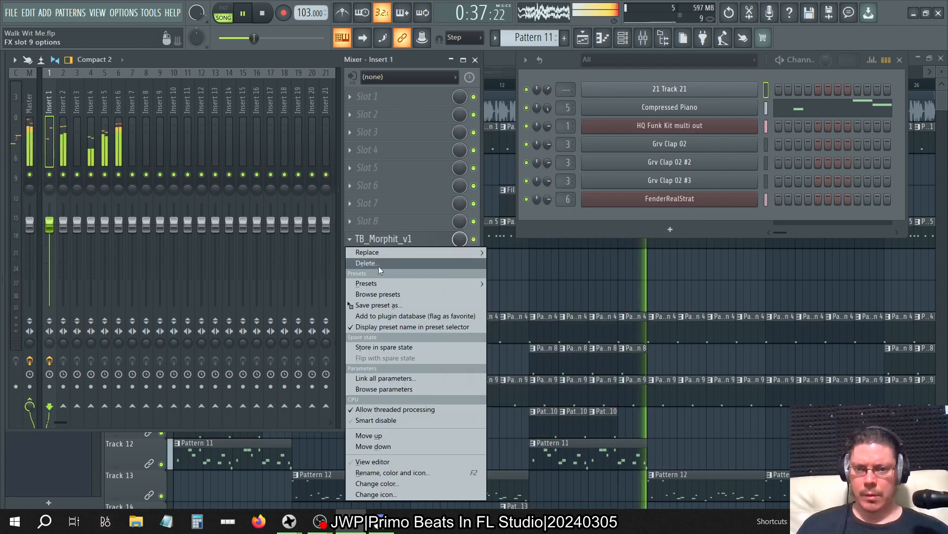
{"action": "left_click", "coordinate": [379, 270]}
{"action": "left_click", "coordinate": [515, 302]}
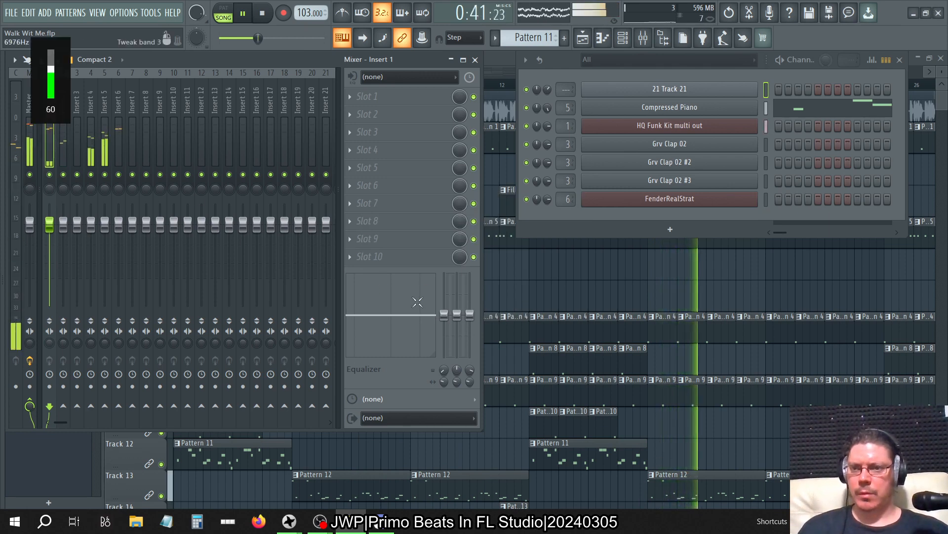
- Run the Master track's Morphit in demo mode, close its editor and stop playback
{"action": "left_click", "coordinate": [28, 78]}
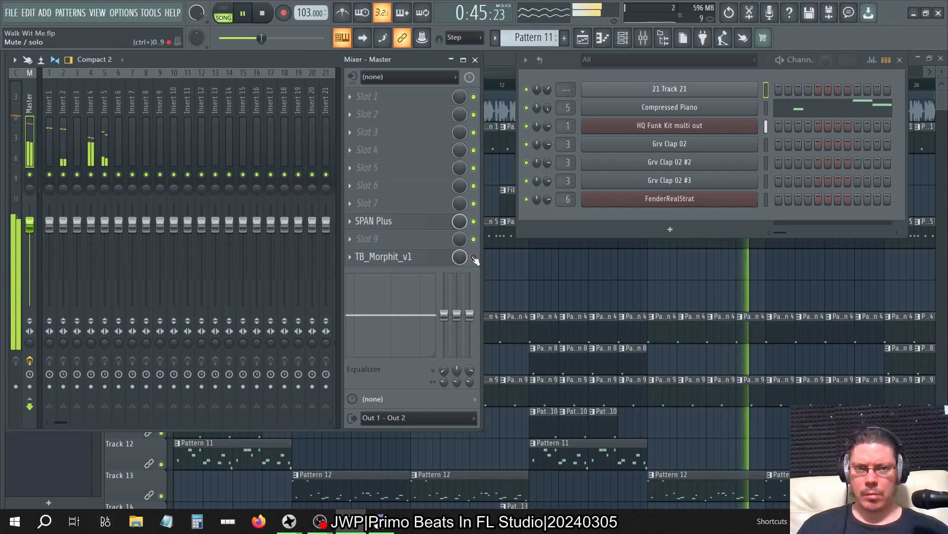
{"action": "left_click", "coordinate": [430, 256]}
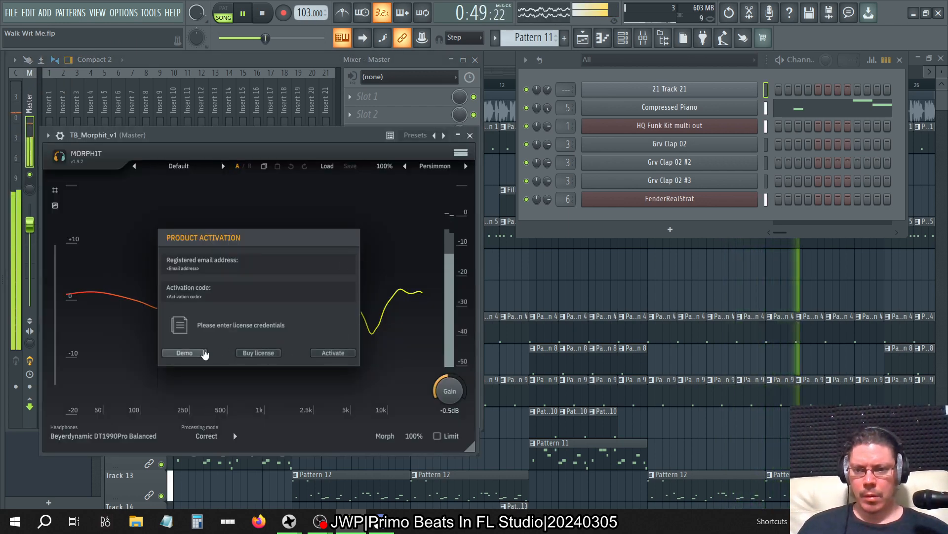
{"action": "left_click", "coordinate": [197, 353]}
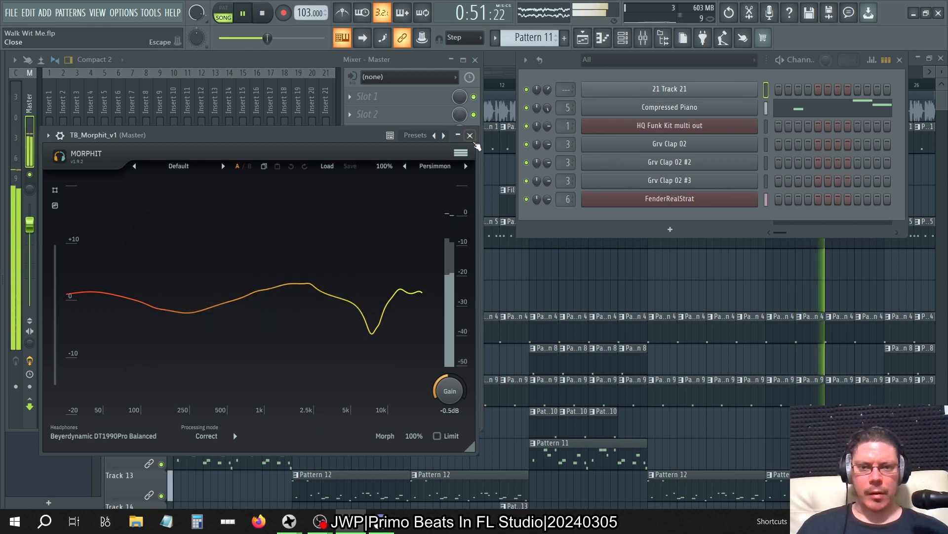
{"action": "left_click", "coordinate": [470, 135]}
{"action": "left_click", "coordinate": [262, 15]}
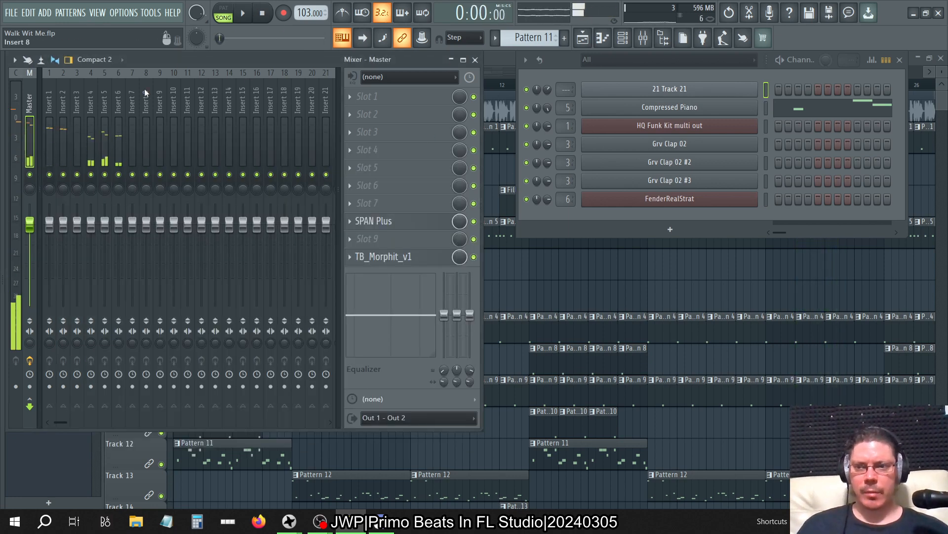
- Load JWP's Frequency Shifter 0.5 into slot 1 of Insert 1
{"action": "left_click", "coordinate": [49, 104]}
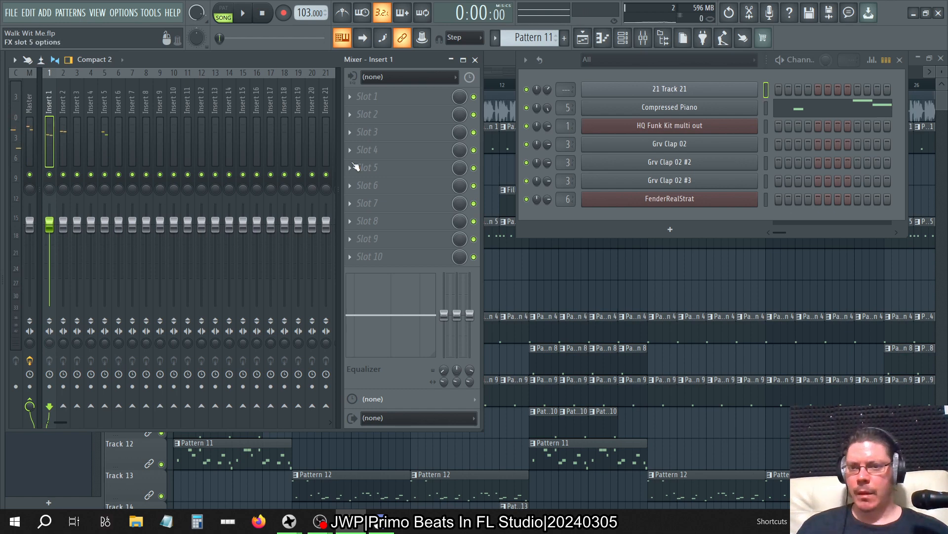
{"action": "left_click", "coordinate": [349, 97]}
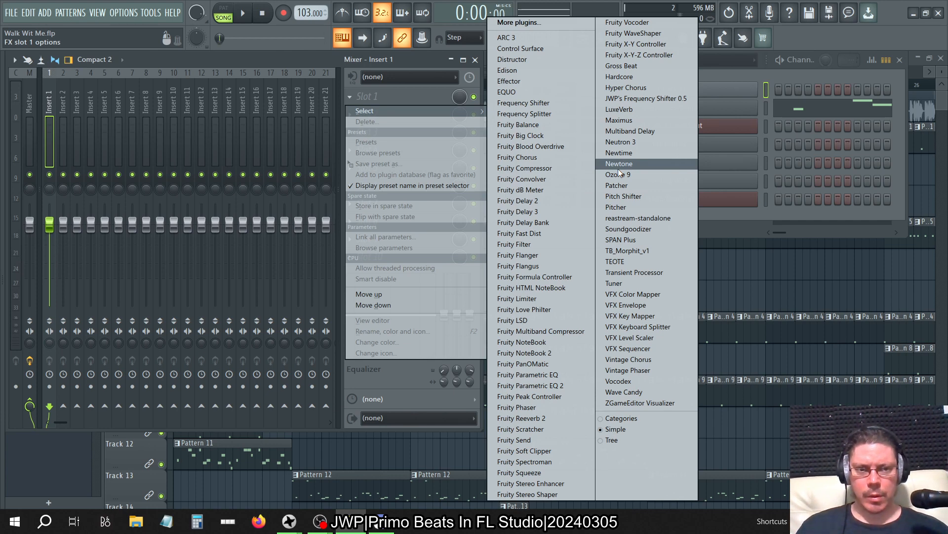
{"action": "left_click", "coordinate": [634, 98]}
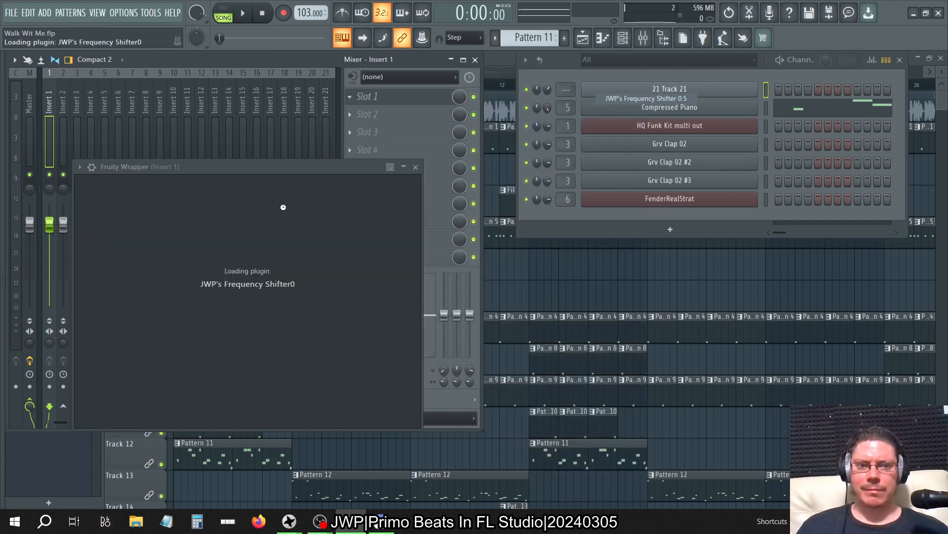
- Set the Frequency Shifter on Insert 1 to Tune F#2 and Shift 1, with its editor beside the mixer
{"action": "left_click_drag", "start_coordinate": [227, 165], "coordinate": [695, 186]}
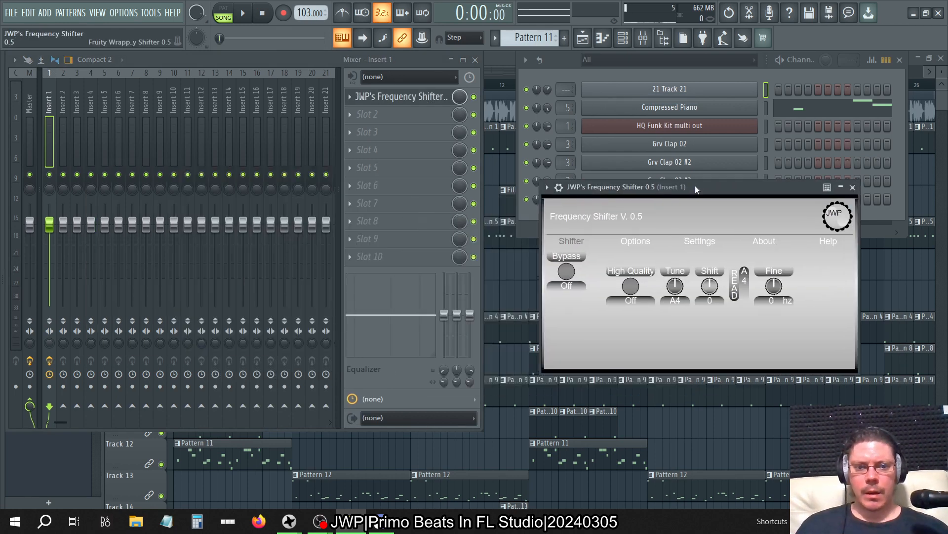
{"action": "left_click", "coordinate": [675, 301]}
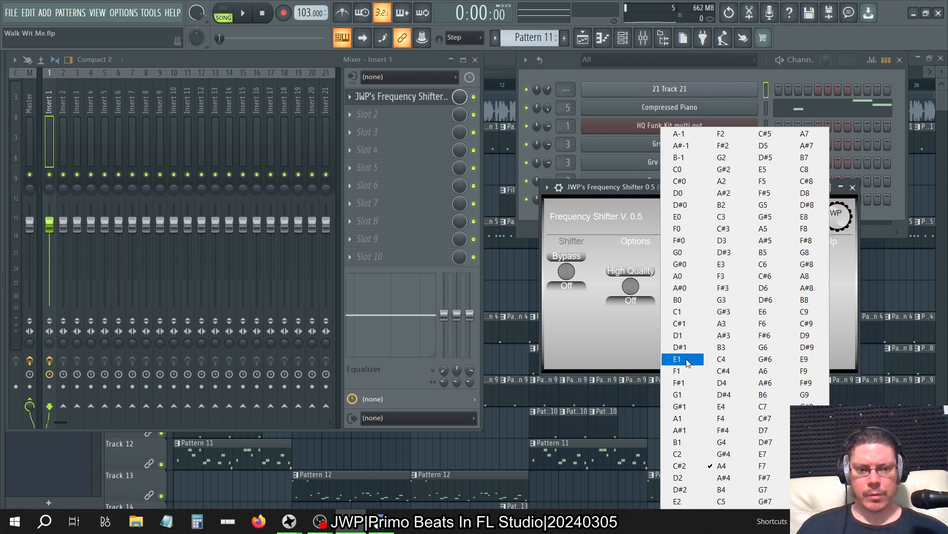
{"action": "left_click", "coordinate": [731, 149]}
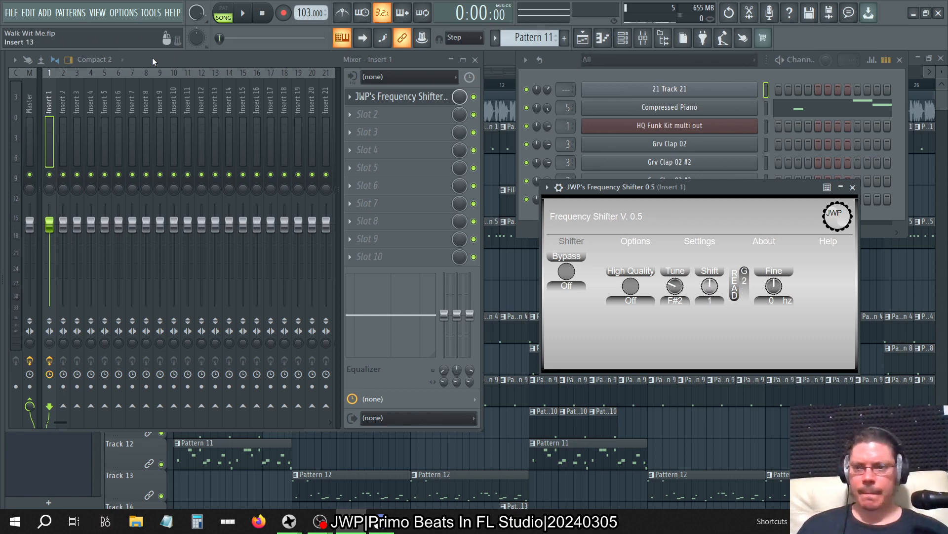
- Play the song with Insert 1 soloed and examine its spectrum in the Master track's SPAN Plus
{"action": "left_click", "coordinate": [30, 100]}
{"action": "left_click", "coordinate": [406, 228]}
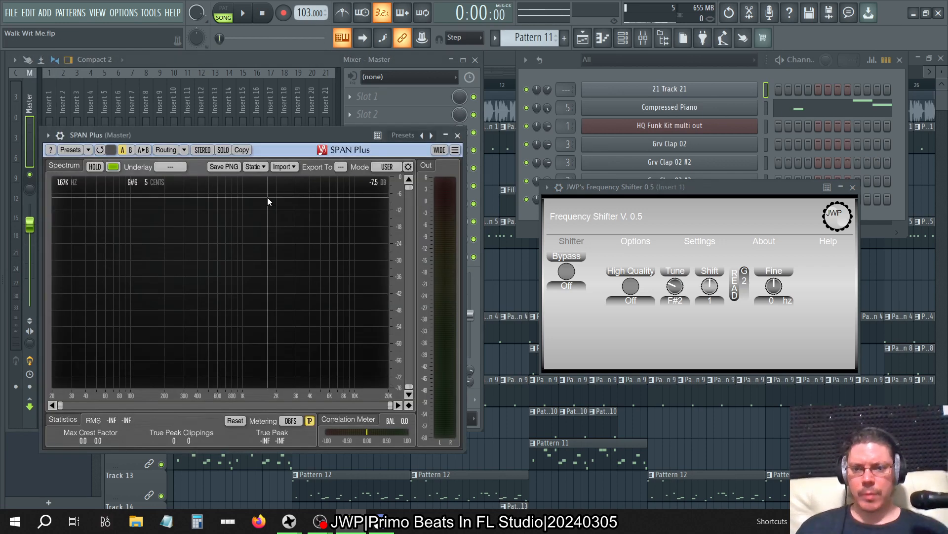
{"action": "key", "text": "space"}
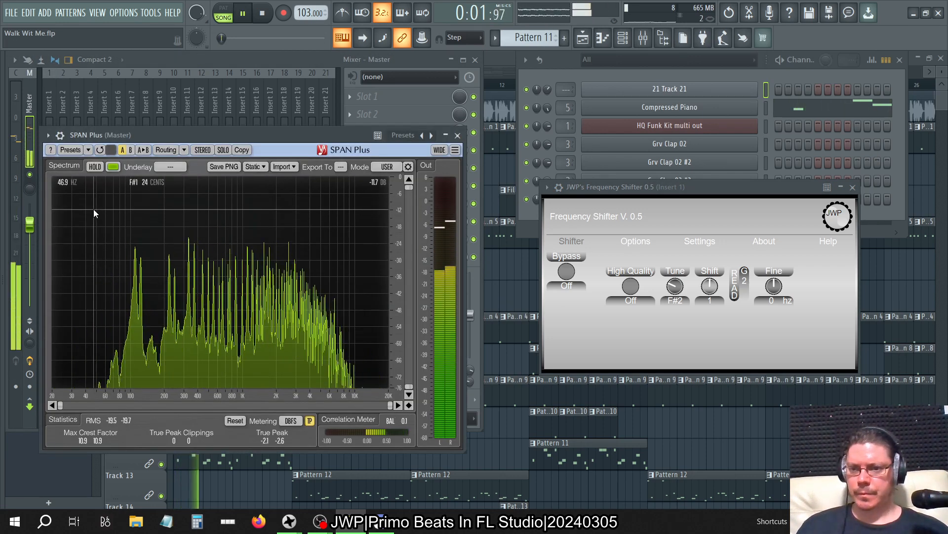
{"action": "left_click", "coordinate": [162, 64]}
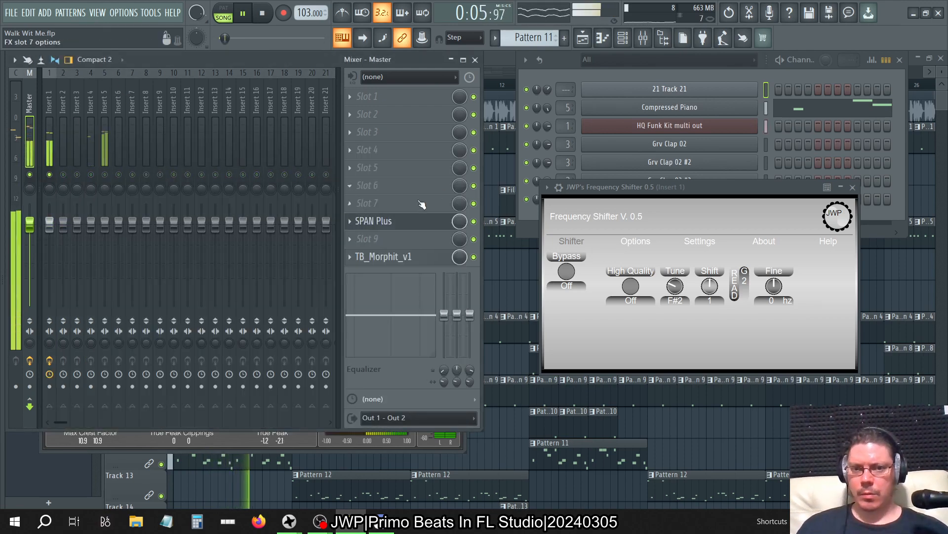
{"action": "left_click", "coordinate": [404, 221]}
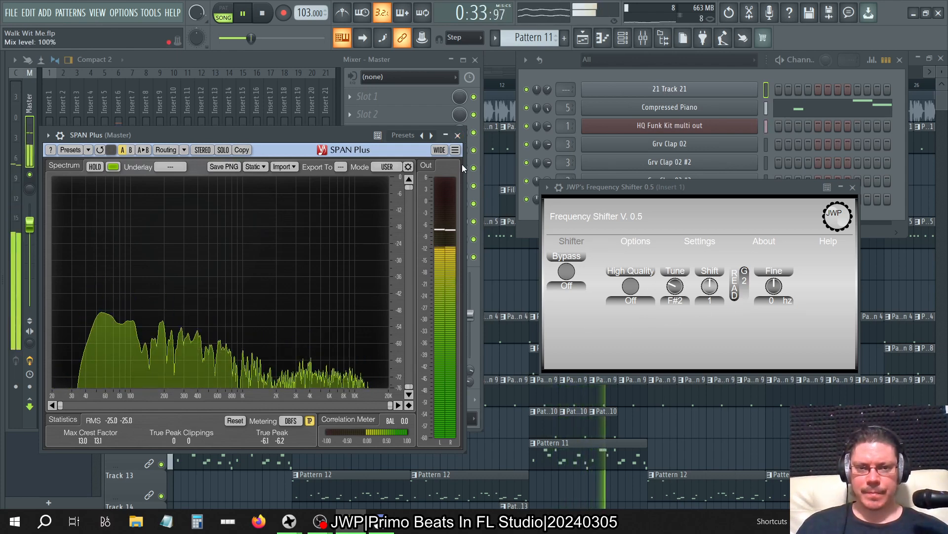
- Solo Insert 2 and check its spectrum in SPAN Plus against the Compressed Piano notes in the piano roll
{"action": "left_click", "coordinate": [458, 135]}
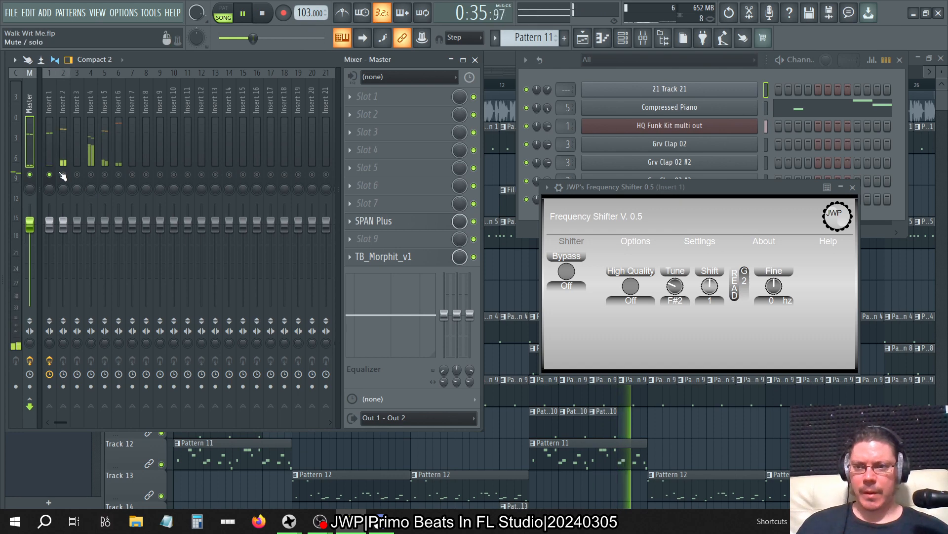
{"action": "left_click", "coordinate": [393, 221]}
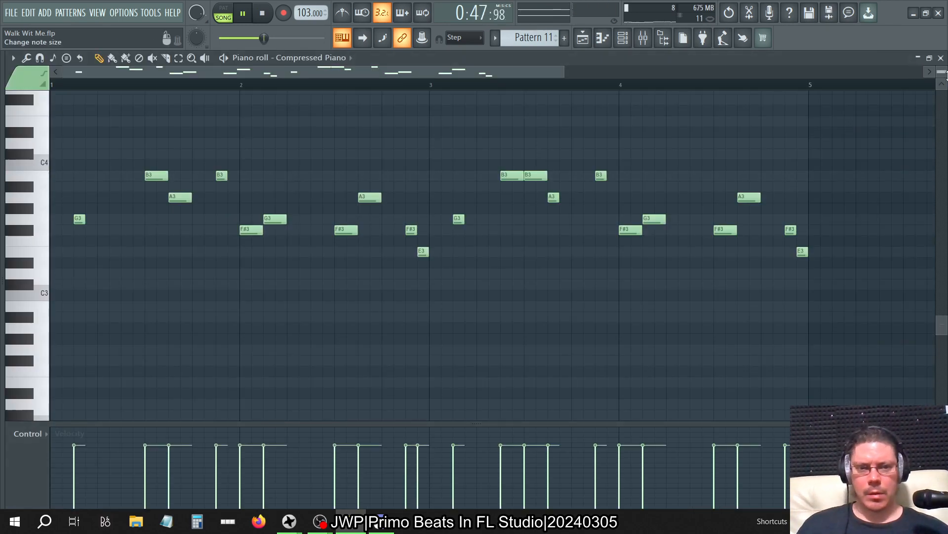
{"action": "left_click", "coordinate": [941, 58]}
{"action": "left_click", "coordinate": [869, 117]}
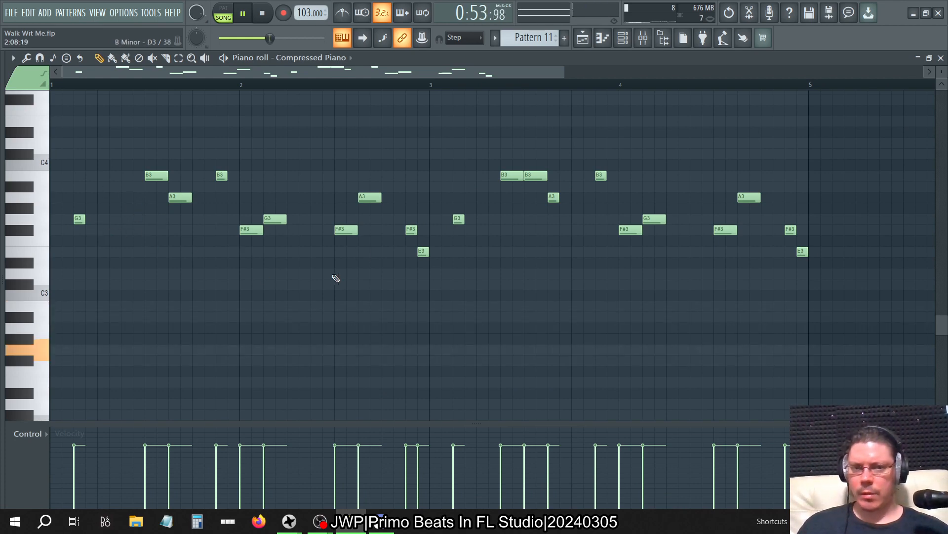
{"action": "left_click", "coordinate": [941, 57]}
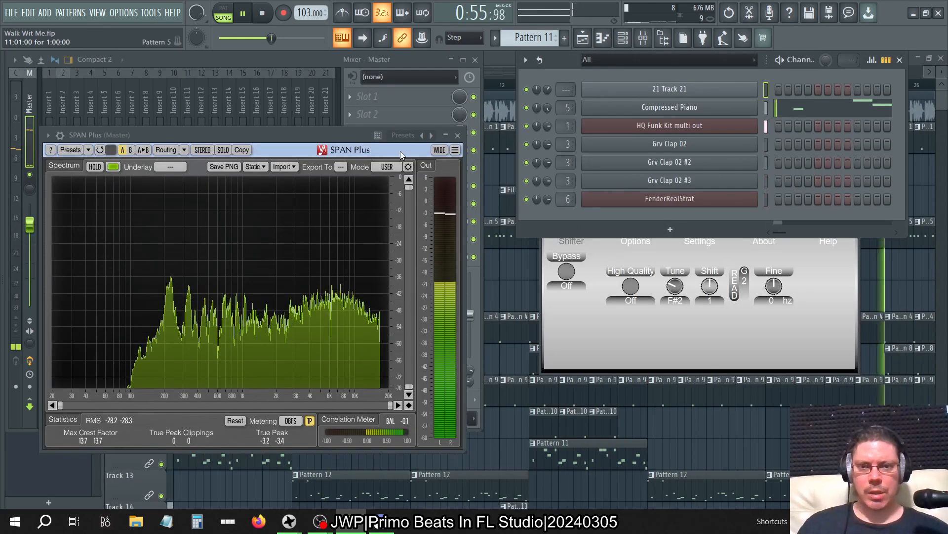
- Load JWP's Frequency Shifter 0.5 into slot 1 of Insert 2 and set Tune A3 and Shift -2
{"action": "left_click", "coordinate": [73, 91]}
{"action": "left_click", "coordinate": [63, 98]}
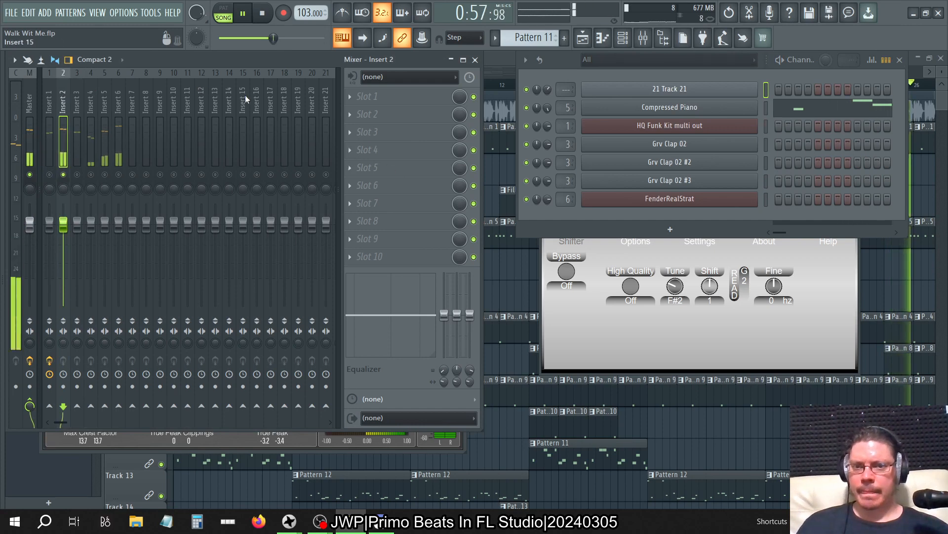
{"action": "left_click", "coordinate": [367, 96]}
{"action": "mouse_move", "coordinate": [395, 111]}
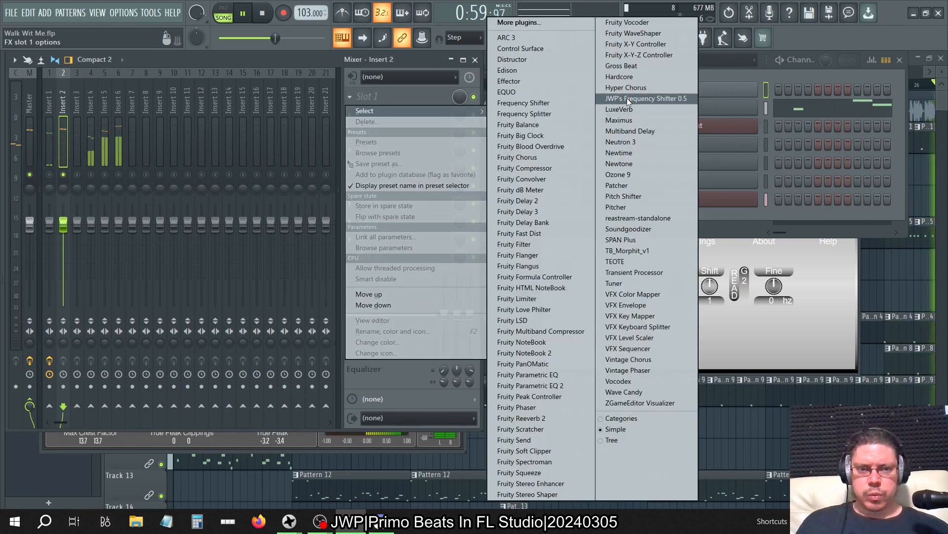
{"action": "left_click", "coordinate": [642, 99]}
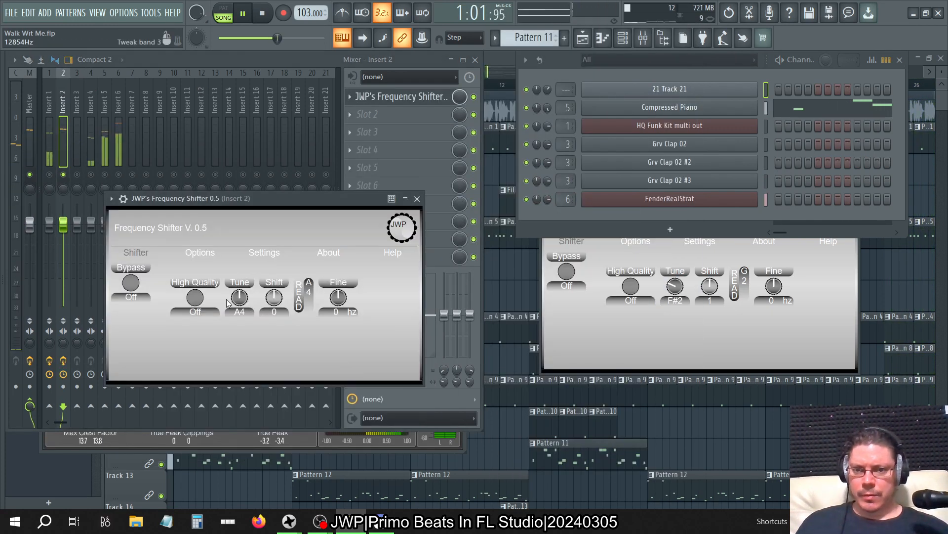
{"action": "left_click", "coordinate": [252, 312]}
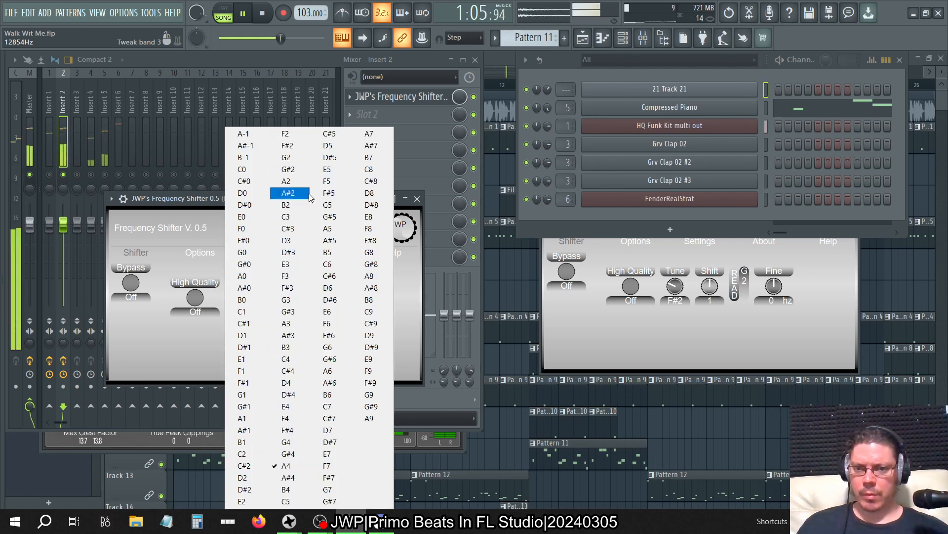
{"action": "left_click", "coordinate": [296, 324]}
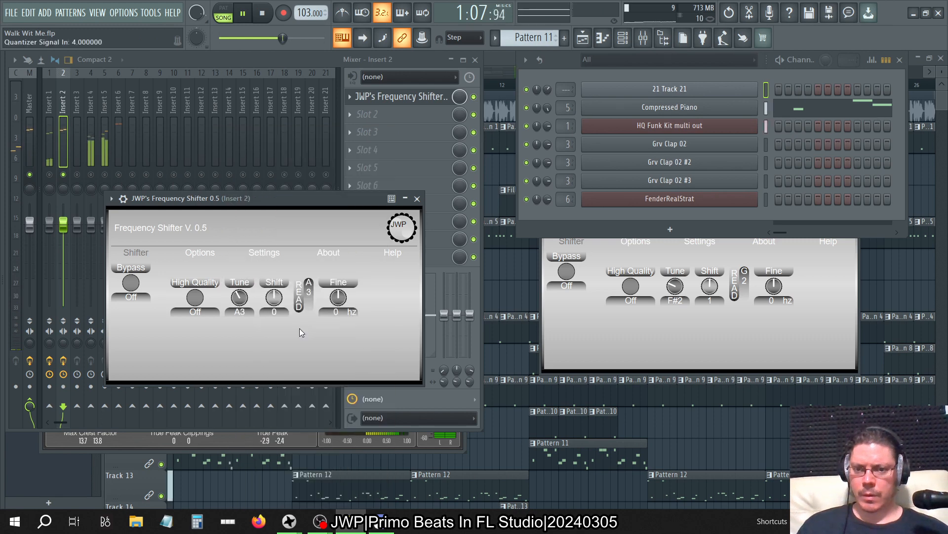
{"action": "scroll", "coordinate": [271, 302], "scroll_direction": "down", "scroll_amount": 3}
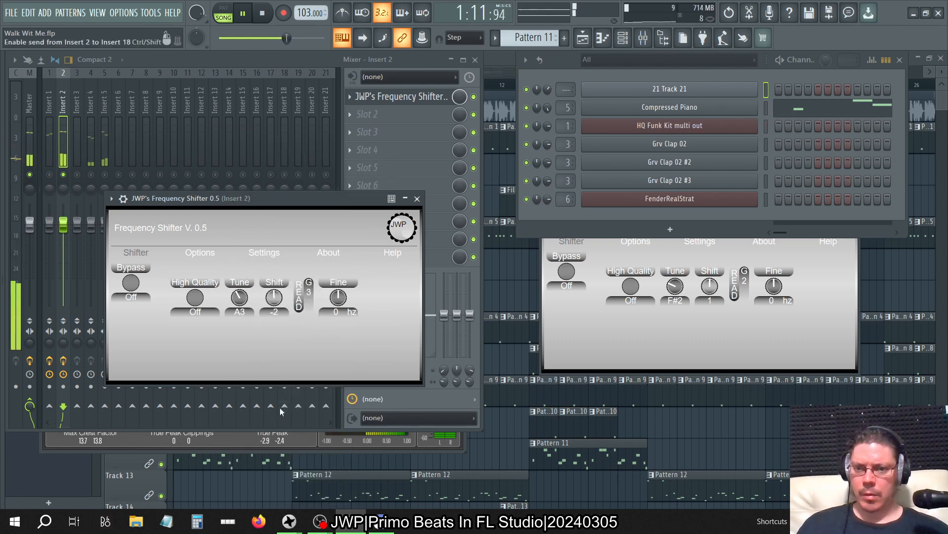
- Close the playlist and arrange the Master's SPAN Plus beside the reopened mixer
{"action": "left_click", "coordinate": [418, 199]}
{"action": "left_click", "coordinate": [475, 60]}
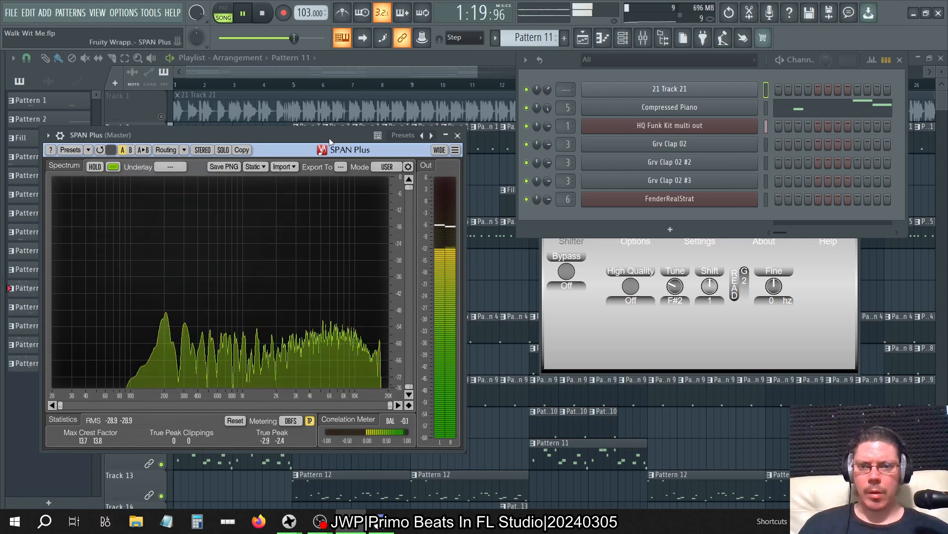
{"action": "left_click_drag", "start_coordinate": [329, 138], "coordinate": [689, 140]}
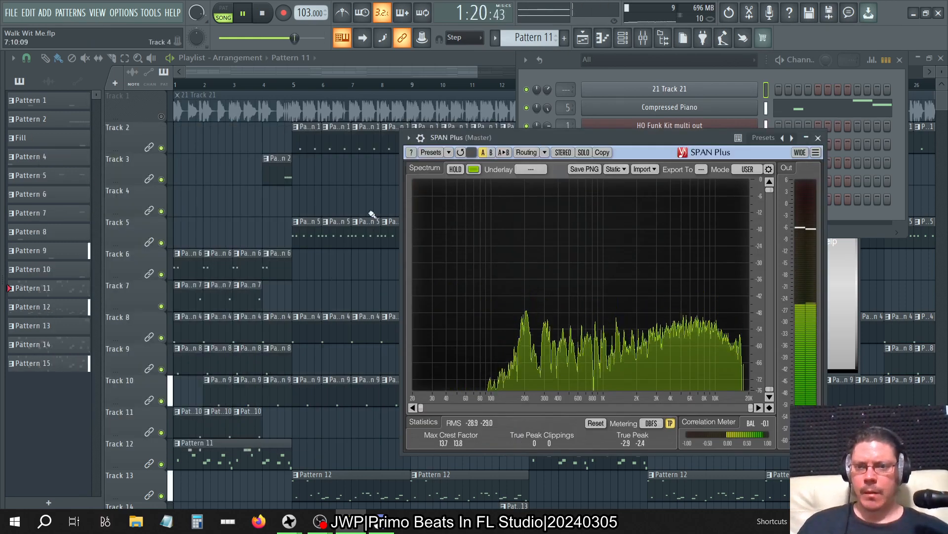
{"action": "left_click", "coordinate": [941, 58]}
{"action": "left_click", "coordinate": [643, 38]}
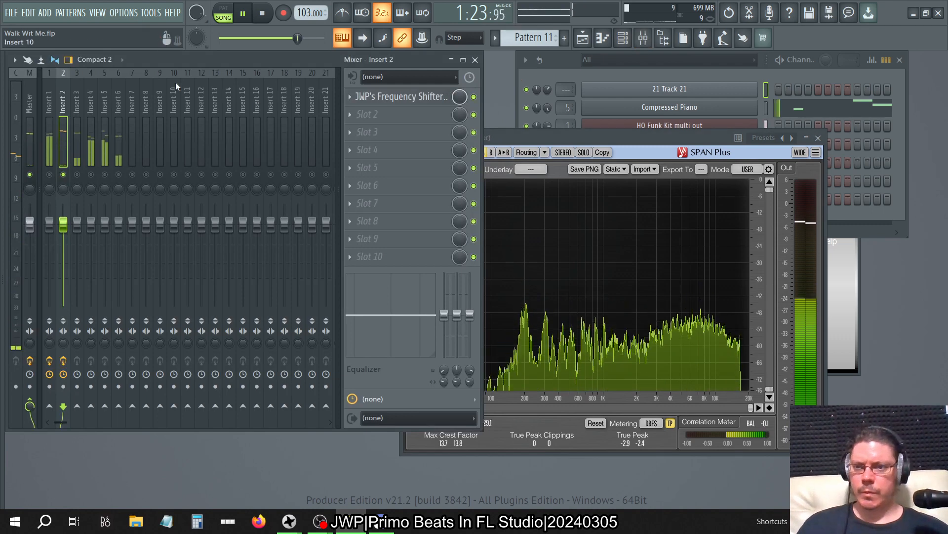
- Try Tune A2 and A4 on Insert 2's Frequency Shifter against the SPAN Plus spectrum, then return it to A3
{"action": "left_click", "coordinate": [390, 96]}
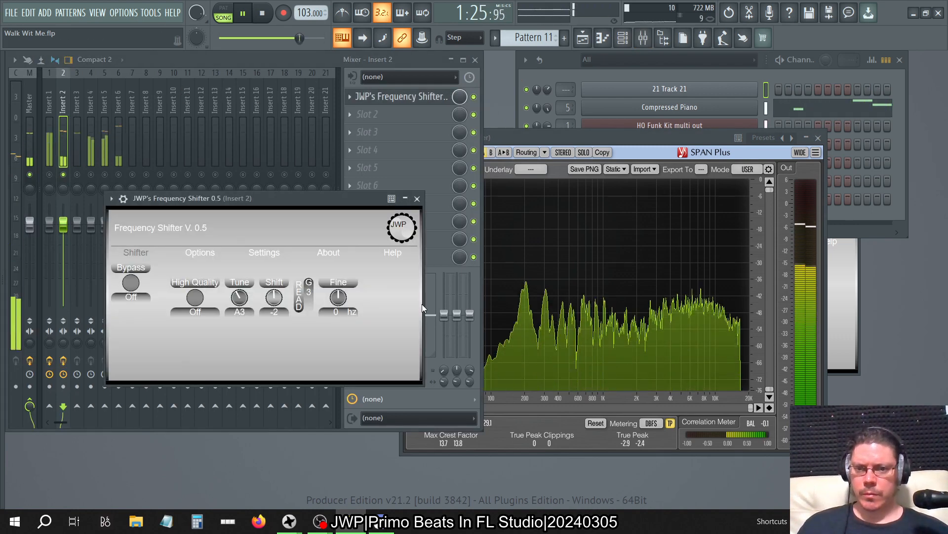
{"action": "left_click", "coordinate": [249, 311]}
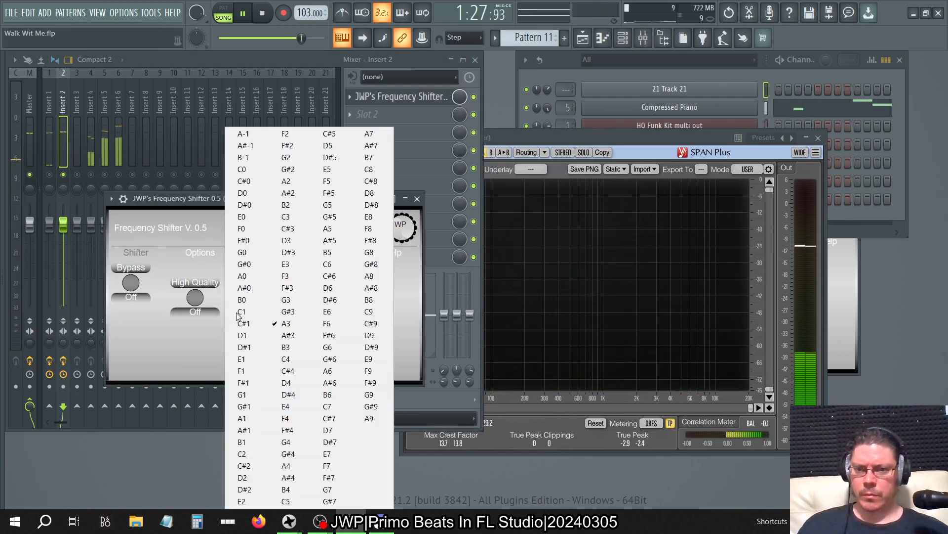
{"action": "left_click", "coordinate": [286, 181]}
{"action": "left_click", "coordinate": [582, 141]}
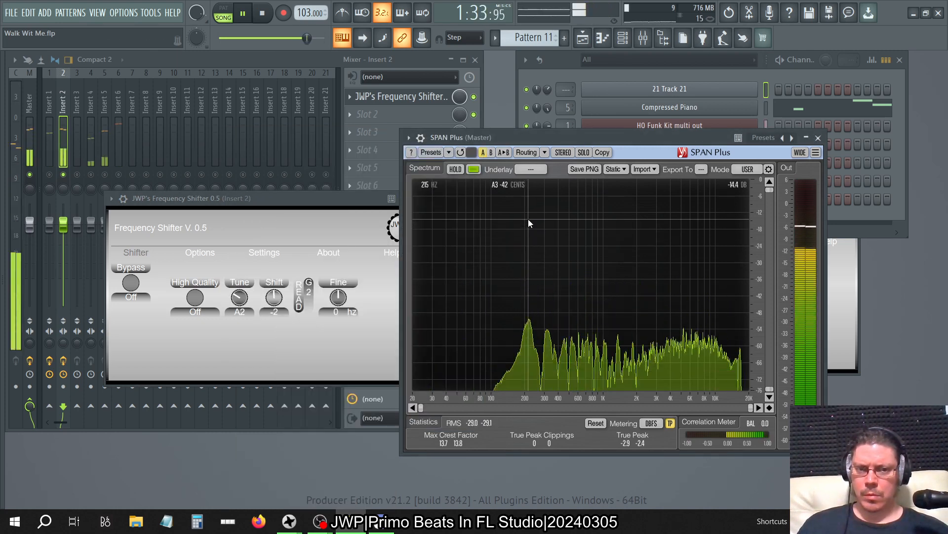
{"action": "left_click", "coordinate": [240, 311]}
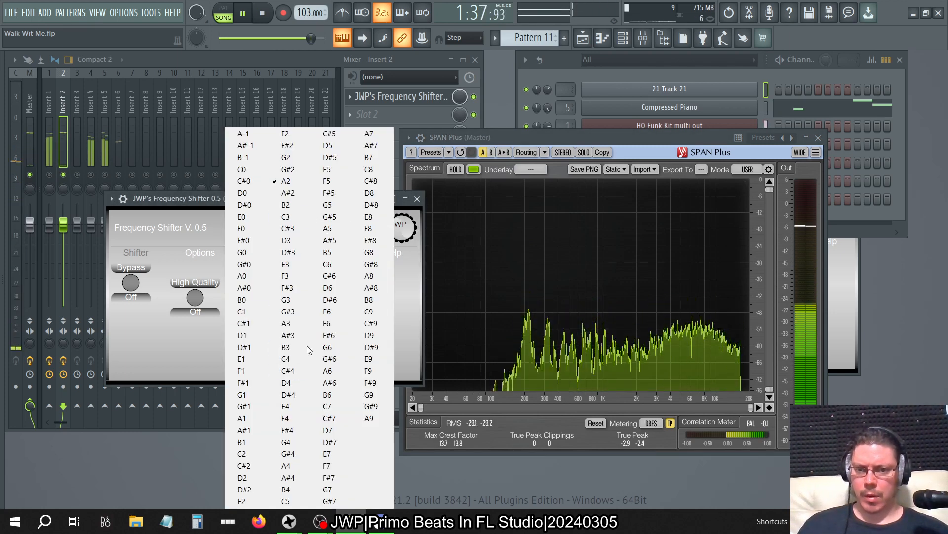
{"action": "left_click", "coordinate": [297, 465]}
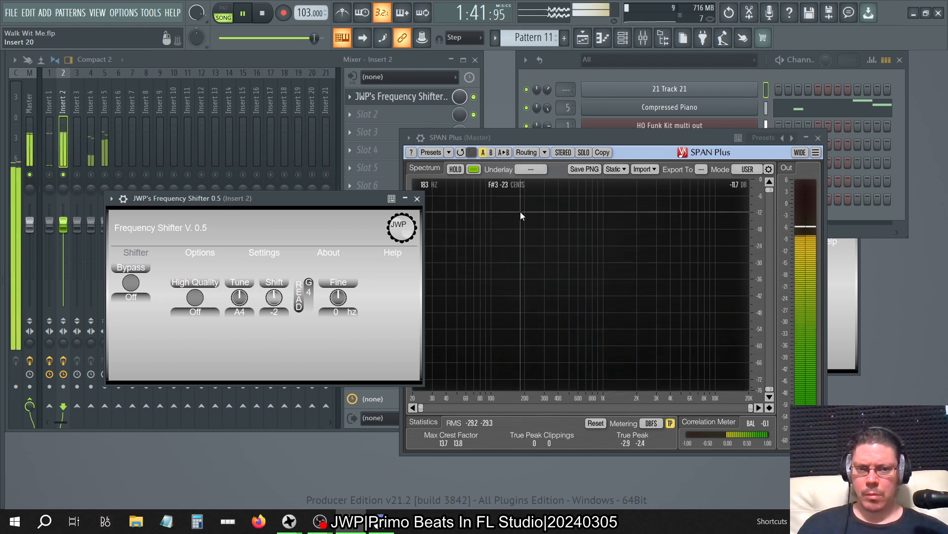
{"action": "left_click", "coordinate": [240, 311]}
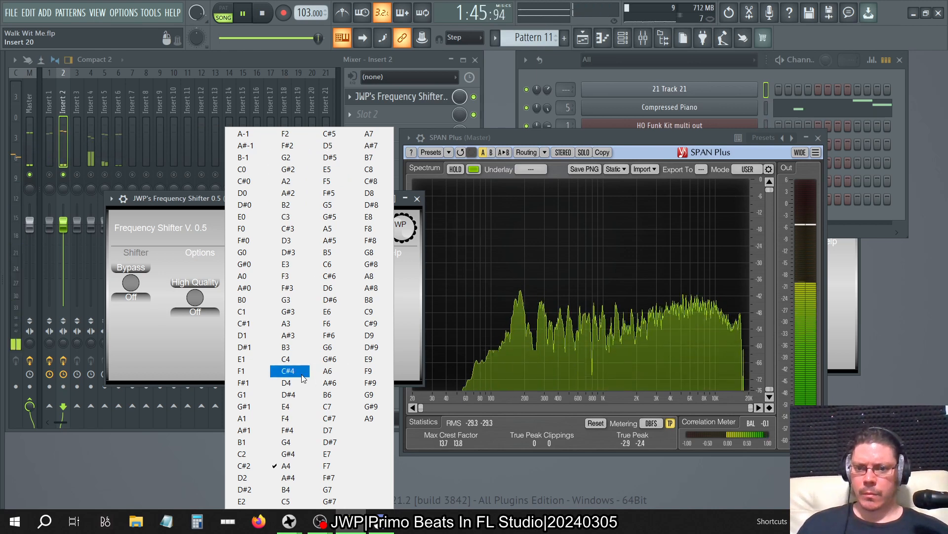
{"action": "left_click", "coordinate": [289, 323]}
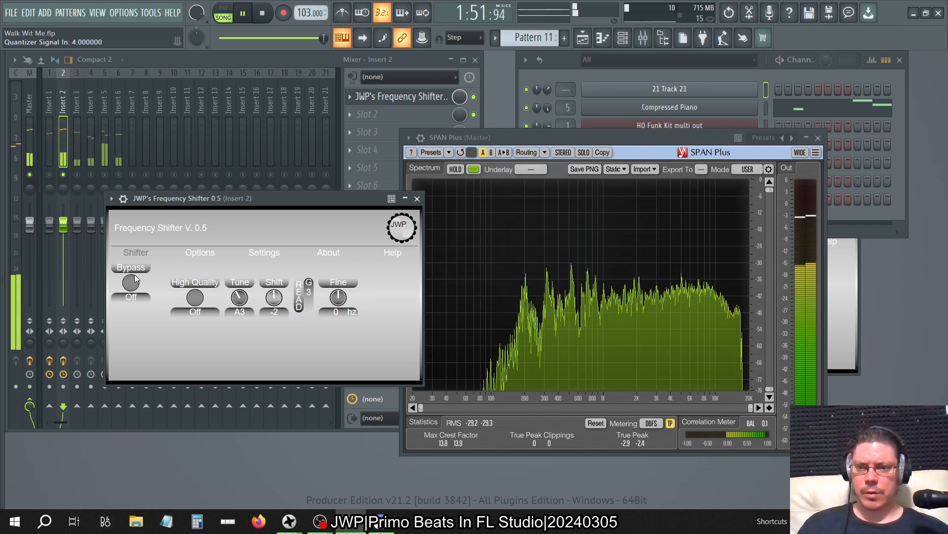
- Compare Insert 2 with the Frequency Shifter bypassed, then set Tune A#3 and Shift -3 with bypass off
{"action": "key", "text": "space"}
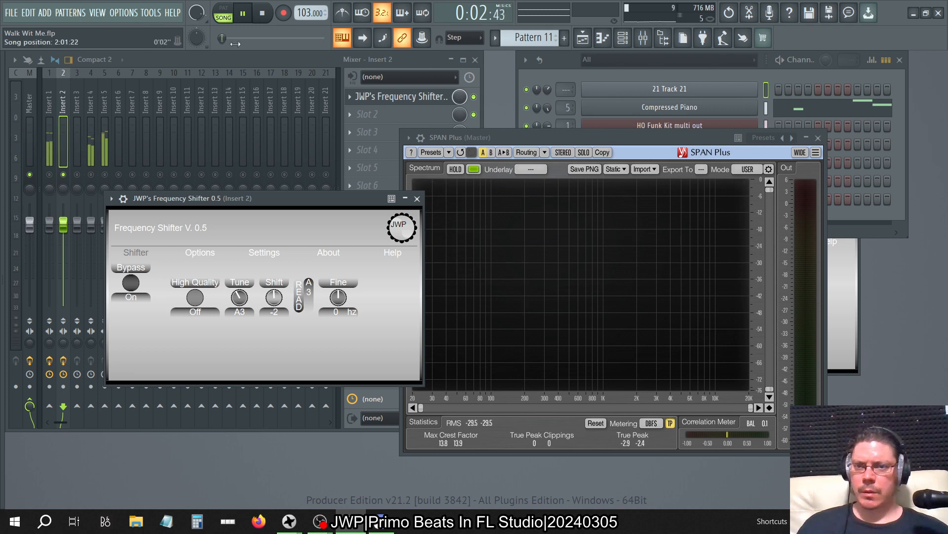
{"action": "left_click_drag", "start_coordinate": [301, 38], "coordinate": [241, 38]}
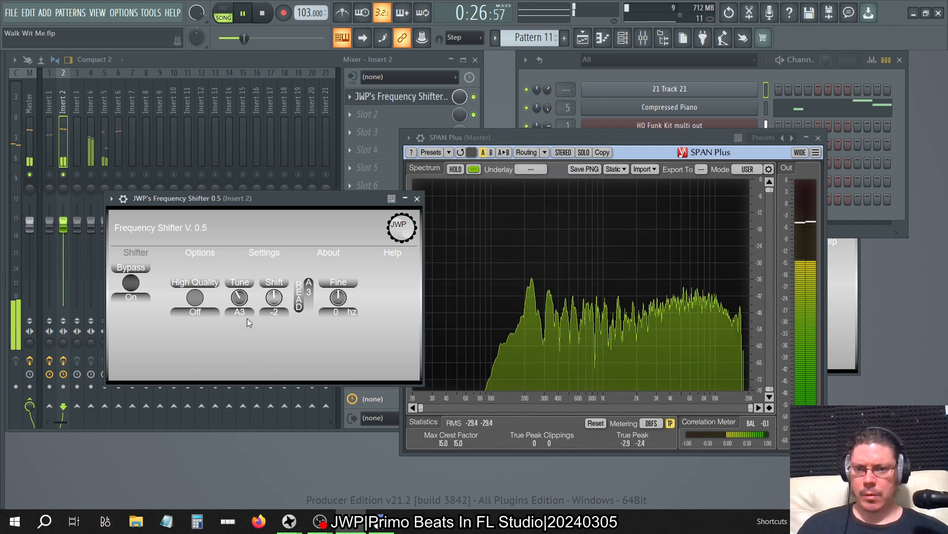
{"action": "scroll", "coordinate": [240, 297], "scroll_direction": "up", "scroll_amount": 1}
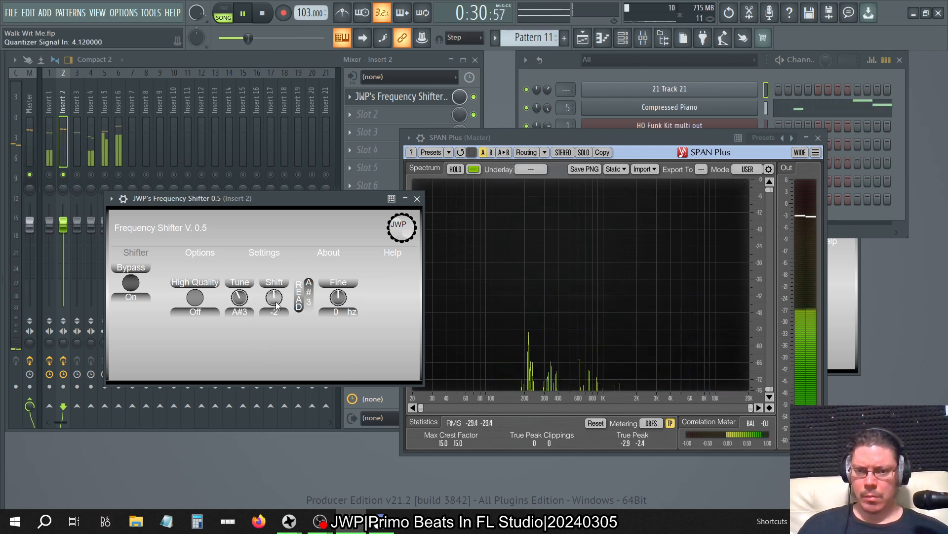
{"action": "left_click_drag", "start_coordinate": [276, 305], "coordinate": [269, 315]}
{"action": "type", "text": "-3"}
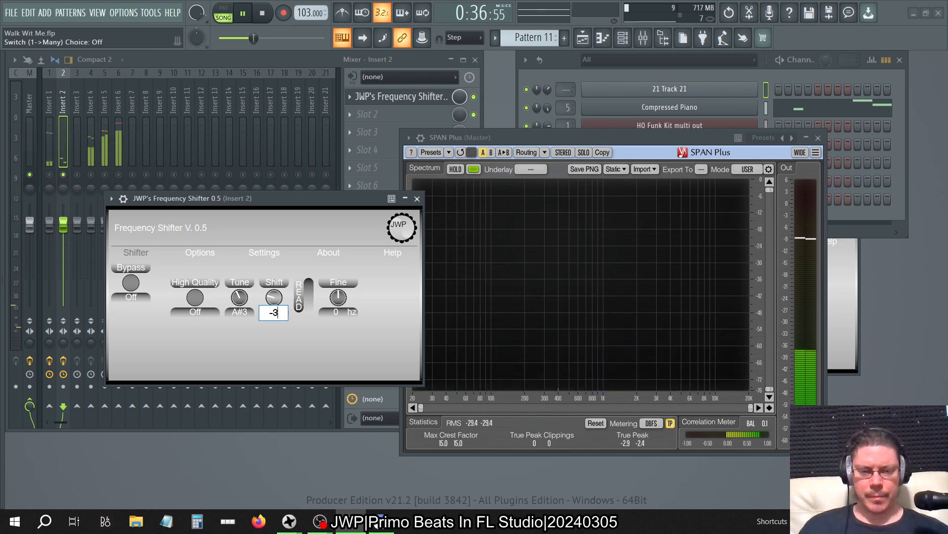
{"action": "key", "text": "Return"}
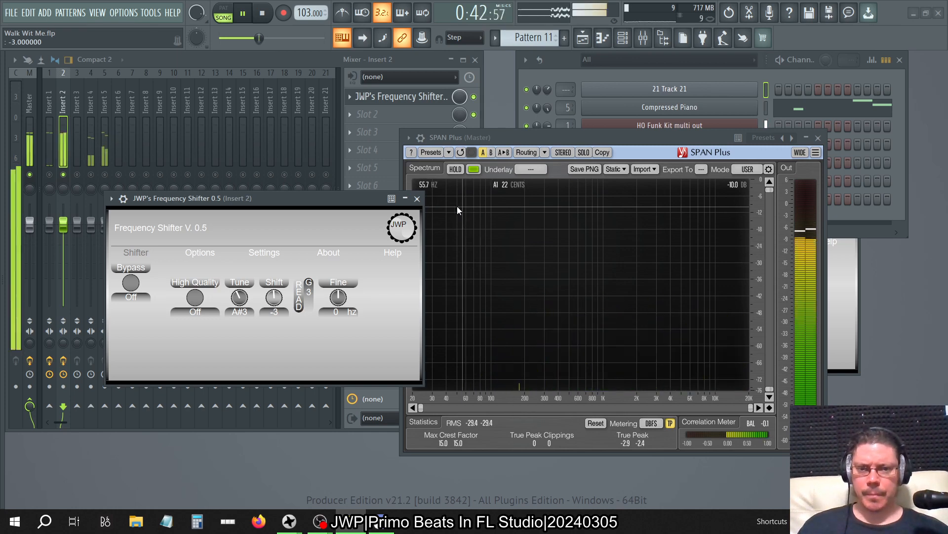
- Close Insert 2's Frequency Shifter editor, unsolo the track and replay the full mix from the start
{"action": "left_click", "coordinate": [417, 198]}
{"action": "right_click", "coordinate": [64, 175]}
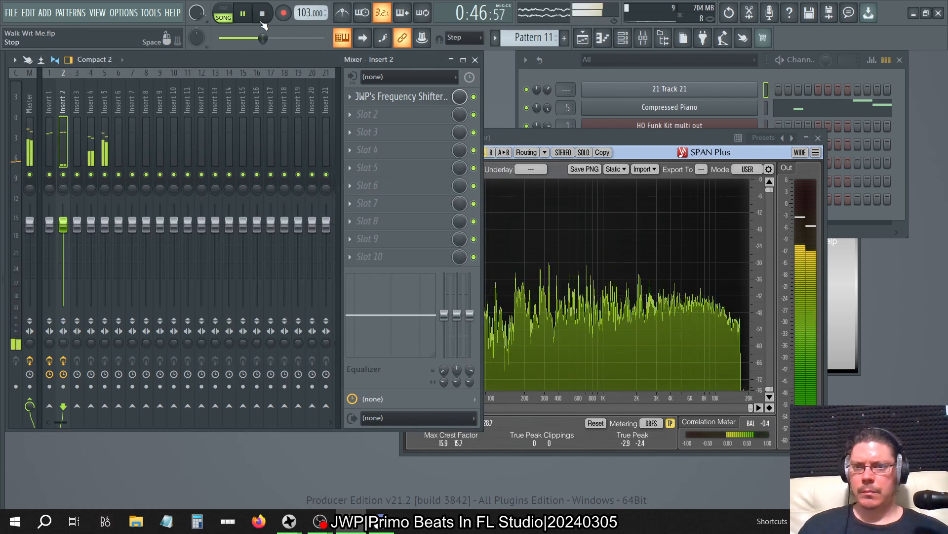
{"action": "key", "text": "space"}
{"action": "left_click", "coordinate": [240, 18]}
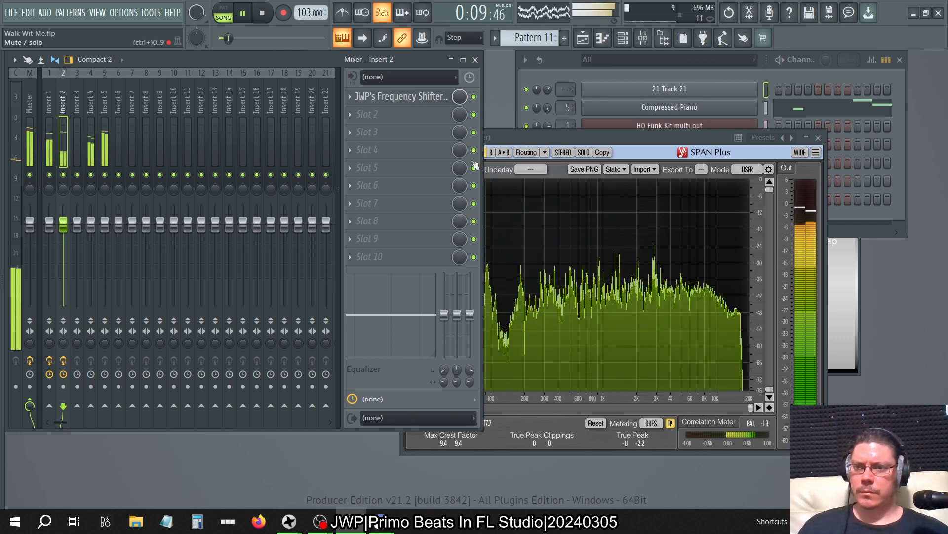
{"action": "left_click", "coordinate": [90, 104]}
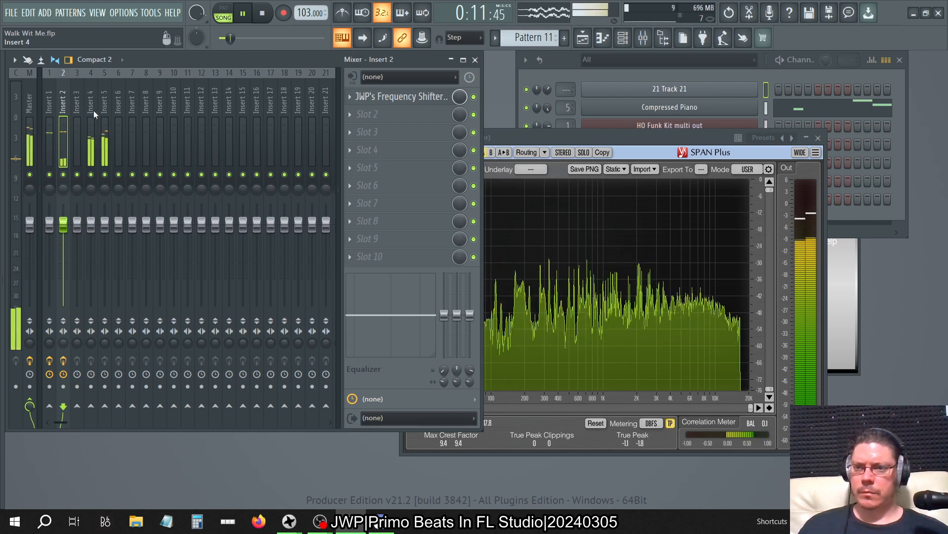
- Stop playback and inspect the Compressed Piano notes in the piano roll for Patterns 14 and 13
{"action": "left_click", "coordinate": [263, 13]}
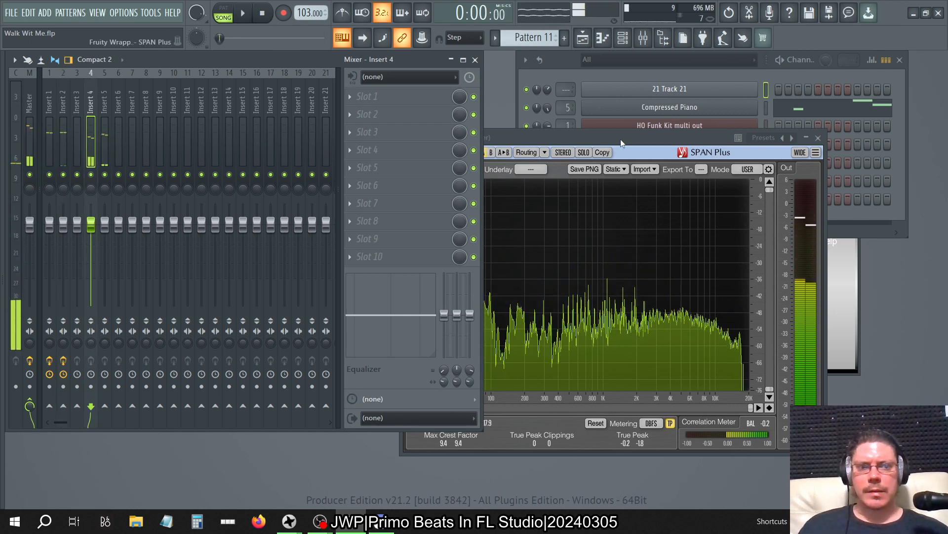
{"action": "left_click", "coordinate": [814, 110]}
{"action": "key", "text": "KP_Add"}
{"action": "key", "text": "KP_Add"}
{"action": "key", "text": "KP_Add"}
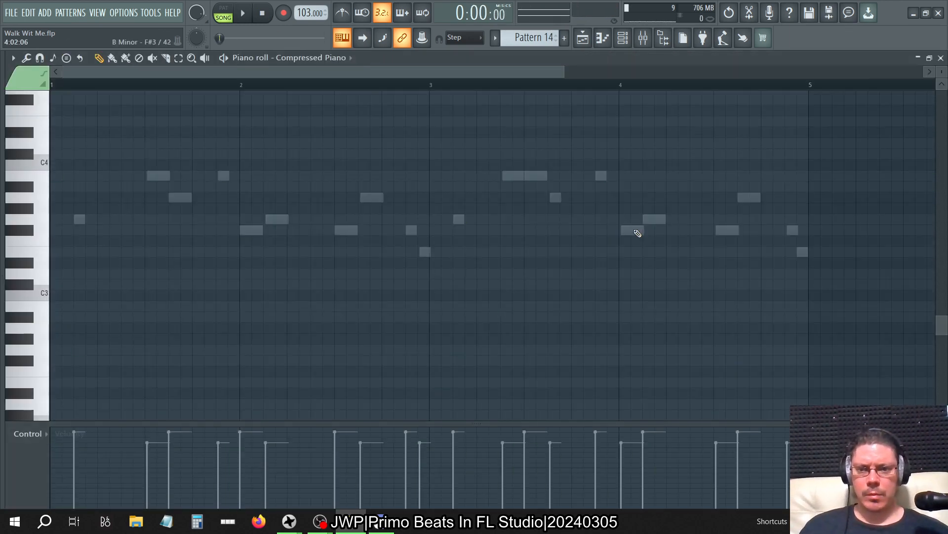
{"action": "key", "text": "KP_Subtract"}
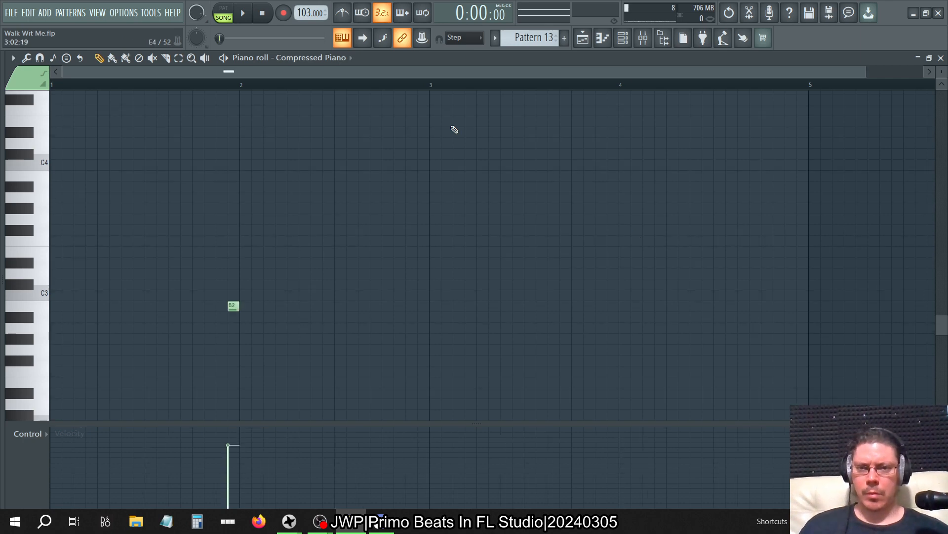
- Inspect the HQ Funk Kit multi out notes in the piano roll from Pattern 10 through Pattern 14, and close the piano roll
{"action": "left_click", "coordinate": [328, 59]}
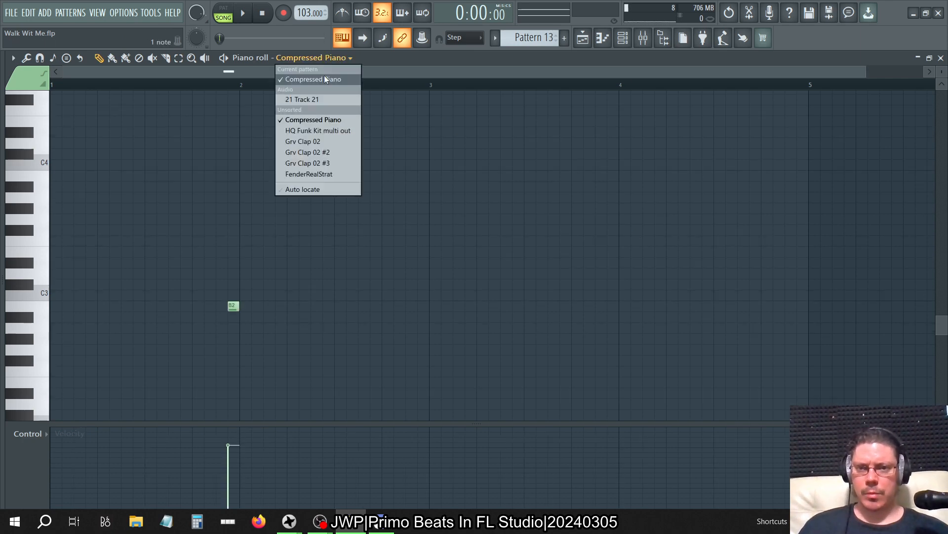
{"action": "left_click", "coordinate": [317, 131]}
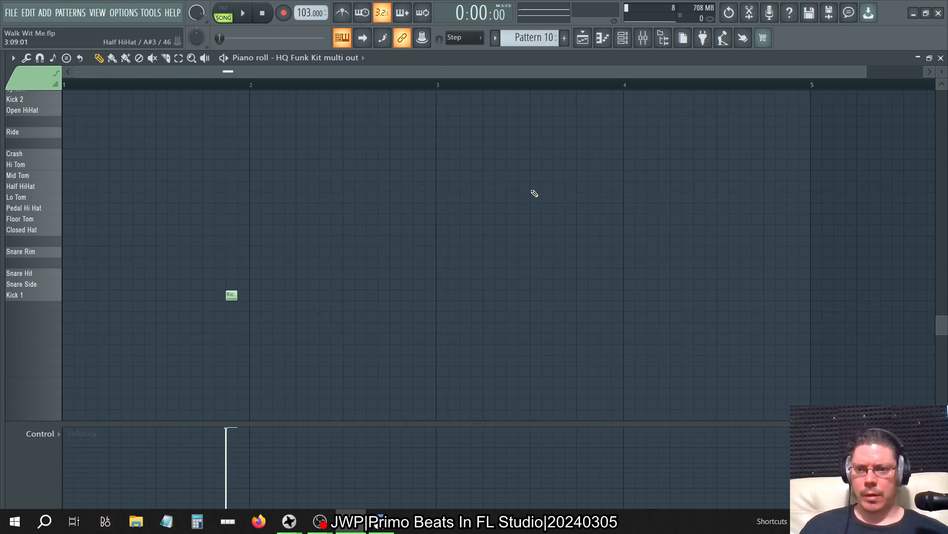
{"action": "key", "text": "KP_Add"}
{"action": "key", "text": "KP_Add"}
{"action": "key", "text": "KP_Add"}
{"action": "key", "text": "KP_Add"}
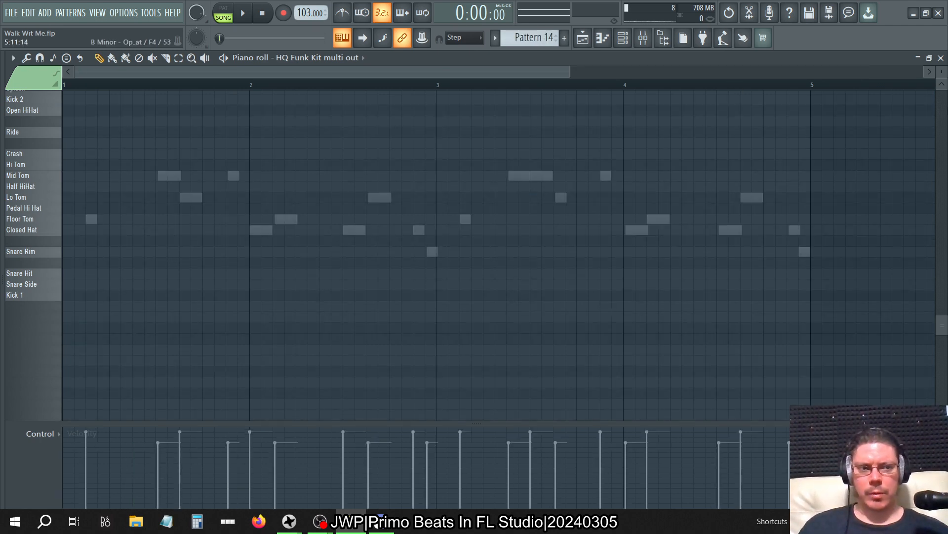
{"action": "left_click", "coordinate": [941, 57]}
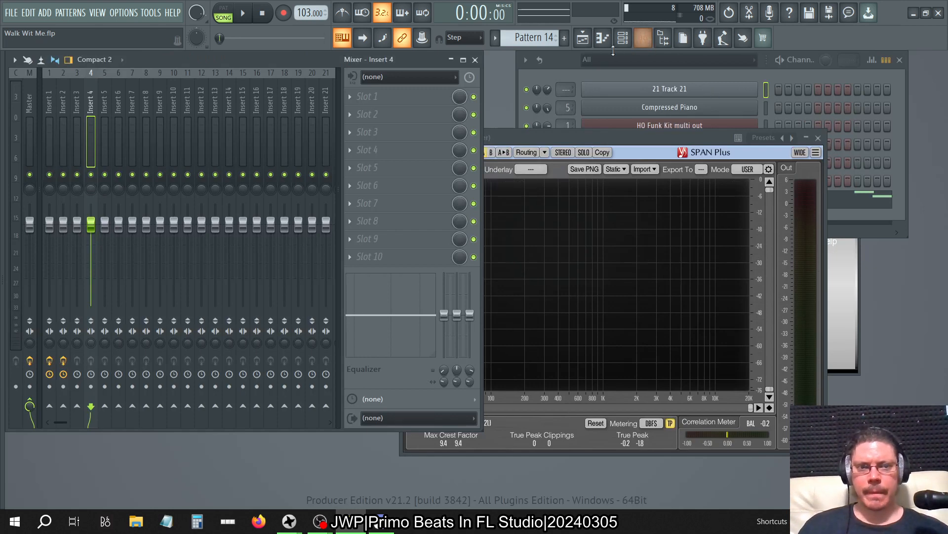
- Solo Insert 4 and play it from the start while checking its low peak in SPAN Plus
{"action": "left_click", "coordinate": [564, 62]}
{"action": "key", "text": "space"}
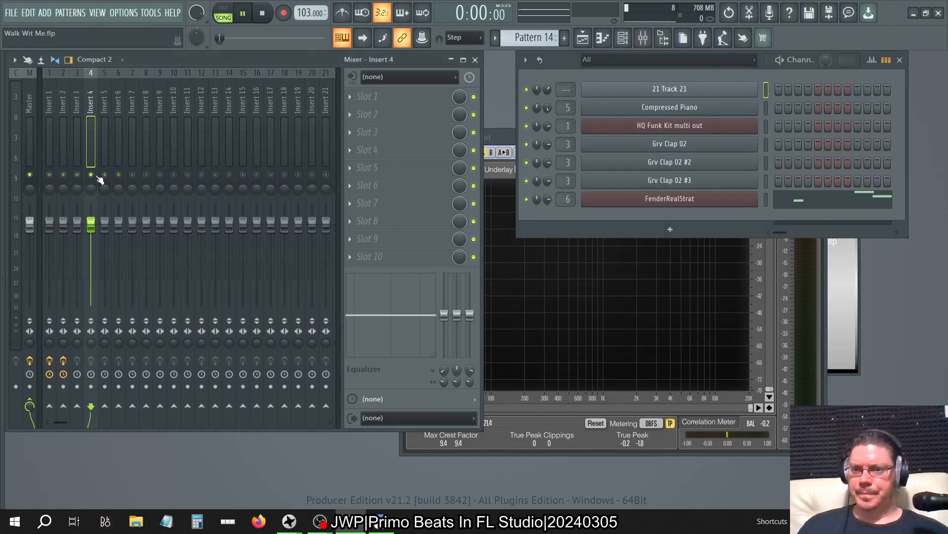
{"action": "left_click", "coordinate": [499, 137]}
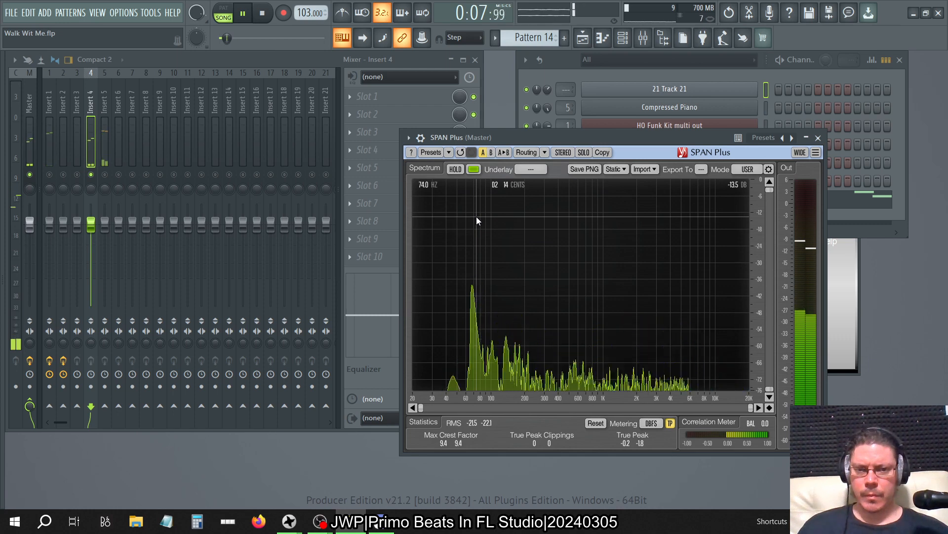
- Set the piano roll's scale highlighting to D Major (Ionian) on FenderRealStrat's Pattern 14 notes and close the piano roll
{"action": "left_click", "coordinate": [770, 64]}
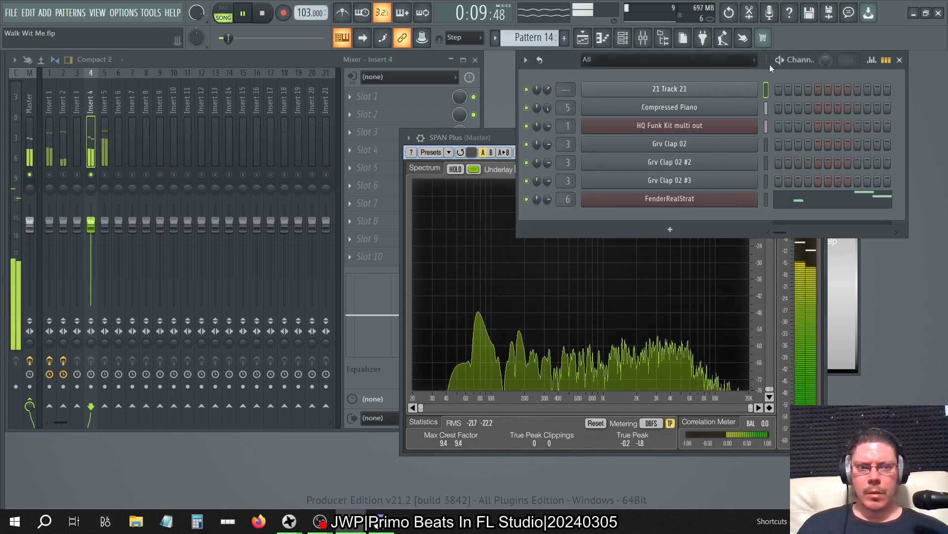
{"action": "left_click", "coordinate": [822, 205]}
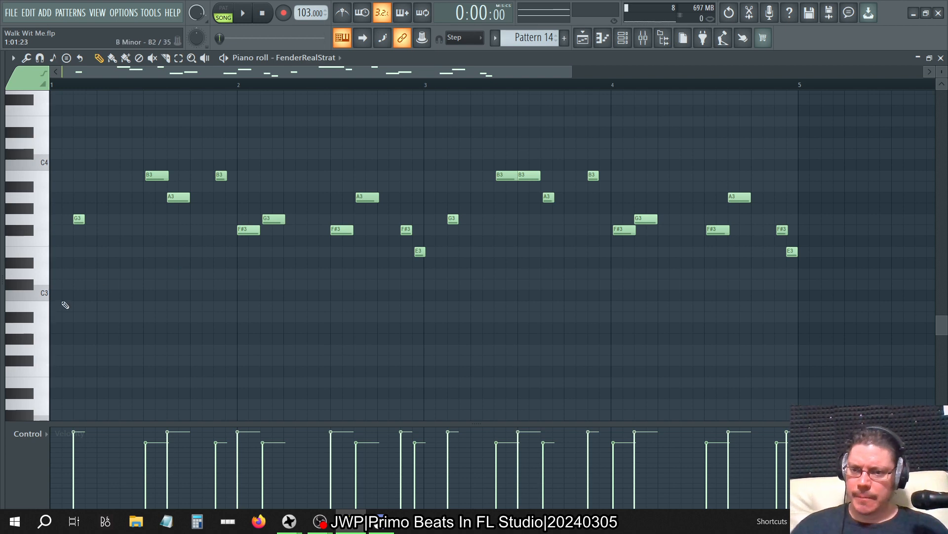
{"action": "left_click", "coordinate": [13, 58]}
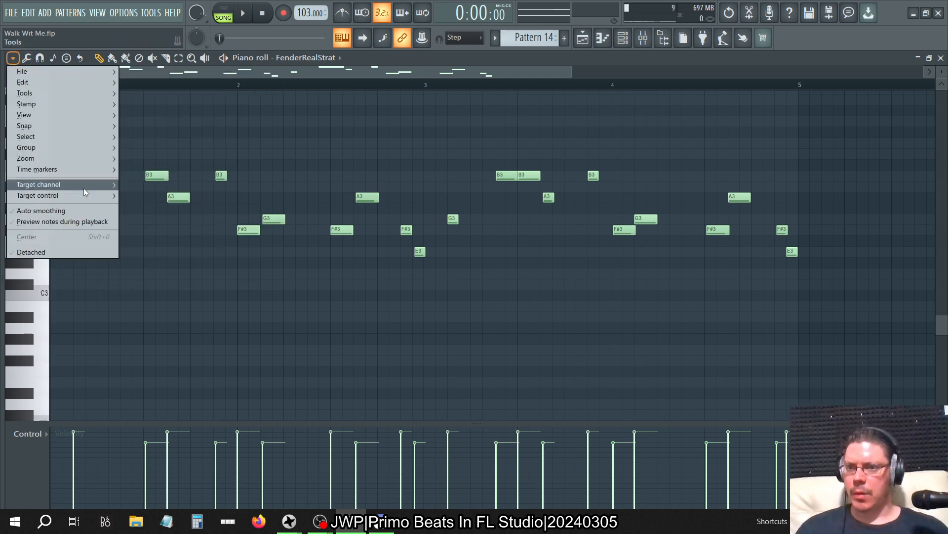
{"action": "mouse_move", "coordinate": [57, 114]}
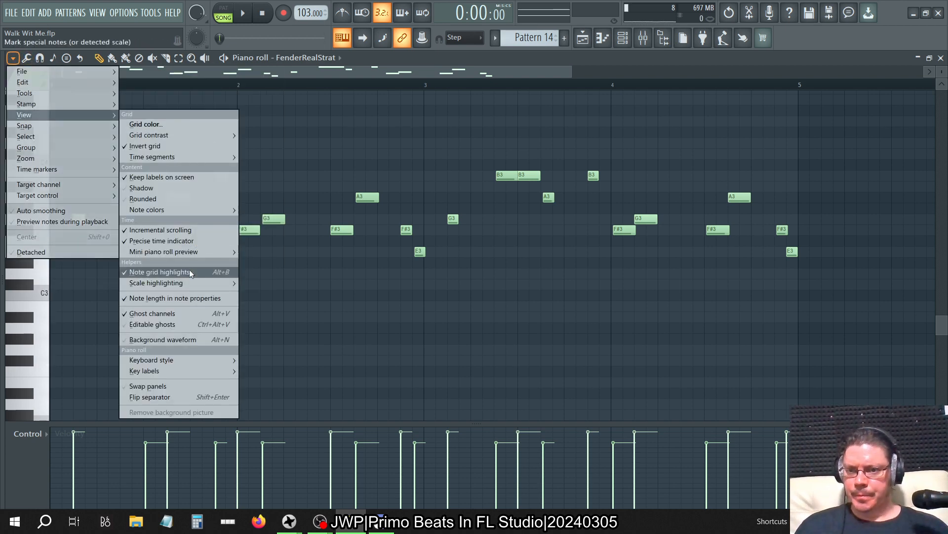
{"action": "mouse_move", "coordinate": [178, 283]}
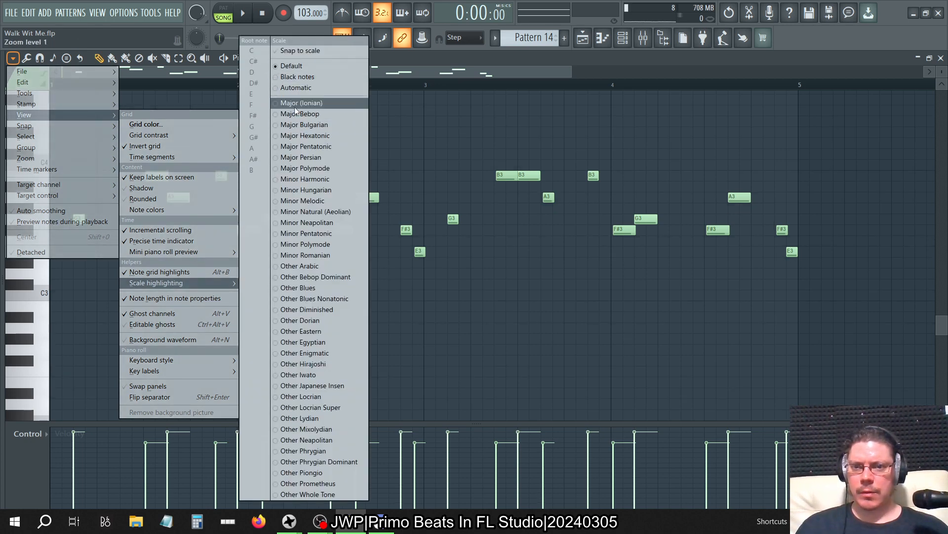
{"action": "left_click", "coordinate": [252, 74]}
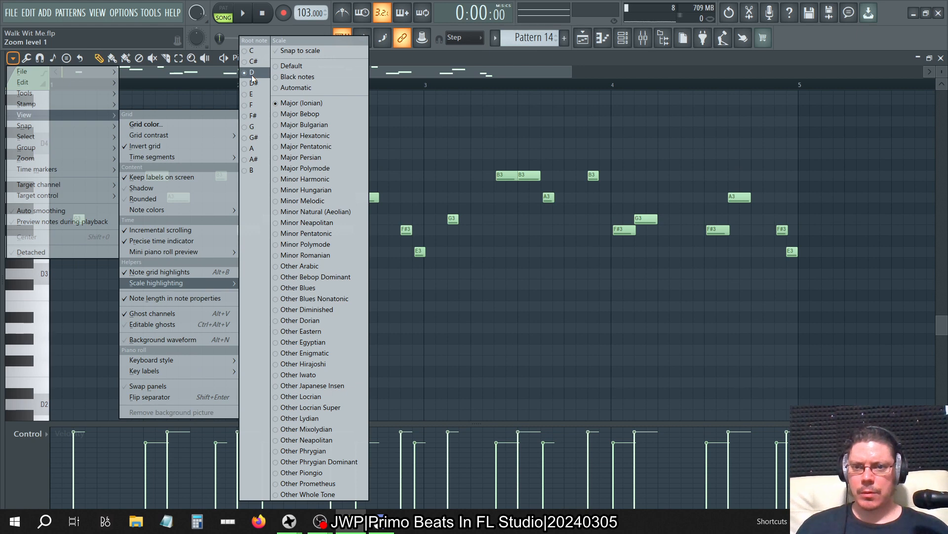
{"action": "left_click", "coordinate": [468, 61]}
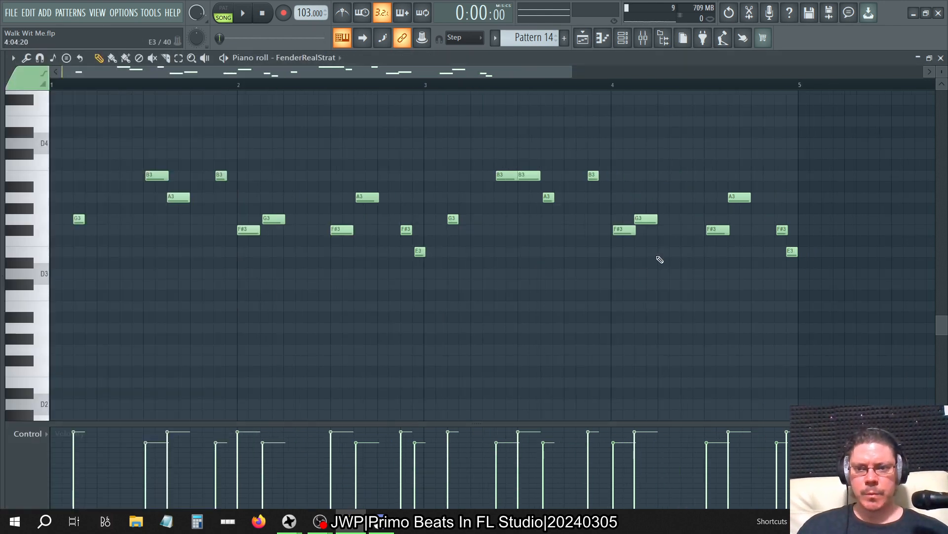
{"action": "left_click", "coordinate": [941, 58]}
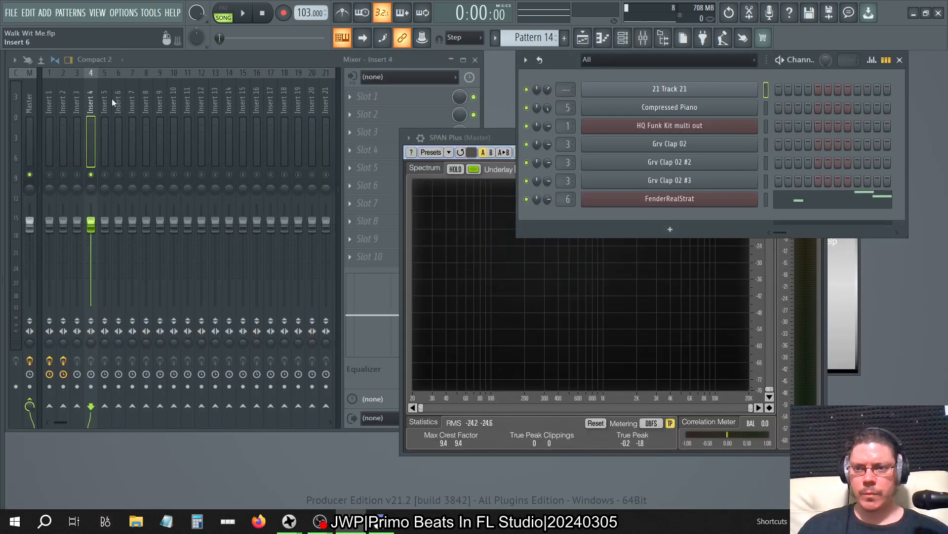
- Copy the JWP's Frequency Shifter preset from Insert 2 into the first effect slot of Insert 4
{"action": "left_click", "coordinate": [53, 89]}
{"action": "left_click", "coordinate": [75, 89]}
{"action": "left_click", "coordinate": [61, 84]}
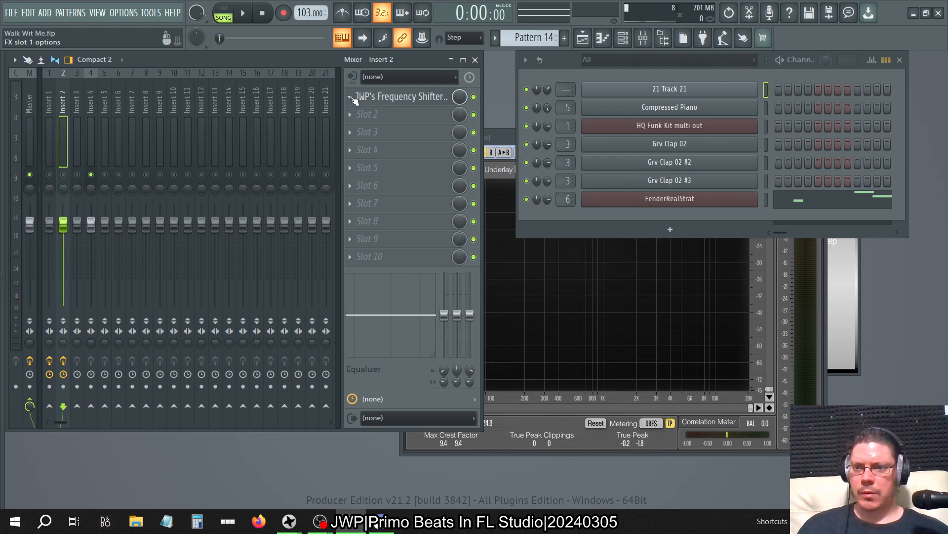
{"action": "key", "text": "space"}
{"action": "left_click", "coordinate": [350, 97]}
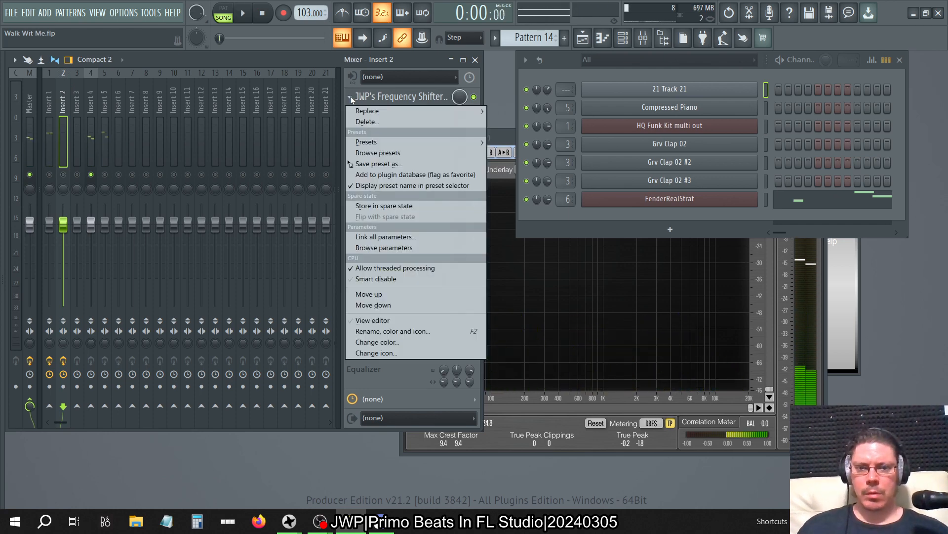
{"action": "left_click_drag", "start_coordinate": [385, 166], "coordinate": [450, 106]}
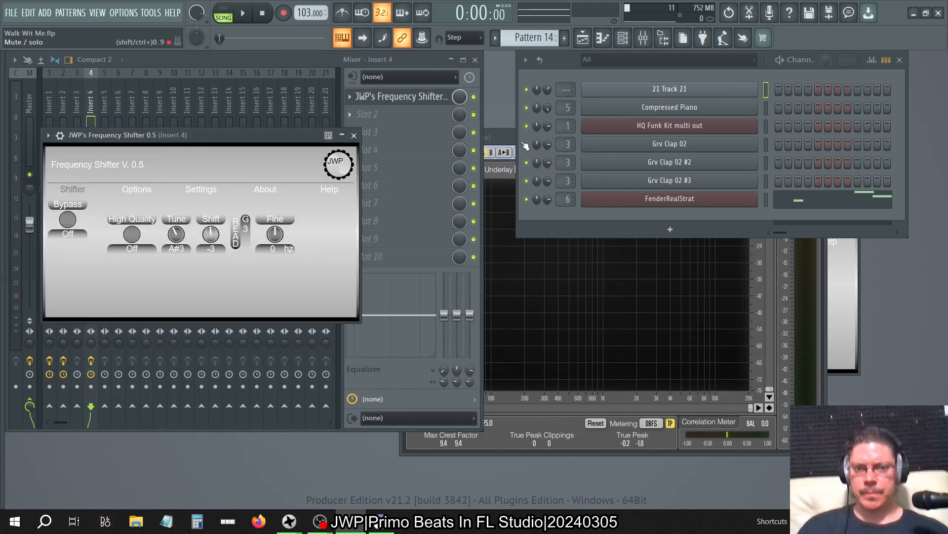
- Play the soloed Insert 4 with its Frequency Shifter bypassed and read the unshifted low peak in SPAN Plus
{"action": "left_click", "coordinate": [506, 135]}
{"action": "key", "text": "space"}
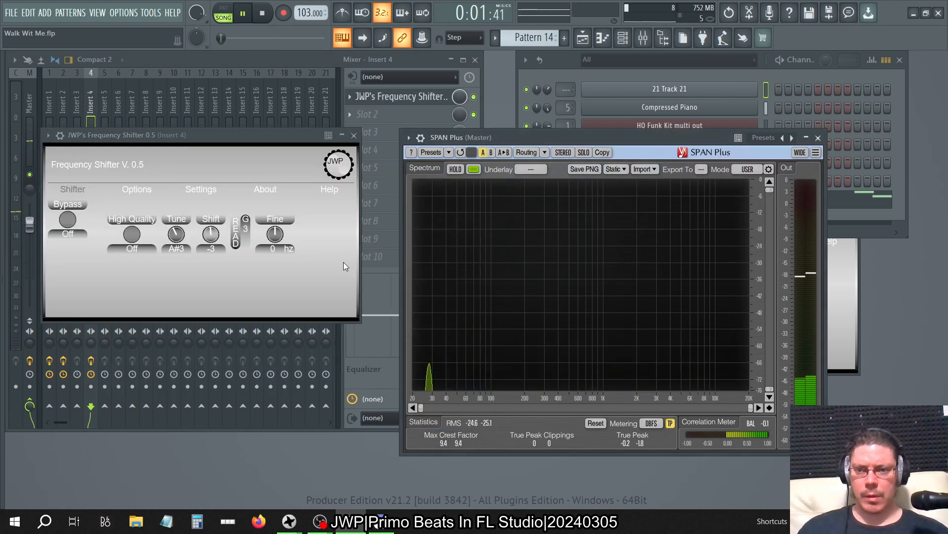
{"action": "left_click", "coordinate": [179, 247]}
{"action": "left_click", "coordinate": [124, 202]}
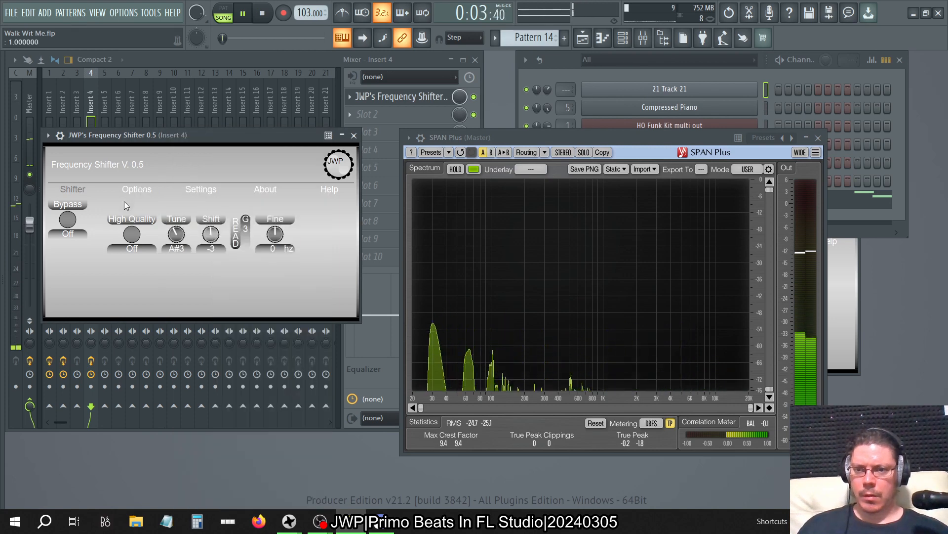
{"action": "left_click", "coordinate": [130, 191]}
{"action": "left_click", "coordinate": [74, 191]}
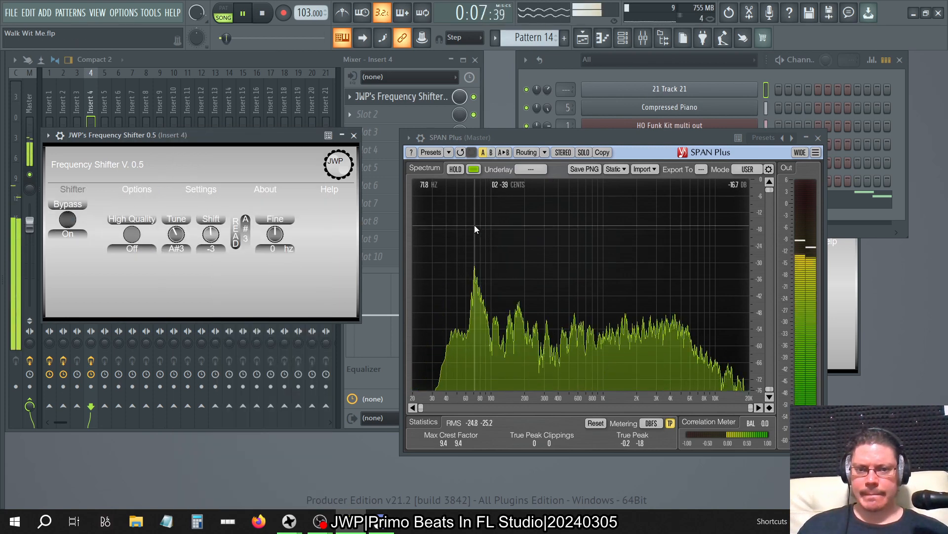
- Set Insert 4's Frequency Shifter to Tune D2 and Shift -3 with bypass off
{"action": "left_click", "coordinate": [165, 247]}
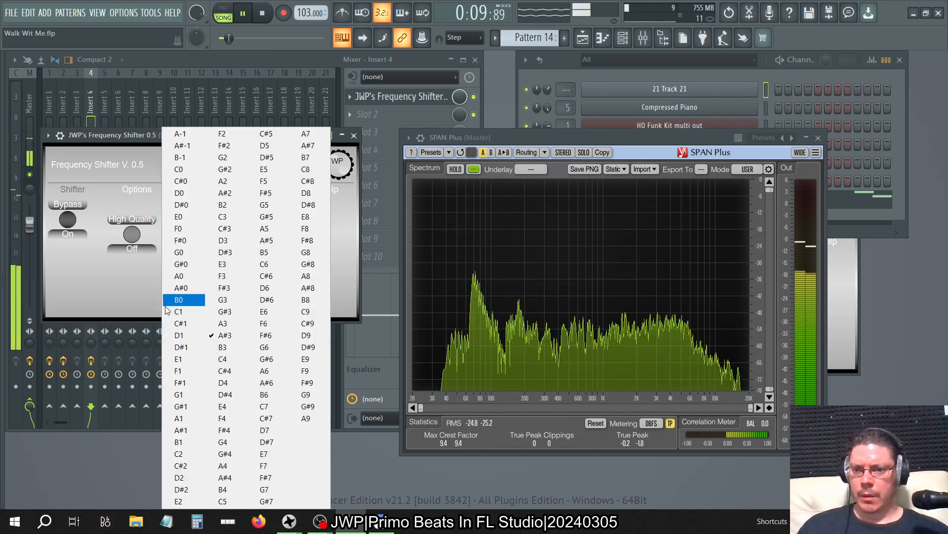
{"action": "left_click", "coordinate": [174, 477]}
{"action": "left_click_drag", "start_coordinate": [211, 235], "coordinate": [46, 233]}
{"action": "left_click", "coordinate": [48, 234]}
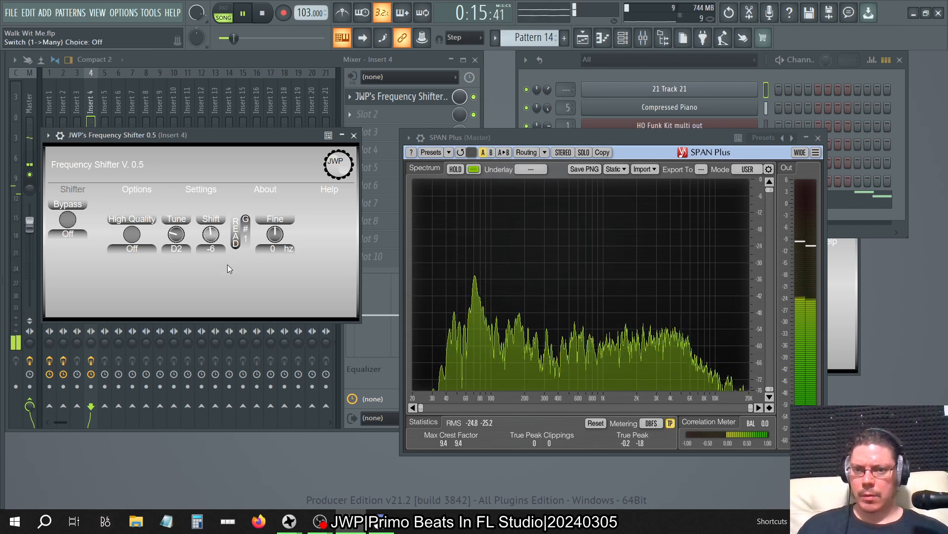
{"action": "scroll", "coordinate": [208, 234], "scroll_direction": "up", "scroll_amount": 1}
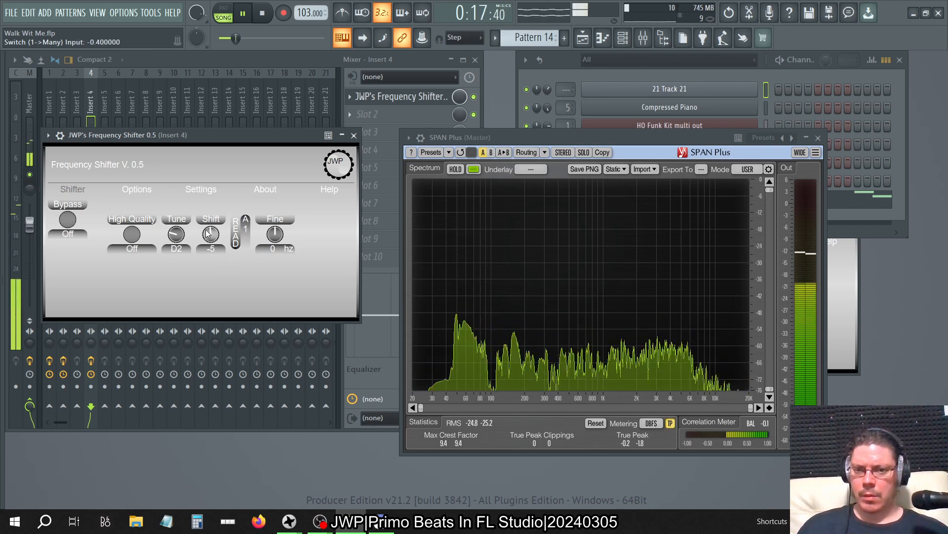
{"action": "scroll", "coordinate": [208, 234], "scroll_direction": "up", "scroll_amount": 3}
{"action": "scroll", "coordinate": [208, 233], "scroll_direction": "down", "scroll_amount": 1}
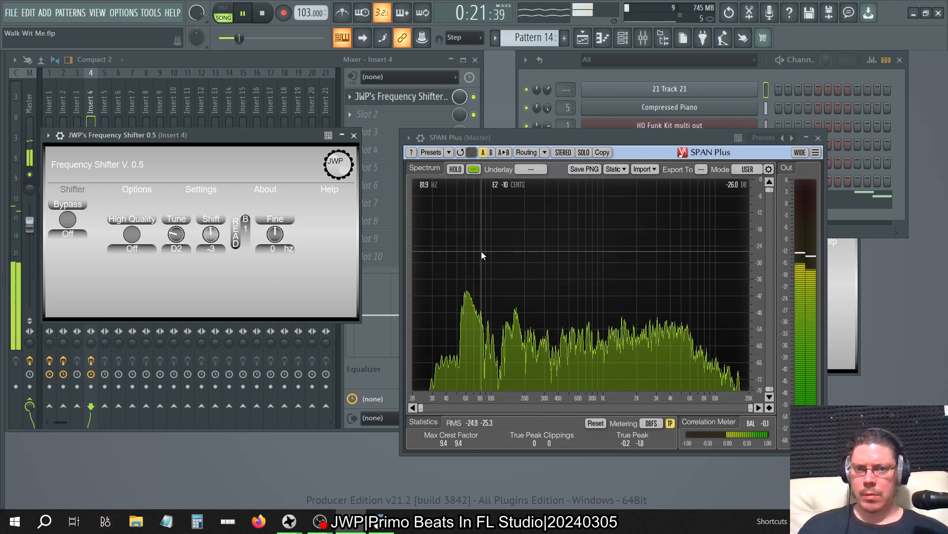
- Compare Insert 4 with its Frequency Shifter slot off and on, both soloed and in the full mix, and leave the slot disabled
{"action": "left_click", "coordinate": [473, 98]}
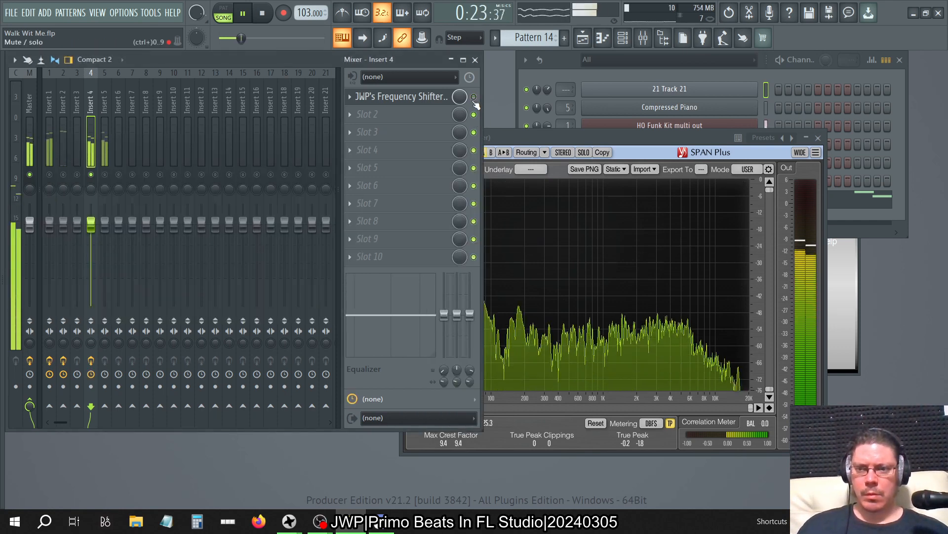
{"action": "left_click", "coordinate": [475, 99]}
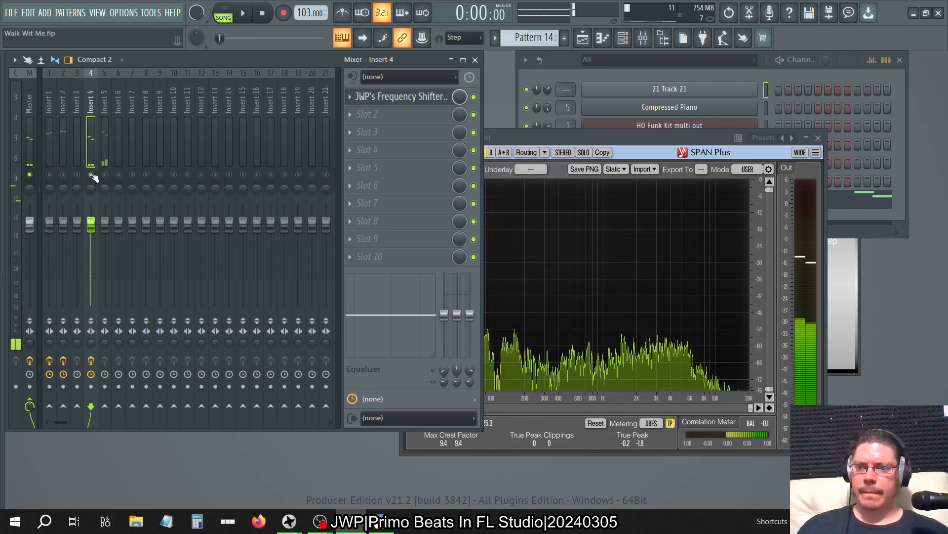
{"action": "key", "text": "space"}
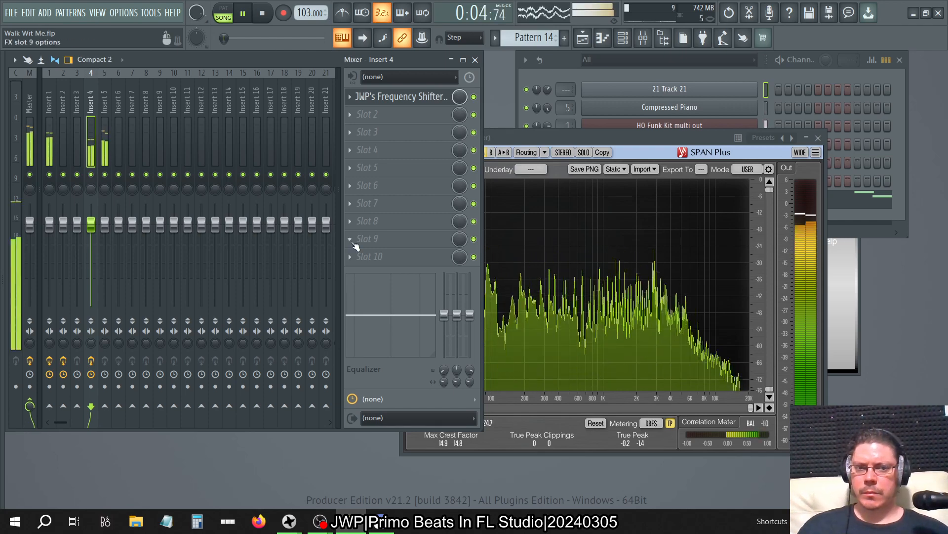
{"action": "left_click", "coordinate": [530, 140]}
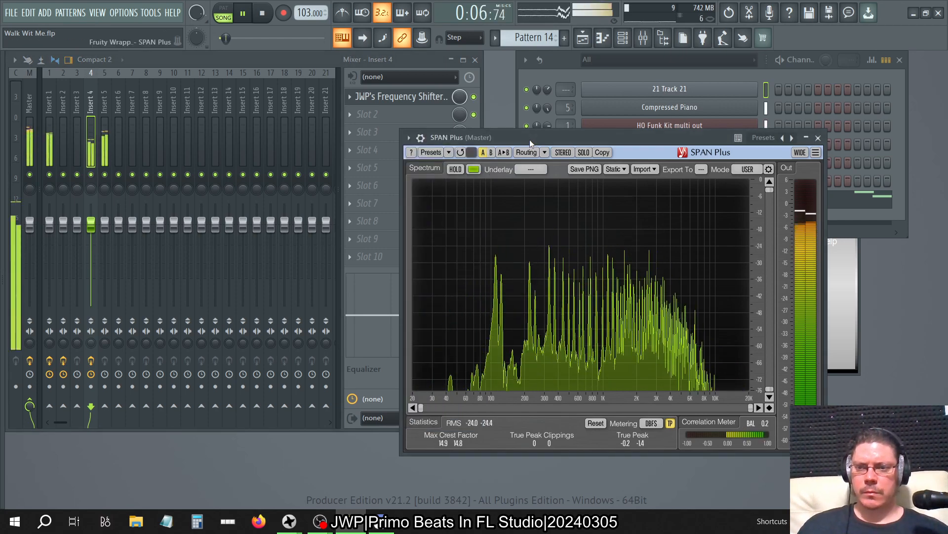
{"action": "left_click", "coordinate": [475, 96]}
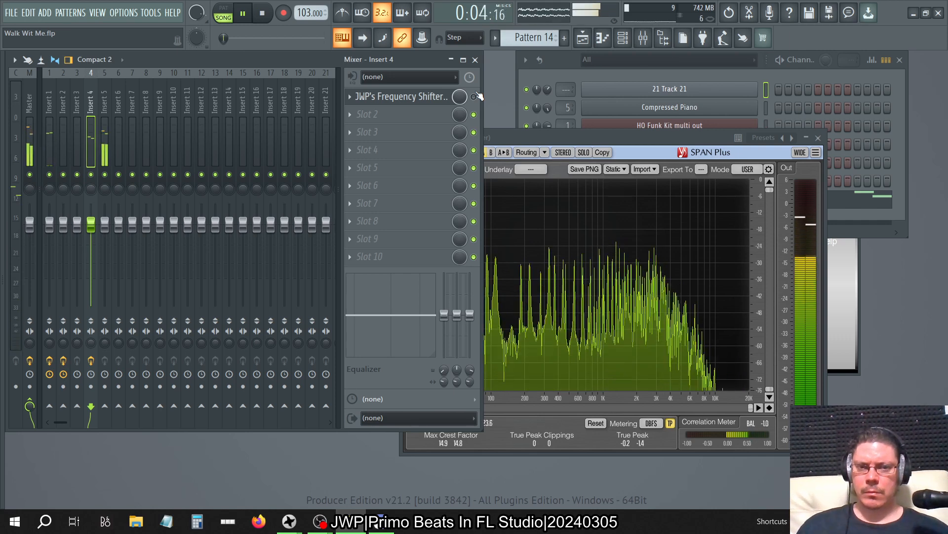
{"action": "left_click", "coordinate": [474, 96]}
{"action": "key", "text": "space"}
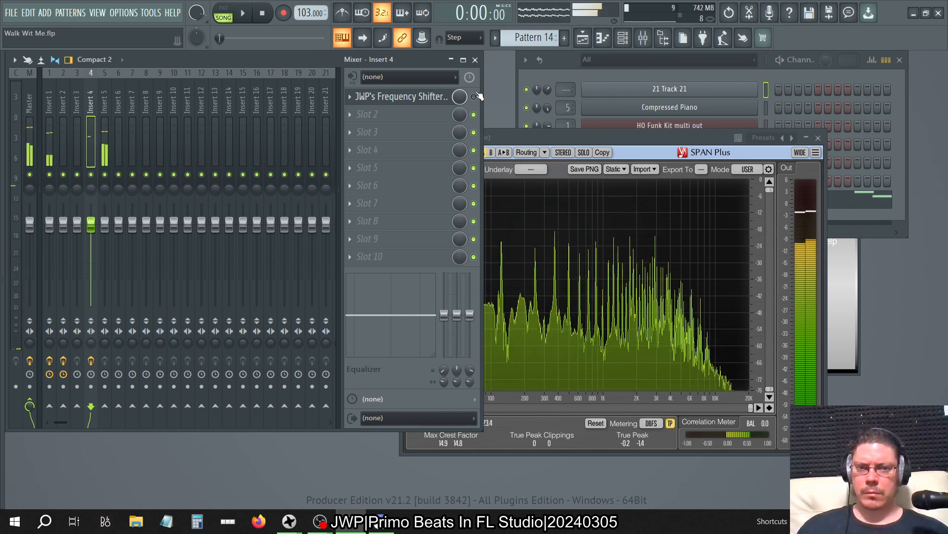
- Mute Insert 4 and replay the rest of the mix from the start while checking the SPAN Plus low end
{"action": "left_click", "coordinate": [511, 136]}
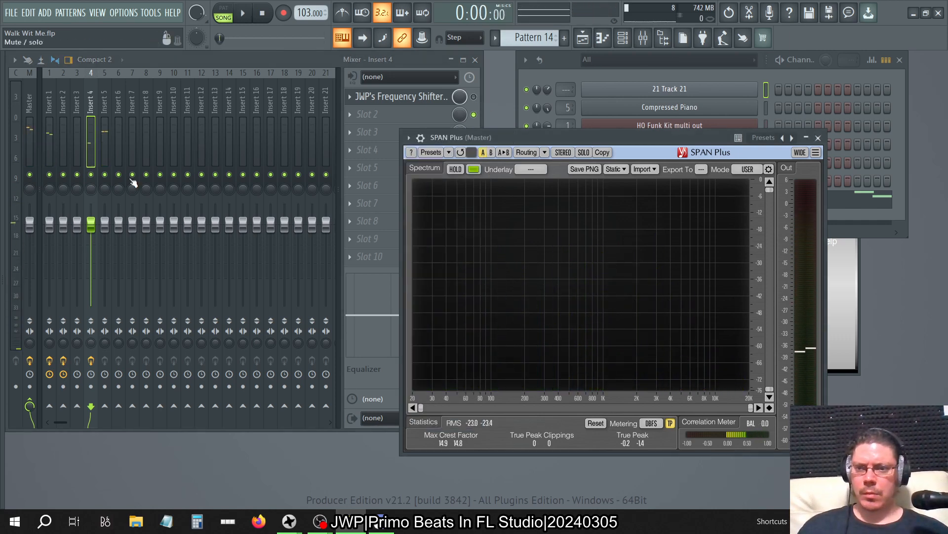
{"action": "left_click", "coordinate": [91, 174]}
{"action": "key", "text": "space"}
{"action": "left_click", "coordinate": [567, 146]}
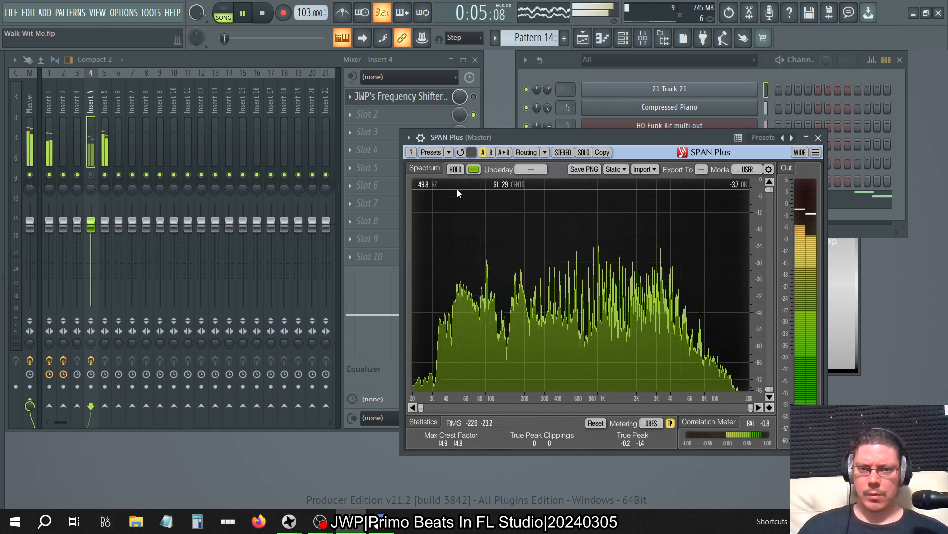
- Enable Insert 4's Frequency Shifter, unmute Insert 4 and mute Insert 1, replaying the song start while checking the SPAN Plus low end
{"action": "left_click", "coordinate": [481, 140]}
{"action": "left_click", "coordinate": [533, 138]}
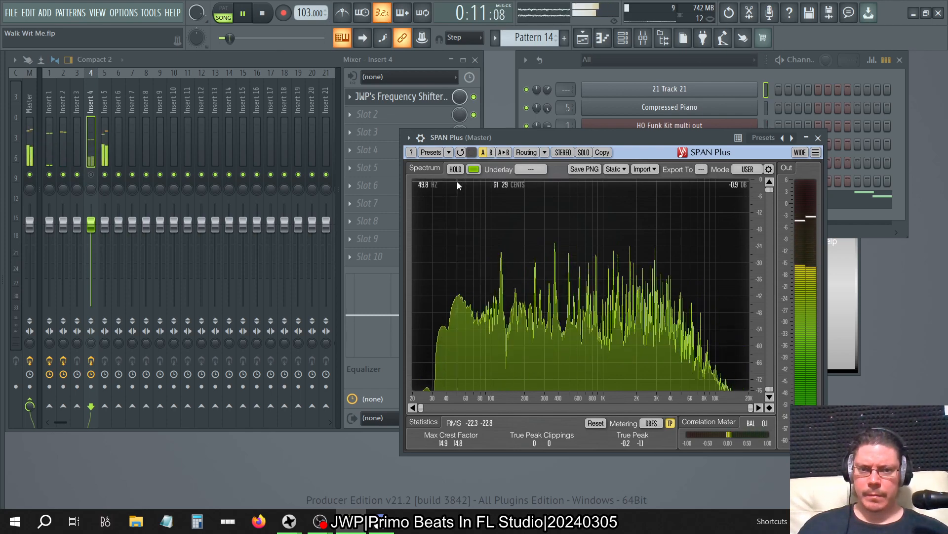
{"action": "left_click", "coordinate": [92, 175]}
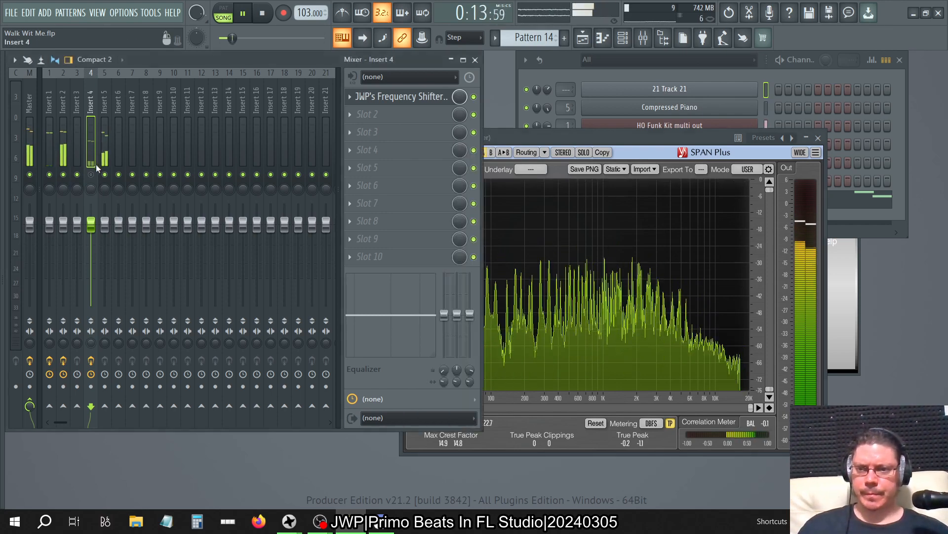
{"action": "left_click", "coordinate": [556, 141]}
{"action": "key", "text": "space"}
{"action": "key", "text": "space"}
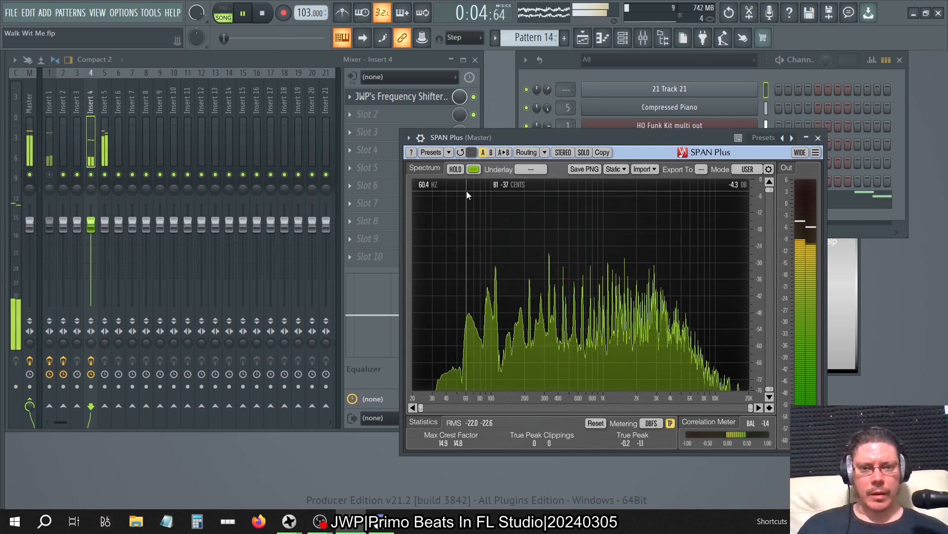
{"action": "key", "text": "space"}
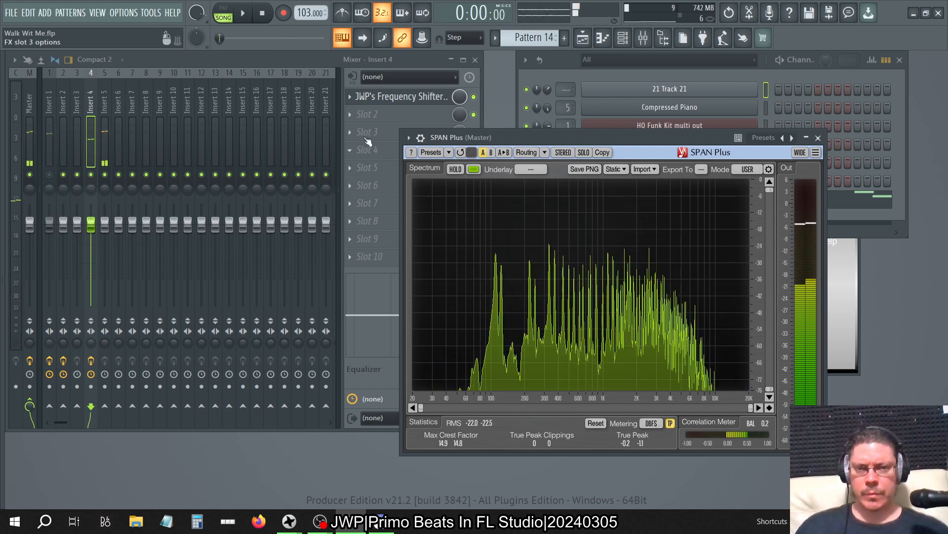
- Open the FenderRealStrat piano roll and audition keys from G3 upward to check the song's notes by ear
{"action": "key", "text": "F7"}
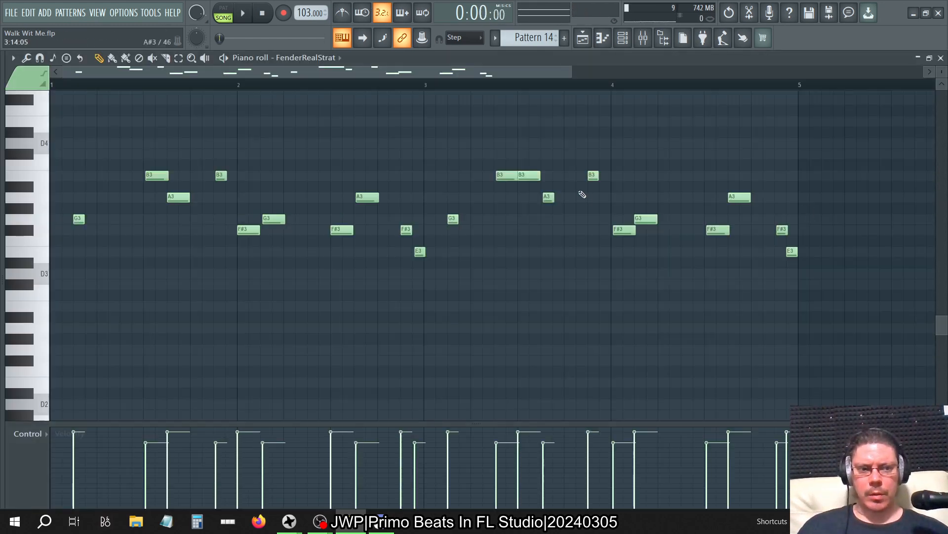
{"action": "left_click", "coordinate": [37, 218]}
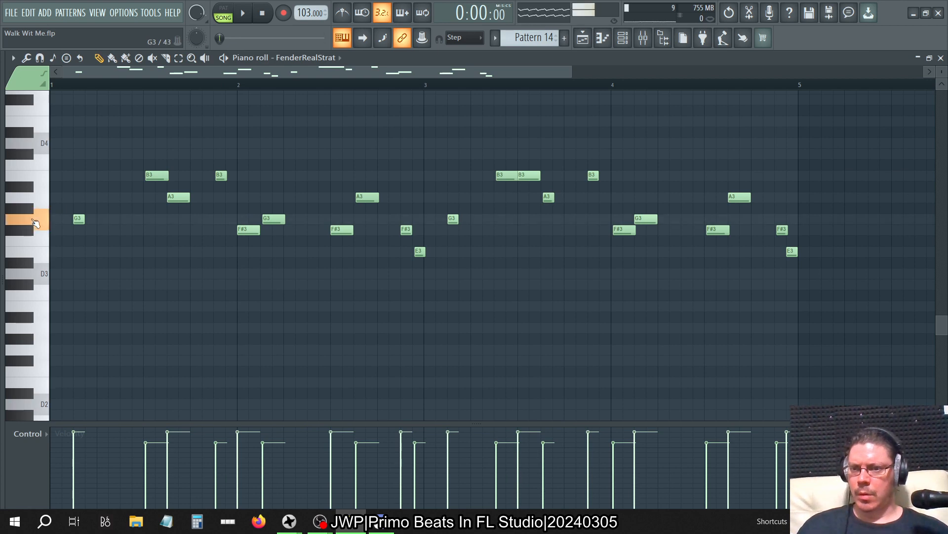
{"action": "left_click", "coordinate": [32, 165]}
{"action": "left_click", "coordinate": [34, 153]}
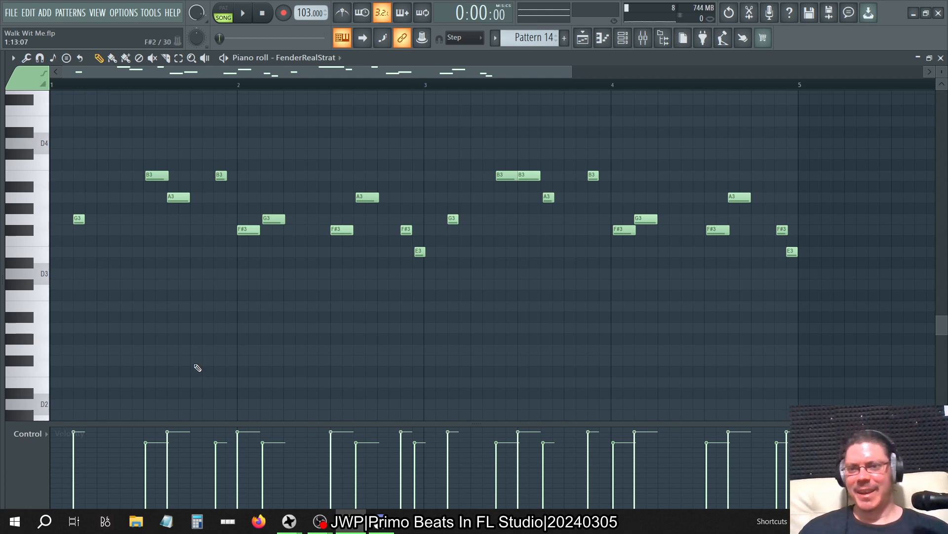
{"action": "left_click", "coordinate": [940, 58]}
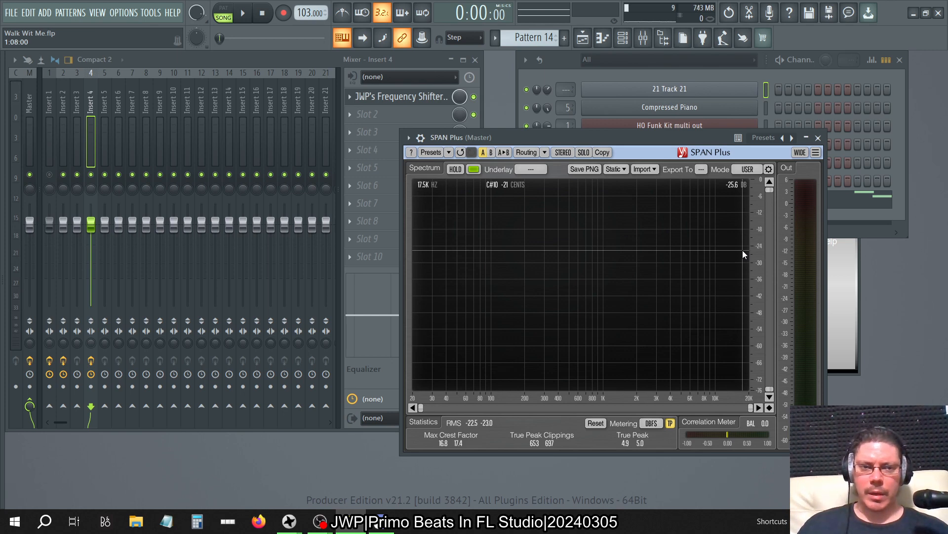
- Unmute Insert 1 and replay the mix, comparing Insert 4's Frequency Shifter slot off and on, and leave it enabled
{"action": "key", "text": "space"}
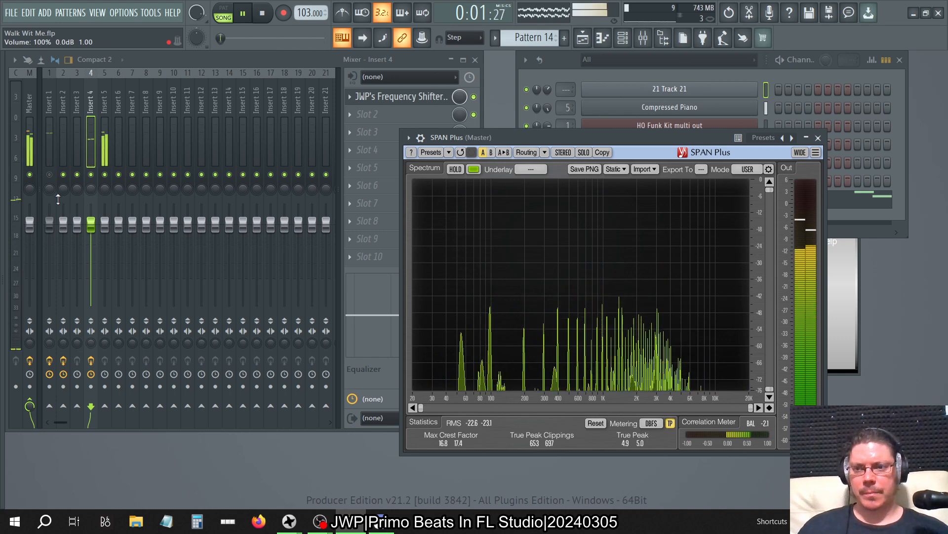
{"action": "left_click", "coordinate": [58, 199]}
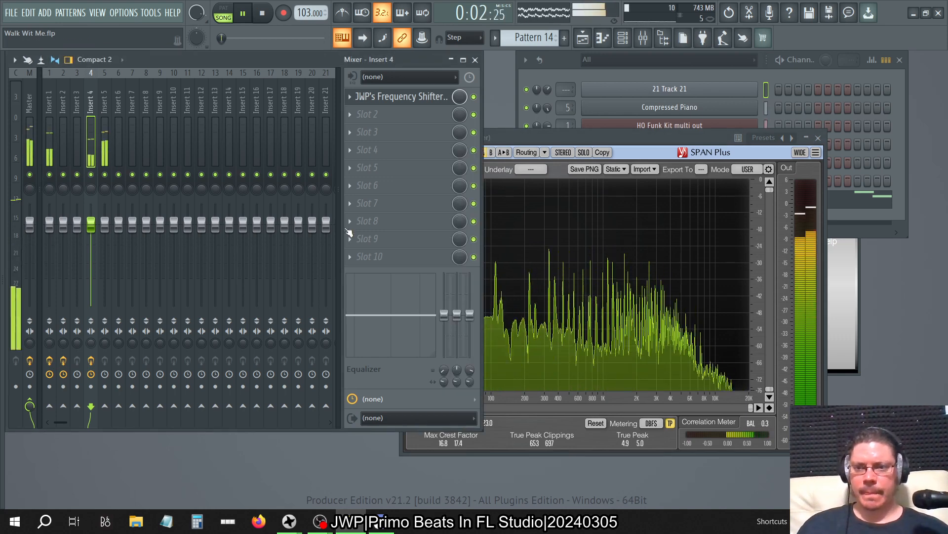
{"action": "key", "text": "space"}
{"action": "key", "text": "space"}
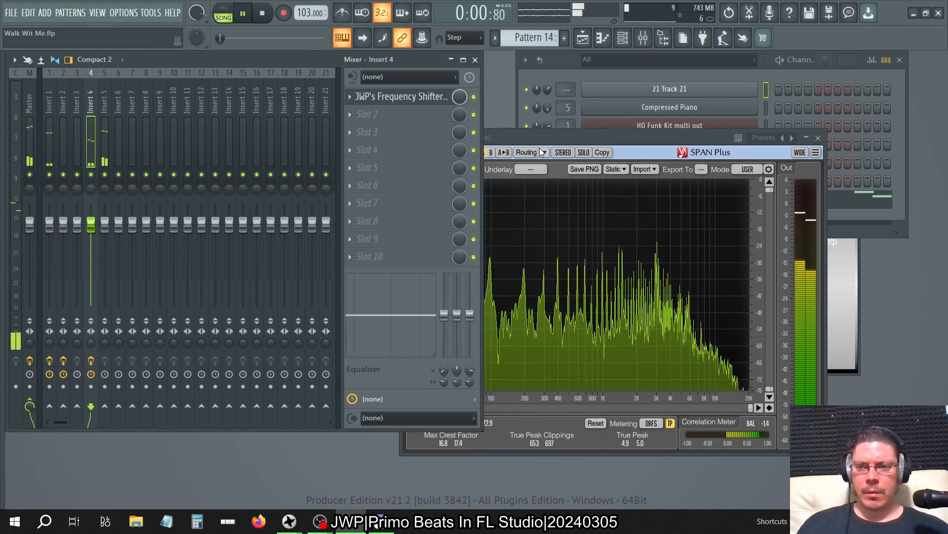
{"action": "left_click", "coordinate": [474, 98]}
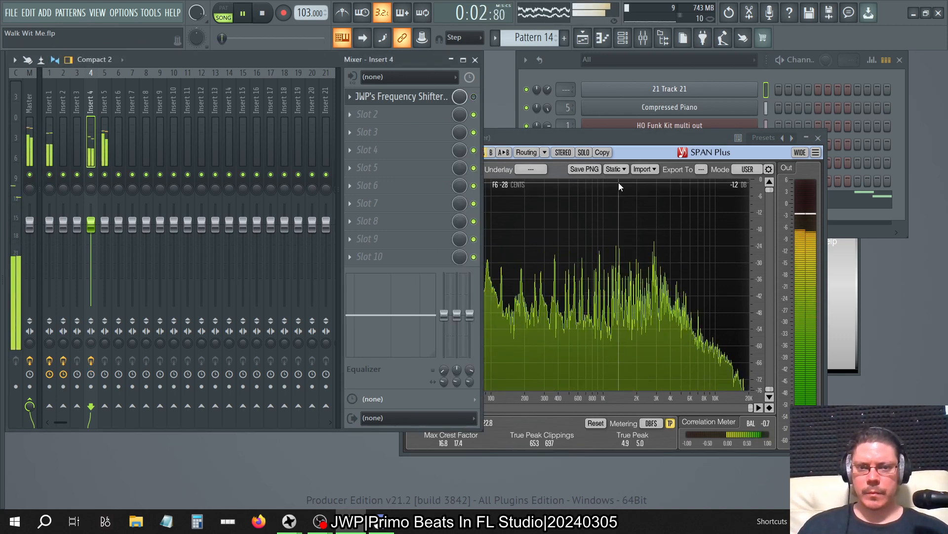
{"action": "left_click", "coordinate": [476, 98]}
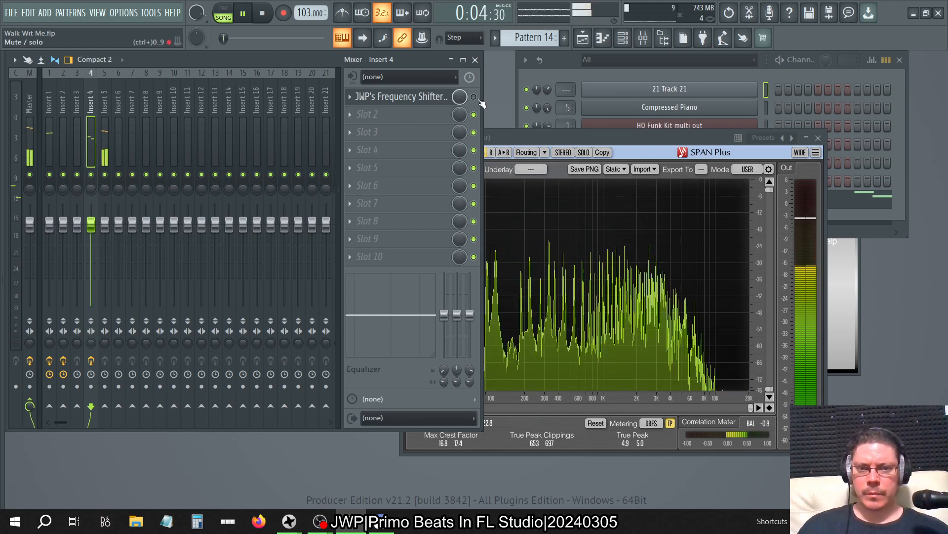
{"action": "left_click", "coordinate": [418, 111]}
{"action": "left_click", "coordinate": [417, 110]}
{"action": "key", "text": "space"}
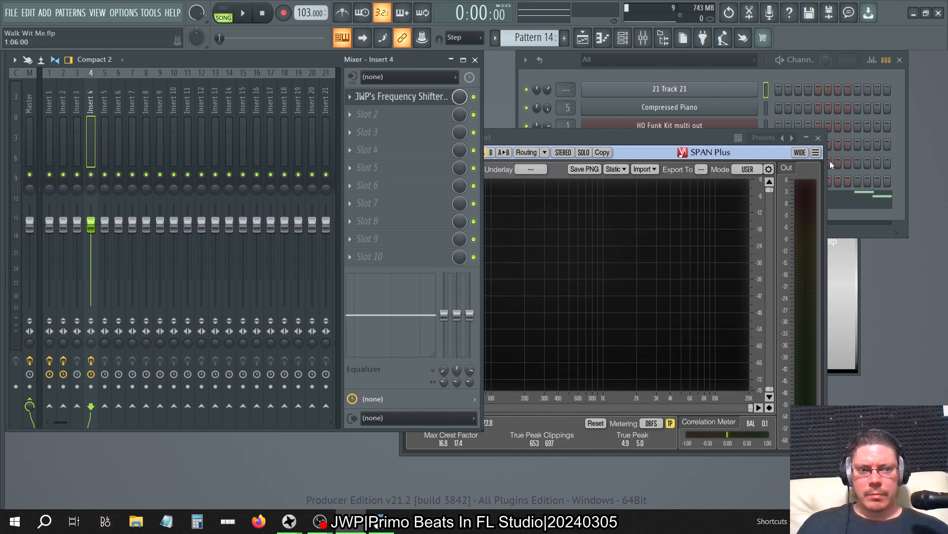
- Examine the FenderRealStrat melody again in the piano roll, then return to the mixer
{"action": "left_click", "coordinate": [883, 209]}
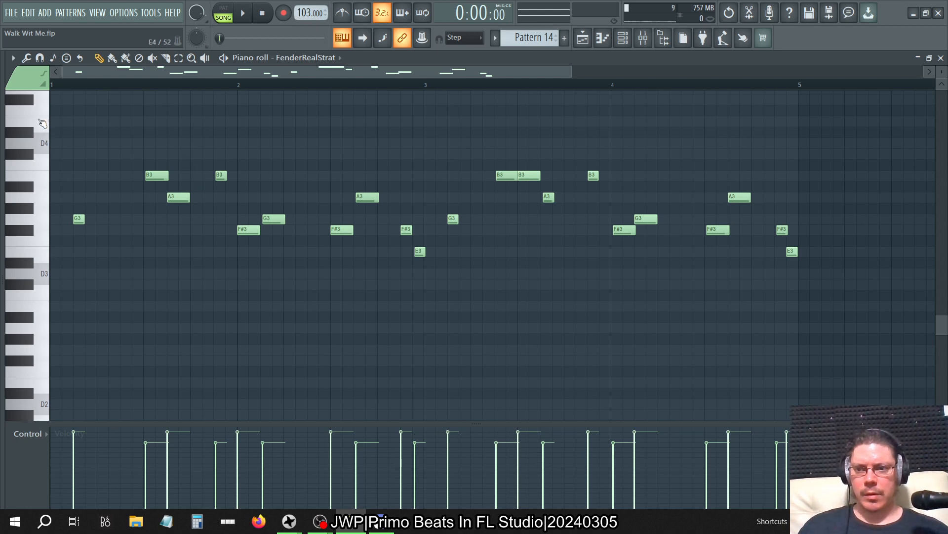
{"action": "scroll", "coordinate": [69, 179], "scroll_direction": "up", "scroll_amount": 2}
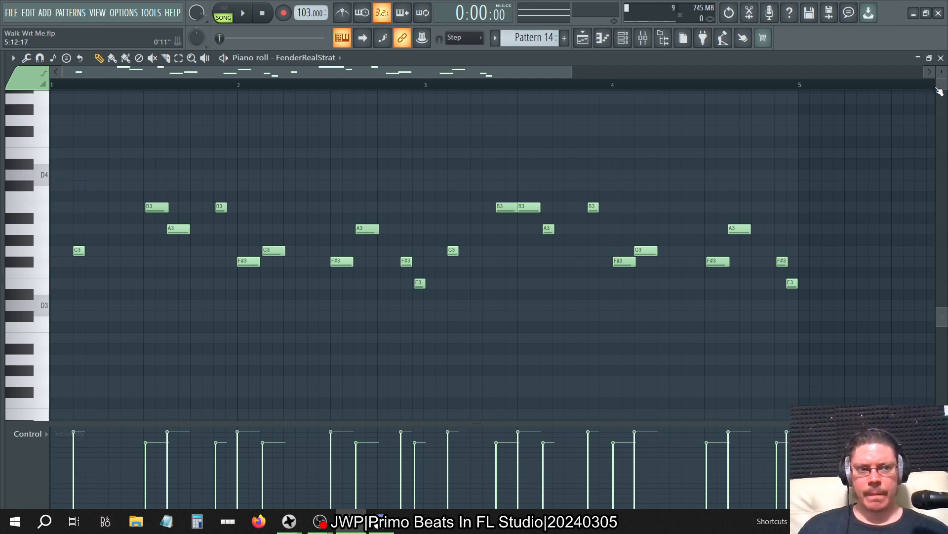
{"action": "left_click", "coordinate": [941, 58]}
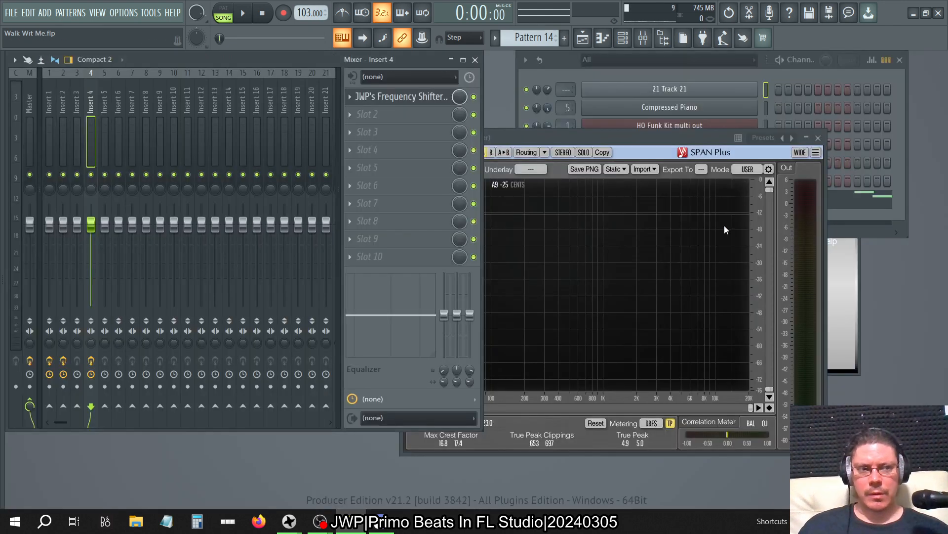
- Set Shift to 0 in Insert 4's Frequency Shifter and replay the song from the start
{"action": "left_click", "coordinate": [482, 237]}
{"action": "left_click", "coordinate": [385, 98]}
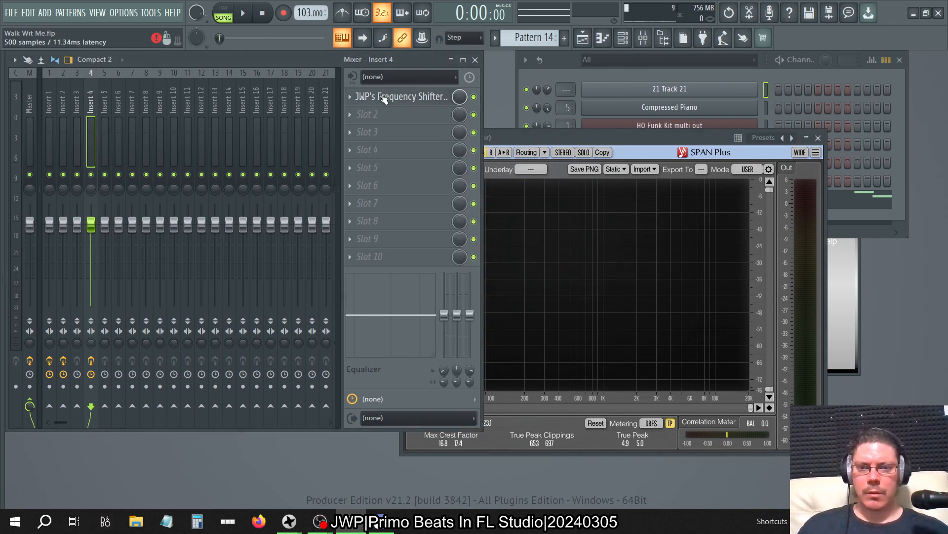
{"action": "left_click", "coordinate": [384, 98]}
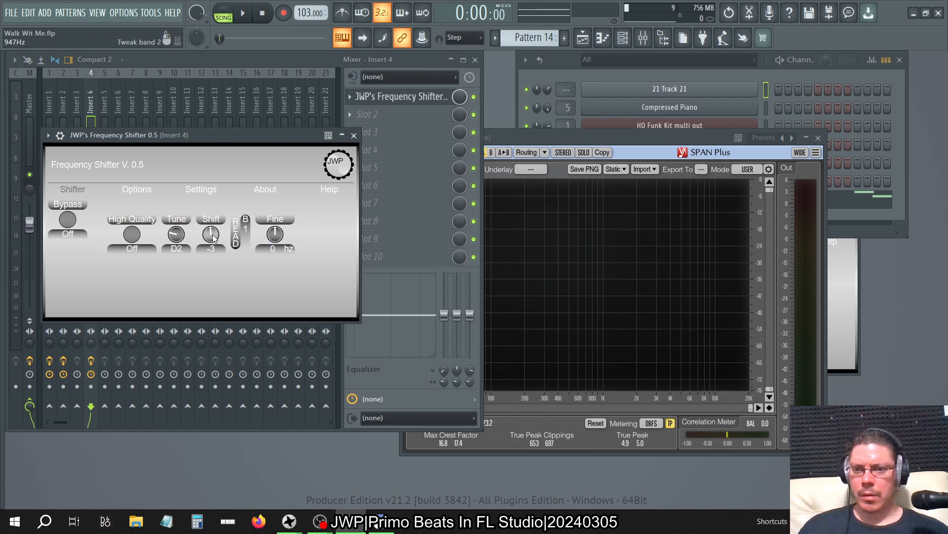
{"action": "left_click_drag", "start_coordinate": [212, 234], "coordinate": [212, 230]}
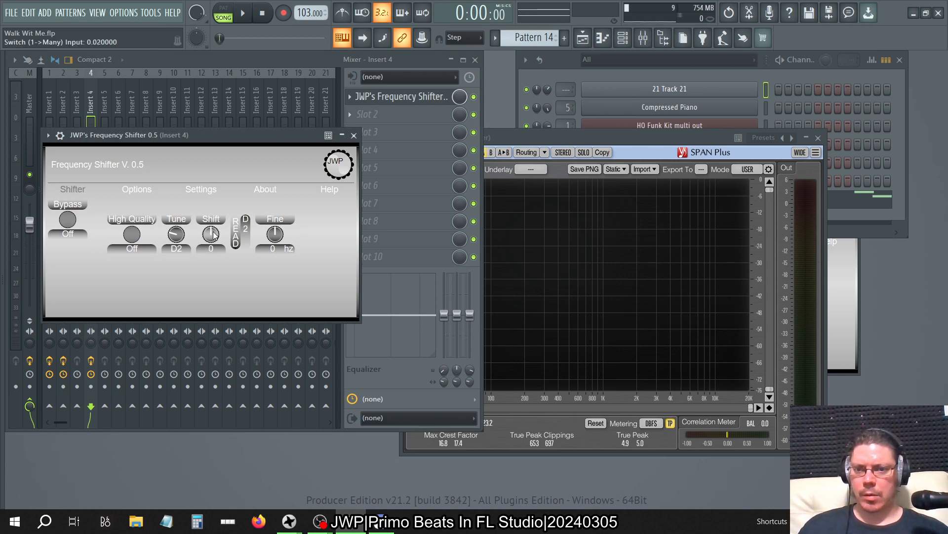
{"action": "key", "text": "space"}
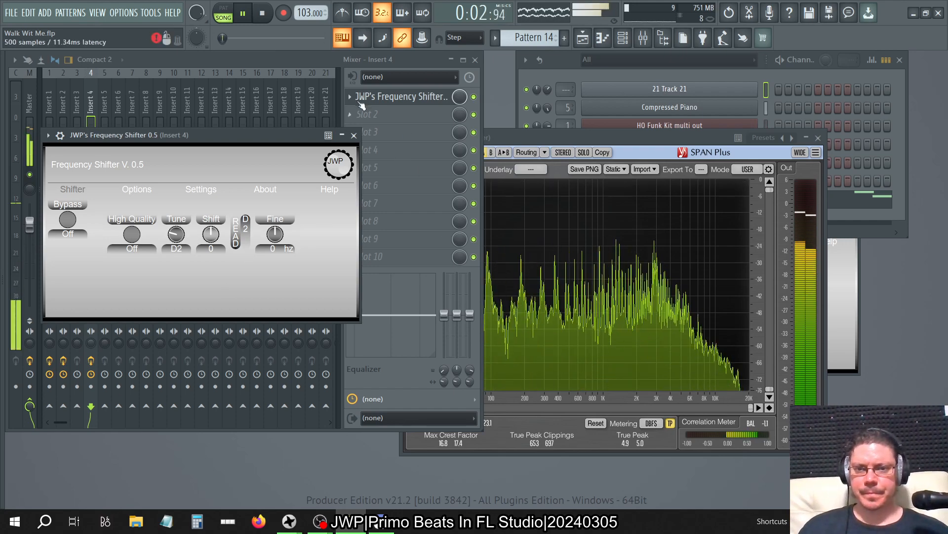
- Remove the Frequency Shifter from Insert 4 and play the mix while reading the low peaks in SPAN Plus
{"action": "left_click", "coordinate": [353, 135]}
{"action": "left_click", "coordinate": [350, 97]}
{"action": "left_click", "coordinate": [356, 122]}
{"action": "left_click", "coordinate": [515, 300]}
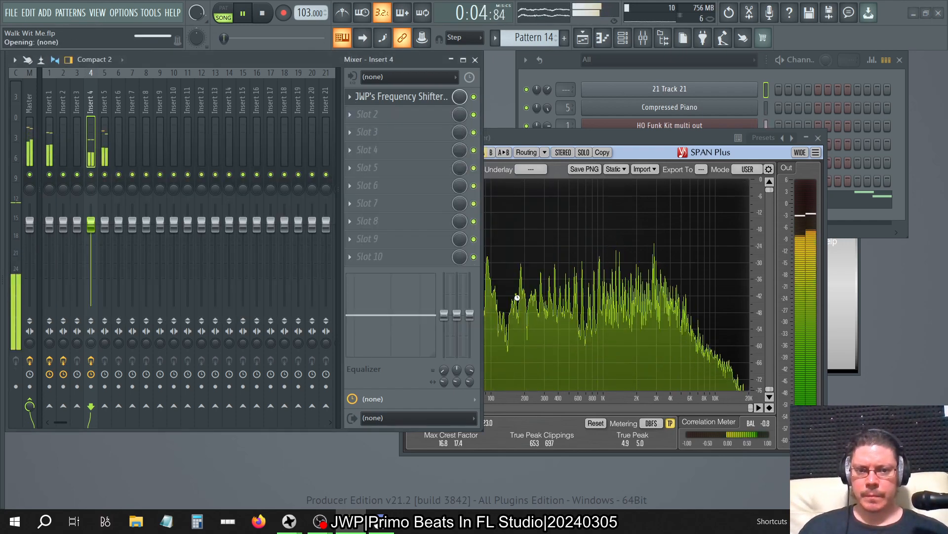
{"action": "left_click", "coordinate": [535, 139]}
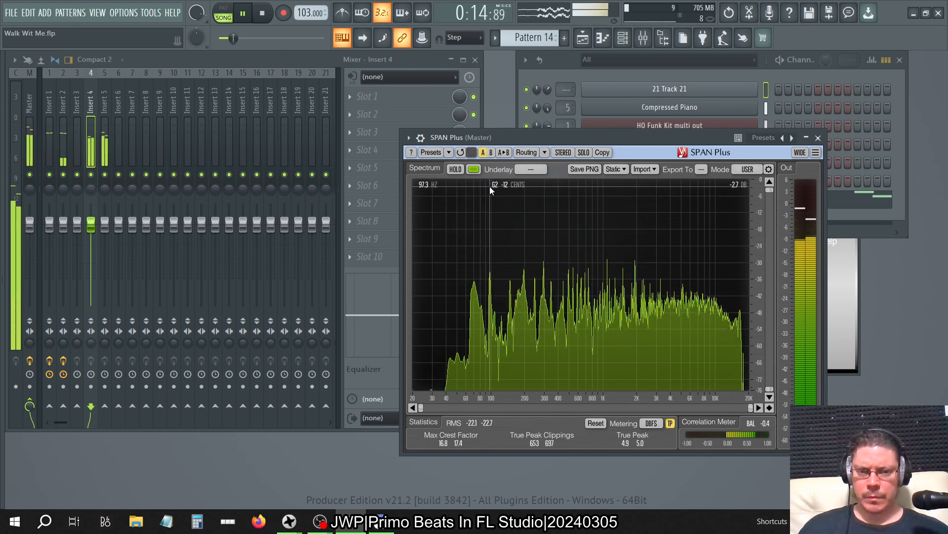
{"action": "key", "text": "space"}
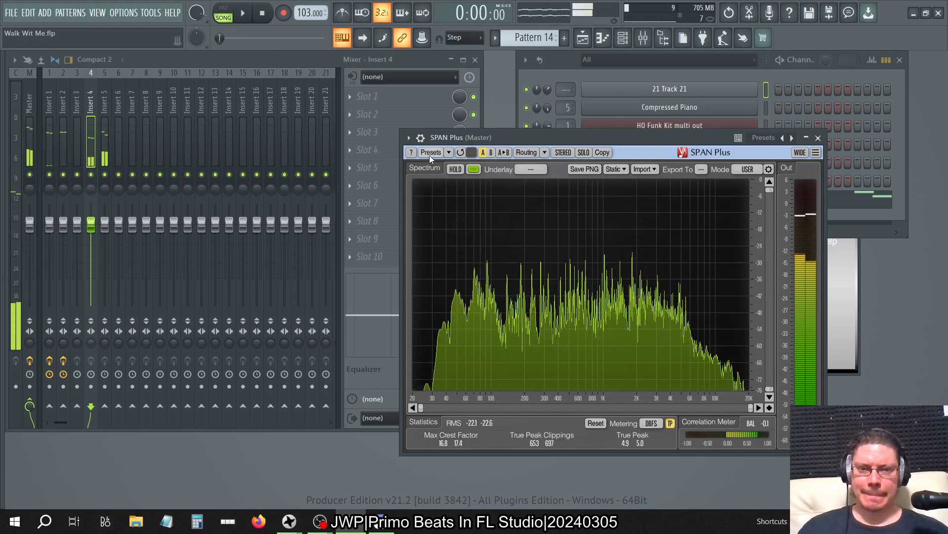
- Close SPAN Plus and spot-check the full mix at several song positions up to about 0:48, then stop playback
{"action": "left_click", "coordinate": [818, 138]}
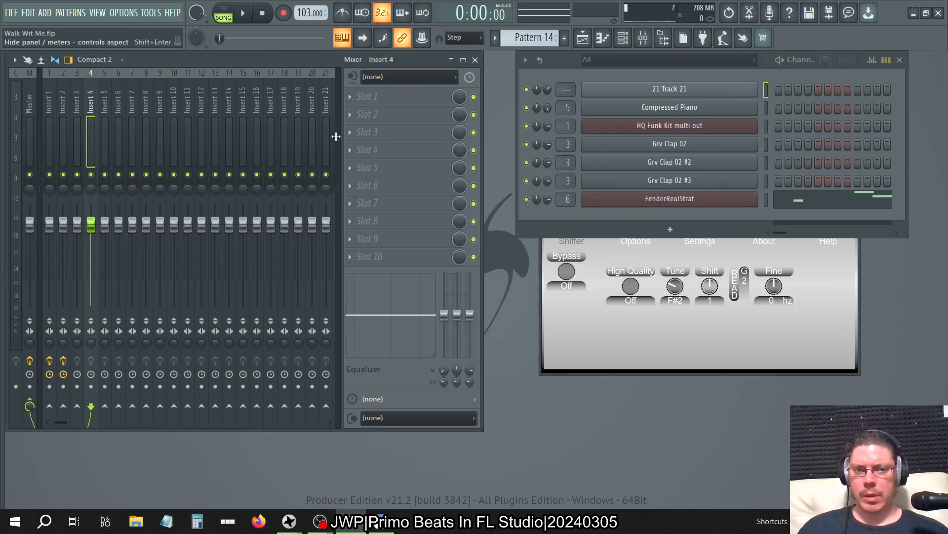
{"action": "key", "text": "space"}
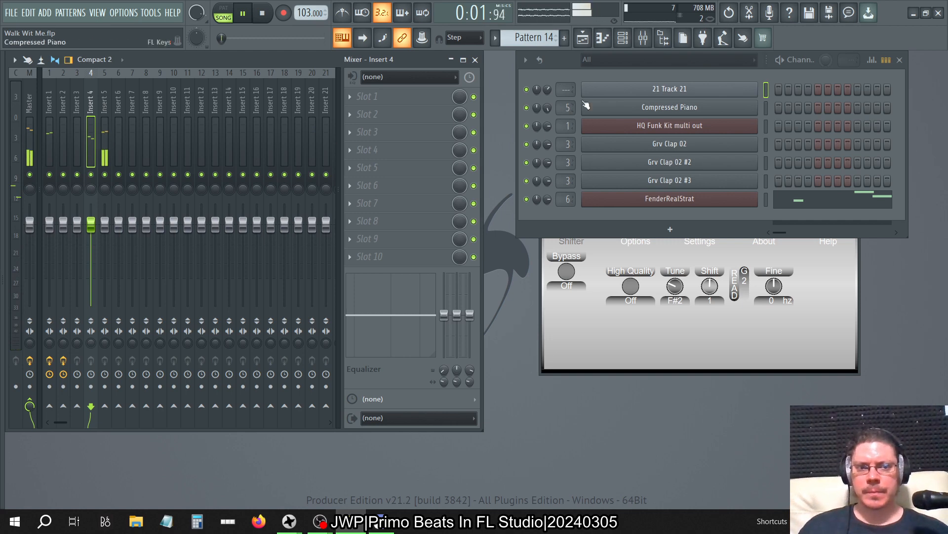
{"action": "left_click", "coordinate": [230, 38]}
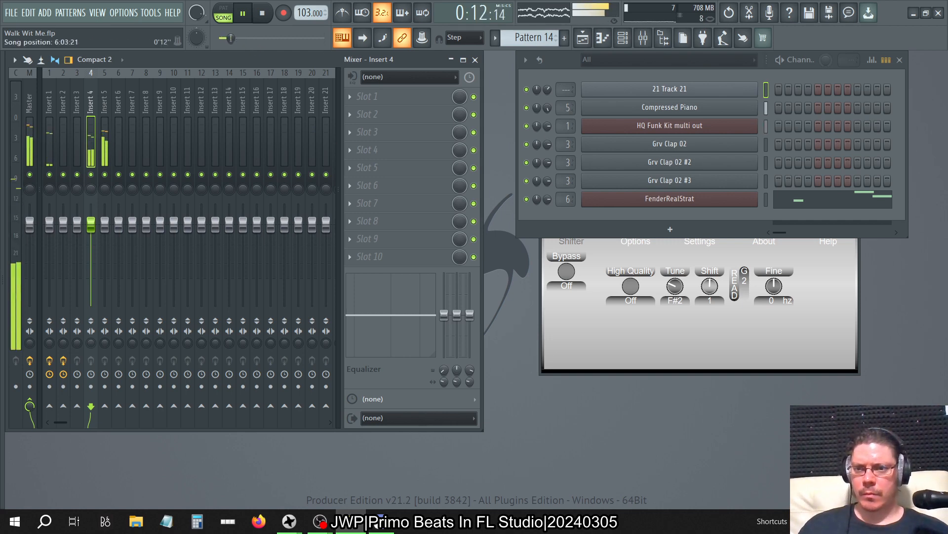
{"action": "left_click", "coordinate": [248, 38]}
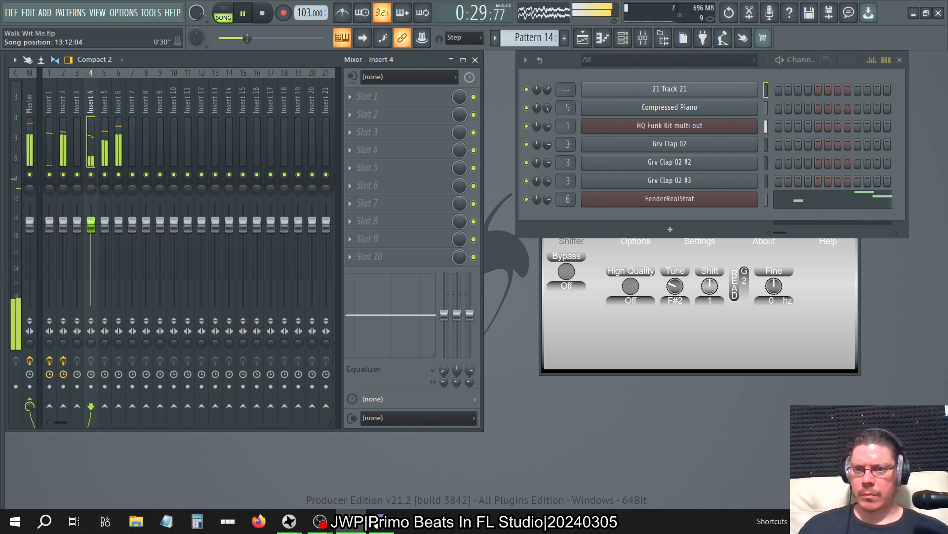
{"action": "left_click", "coordinate": [257, 38]}
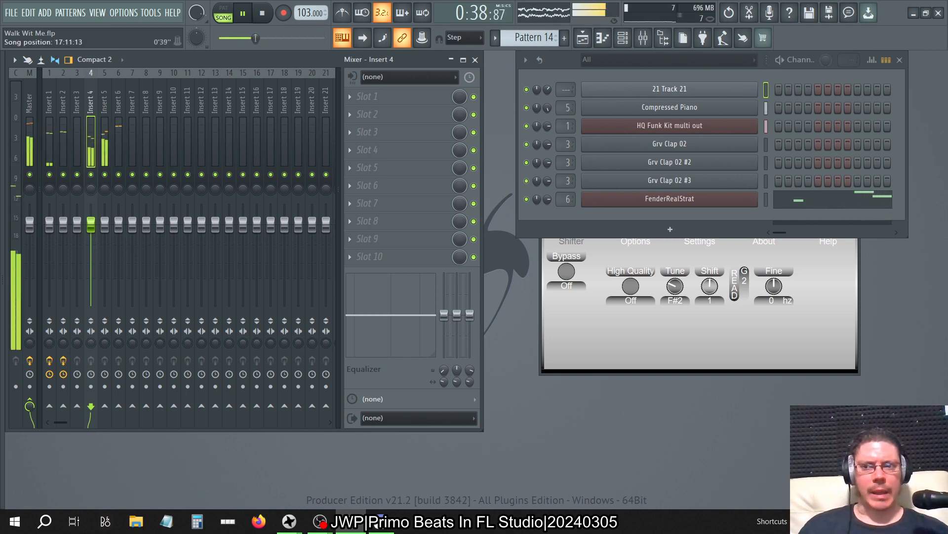
{"action": "left_click", "coordinate": [265, 39]}
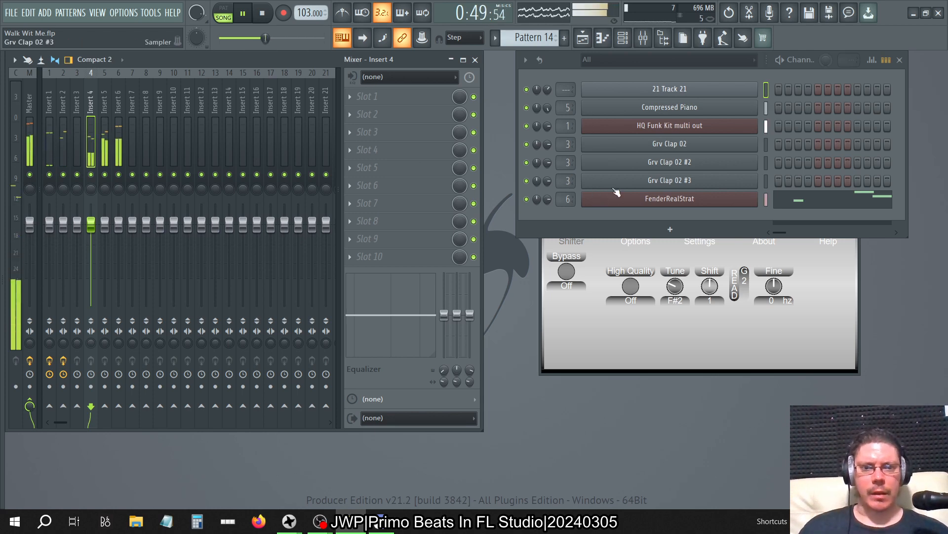
{"action": "left_click", "coordinate": [263, 14]}
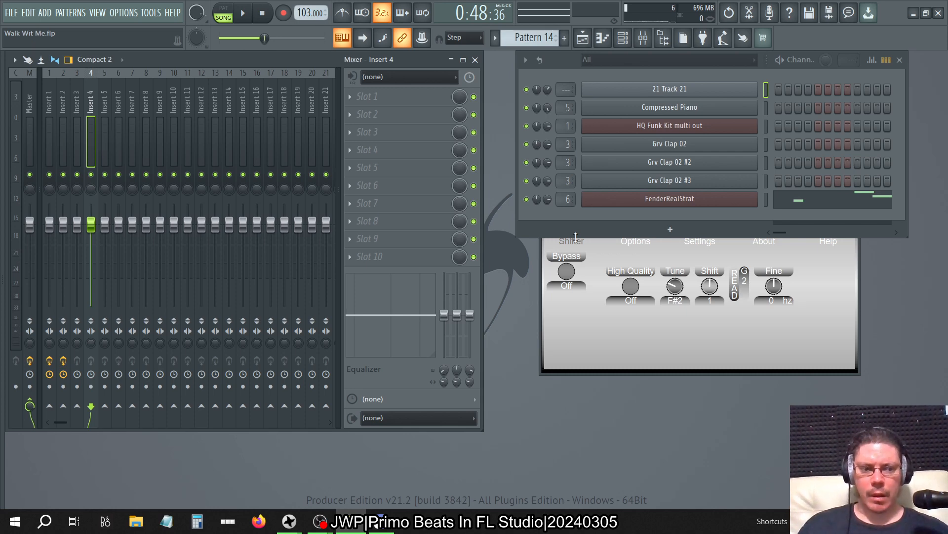
- Review the pattern arrangement in the playlist and show the channel rack over it
{"action": "left_click", "coordinate": [586, 40]}
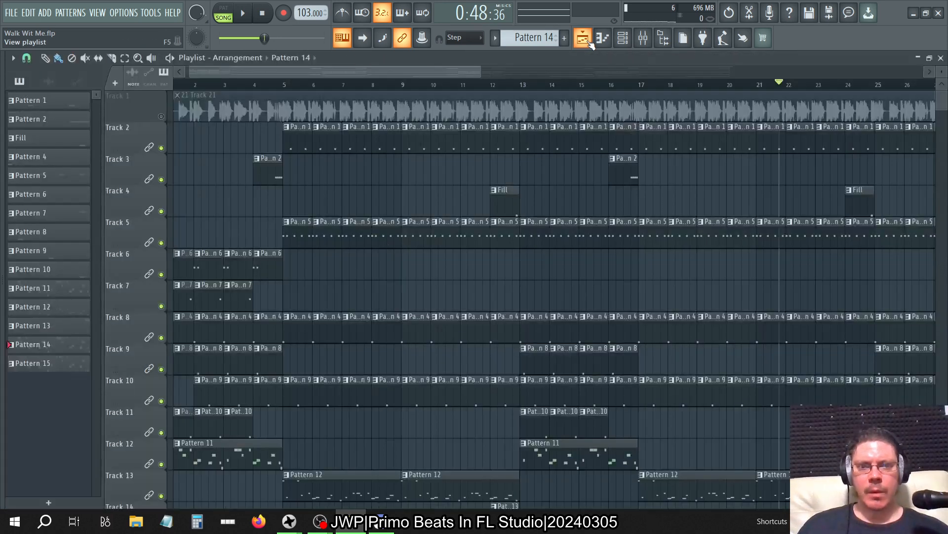
{"action": "scroll", "coordinate": [459, 242], "scroll_direction": "down", "scroll_amount": 4}
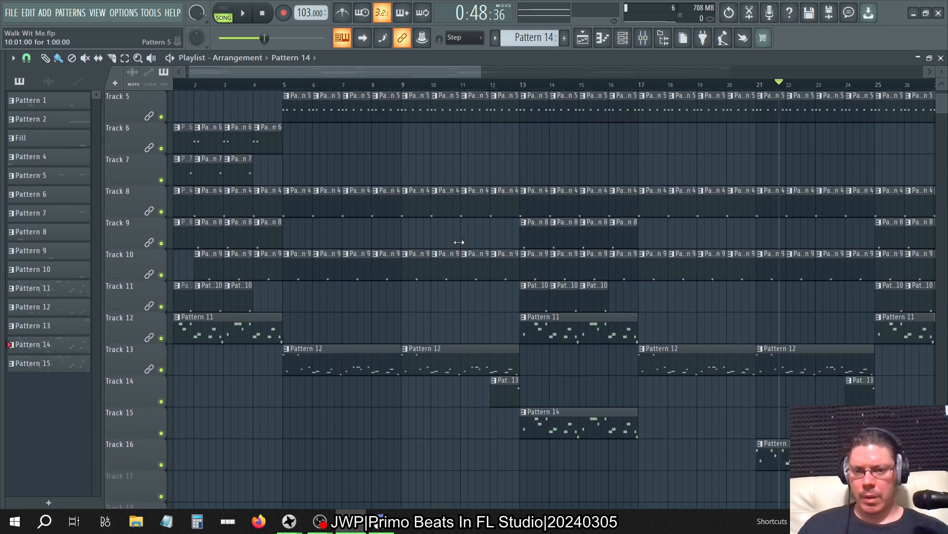
{"action": "scroll", "coordinate": [459, 242], "scroll_direction": "up", "scroll_amount": 4}
{"action": "scroll", "coordinate": [459, 242], "scroll_direction": "up", "scroll_amount": 1}
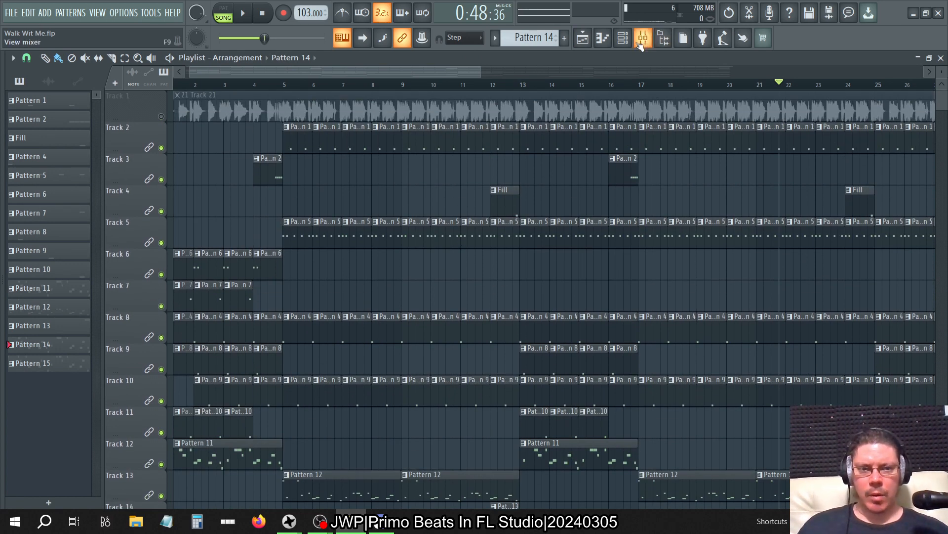
{"action": "left_click", "coordinate": [623, 41]}
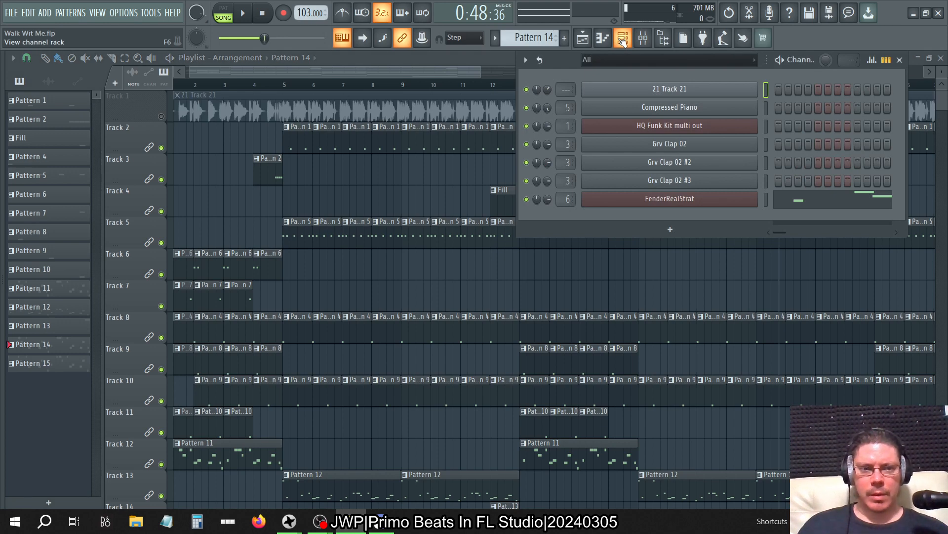
- Close the channel rack and clone the current arrangement under the name Merged
{"action": "left_click", "coordinate": [623, 41]}
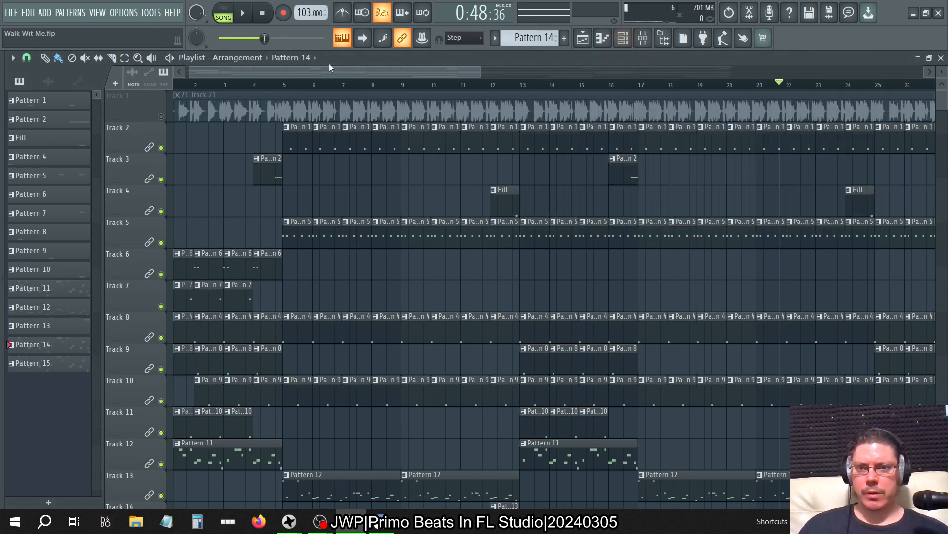
{"action": "left_click", "coordinate": [255, 58]}
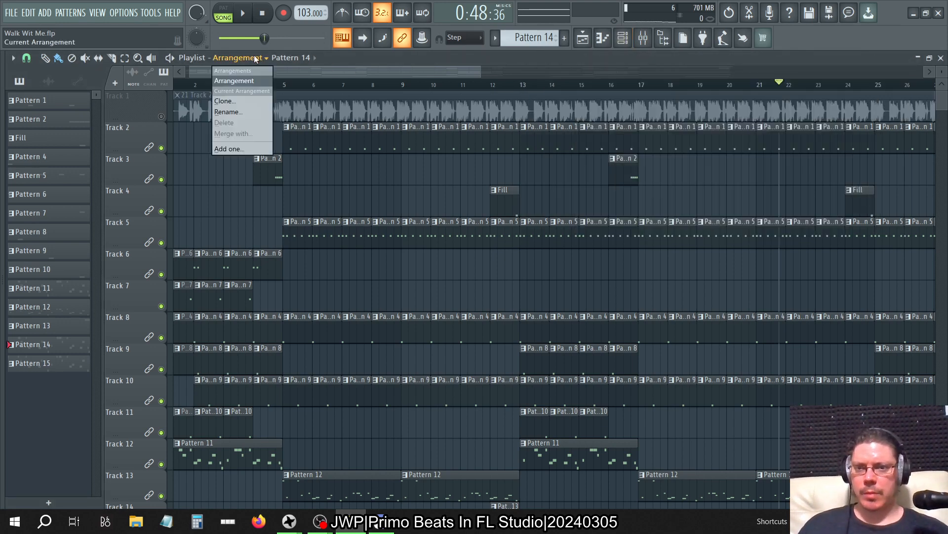
{"action": "left_click", "coordinate": [238, 100]}
{"action": "type", "text": "Merged"}
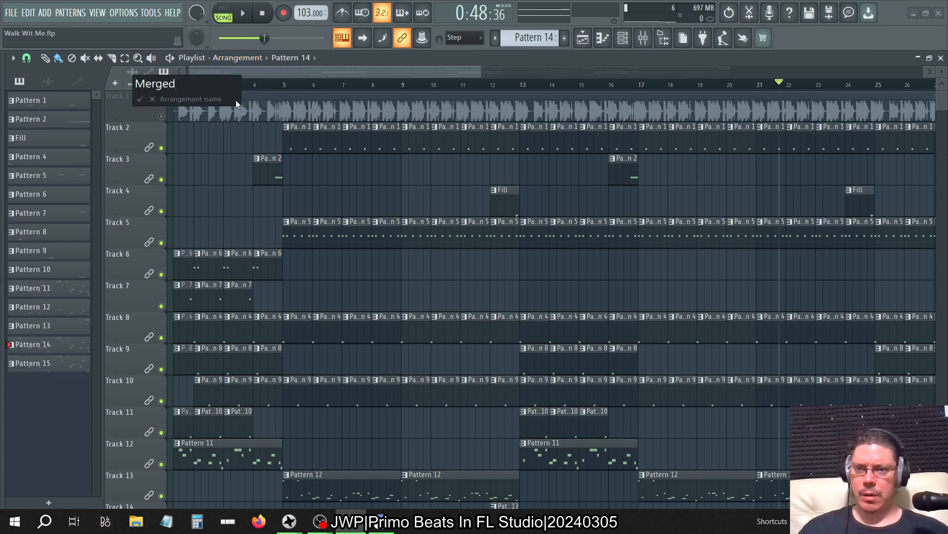
{"action": "key", "text": "Return"}
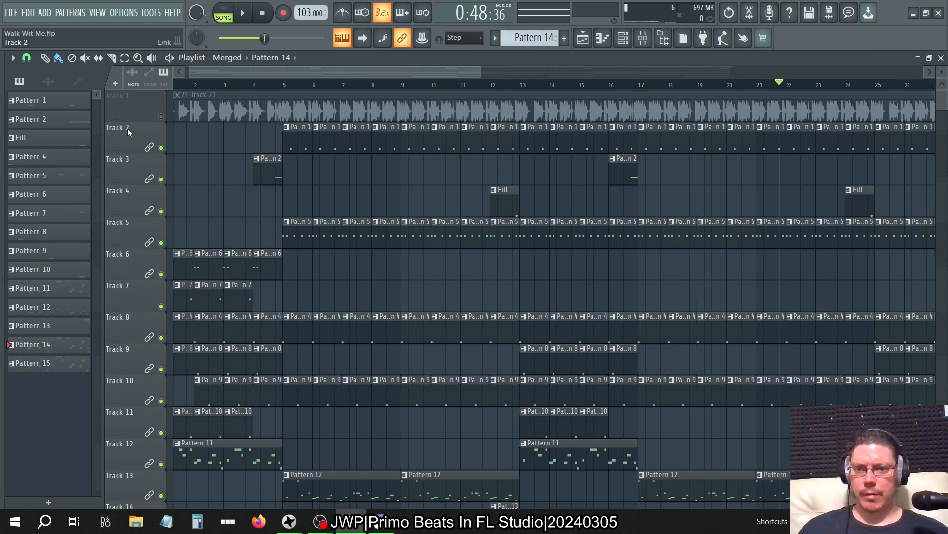
- Select all pattern clips from Track 2 downward, leaving the Track 1 audio out, and merge them into one clip
{"action": "left_click_drag", "start_coordinate": [128, 128], "coordinate": [127, 514]}
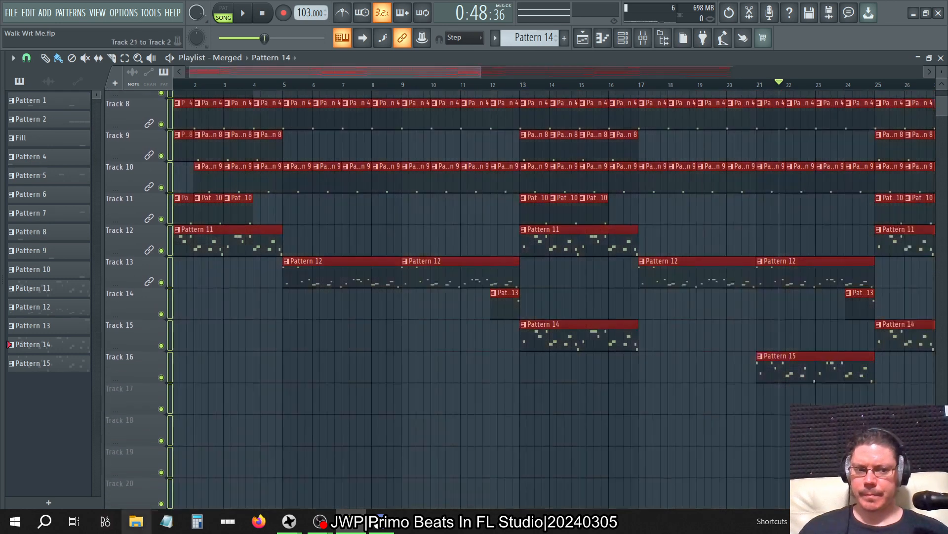
{"action": "scroll", "coordinate": [161, 414], "scroll_direction": "up", "scroll_amount": 5}
{"action": "left_click", "coordinate": [13, 59]}
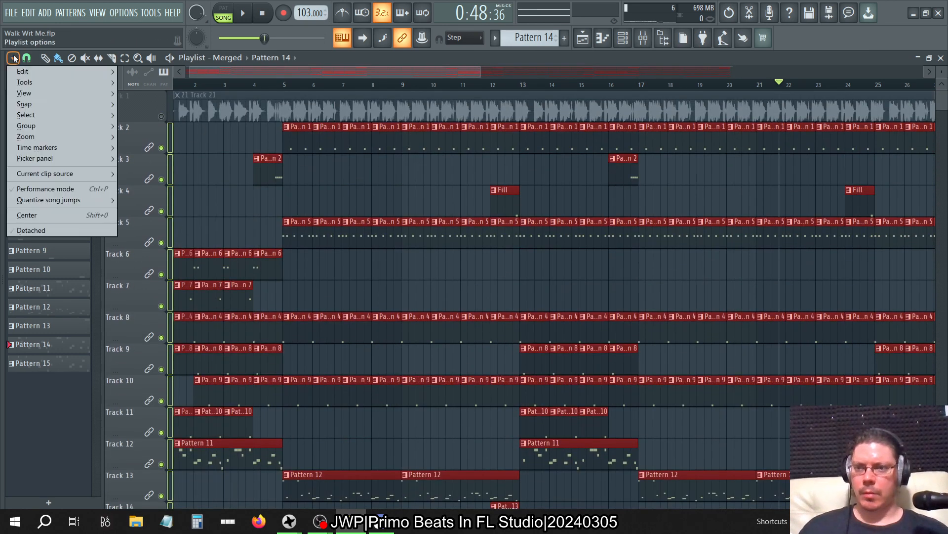
{"action": "mouse_move", "coordinate": [34, 82]}
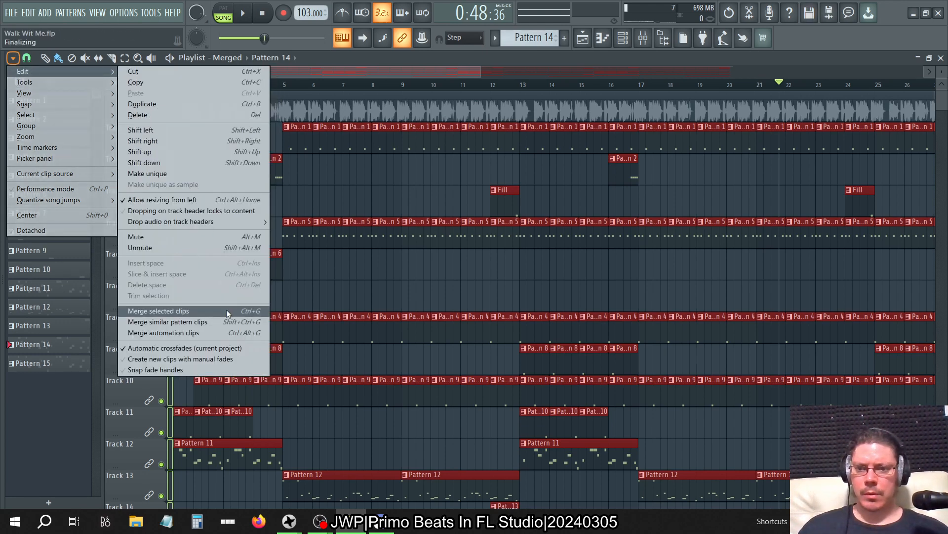
{"action": "left_click", "coordinate": [226, 309]}
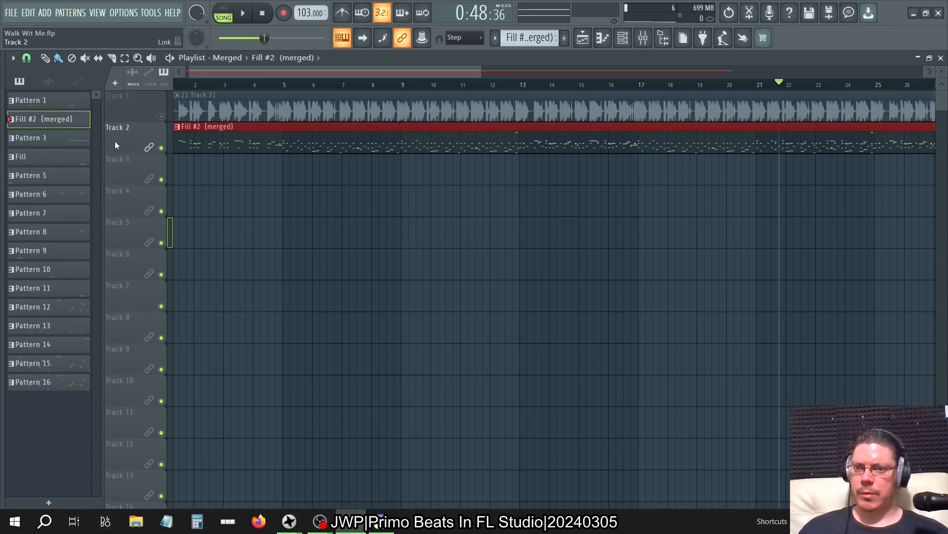
{"action": "scroll", "coordinate": [114, 141], "scroll_direction": "down", "scroll_amount": 1}
{"action": "scroll", "coordinate": [114, 140], "scroll_direction": "up", "scroll_amount": 1}
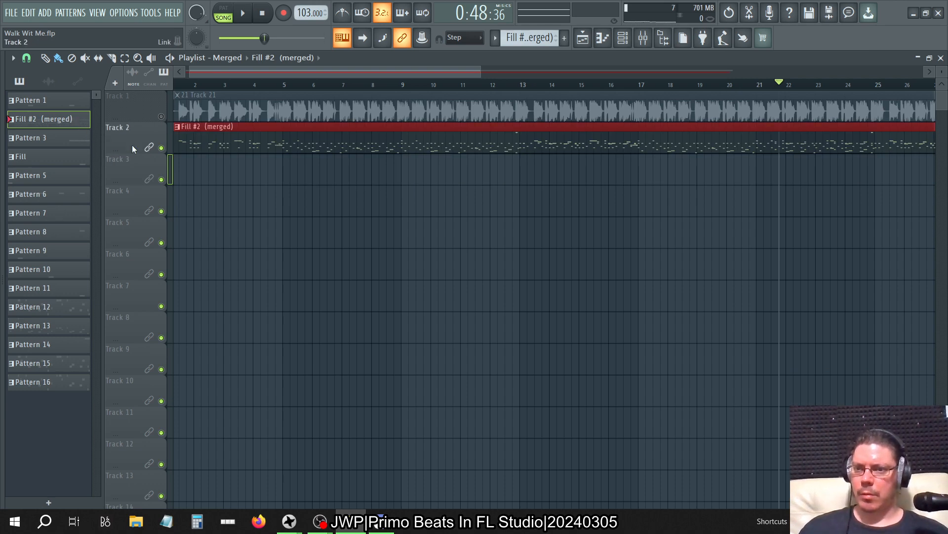
- Move the merged Fill #2 pattern to the end of the pattern list, below Pattern 15
{"action": "key", "text": "ctrl+shift+Down"}
{"action": "key", "text": "ctrl+shift+Down"}
{"action": "key", "text": "ctrl+shift+Down"}
{"action": "key", "text": "ctrl+shift+Down"}
{"action": "key", "text": "ctrl+shift+Down"}
{"action": "key", "text": "ctrl+shift+Down"}
{"action": "key", "text": "ctrl+shift+Down"}
{"action": "key", "text": "ctrl+shift+Down"}
{"action": "key", "text": "ctrl+shift+Down"}
{"action": "key", "text": "ctrl+shift+Down"}
{"action": "key", "text": "ctrl+shift+Down"}
{"action": "key", "text": "ctrl+shift+Down"}
{"action": "key", "text": "ctrl+shift+Down"}
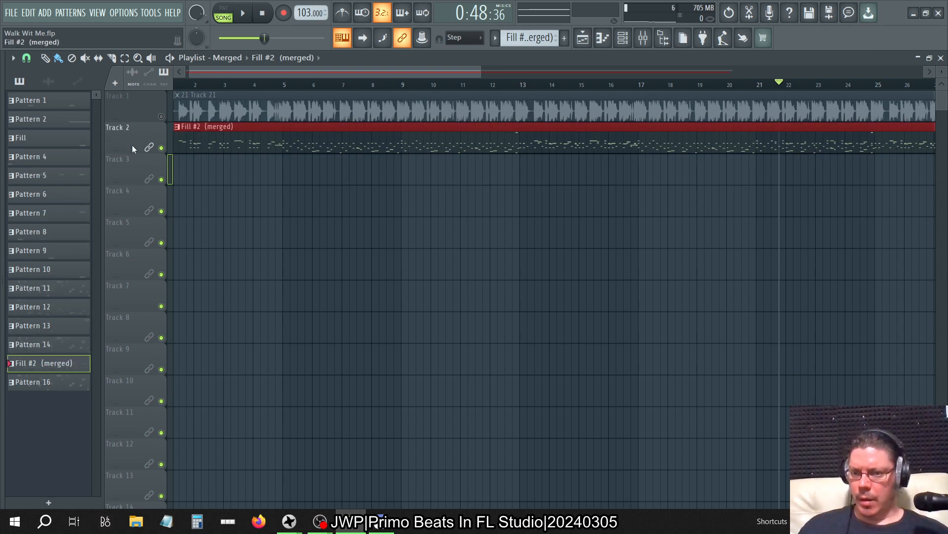
{"action": "key", "text": "ctrl+shift+Down"}
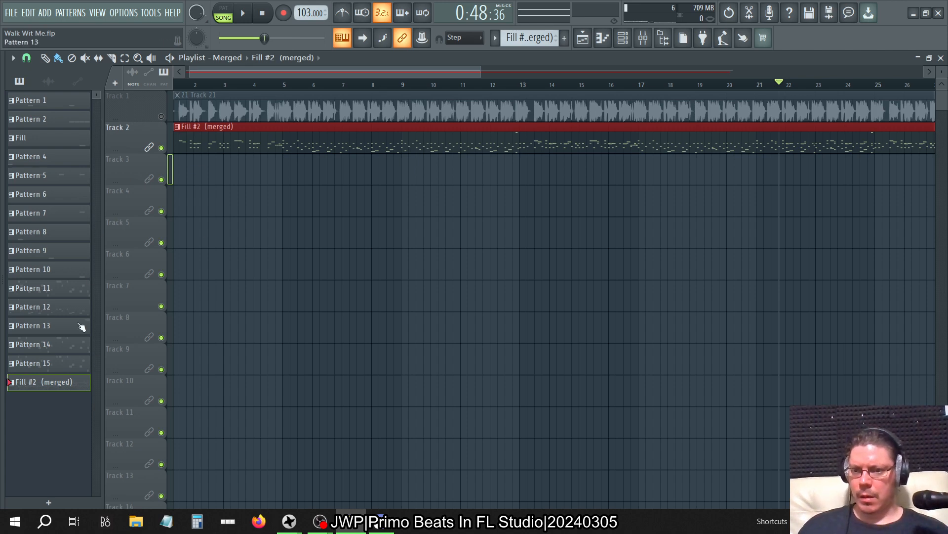
- Split the merged Fill #2 pattern by channel and check the resulting clip across the whole song length
{"action": "right_click", "coordinate": [57, 388]}
{"action": "left_click", "coordinate": [120, 459]}
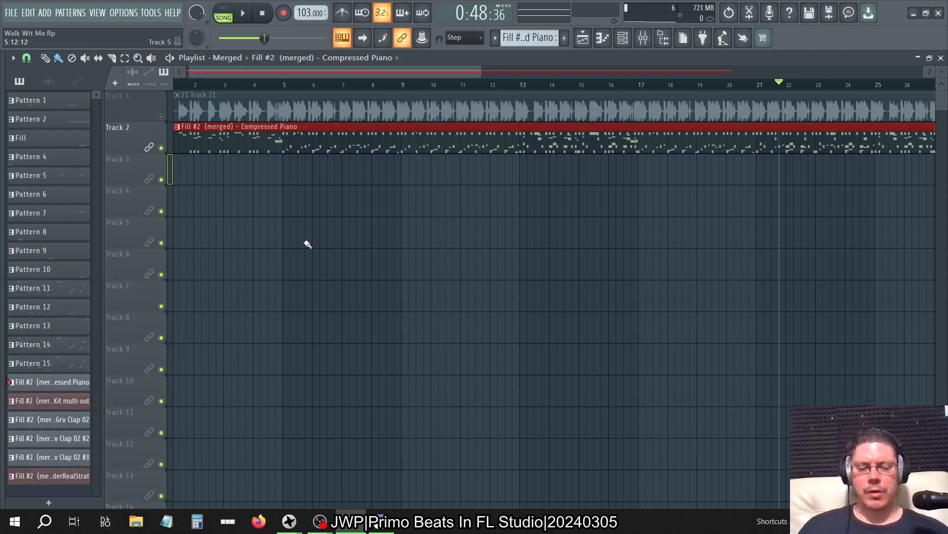
{"action": "left_click_drag", "start_coordinate": [245, 147], "coordinate": [218, 121]}
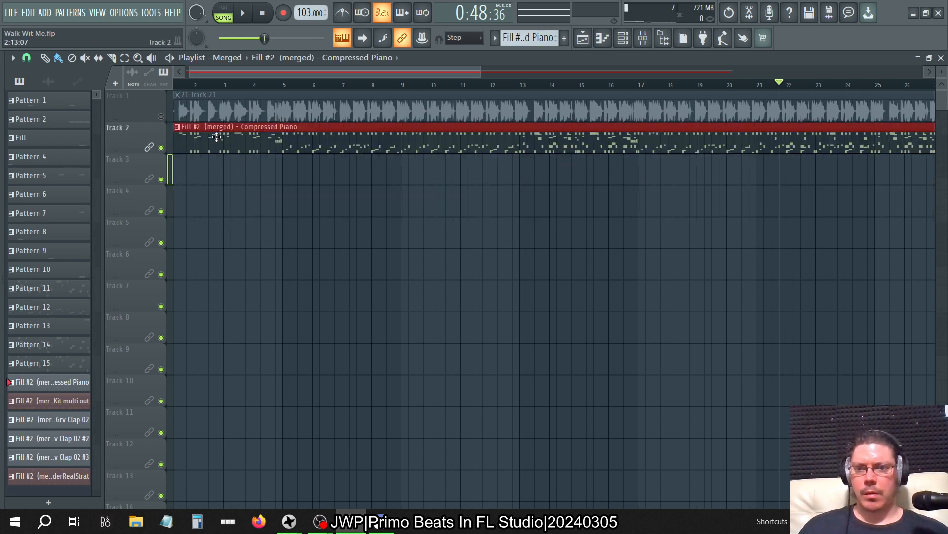
{"action": "left_click", "coordinate": [624, 39]}
{"action": "left_click", "coordinate": [624, 40]}
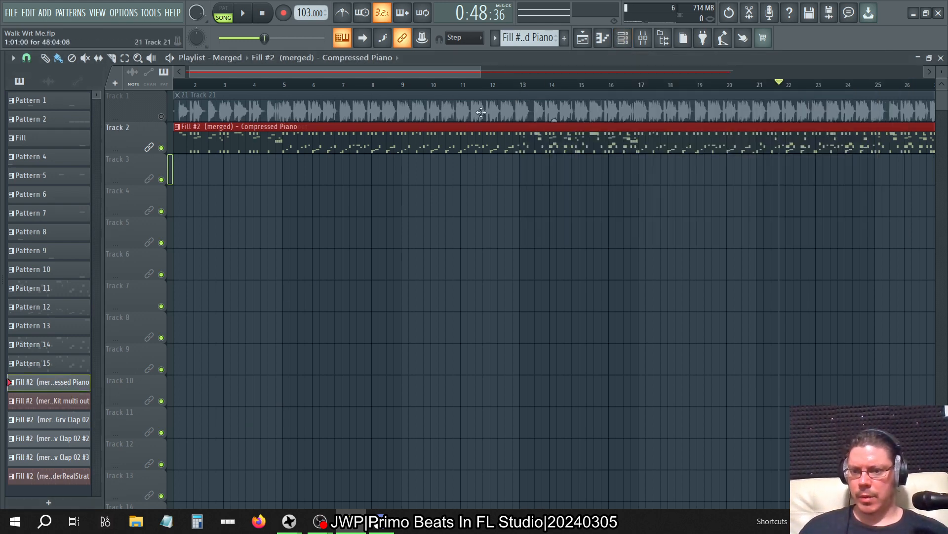
{"action": "right_click", "coordinate": [268, 227], "text": "ctrl"}
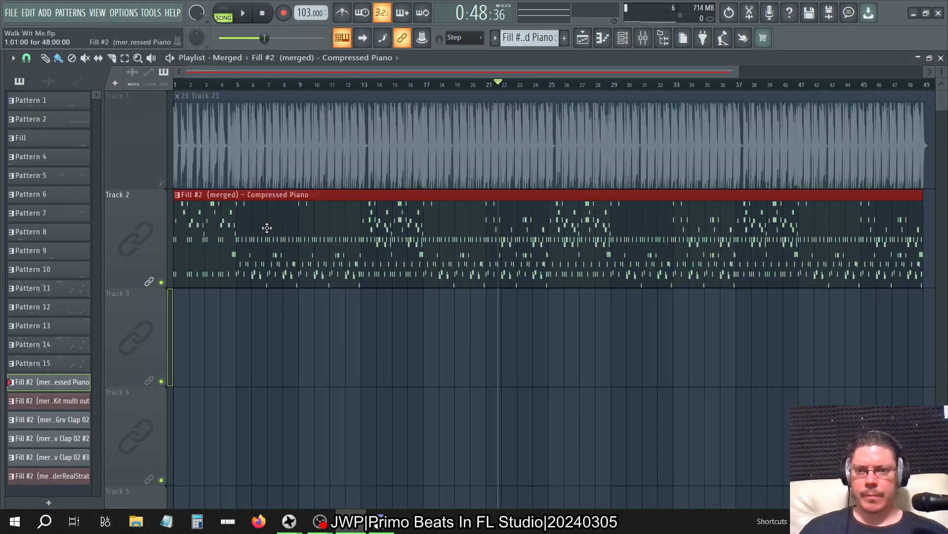
{"action": "right_click", "coordinate": [289, 334], "text": "ctrl"}
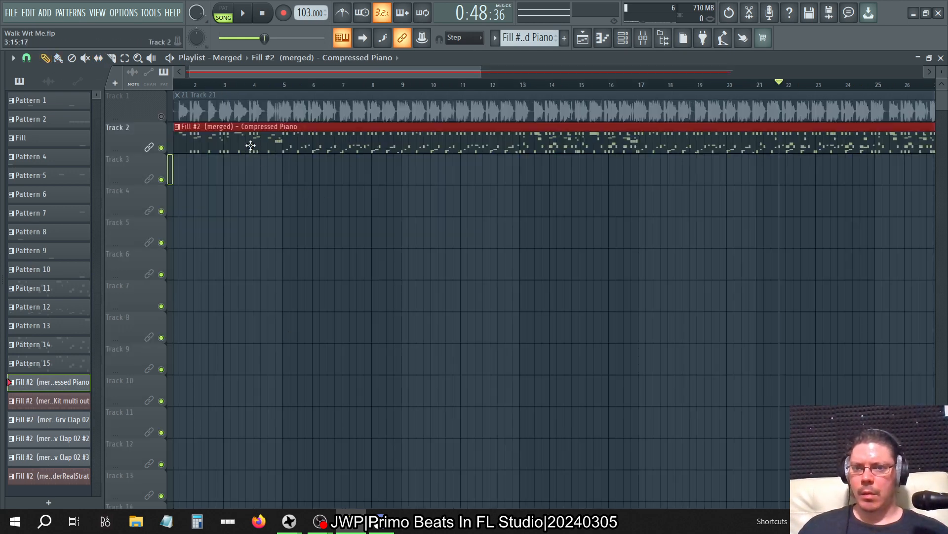
- Move the Compressed Piano clip to Track 5 and inspect its notes over the full song in the piano roll
{"action": "left_click_drag", "start_coordinate": [250, 145], "coordinate": [205, 141]}
{"action": "left_click_drag", "start_coordinate": [254, 228], "coordinate": [230, 236]}
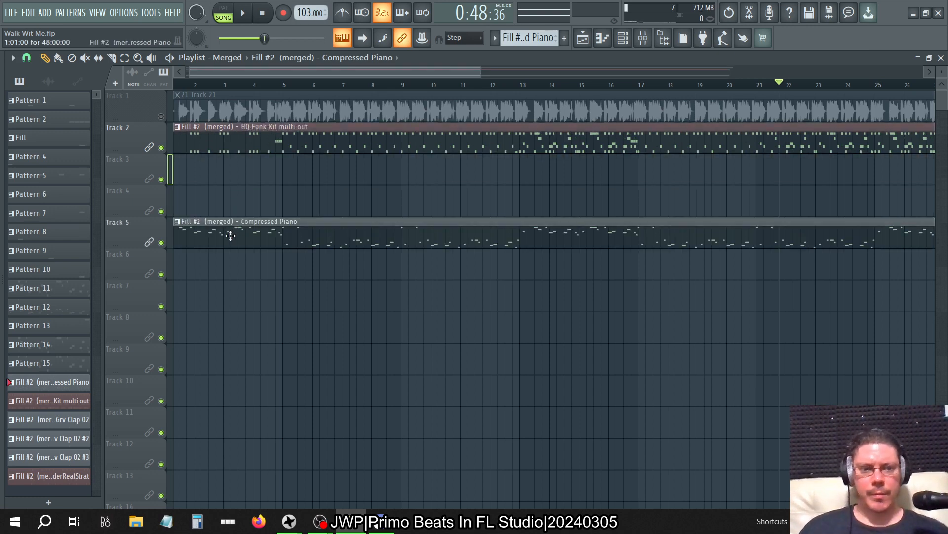
{"action": "double_click", "coordinate": [416, 238]}
{"action": "right_click", "coordinate": [381, 305], "text": "ctrl"}
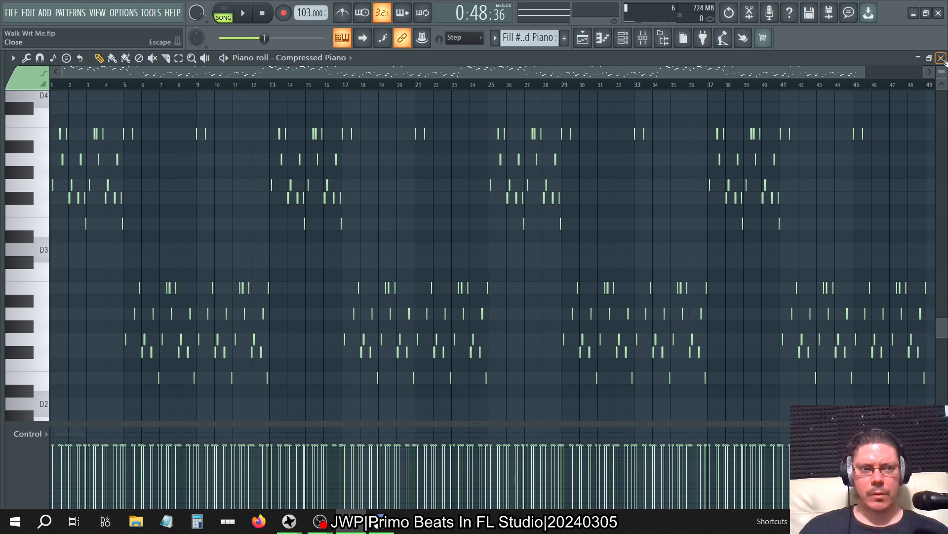
{"action": "left_click", "coordinate": [941, 58]}
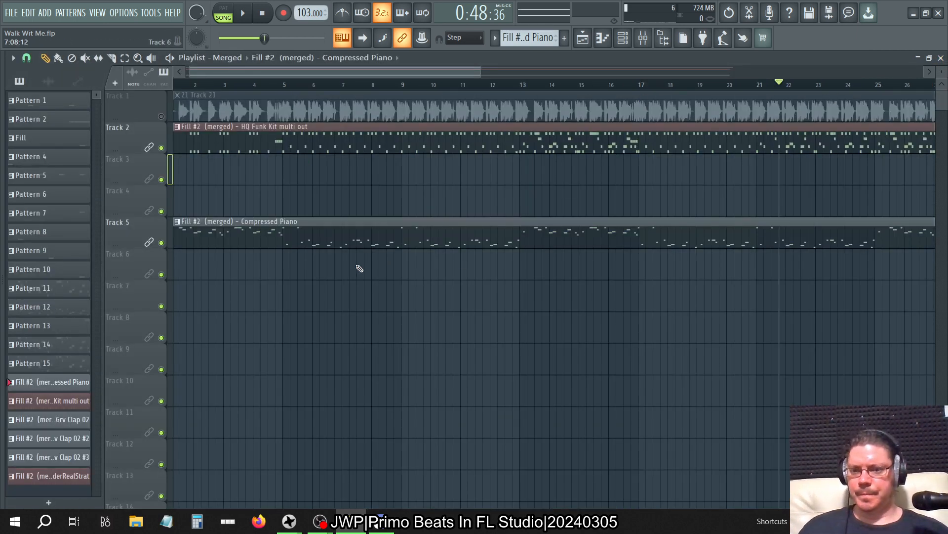
- During playback, move the HQ Funk Kit clip to Track 3, Grv Clap 02 to Track 4 and FenderRealStrat to Track 6
{"action": "key", "text": "space"}
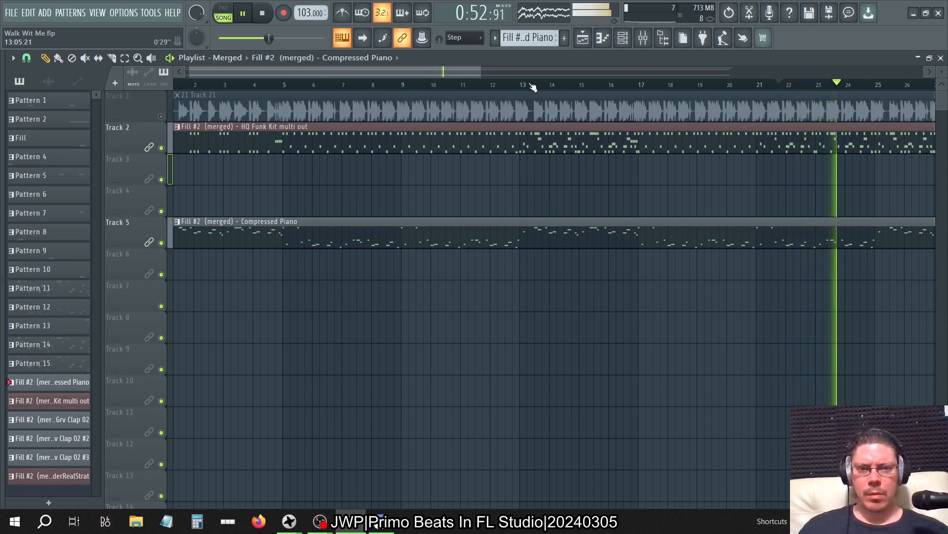
{"action": "left_click", "coordinate": [516, 84]}
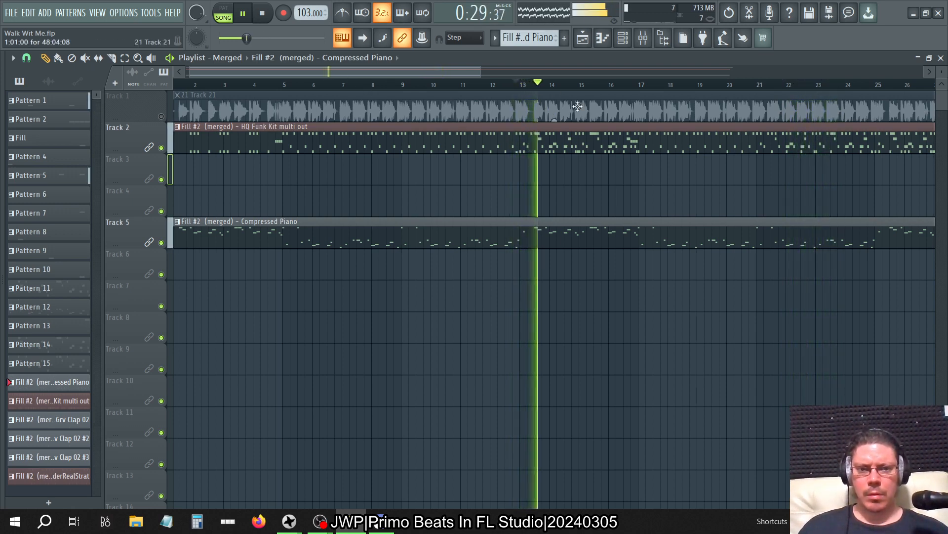
{"action": "key", "text": "F6"}
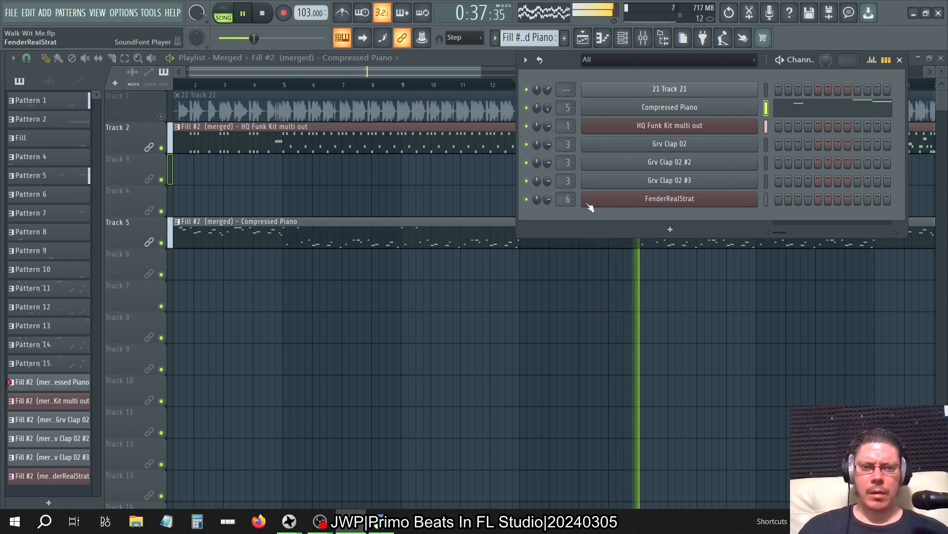
{"action": "left_click", "coordinate": [462, 57]}
{"action": "left_click_drag", "start_coordinate": [337, 127], "coordinate": [317, 190]}
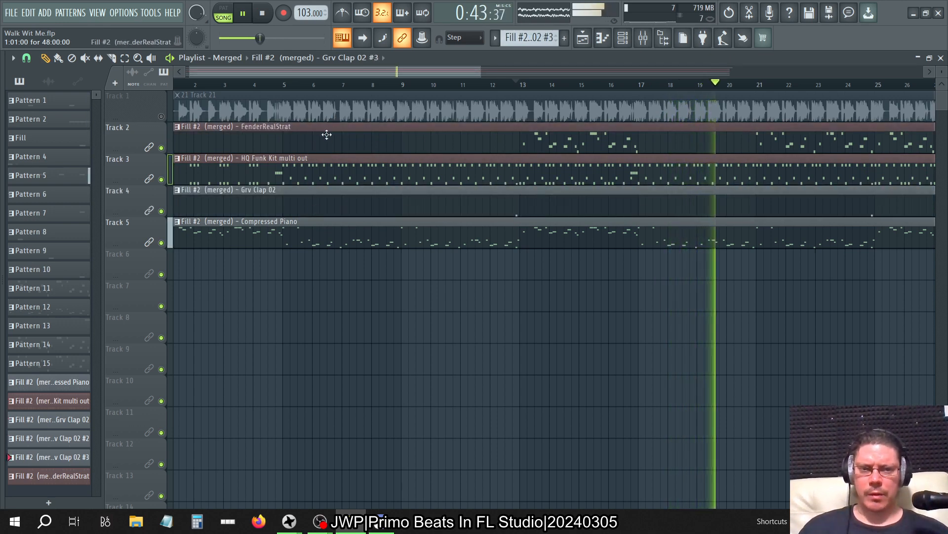
{"action": "left_click_drag", "start_coordinate": [328, 133], "coordinate": [278, 259]}
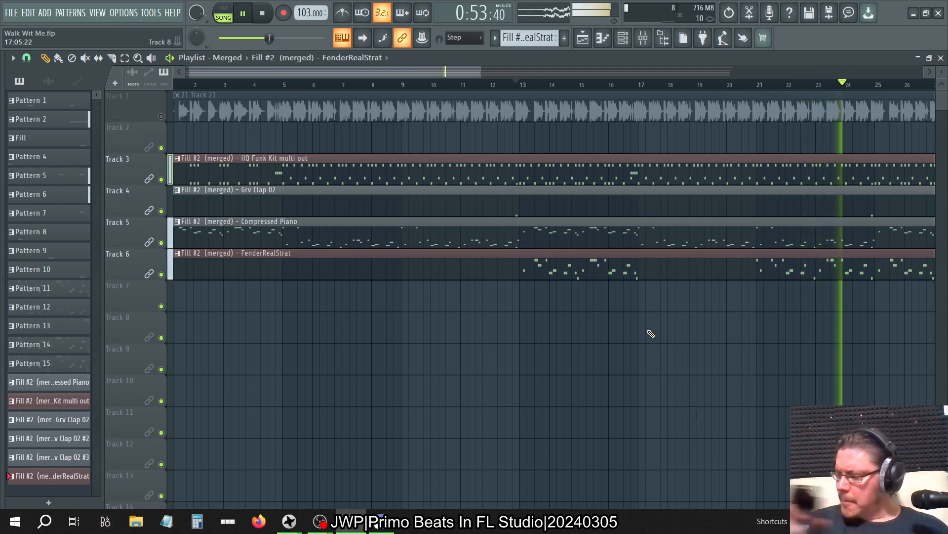
{"action": "key", "text": "space"}
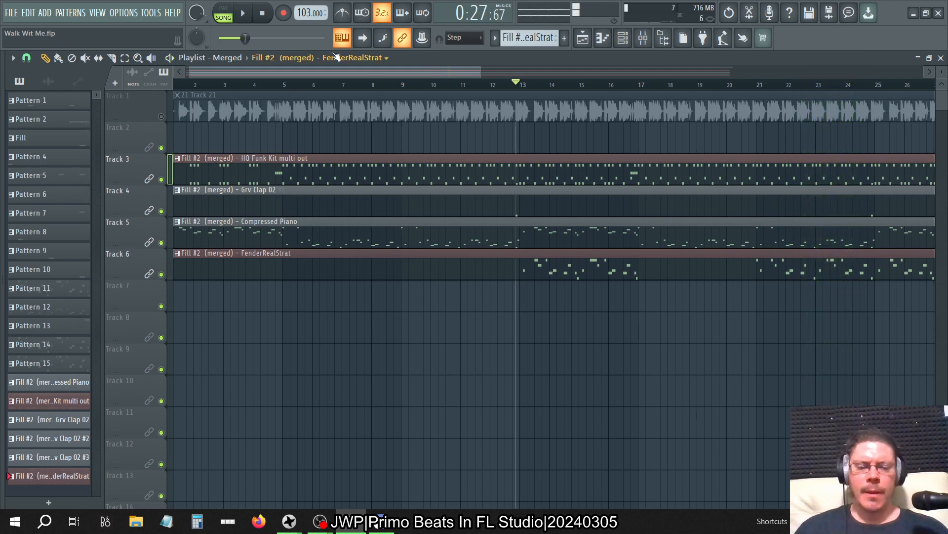
- Load Fruity Parametric EQ 2 in slot 6 of the Master track with the Sub Test preset
{"action": "left_click", "coordinate": [643, 38]}
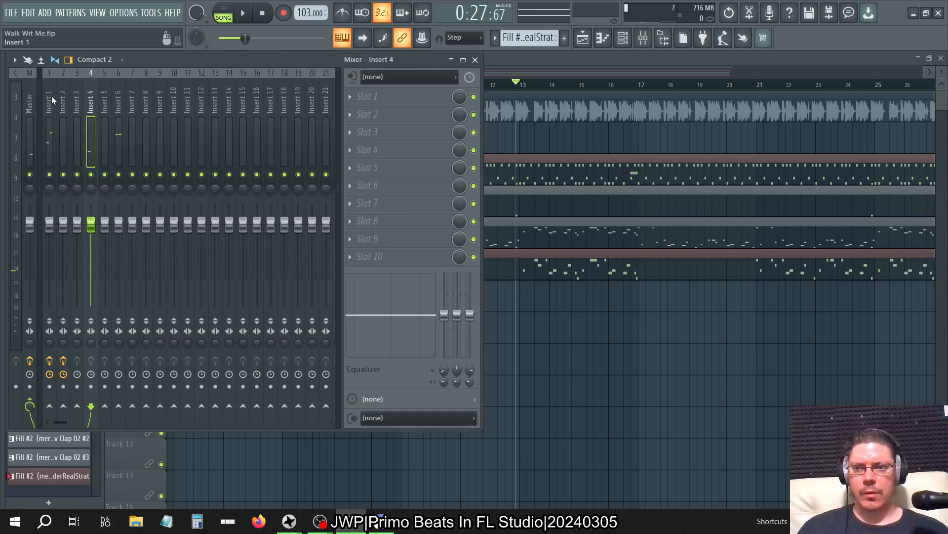
{"action": "left_click", "coordinate": [30, 103]}
{"action": "left_click", "coordinate": [354, 195]}
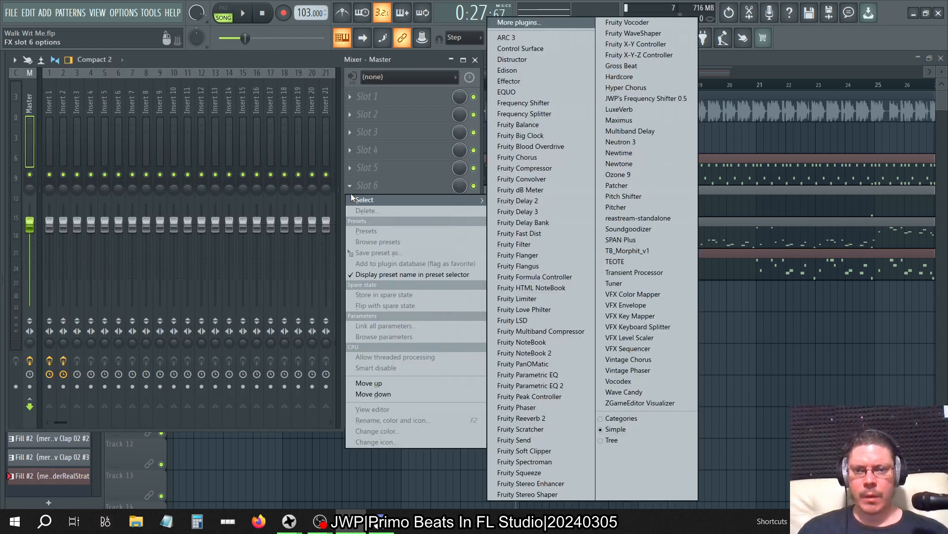
{"action": "left_click", "coordinate": [520, 386]}
{"action": "left_click", "coordinate": [392, 104]}
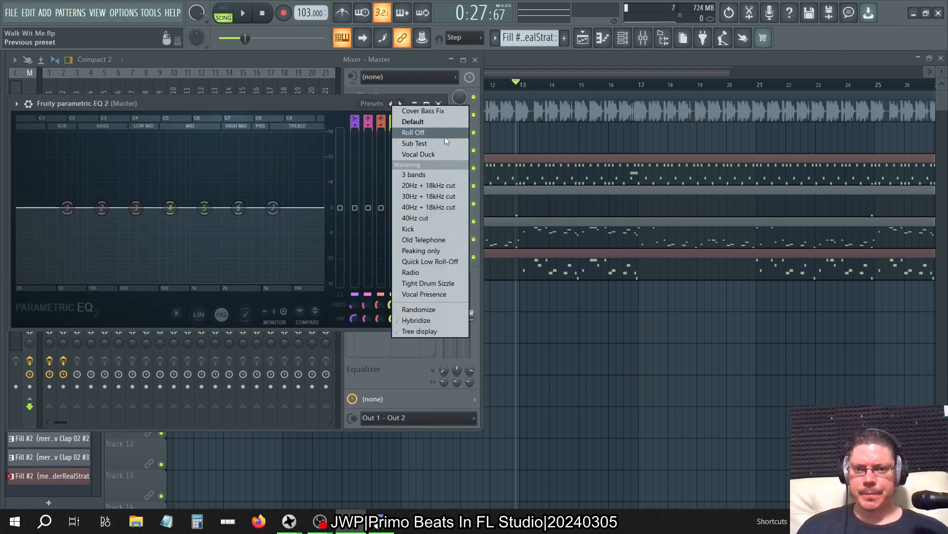
{"action": "left_click", "coordinate": [415, 144]}
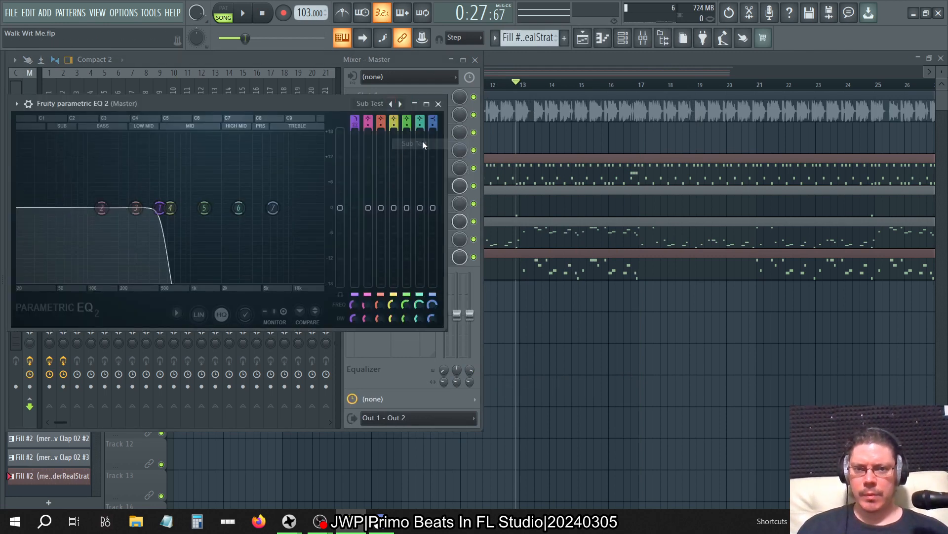
{"action": "left_click", "coordinate": [439, 103]}
- Add Fruity Stereo Enhancer to slot 7 of the Master track
{"action": "left_click", "coordinate": [352, 201]}
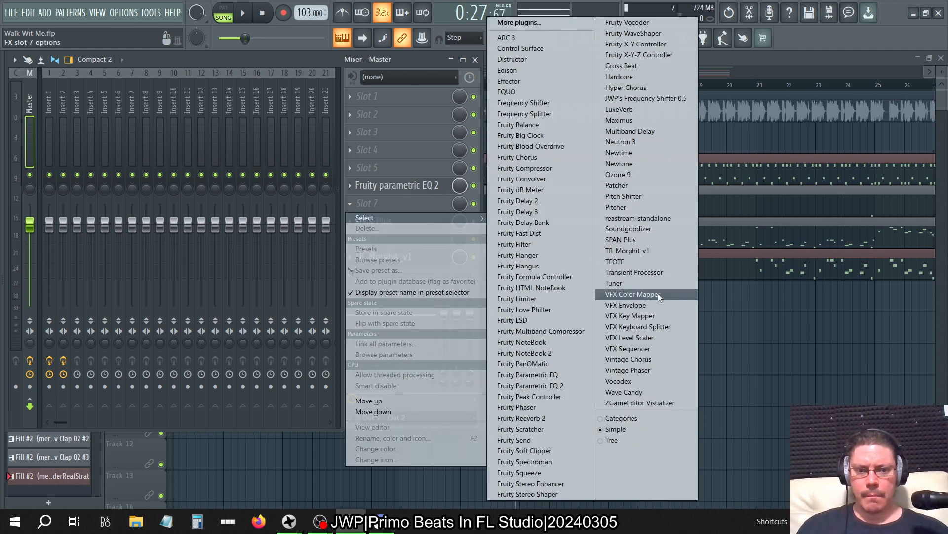
{"action": "left_click", "coordinate": [568, 484]}
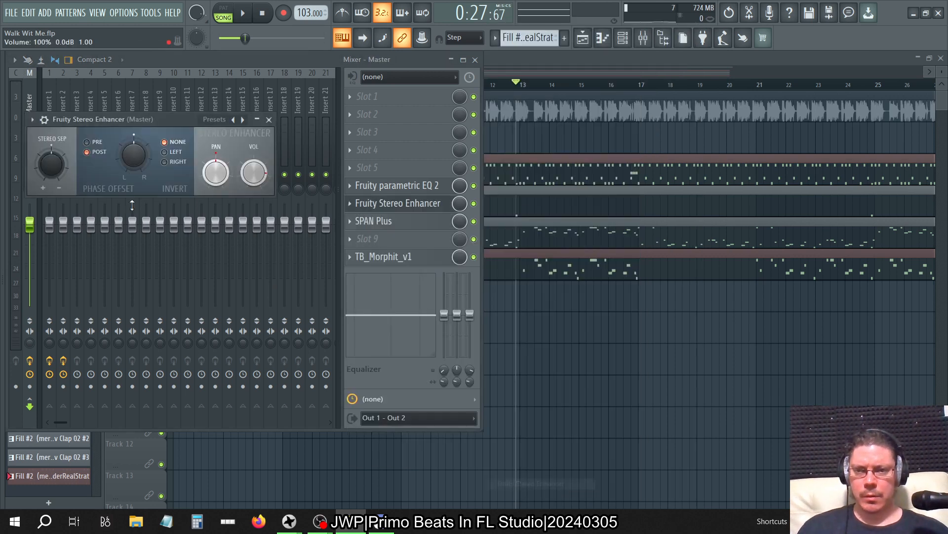
{"action": "left_click", "coordinate": [268, 120]}
- Play the song through the low-frequency filter and spot-check it around bars 17, 13, 11, 9 and 2
{"action": "key", "text": "space"}
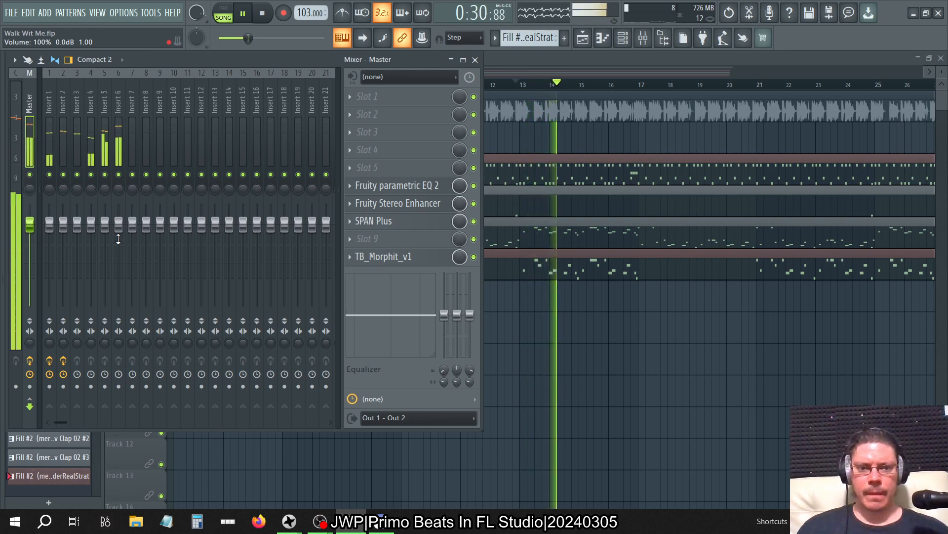
{"action": "left_click", "coordinate": [509, 57]}
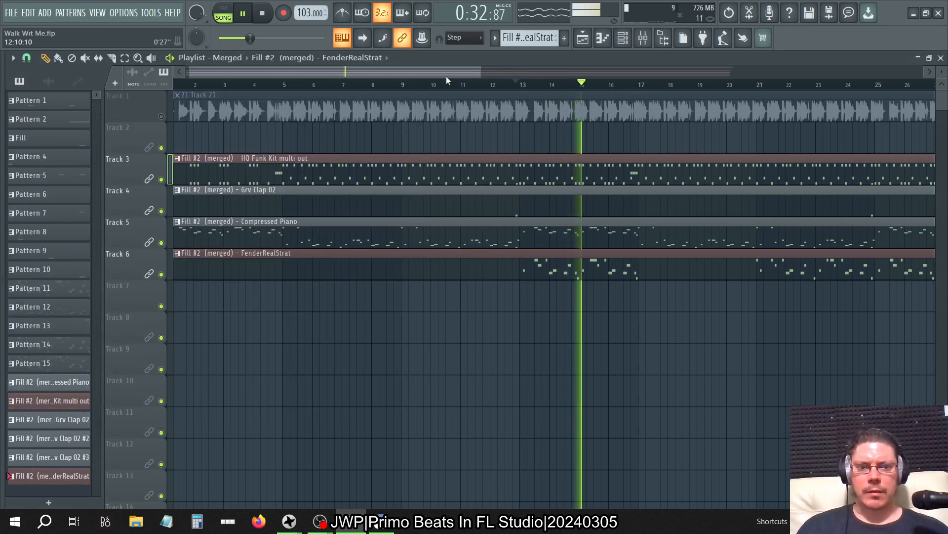
{"action": "left_click", "coordinate": [640, 84]}
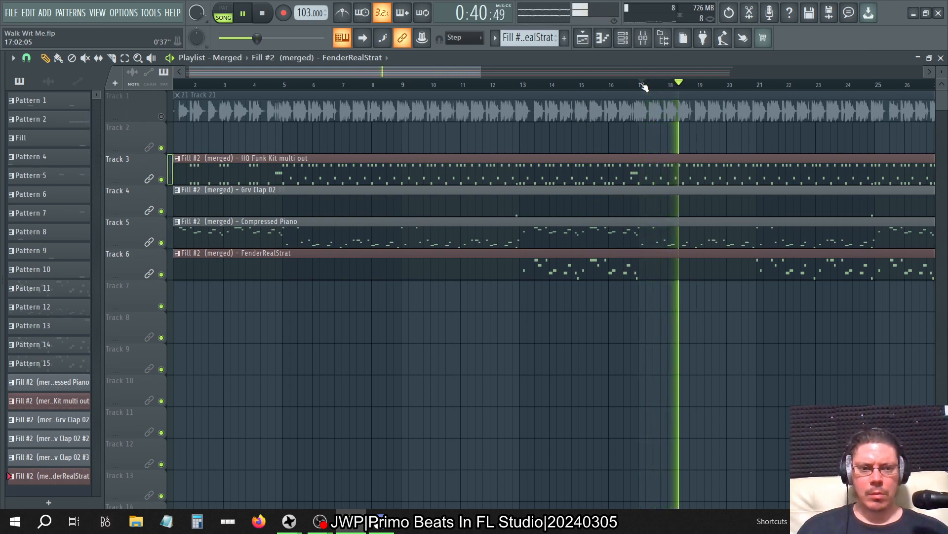
{"action": "left_click", "coordinate": [524, 85]}
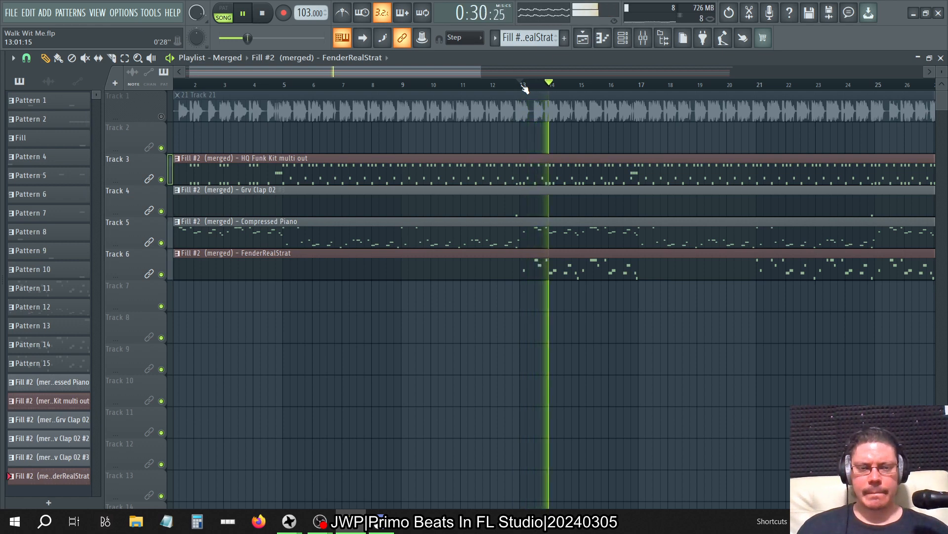
{"action": "left_click", "coordinate": [474, 85]}
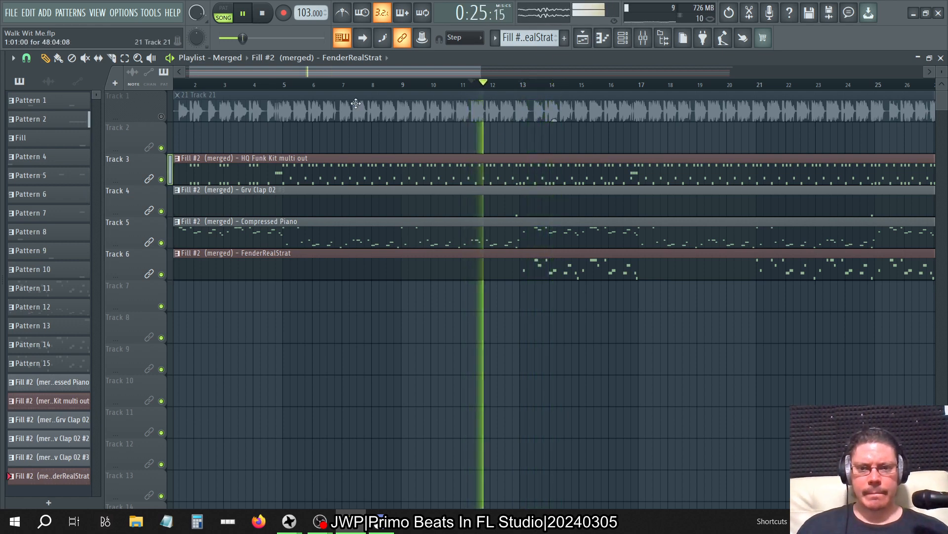
{"action": "left_click", "coordinate": [406, 85]}
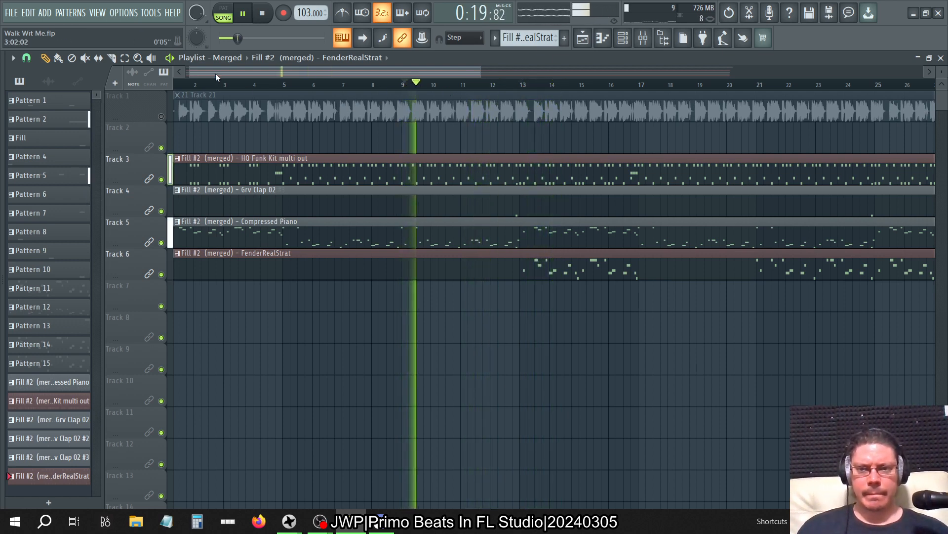
{"action": "left_click", "coordinate": [203, 85]}
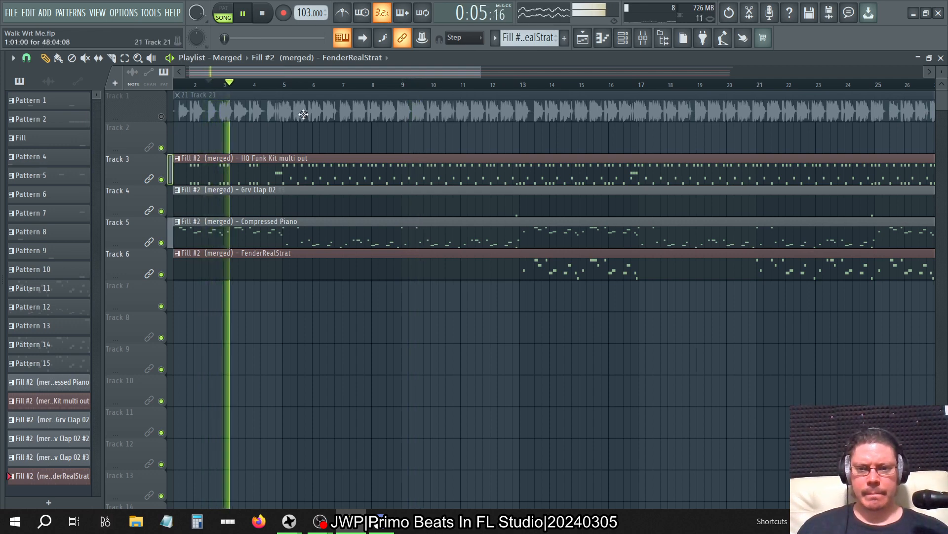
- Close the playlist and open SPAN Plus on the Master track to examine the filtered spectrum during playback
{"action": "left_click", "coordinate": [941, 59]}
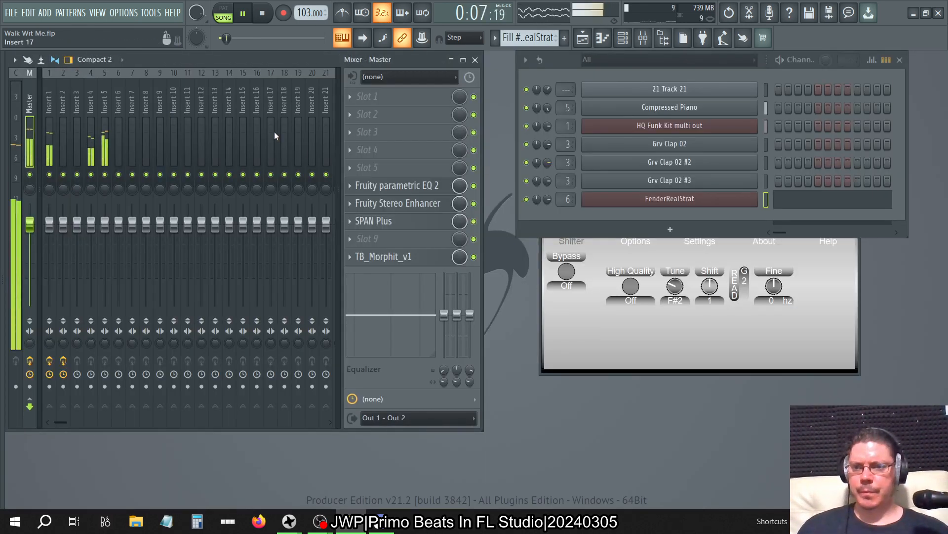
{"action": "left_click", "coordinate": [380, 221]}
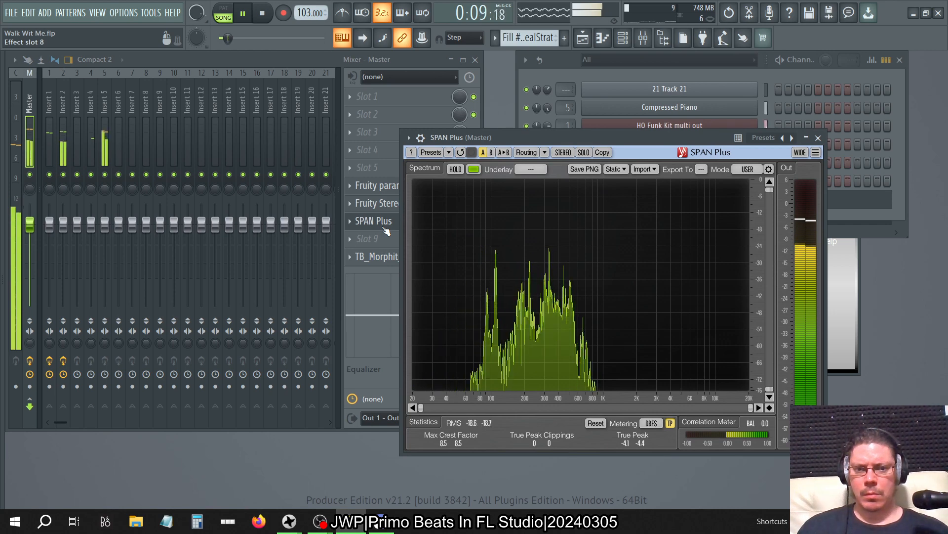
- Mute mixer Inserts 1, 2 and 4 and check the remaining sound's spectrum in SPAN Plus
{"action": "left_click", "coordinate": [49, 175]}
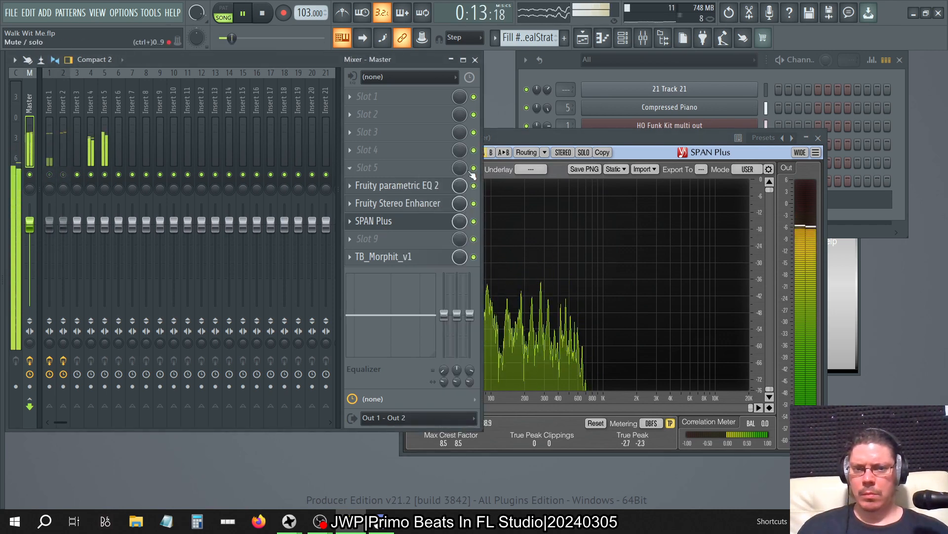
{"action": "left_click", "coordinate": [532, 137]}
{"action": "left_click", "coordinate": [92, 176]}
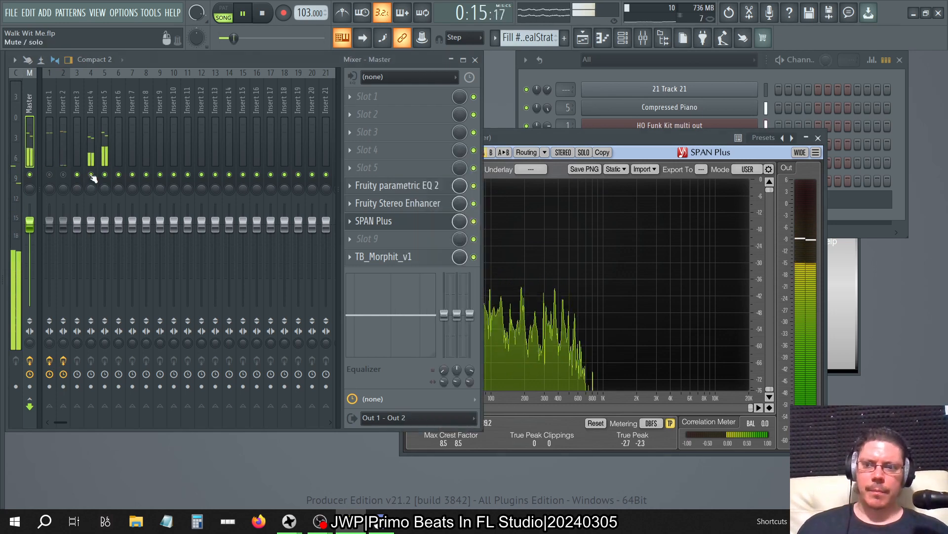
{"action": "left_click", "coordinate": [555, 136]}
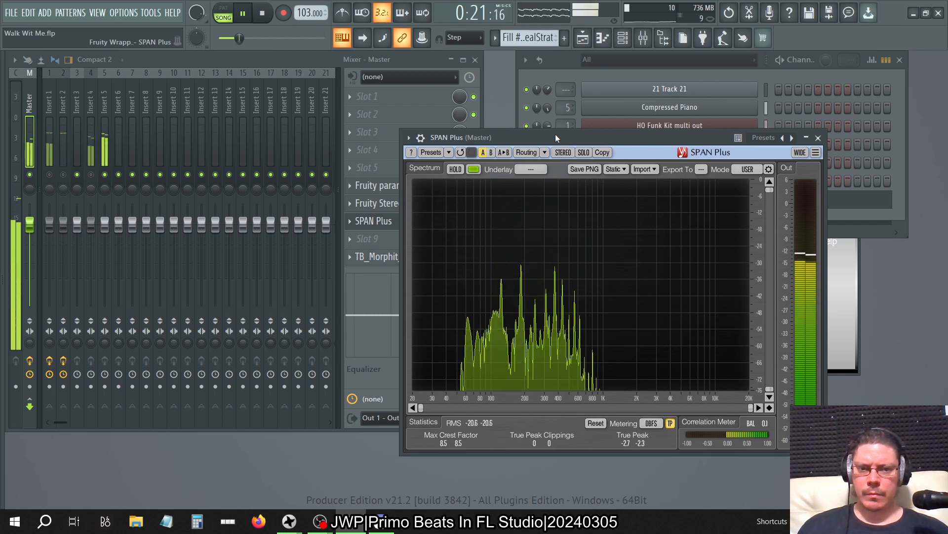
- Restart the song from the beginning with the playlist in view and check its spectrum in SPAN Plus, closing both windows
{"action": "left_click", "coordinate": [623, 39]}
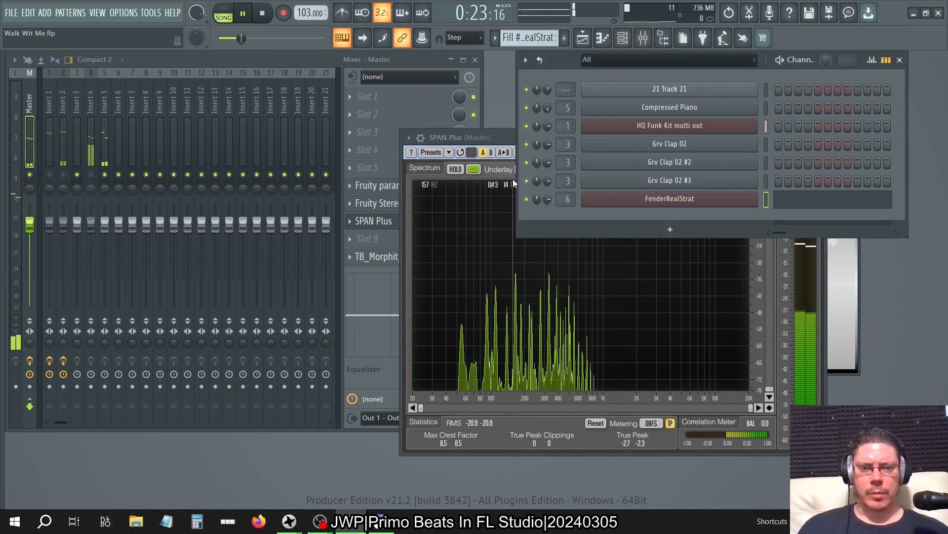
{"action": "left_click", "coordinate": [583, 39]}
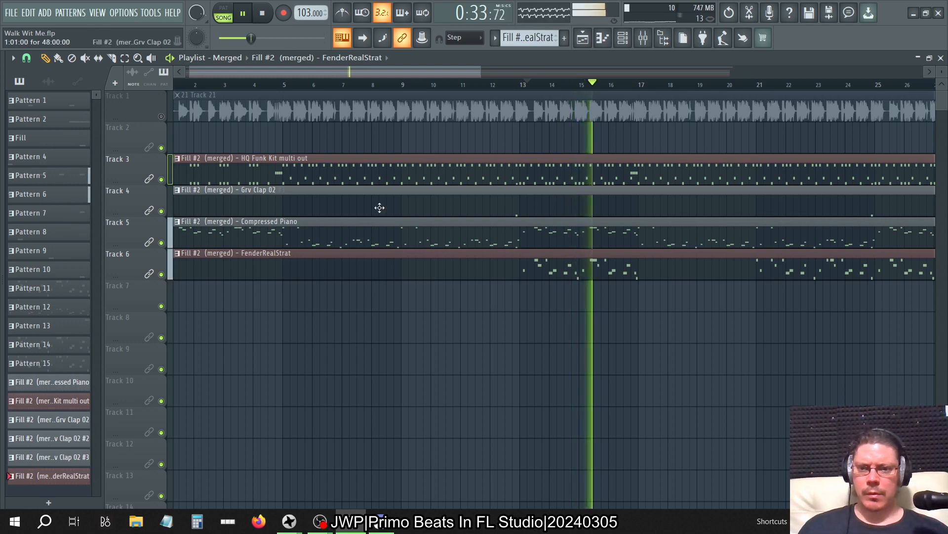
{"action": "left_click", "coordinate": [263, 16]}
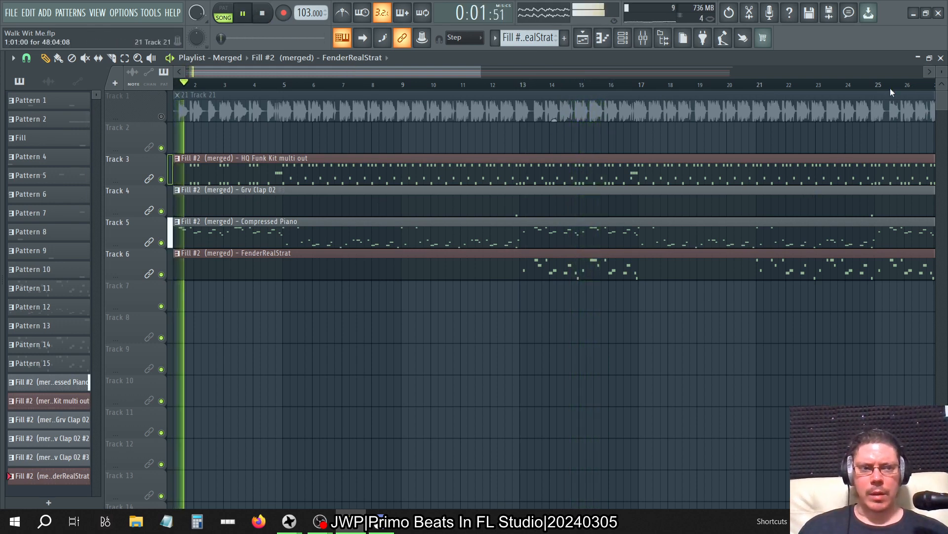
{"action": "left_click", "coordinate": [941, 58]}
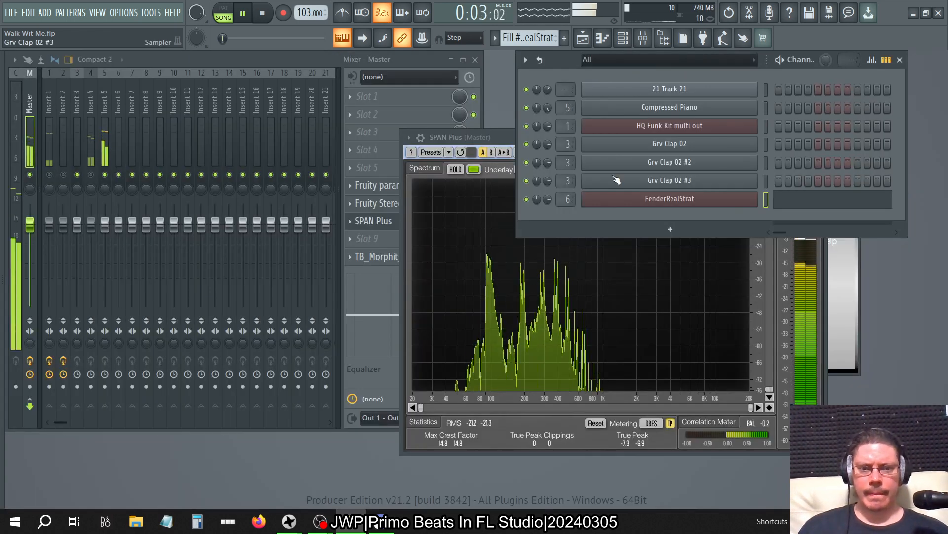
{"action": "left_click", "coordinate": [499, 133]}
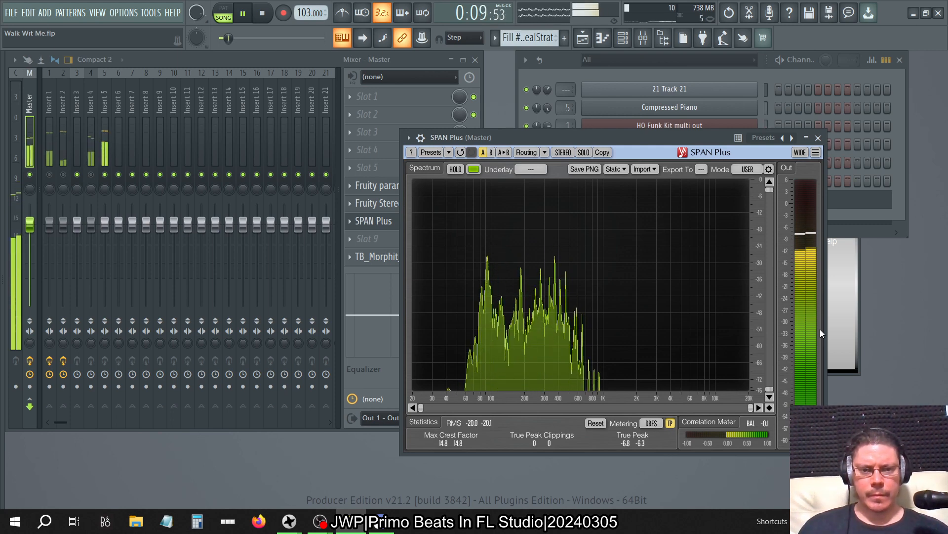
{"action": "left_click", "coordinate": [824, 139]}
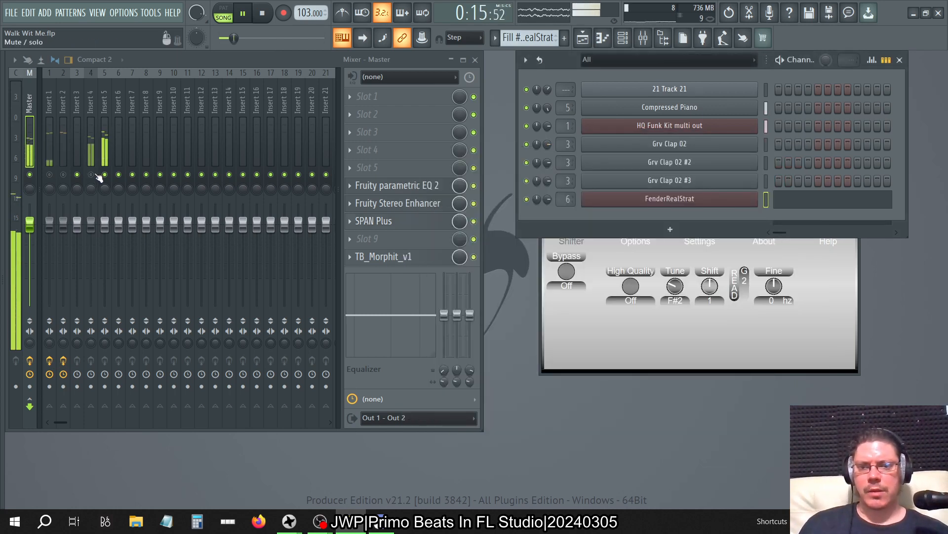
- Load Patcher with the Sub Cleaner preset into slot 1 of Insert 4 and close its editor
{"action": "left_click", "coordinate": [96, 100]}
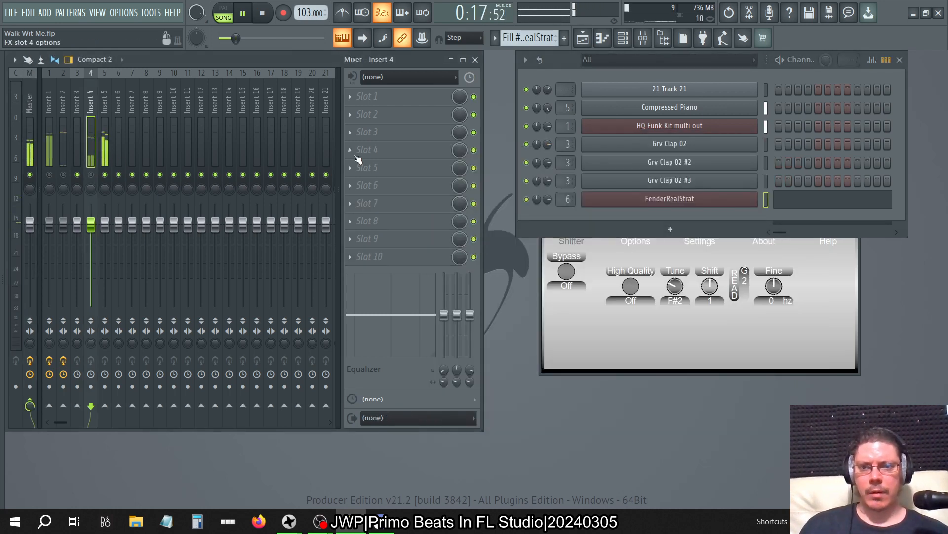
{"action": "left_click", "coordinate": [358, 97]}
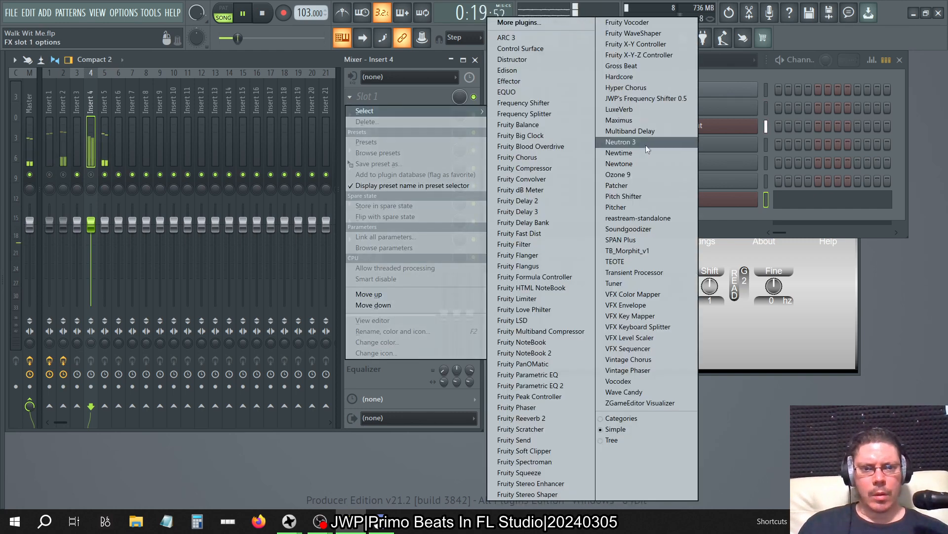
{"action": "left_click", "coordinate": [622, 184]}
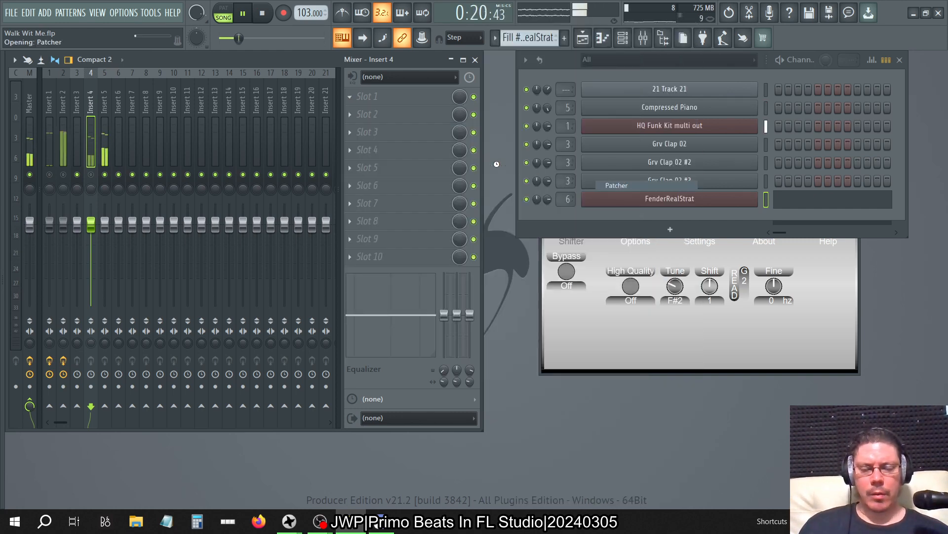
{"action": "left_click", "coordinate": [368, 134]}
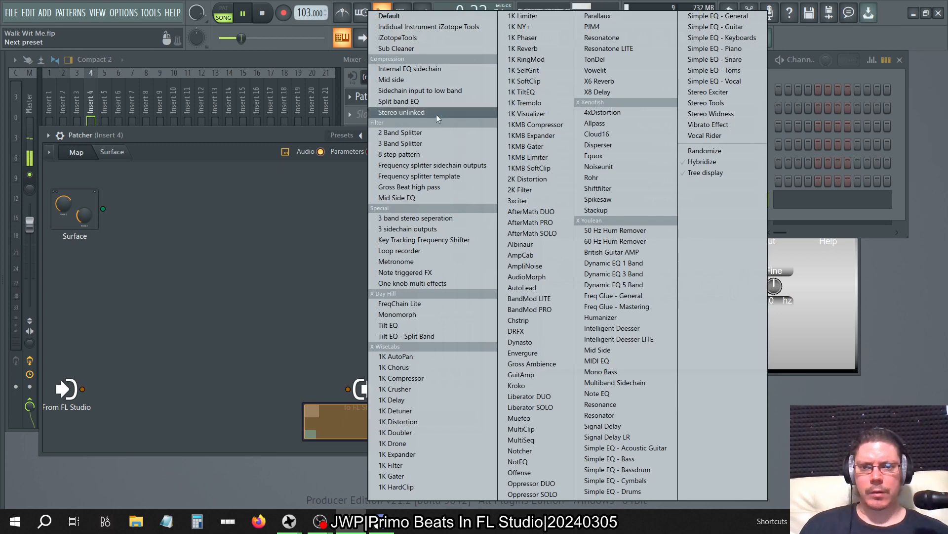
{"action": "left_click", "coordinate": [399, 49]}
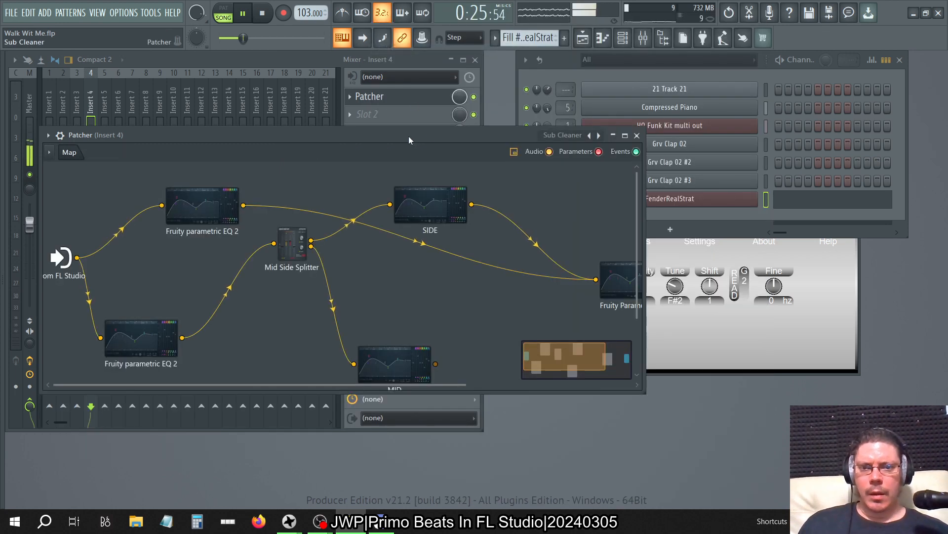
{"action": "left_click", "coordinate": [637, 136]}
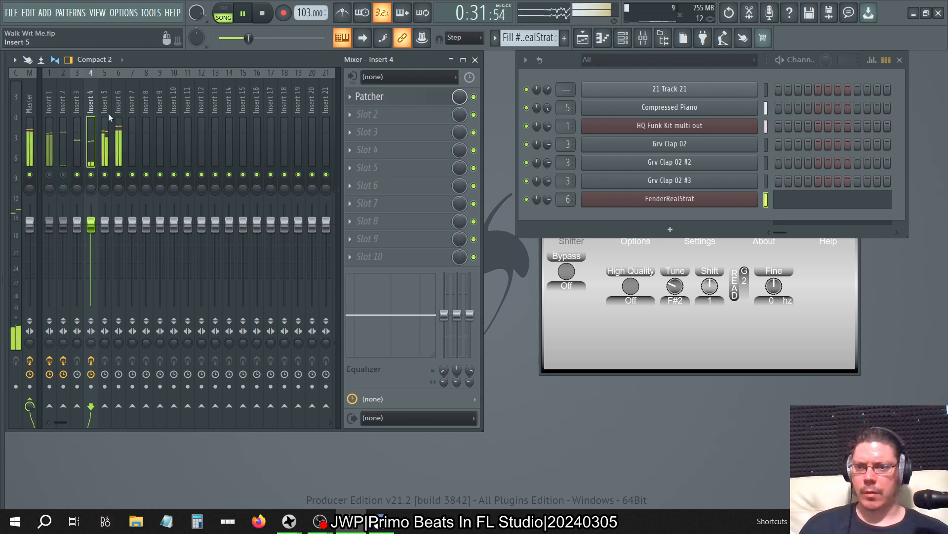
- Mute Insert 5 to audition Insert 6, and copy the Patcher effect state from Insert 4 onto Insert 6
{"action": "left_click", "coordinate": [119, 178]}
{"action": "left_click", "coordinate": [105, 176]}
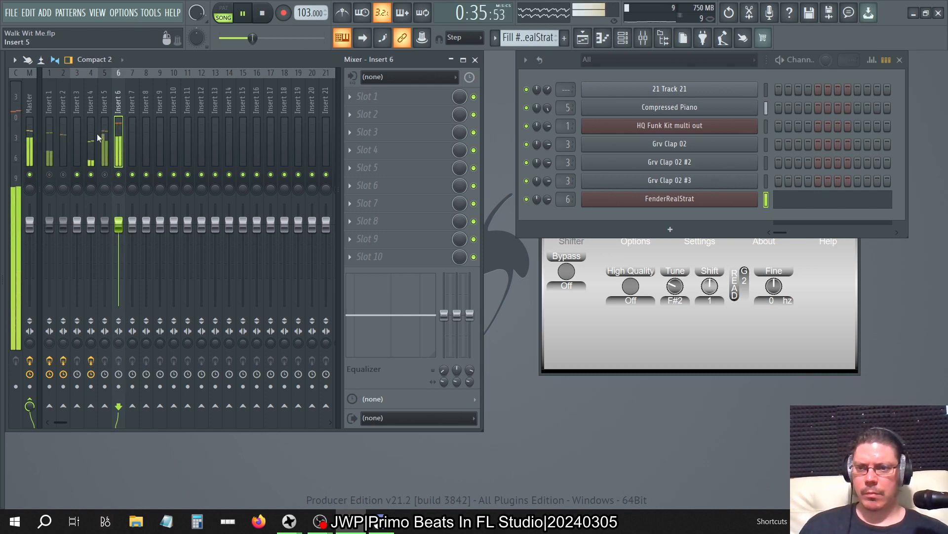
{"action": "left_click", "coordinate": [91, 107]}
{"action": "left_click", "coordinate": [350, 96]}
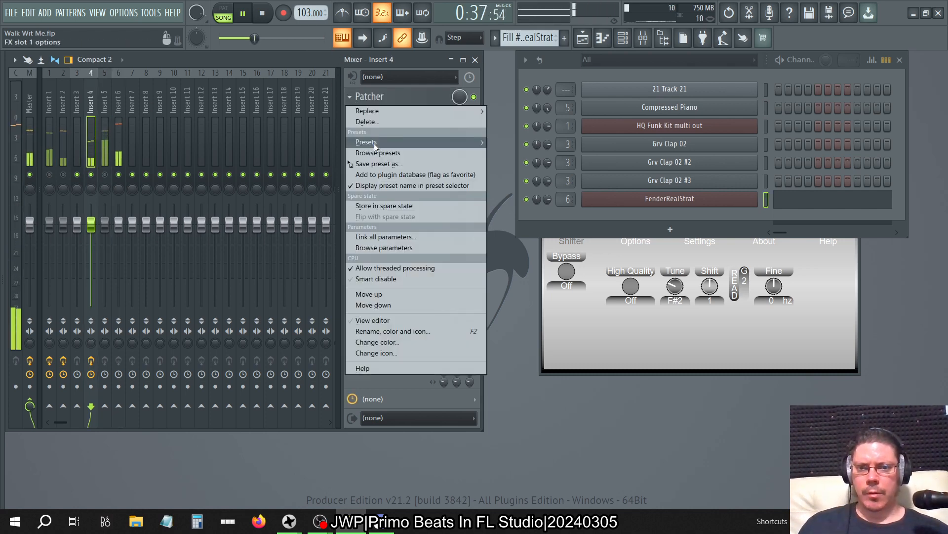
{"action": "left_click_drag", "start_coordinate": [375, 162], "coordinate": [114, 109]}
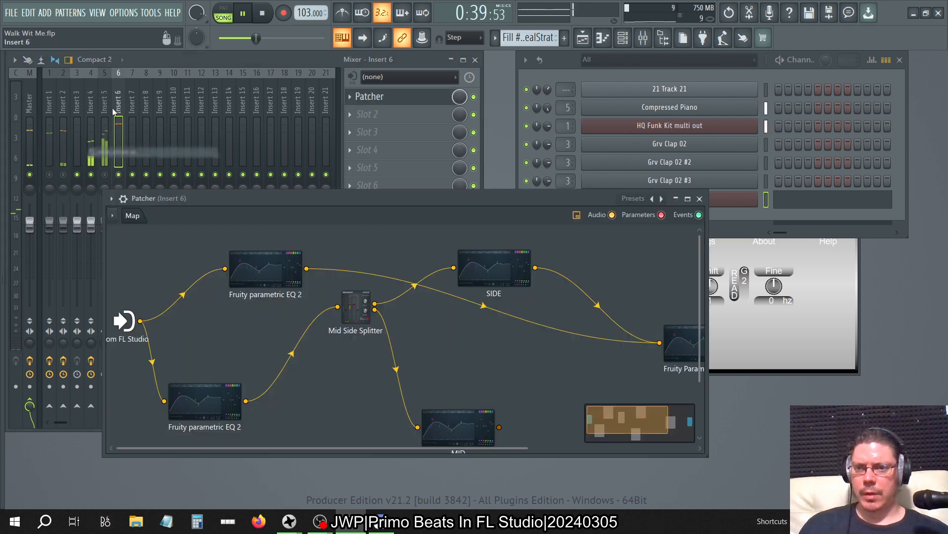
- Delete the Patcher effect from slot 1 of Insert 4
{"action": "left_click", "coordinate": [91, 105]}
{"action": "left_click", "coordinate": [351, 97]}
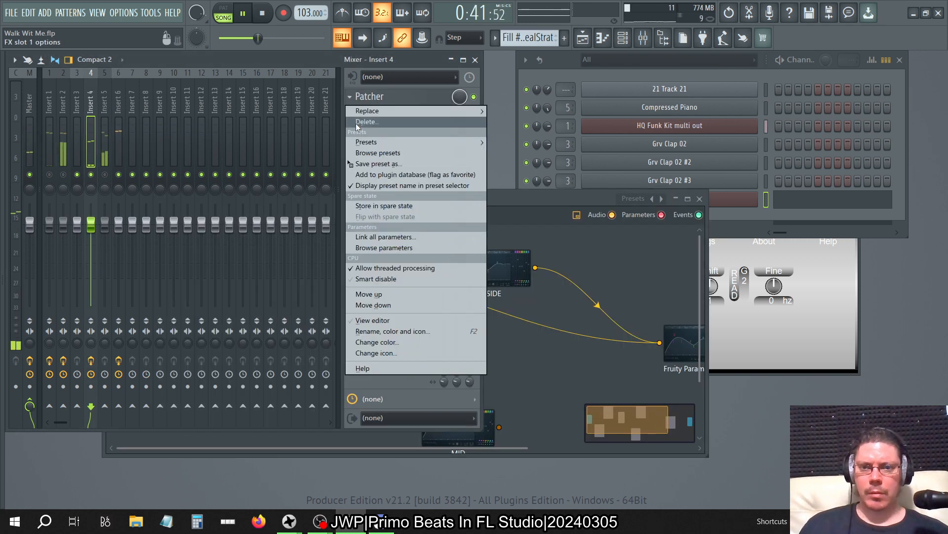
{"action": "left_click", "coordinate": [356, 123]}
{"action": "key", "text": "Return"}
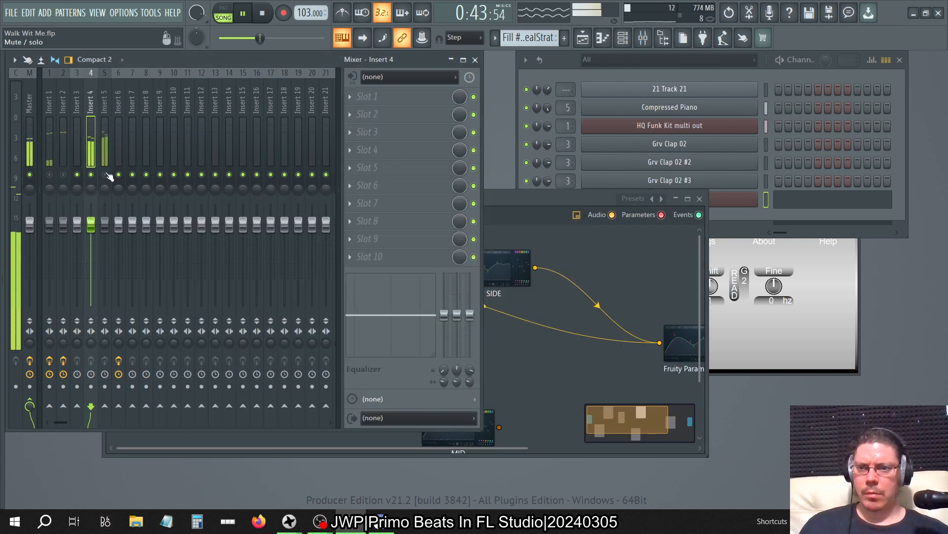
- Check the song in the playlist and compare the Master with Fruity parametric EQ 2 and Fruity Stereo Enhancer bypassed and active
{"action": "left_click", "coordinate": [582, 40]}
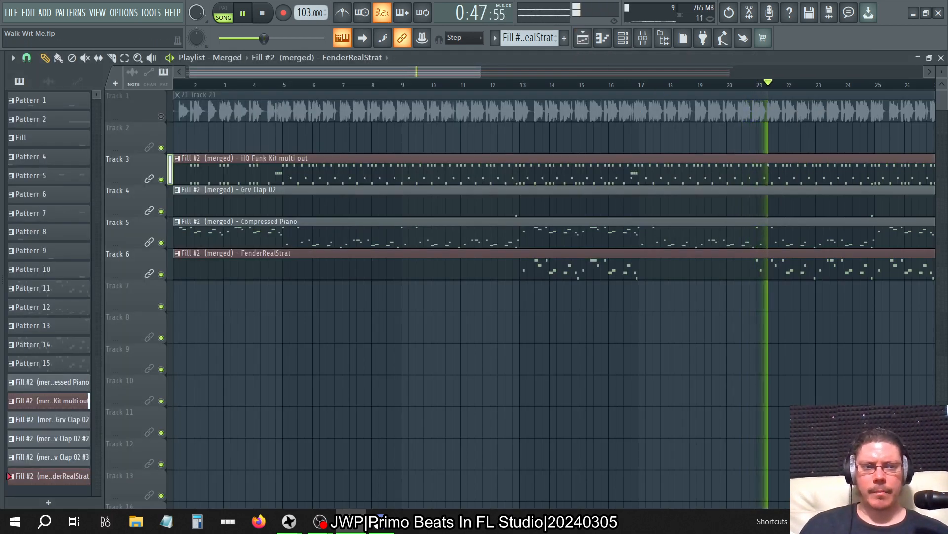
{"action": "left_click", "coordinate": [941, 58]}
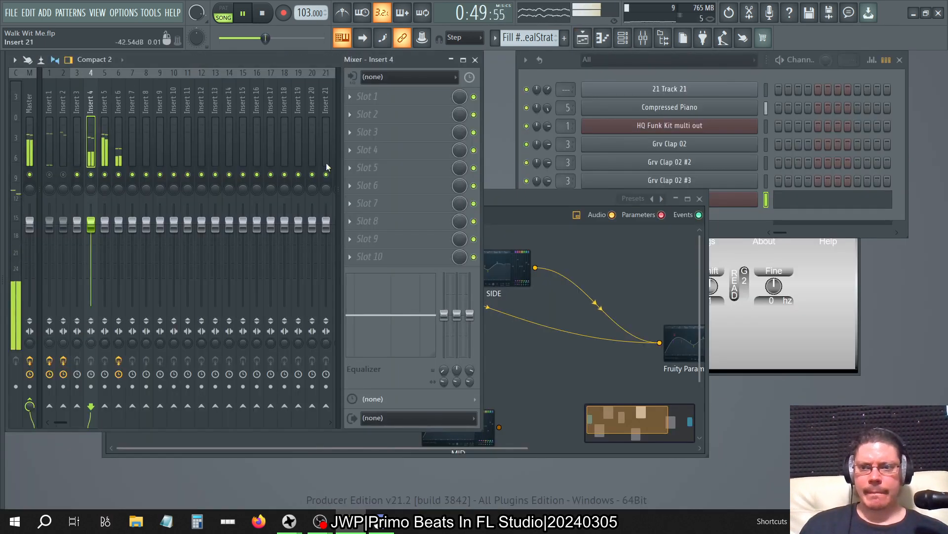
{"action": "left_click", "coordinate": [28, 104]}
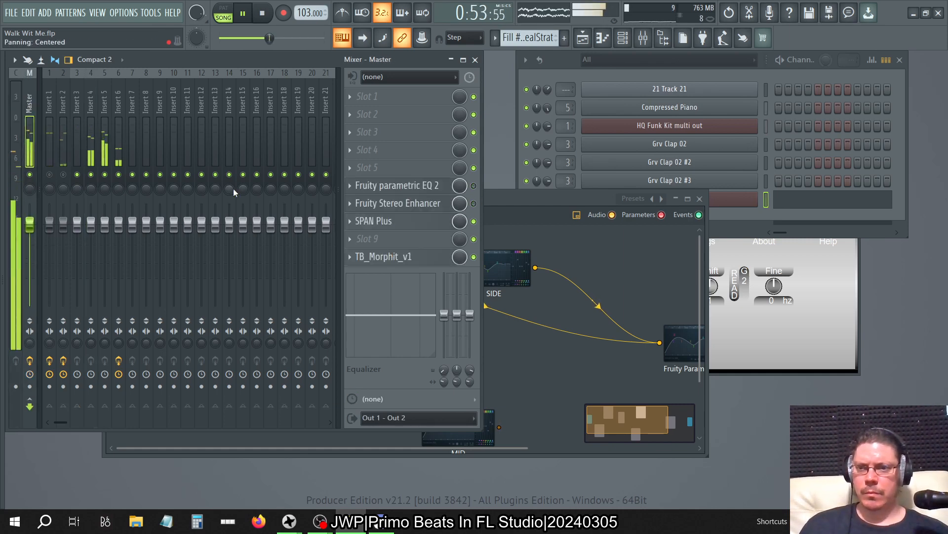
{"action": "left_click", "coordinate": [119, 101]}
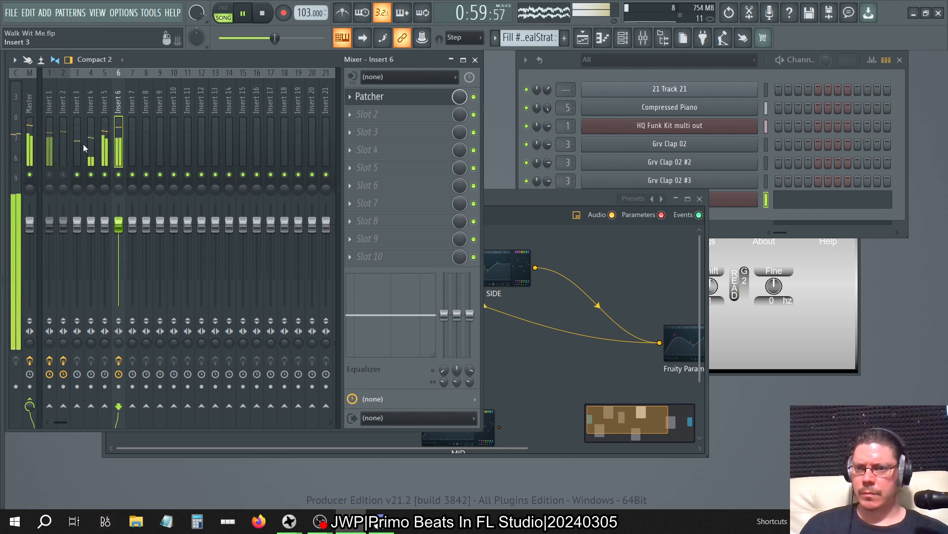
{"action": "left_click", "coordinate": [34, 110]}
{"action": "left_click", "coordinate": [474, 186]}
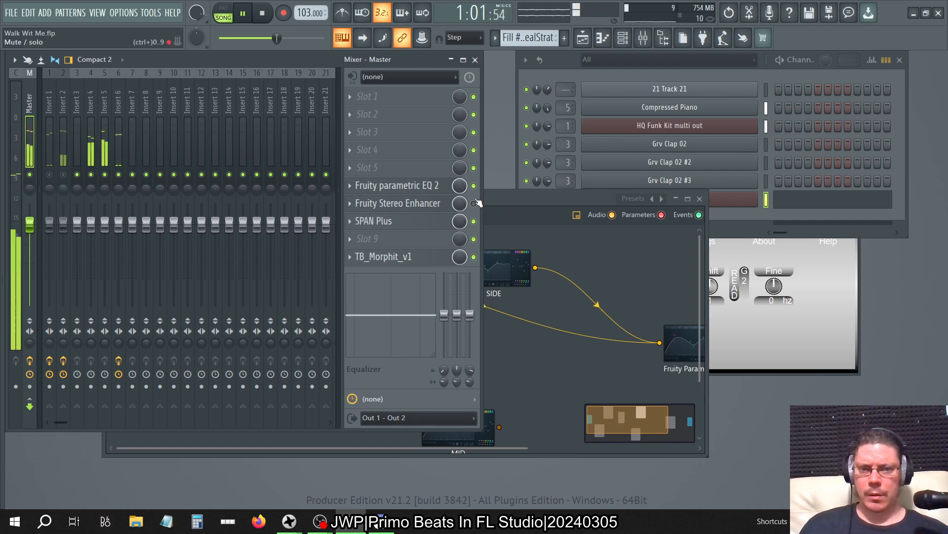
- Audition Insert 6 with Patcher bypassed, and disable Fruity parametric EQ 2 and Fruity Stereo Enhancer on the Master
{"action": "left_click", "coordinate": [52, 150]}
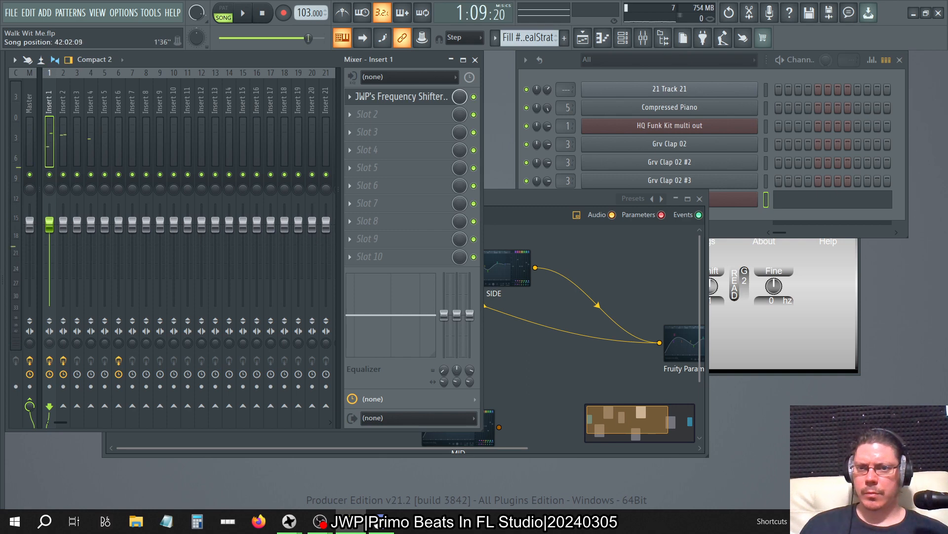
{"action": "left_click", "coordinate": [118, 93]}
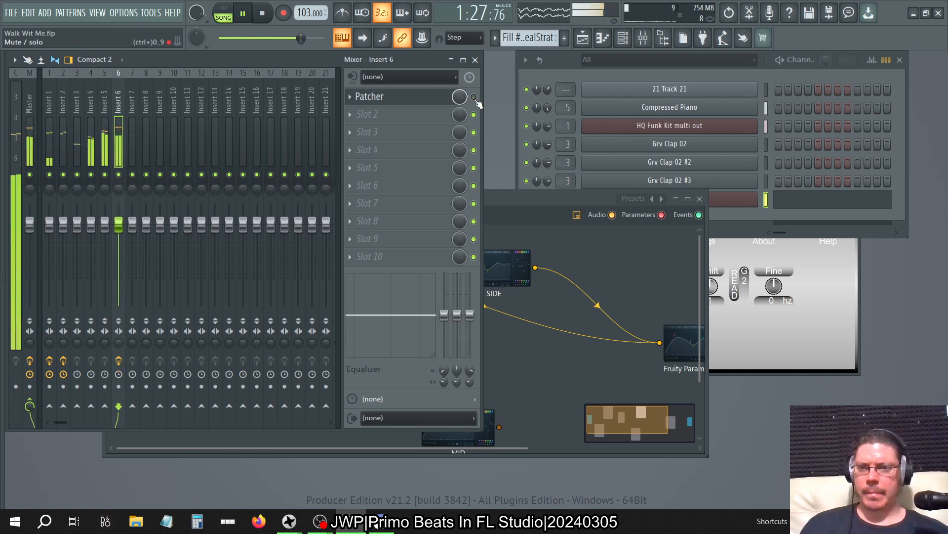
{"action": "left_click", "coordinate": [32, 102]}
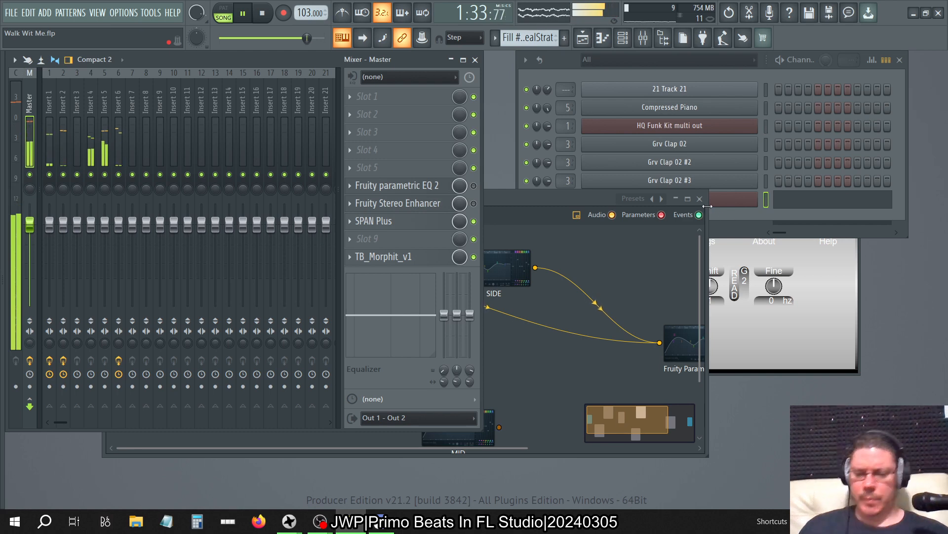
{"action": "key", "text": "XF86AudioRaiseVolume"}
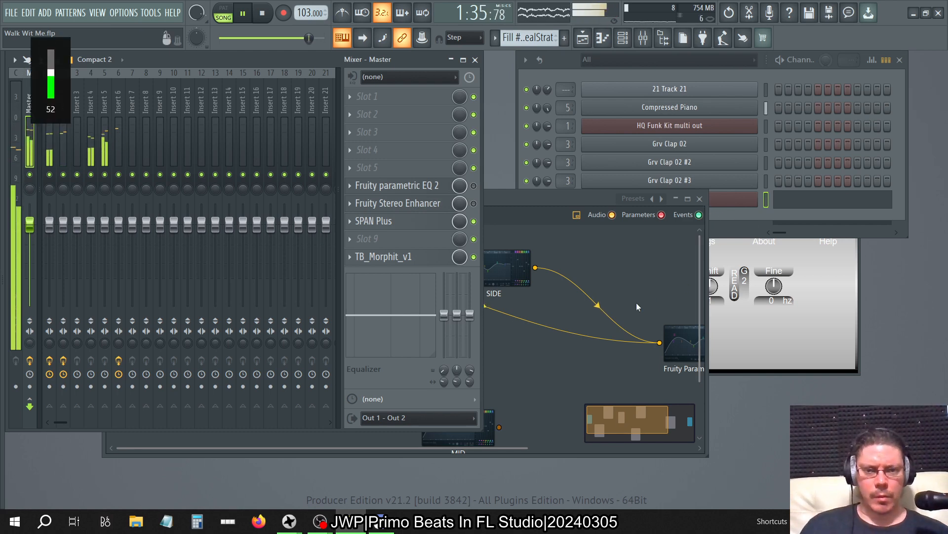
- Close the Patcher editor and all other open windows, leaving only a reopened mixer
{"action": "left_click", "coordinate": [700, 198]}
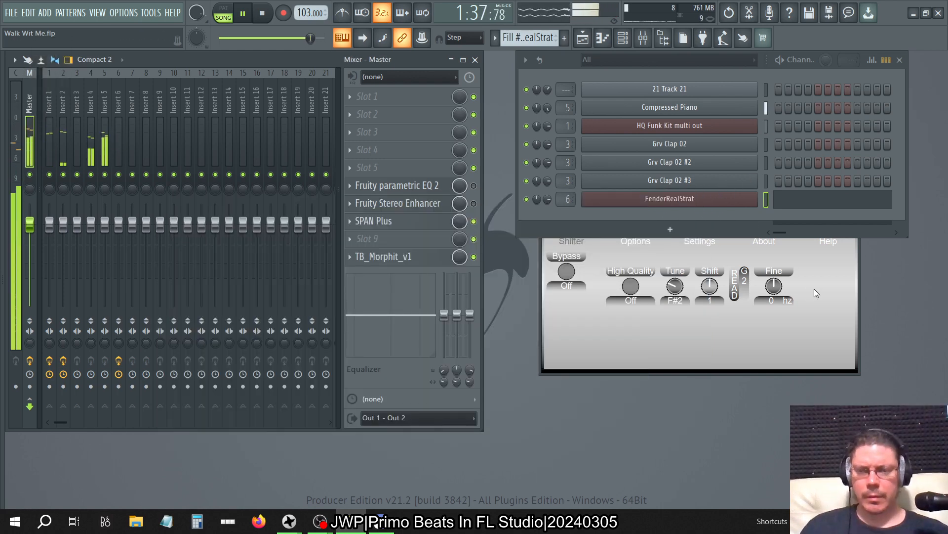
{"action": "key", "text": "F12"}
{"action": "left_click", "coordinate": [650, 36]}
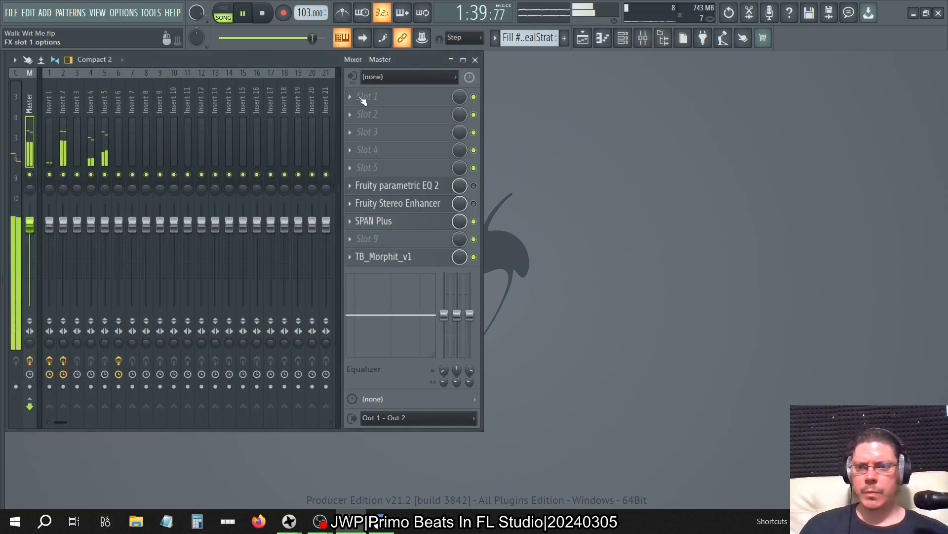
- Stop playback and disable the effect slots of Inserts 1, 2 and 6
{"action": "left_click", "coordinate": [159, 99]}
{"action": "left_click", "coordinate": [49, 101]}
{"action": "left_click", "coordinate": [263, 13]}
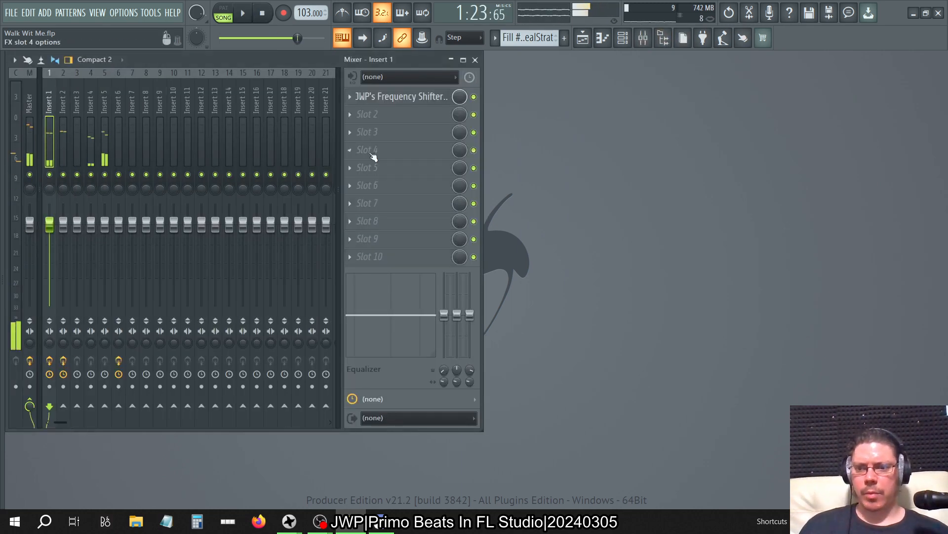
{"action": "left_click", "coordinate": [49, 361]}
{"action": "left_click", "coordinate": [64, 361]}
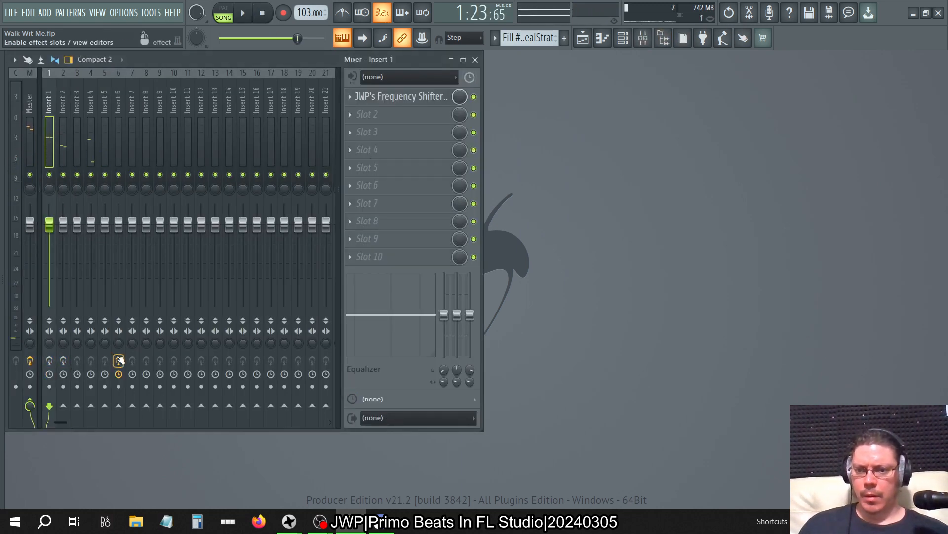
{"action": "left_click", "coordinate": [119, 360]}
- Open the channel rack and switch the selected pattern back to Pattern 1
{"action": "left_click", "coordinate": [622, 37]}
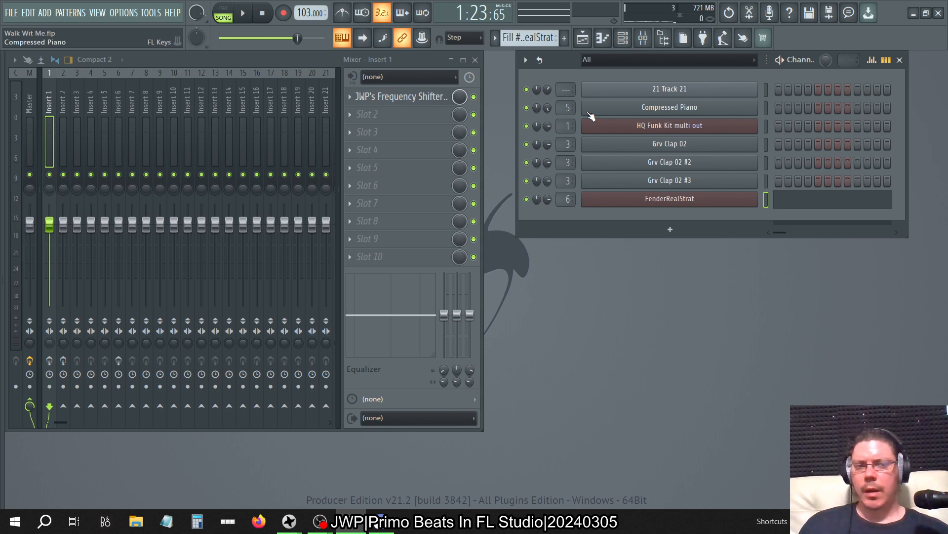
{"action": "key", "text": "KP_Subtract"}
{"action": "key", "text": "KP_Subtract"}
{"action": "key", "text": "KP_Subtract"}
{"action": "key", "text": "KP_Subtract"}
{"action": "key", "text": "KP_Subtract"}
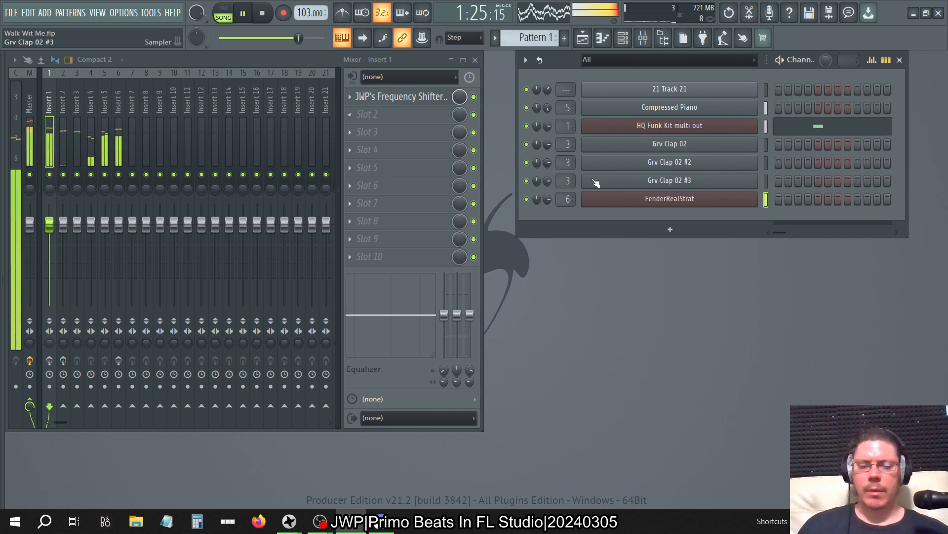
- Stop playback, save the project and move the Compressed Piano channel down to just above FenderRealStrat
{"action": "key", "text": "space"}
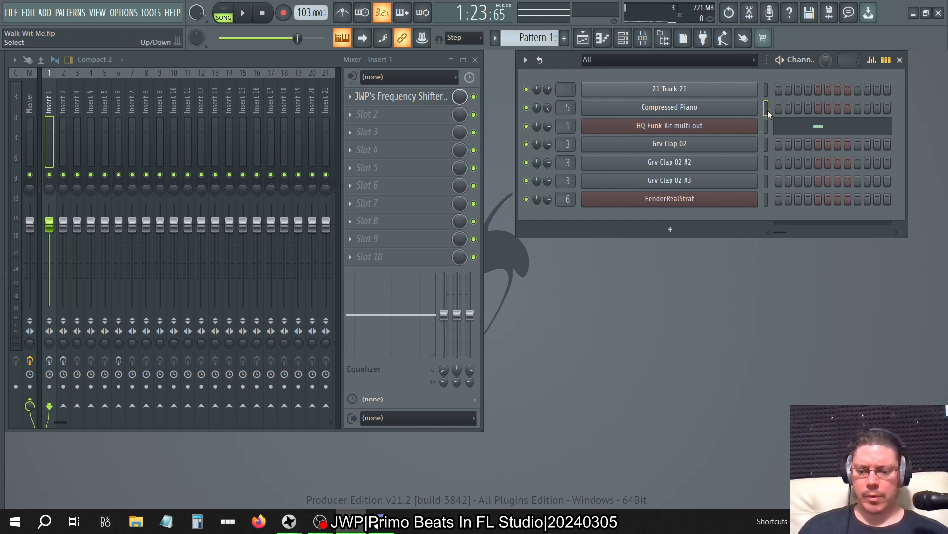
{"action": "key", "text": "ctrl+s"}
{"action": "key", "text": "alt+Down"}
{"action": "key", "text": "alt+Down"}
{"action": "key", "text": "alt+Down"}
{"action": "key", "text": "alt+Down"}
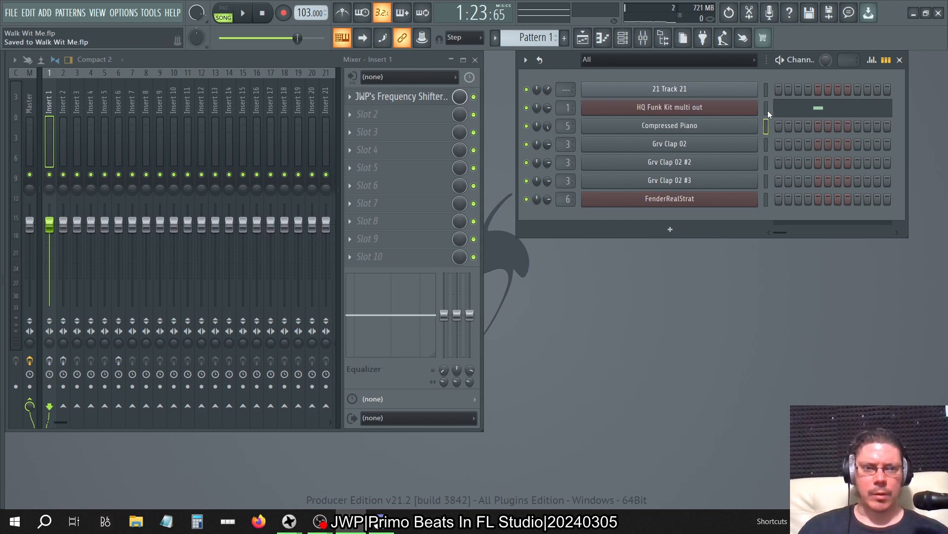
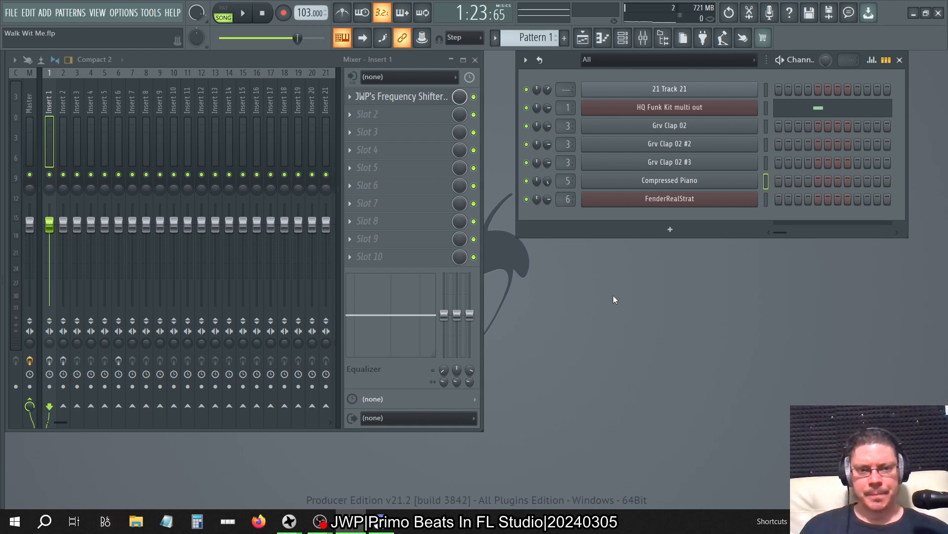
- Check the effect slots of several mixer inserts, working down from Insert 11 to Inserts 2 and 3
{"action": "left_click", "coordinate": [275, 96]}
{"action": "left_click", "coordinate": [188, 99]}
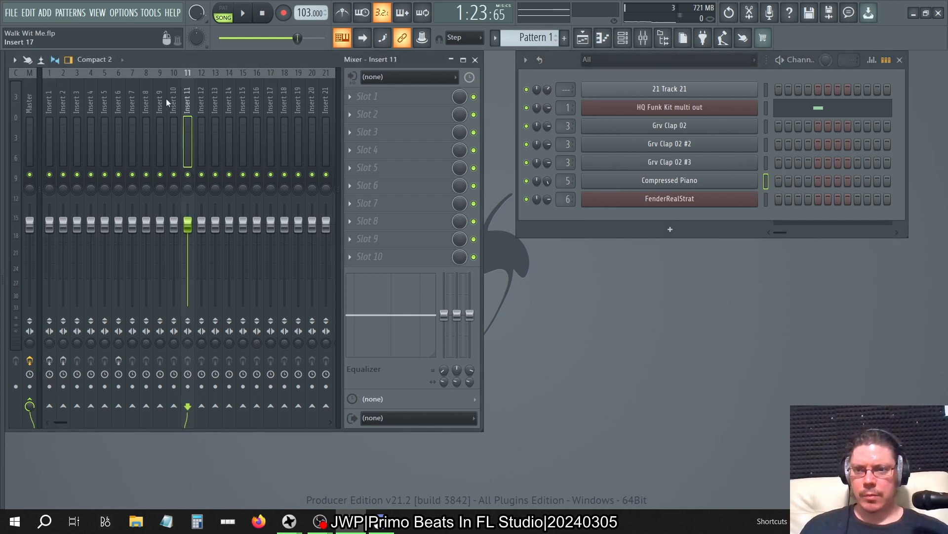
{"action": "left_click", "coordinate": [132, 96]}
{"action": "left_click", "coordinate": [274, 86]}
{"action": "left_click", "coordinate": [114, 78]}
{"action": "left_click", "coordinate": [104, 86]}
{"action": "left_click", "coordinate": [90, 93]}
{"action": "left_click", "coordinate": [77, 97]}
{"action": "left_click", "coordinate": [65, 100]}
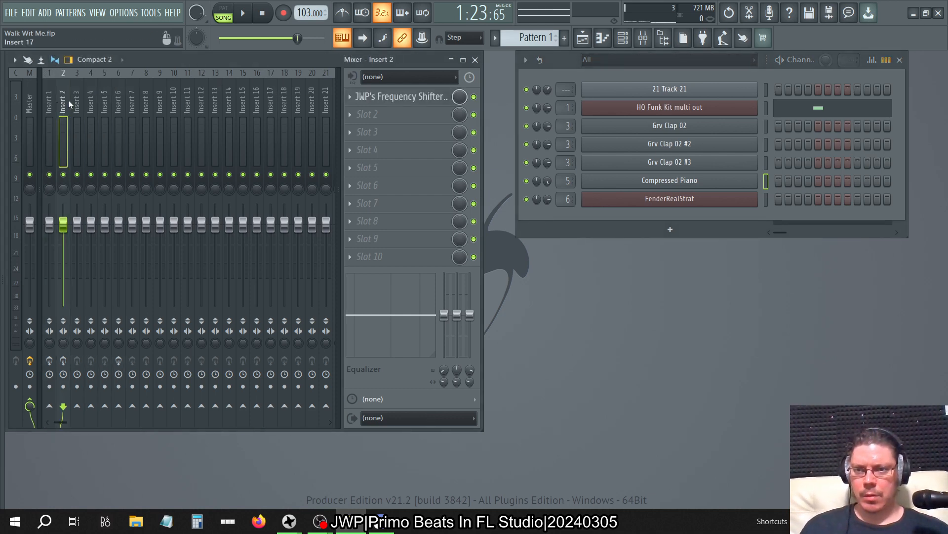
{"action": "left_click", "coordinate": [82, 97]}
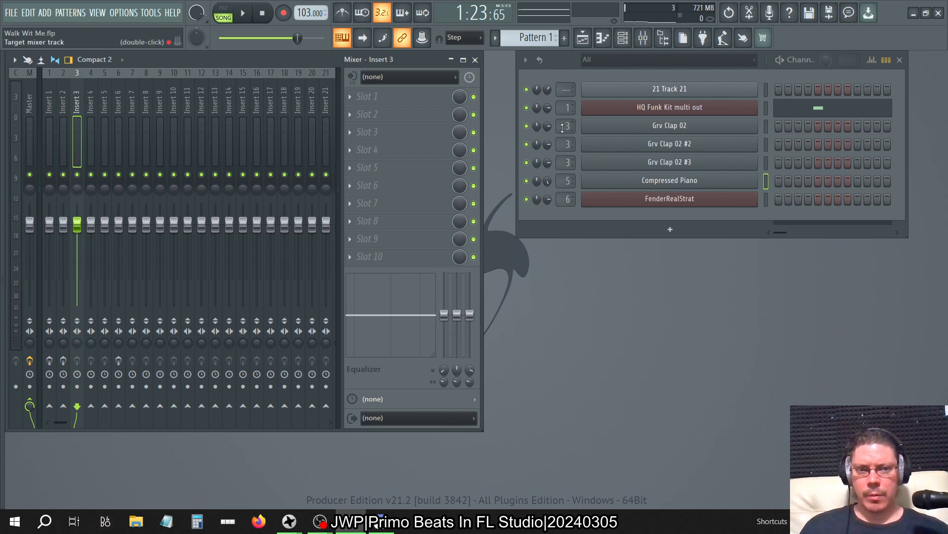
- Open the HQ Funk Kit multi out drum plugin and check its pad outputs, including Floor Tom, against the mixer during playback
{"action": "left_click", "coordinate": [635, 110]}
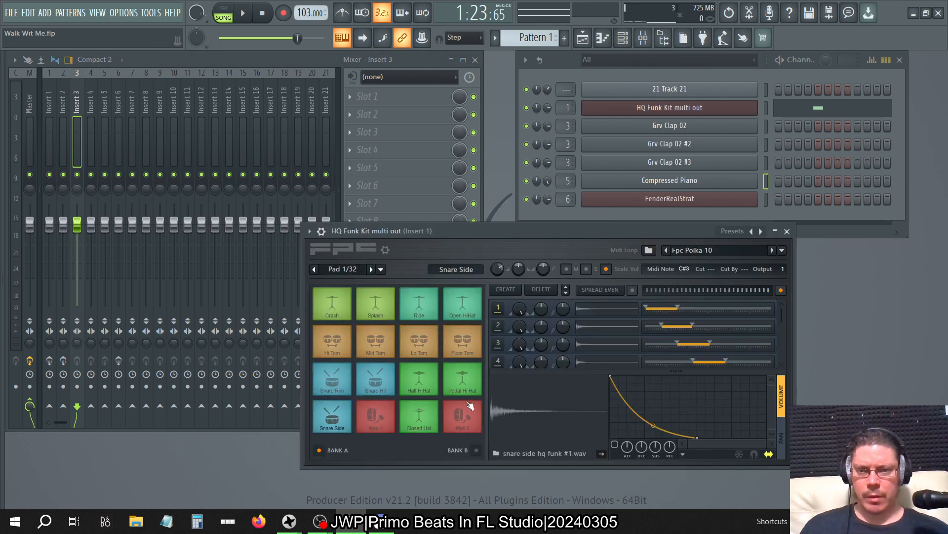
{"action": "mouse_move", "coordinate": [101, 101]}
{"action": "left_mouse_down"}
{"action": "mouse_move", "coordinate": [55, 100]}
{"action": "mouse_move", "coordinate": [90, 102]}
{"action": "left_mouse_up"}
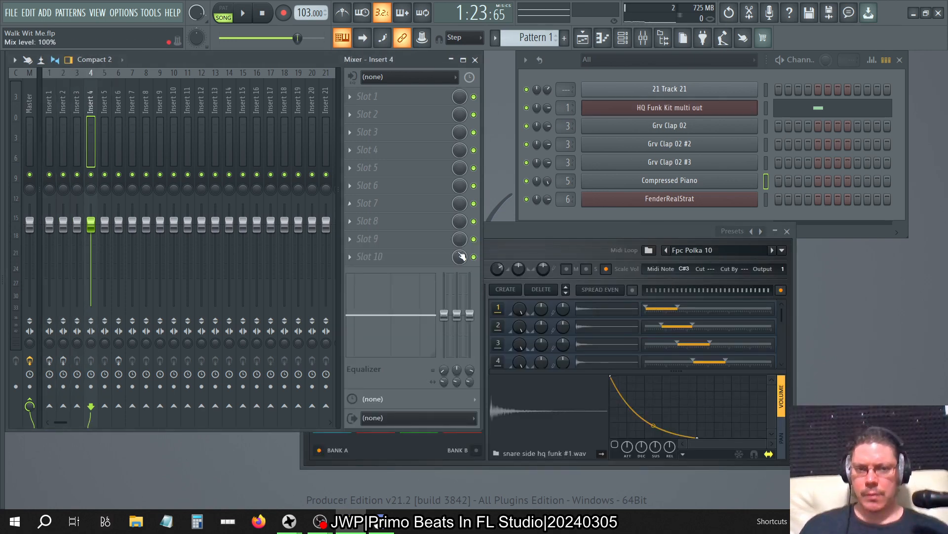
{"action": "left_click", "coordinate": [528, 250]}
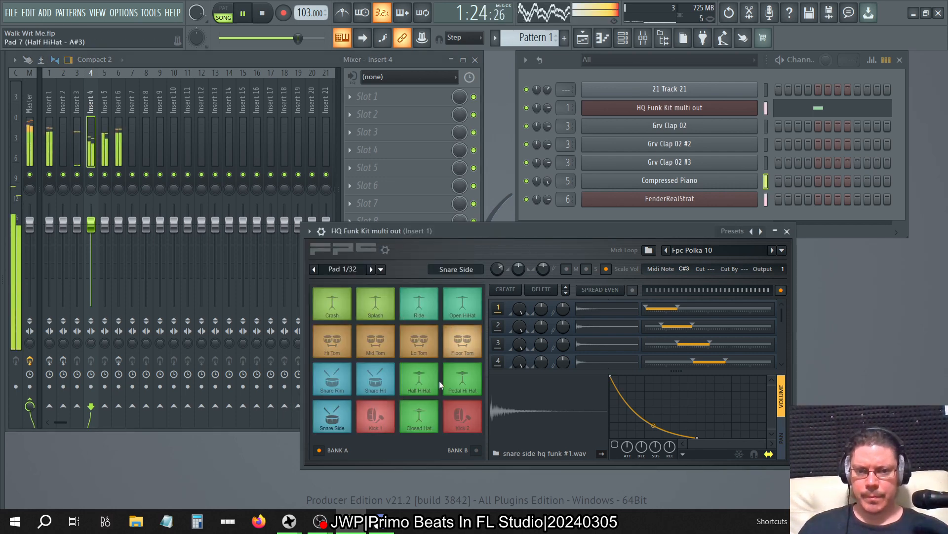
{"action": "left_click", "coordinate": [464, 346]}
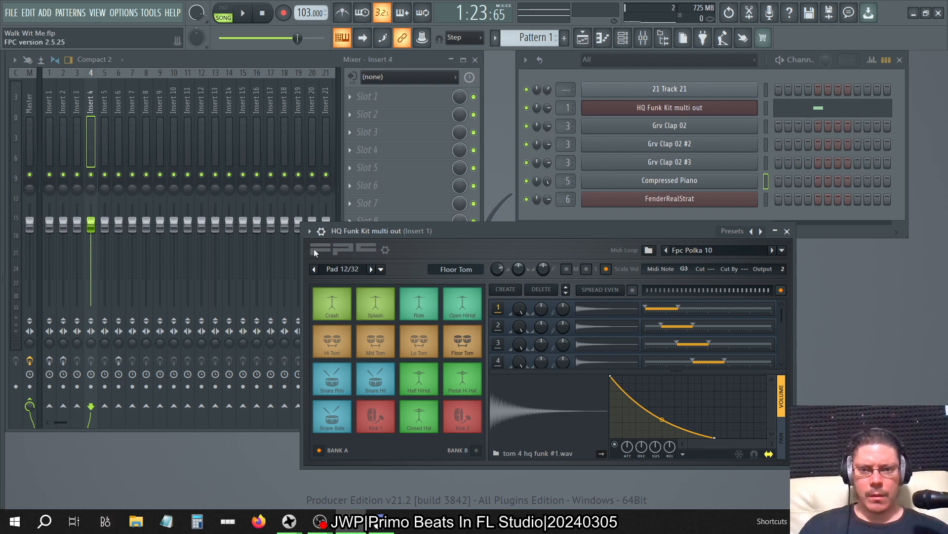
{"action": "key", "text": "space"}
{"action": "key", "text": "space"}
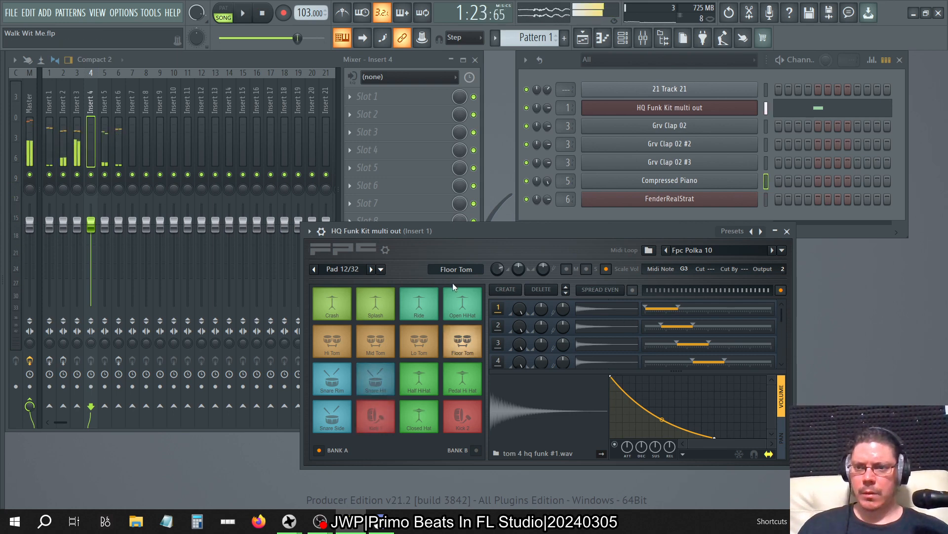
- Route the three Grv Clap channels, Compressed Piano and FenderRealStrat to mixer tracks 4, 5, 6, 7 and 8
{"action": "left_click", "coordinate": [567, 126]}
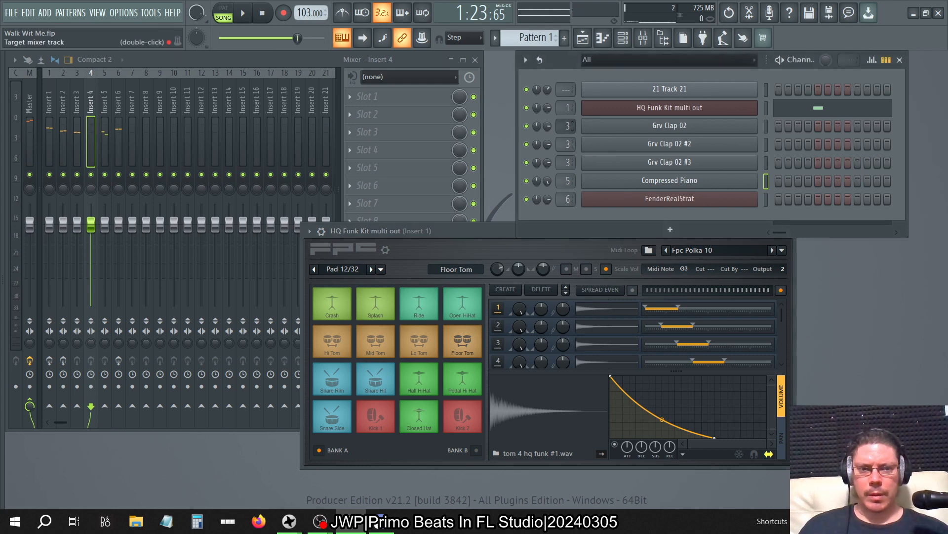
{"action": "left_click_drag", "start_coordinate": [567, 141], "coordinate": [566, 188]}
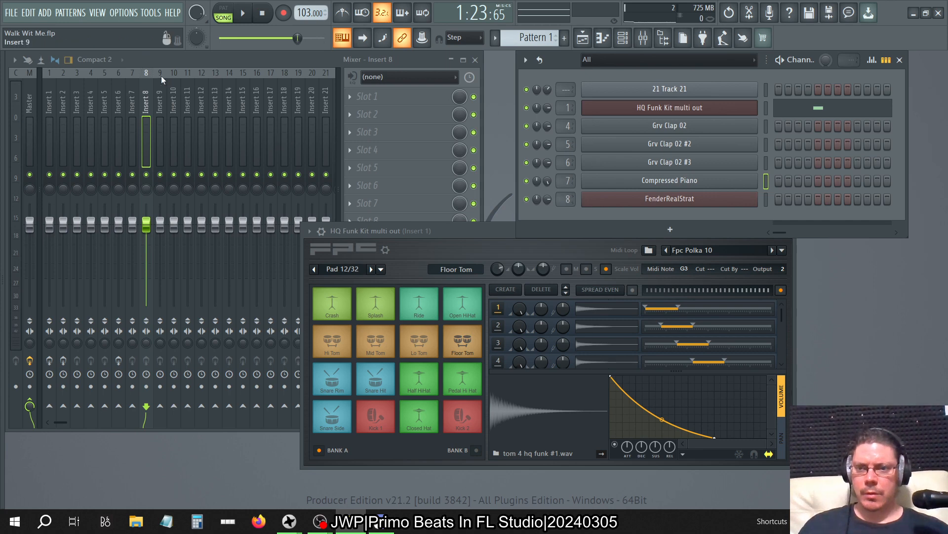
{"action": "left_click_drag", "start_coordinate": [161, 77], "coordinate": [8, 126]}
- Route the selected channels from HQ Funk Kit multi out through FenderRealStrat to consecutive mixer tracks starting at Insert 1
{"action": "left_click", "coordinate": [4, 125]}
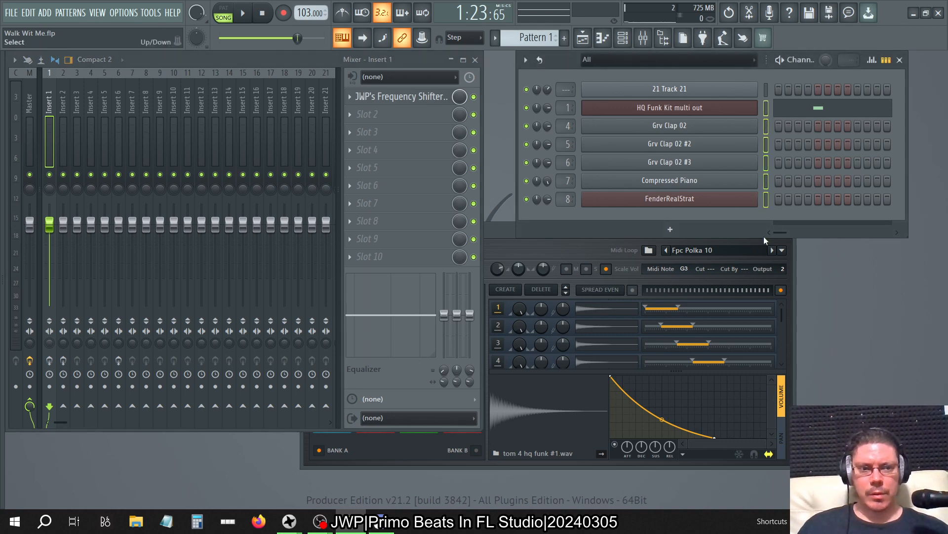
{"action": "left_click", "coordinate": [51, 103]}
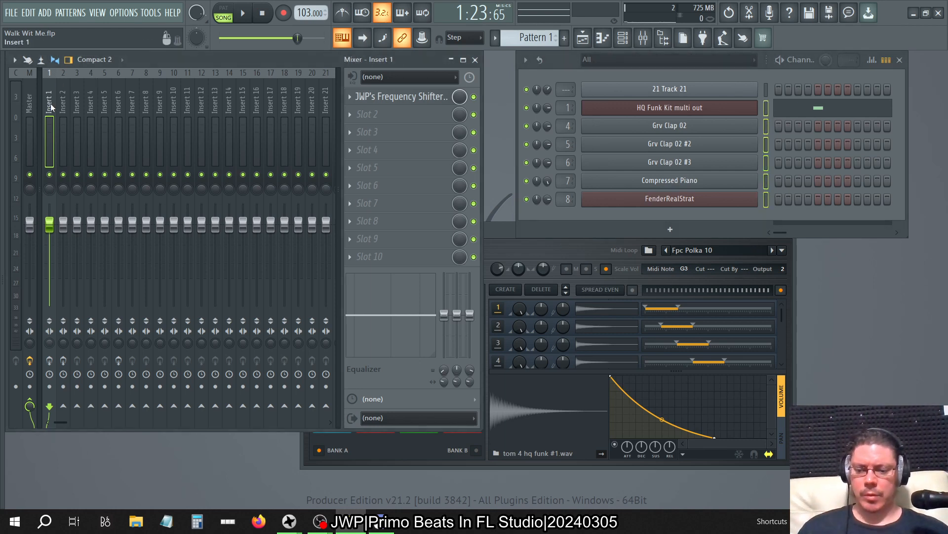
{"action": "key", "text": "ctrl+shift+l"}
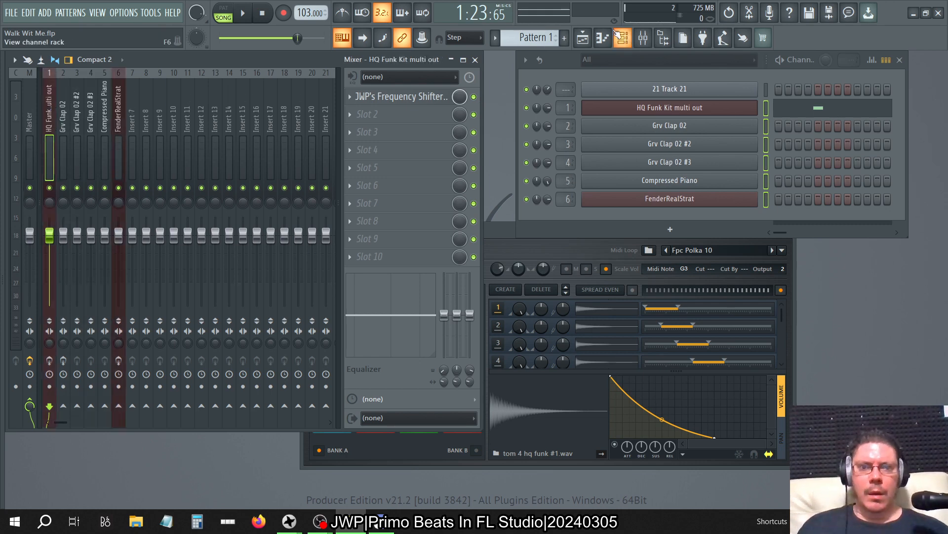
- Open the playlist and compare the original Arrangement and its channels with the Merged arrangement
{"action": "left_click", "coordinate": [583, 38]}
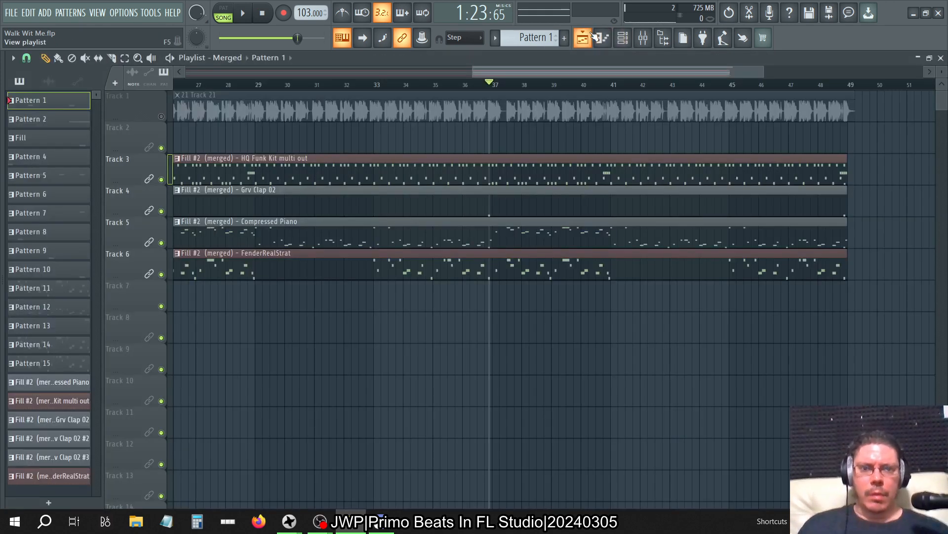
{"action": "left_click", "coordinate": [219, 58]}
{"action": "left_click", "coordinate": [235, 81]}
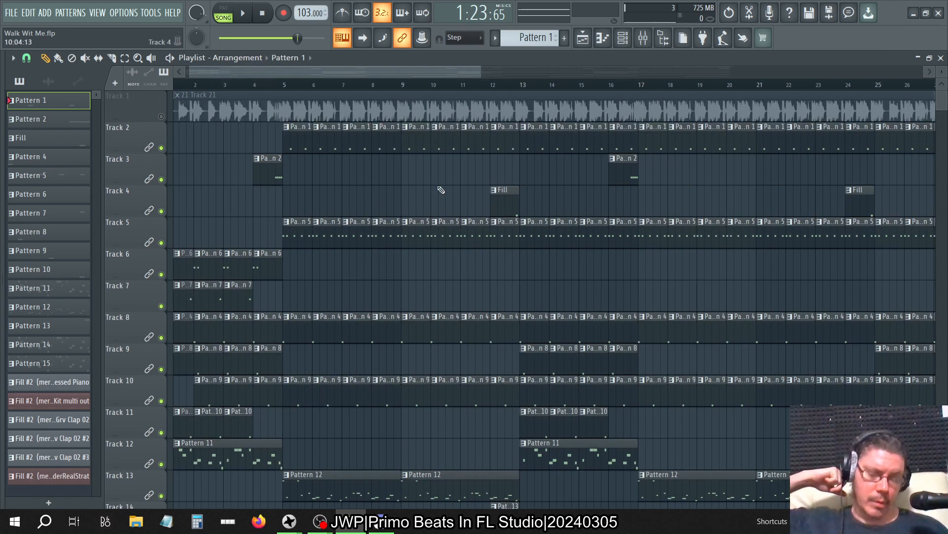
{"action": "left_click", "coordinate": [623, 38]}
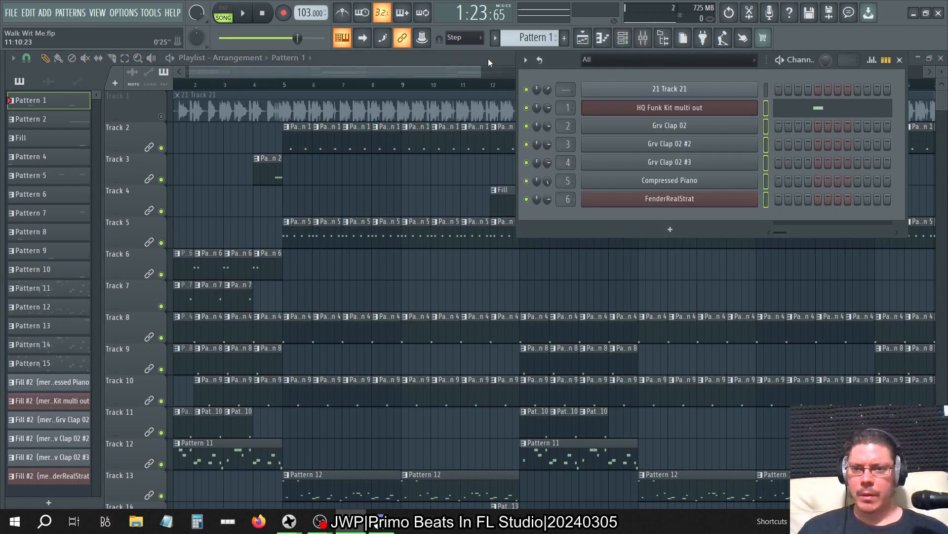
{"action": "left_click", "coordinate": [236, 58]}
{"action": "left_click", "coordinate": [234, 87]}
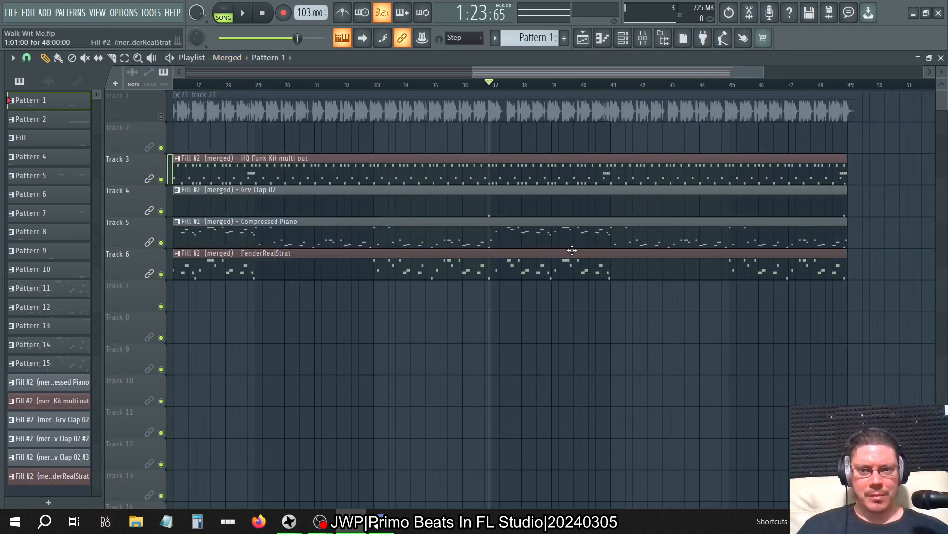
- Examine the clips of the Merged arrangement from the start of the song to its end
{"action": "scroll", "coordinate": [572, 250], "scroll_direction": "left", "scroll_amount": 6}
{"action": "scroll", "coordinate": [572, 250], "scroll_direction": "down", "scroll_amount": 7}
{"action": "scroll", "coordinate": [523, 203], "scroll_direction": "up", "scroll_amount": 6}
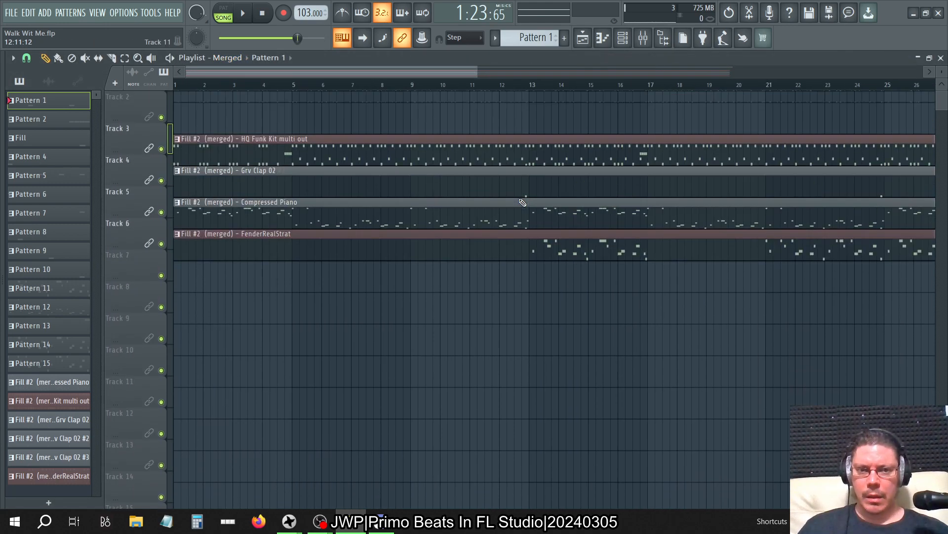
{"action": "scroll", "coordinate": [523, 202], "scroll_direction": "up", "scroll_amount": 1}
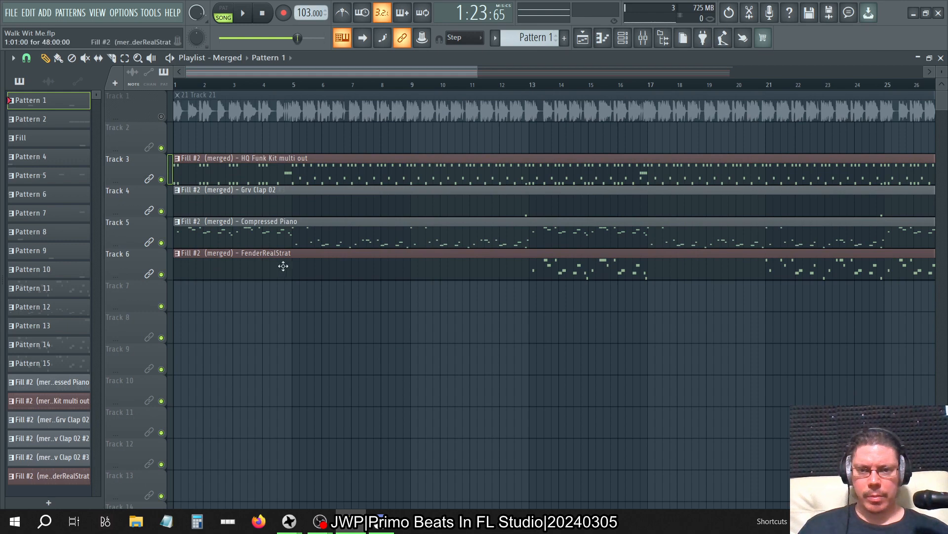
{"action": "scroll", "coordinate": [373, 232], "scroll_direction": "right", "scroll_amount": 4}
{"action": "scroll", "coordinate": [372, 233], "scroll_direction": "right", "scroll_amount": 4}
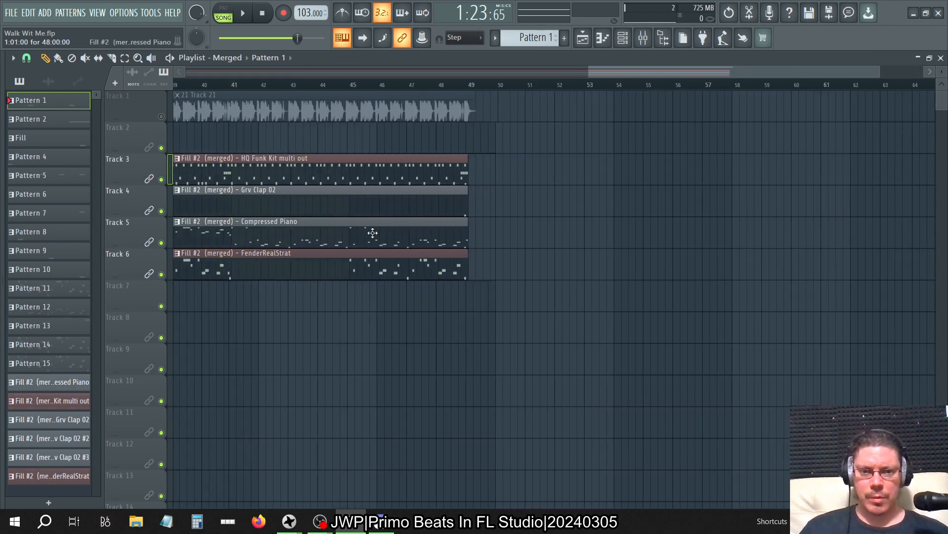
{"action": "scroll", "coordinate": [373, 233], "scroll_direction": "left", "scroll_amount": 8}
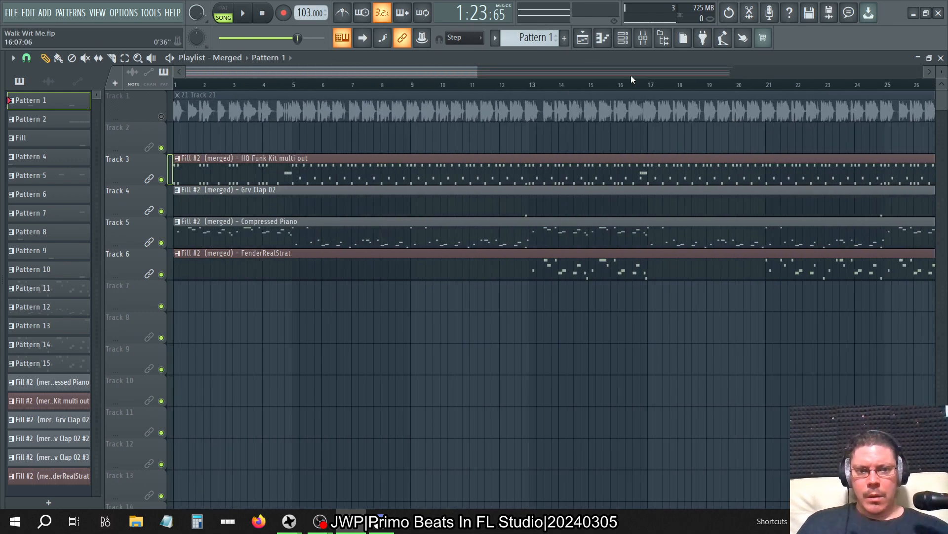
{"action": "scroll", "coordinate": [496, 266], "scroll_direction": "right", "scroll_amount": 1}
{"action": "scroll", "coordinate": [496, 267], "scroll_direction": "right", "scroll_amount": 5}
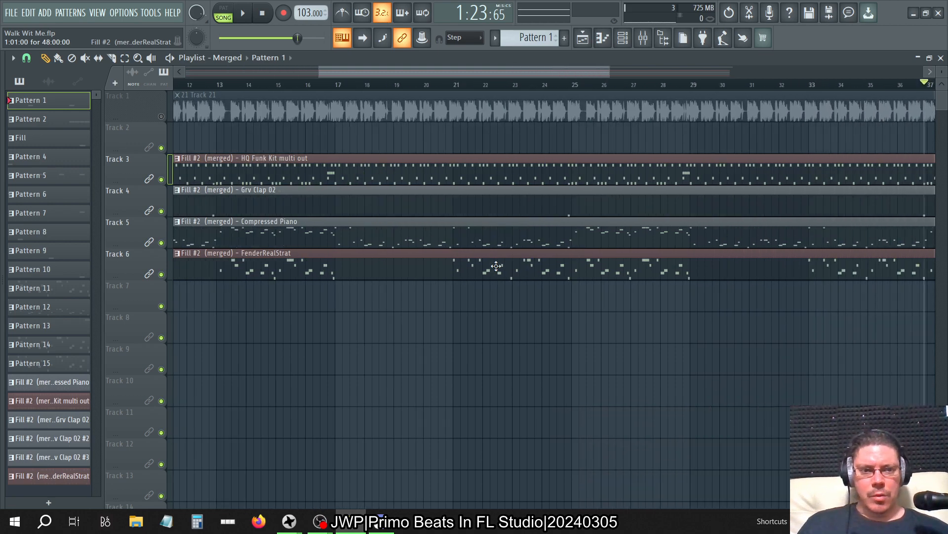
{"action": "scroll", "coordinate": [496, 267], "scroll_direction": "right", "scroll_amount": 6}
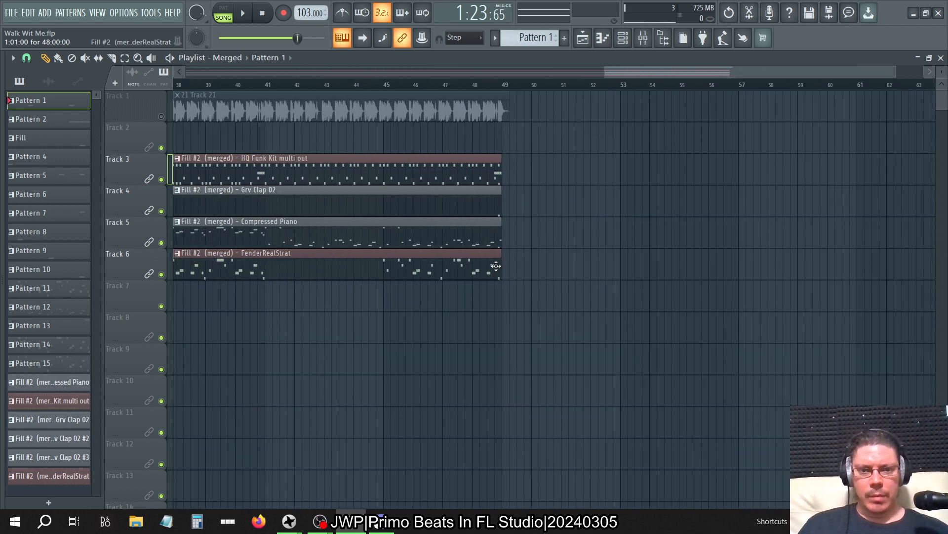
{"action": "scroll", "coordinate": [496, 266], "scroll_direction": "left", "scroll_amount": 12}
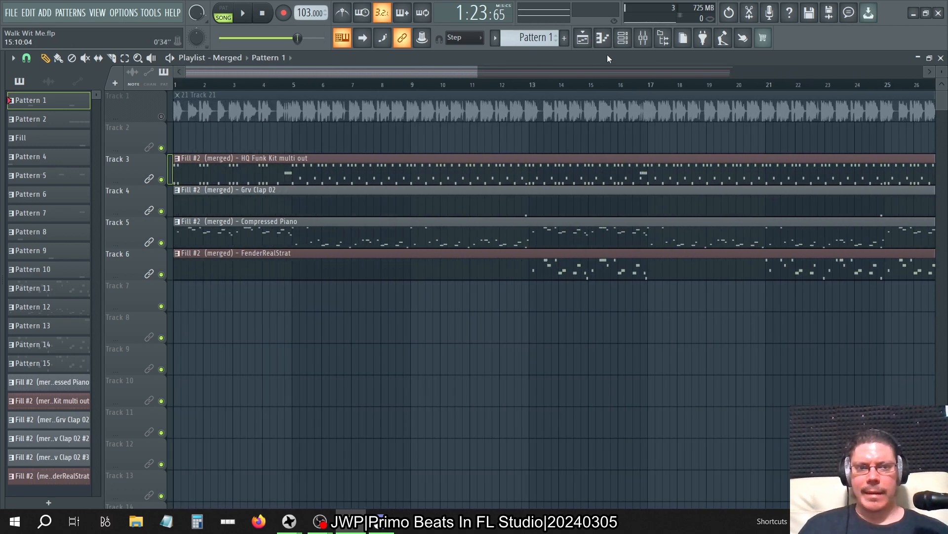
- Clone the "Fill #2 (merged) - Compressed Piano" pattern and name the copy "Bass MIDI"
{"action": "left_click", "coordinate": [623, 37]}
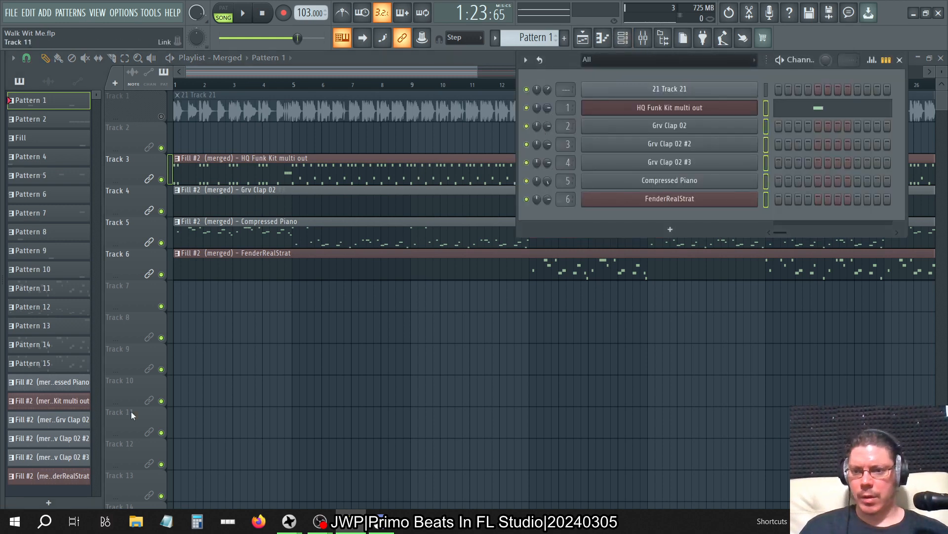
{"action": "right_click", "coordinate": [55, 381]}
{"action": "left_click", "coordinate": [76, 409]}
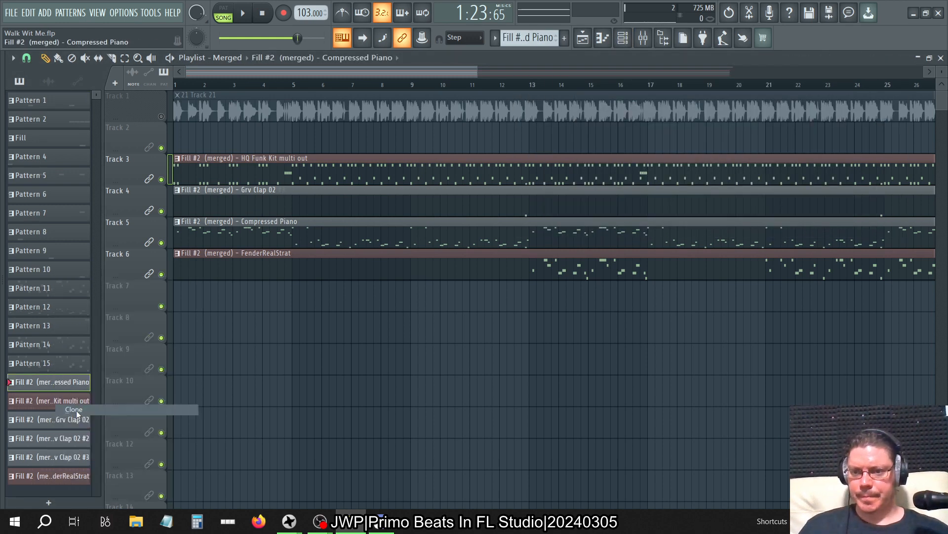
{"action": "key", "text": "F2"}
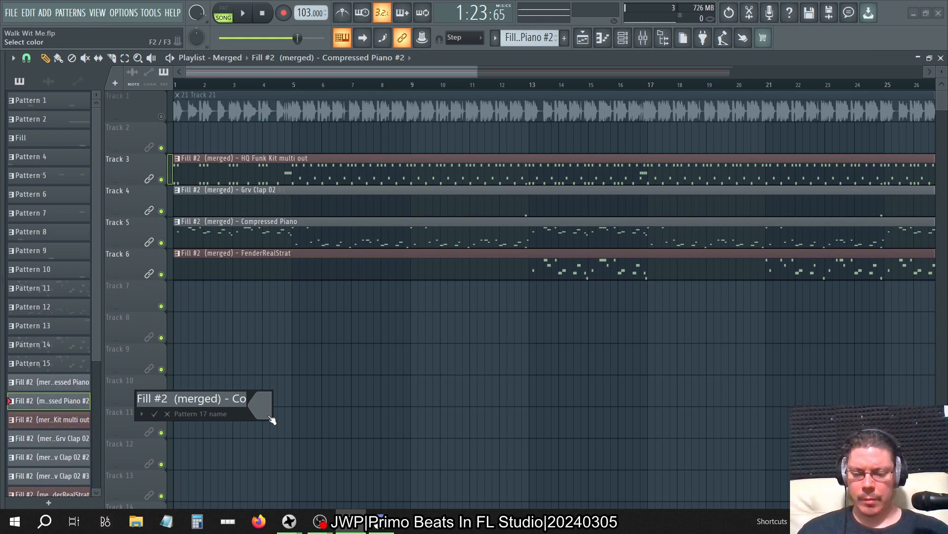
{"action": "key", "text": "BackSpace"}
{"action": "type", "text": "Bass MID"}
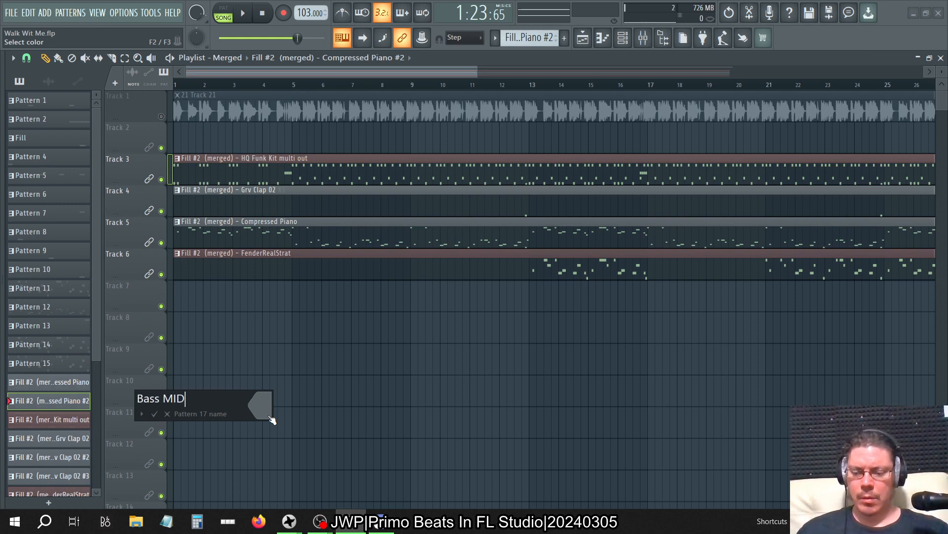
{"action": "type", "text": "I"}
{"action": "key", "text": "Return"}
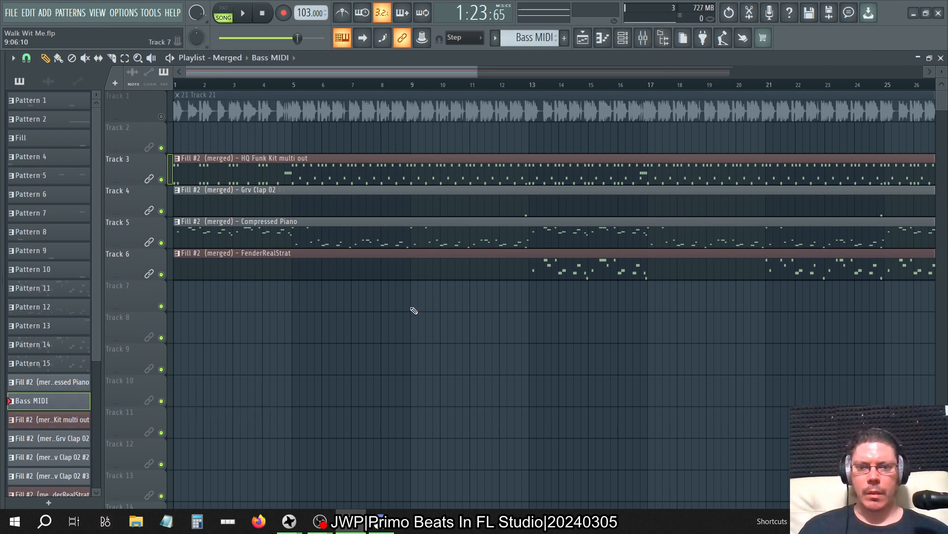
- Switch the playlist to the original Arrangement and open the mixer over it
{"action": "left_click", "coordinate": [238, 61]}
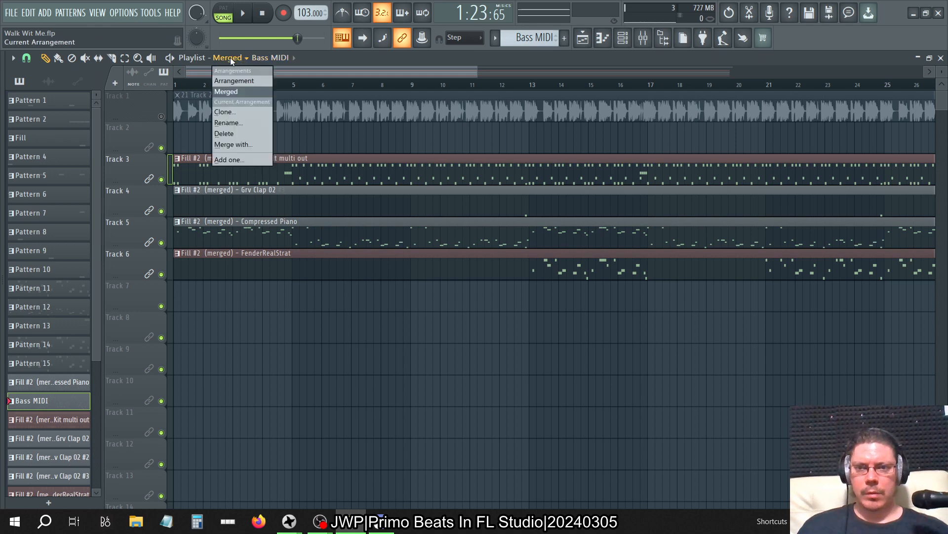
{"action": "left_click", "coordinate": [226, 80]}
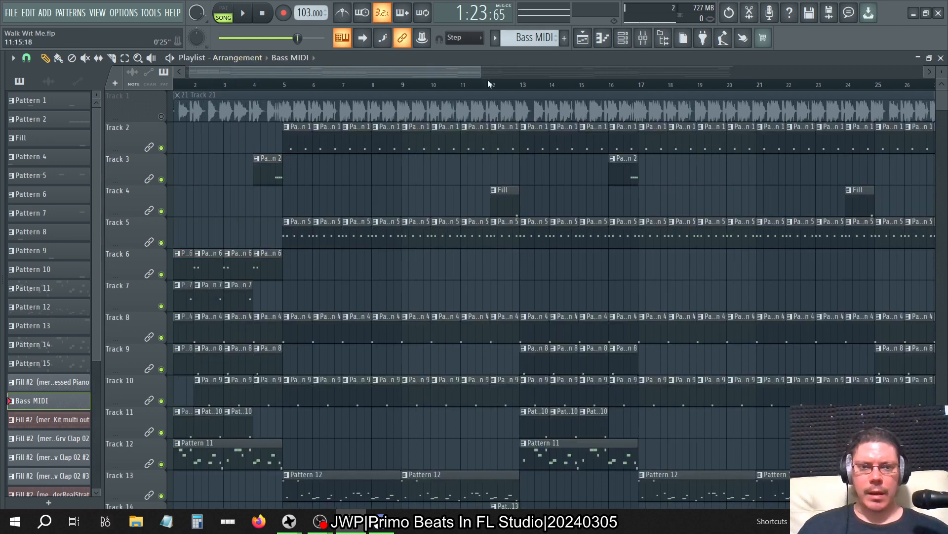
{"action": "left_click", "coordinate": [642, 38]}
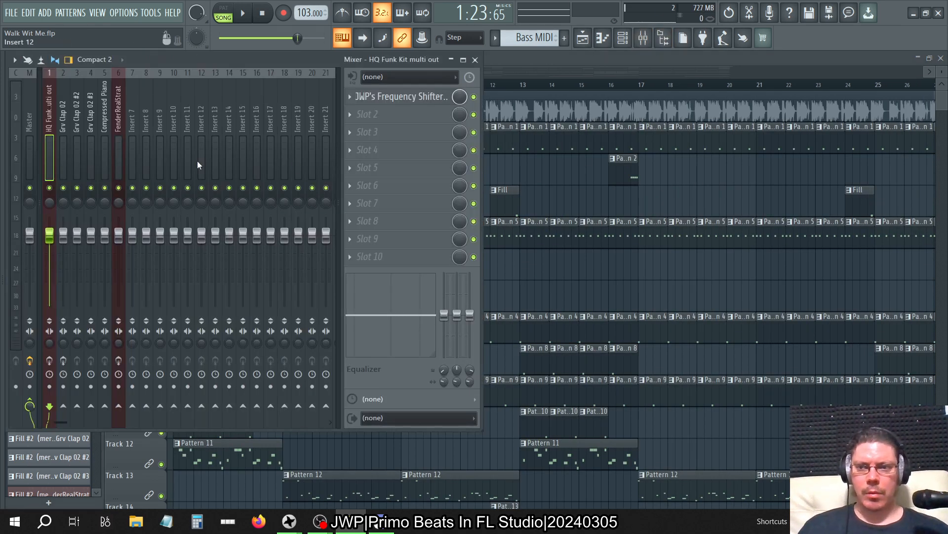
- Arm mixer tracks 1 to 6, from HQ Funk Kit multi out through FenderRealStrat, for disk recording
{"action": "left_click", "coordinate": [49, 386]}
{"action": "left_click", "coordinate": [64, 387]}
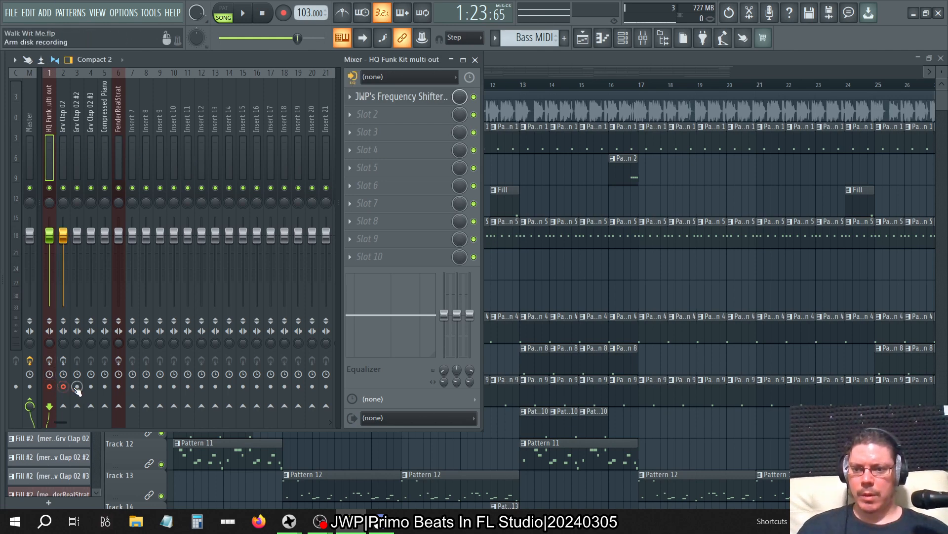
{"action": "left_click", "coordinate": [77, 387]}
{"action": "left_click", "coordinate": [91, 387]}
{"action": "left_click", "coordinate": [104, 386]}
{"action": "left_click", "coordinate": [119, 387]}
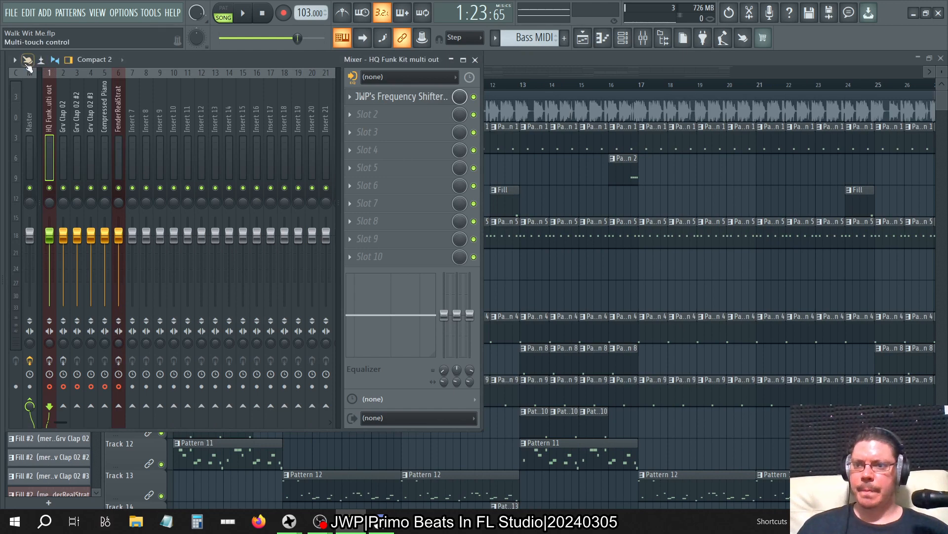
- Render the armed mixer tracks to wave files as a full song at 24Bit int depth
{"action": "left_click", "coordinate": [15, 59]}
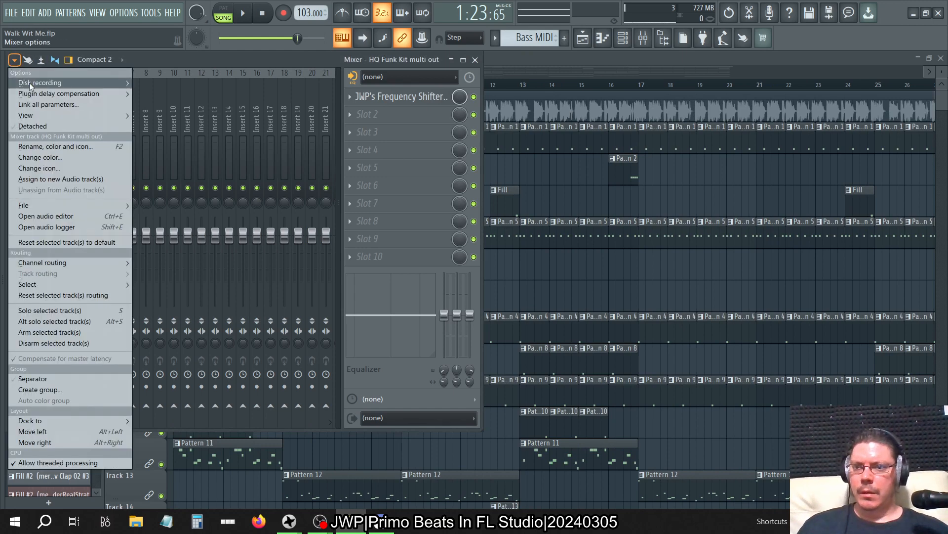
{"action": "mouse_move", "coordinate": [28, 82]}
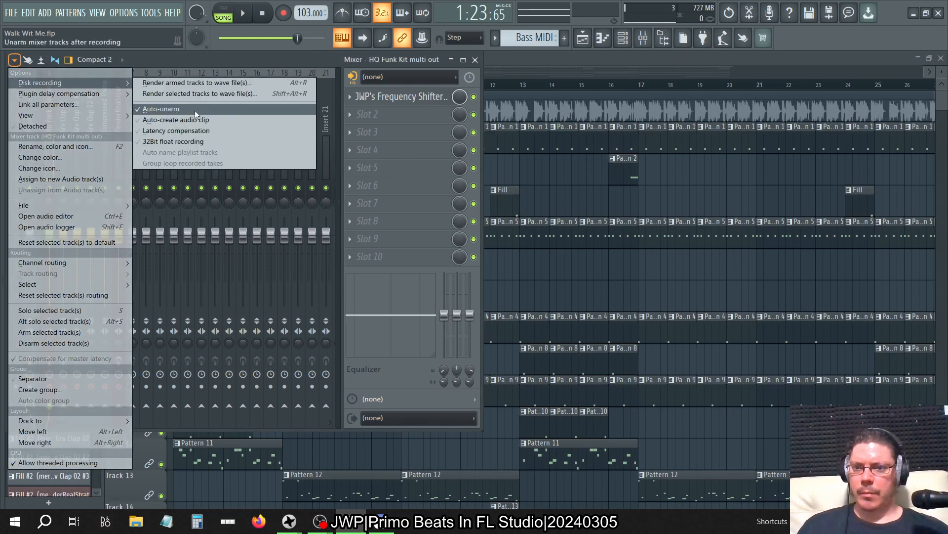
{"action": "left_click", "coordinate": [185, 81]}
{"action": "left_click", "coordinate": [420, 226]}
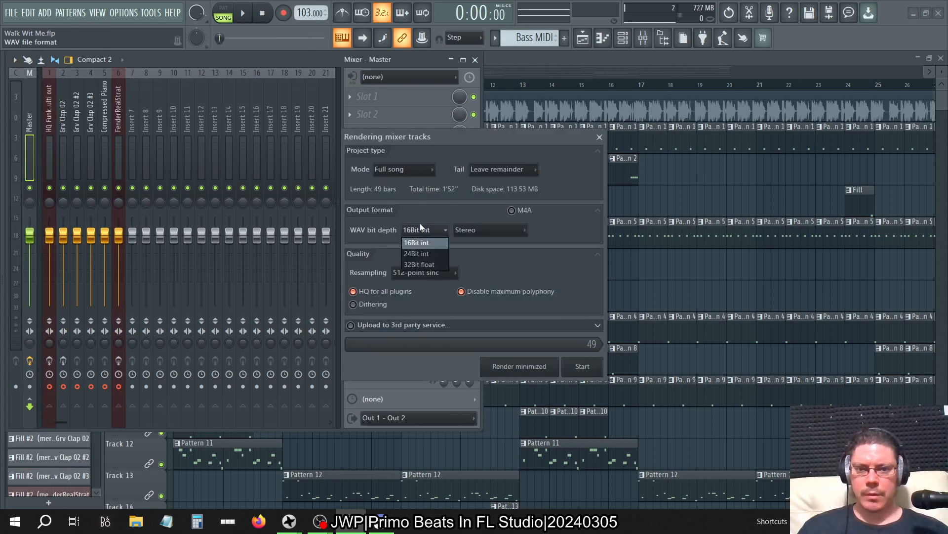
{"action": "left_click", "coordinate": [417, 255]}
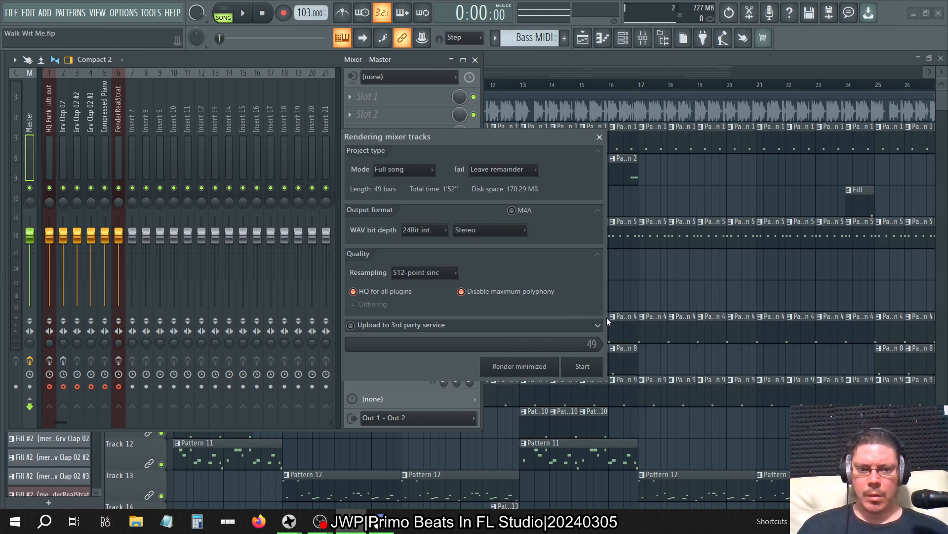
{"action": "left_click", "coordinate": [583, 368]}
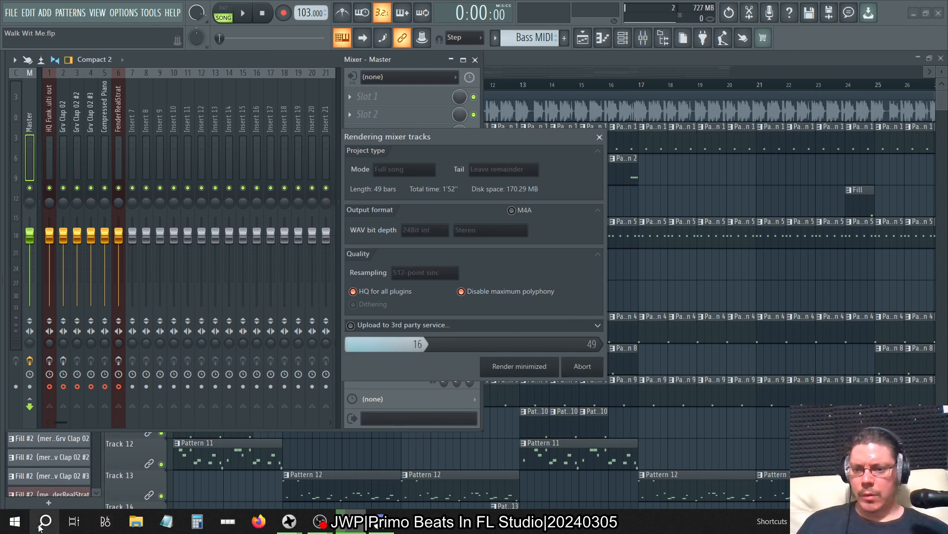
- Launch iZotope RX 9 Audio Editor and open its Batch Processor
{"action": "left_click", "coordinate": [42, 524]}
{"action": "type", "text": "rx"}
{"action": "key", "text": "Return"}
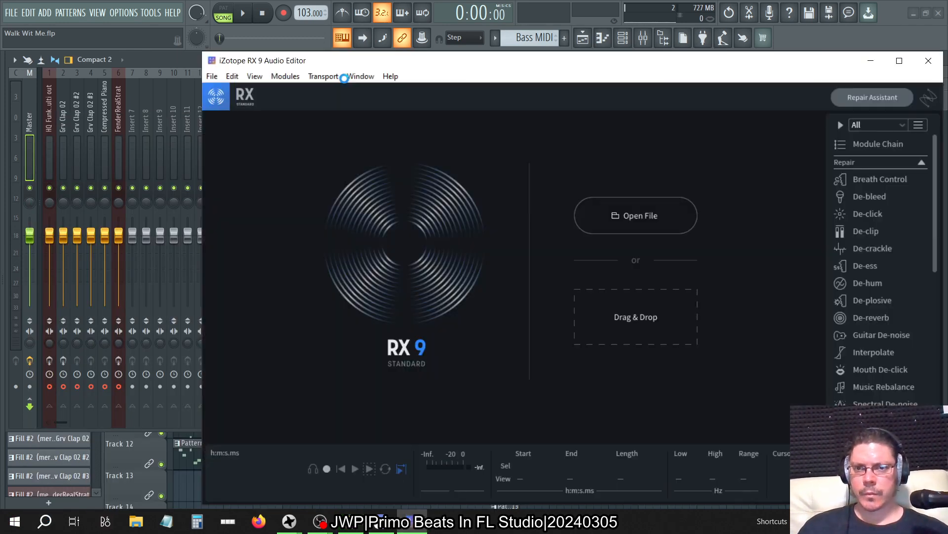
{"action": "left_click", "coordinate": [330, 78]}
{"action": "left_click", "coordinate": [375, 104]}
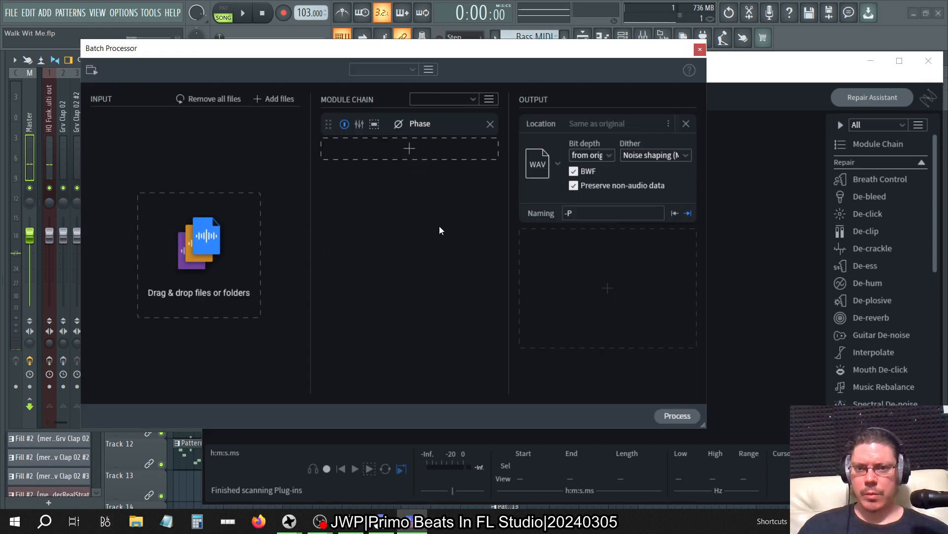
{"action": "key", "text": "alt+Tab"}
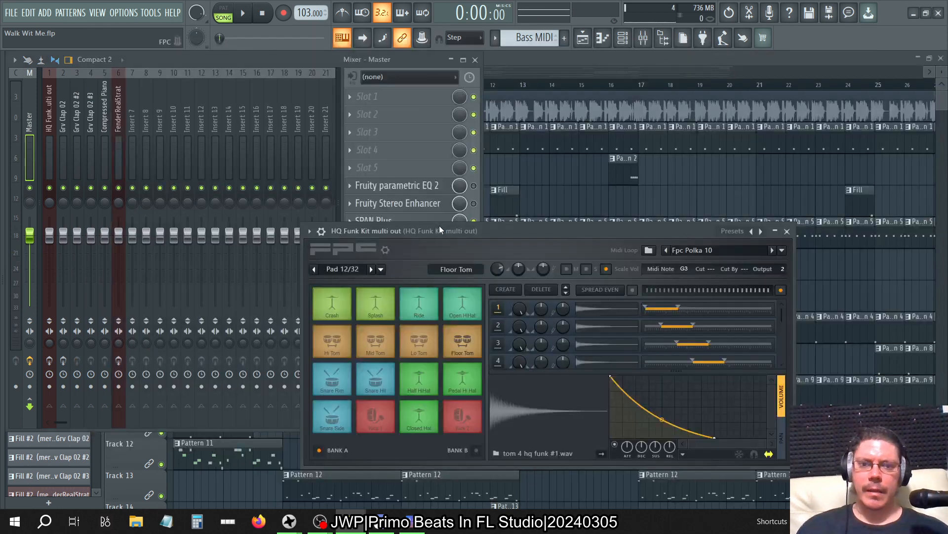
{"action": "left_click", "coordinate": [14, 60]}
{"action": "mouse_move", "coordinate": [29, 83]}
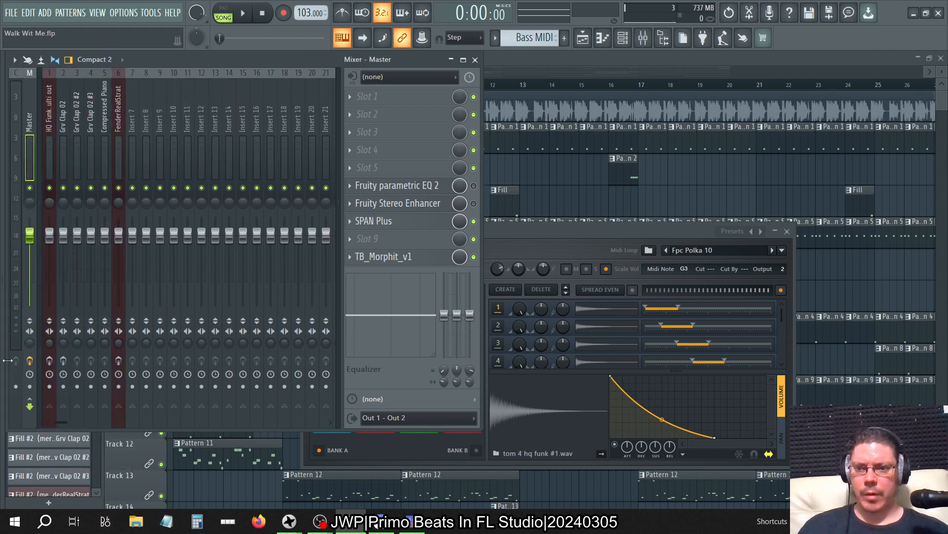
{"action": "left_click", "coordinate": [50, 386]}
{"action": "left_click", "coordinate": [20, 59]}
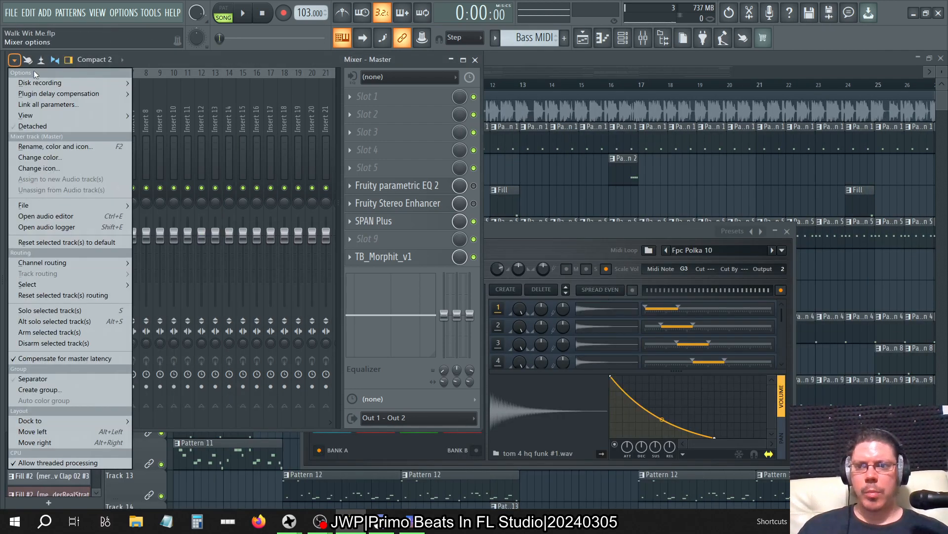
{"action": "mouse_move", "coordinate": [87, 83]}
{"action": "left_click", "coordinate": [160, 94]}
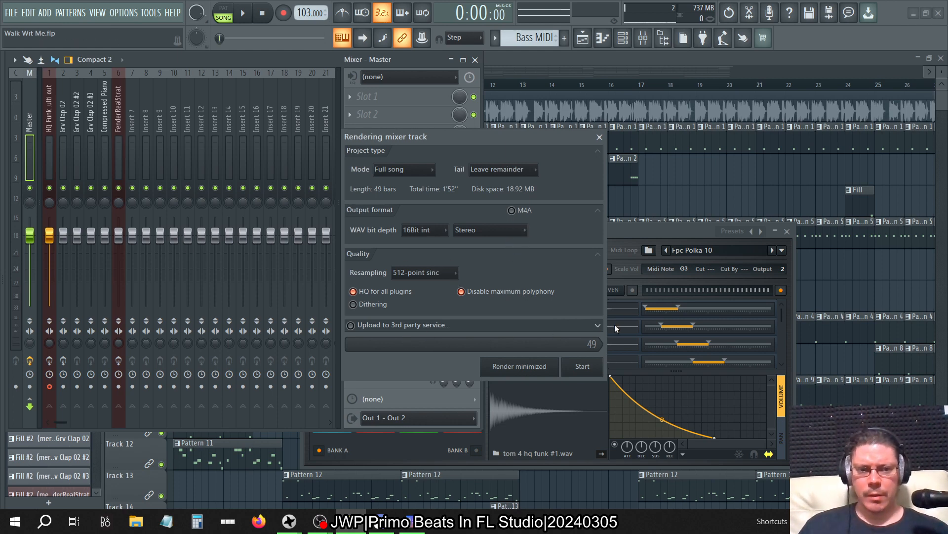
{"action": "left_click", "coordinate": [598, 325]}
{"action": "left_click", "coordinate": [599, 327]}
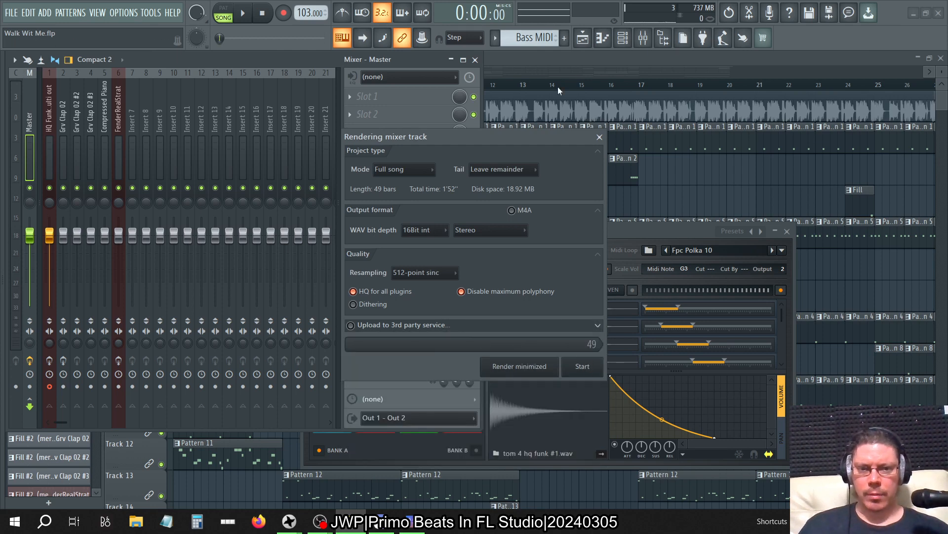
{"action": "left_click", "coordinate": [599, 137]}
{"action": "left_click", "coordinate": [50, 386]}
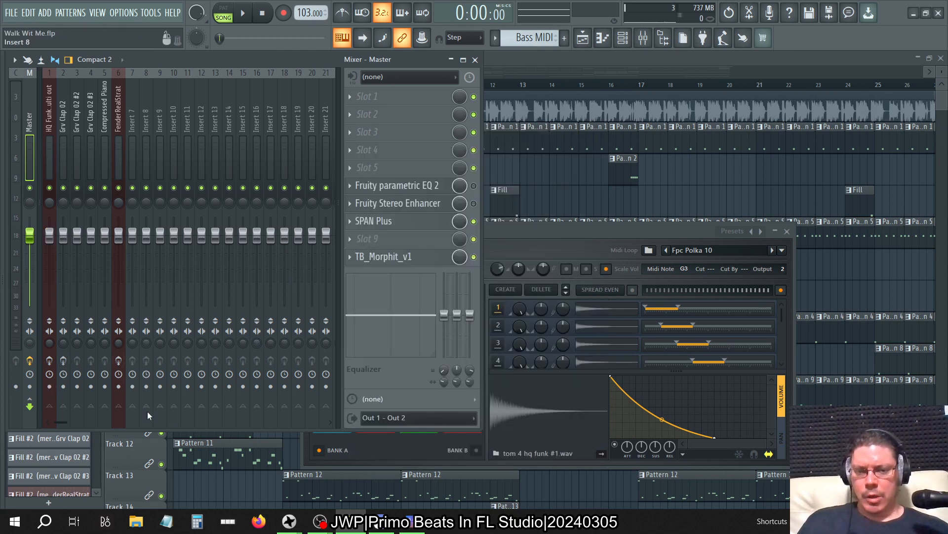
- Arm the HQ Funk Kit track to reach the recording file dialog, open the project's Audio folder in a separate window, and dismiss the dialog
{"action": "left_click", "coordinate": [49, 387]}
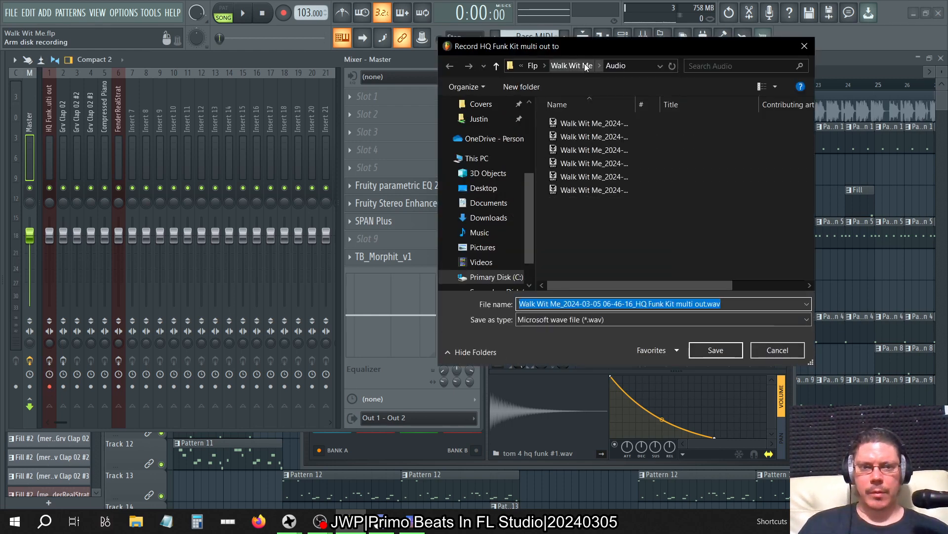
{"action": "left_click", "coordinate": [573, 66]}
{"action": "double_click", "coordinate": [580, 125]}
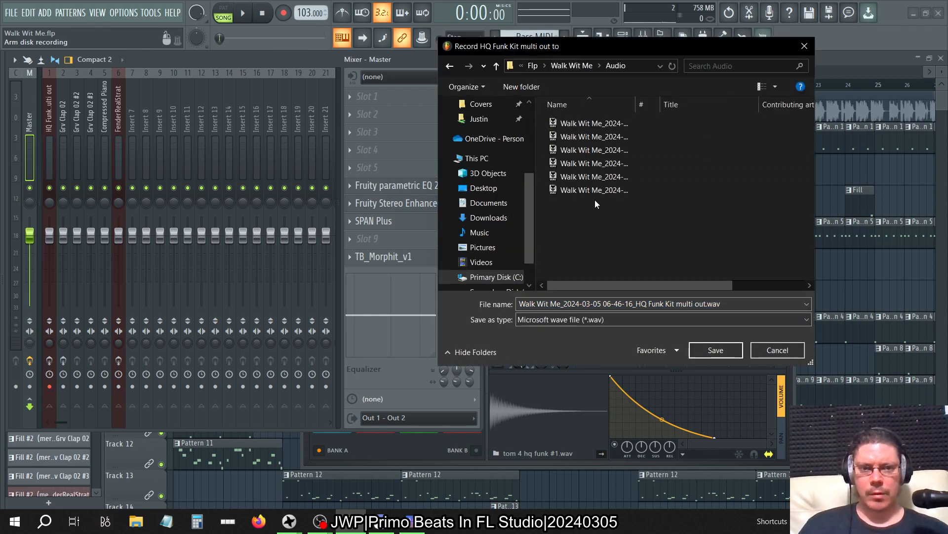
{"action": "left_click", "coordinate": [571, 66]}
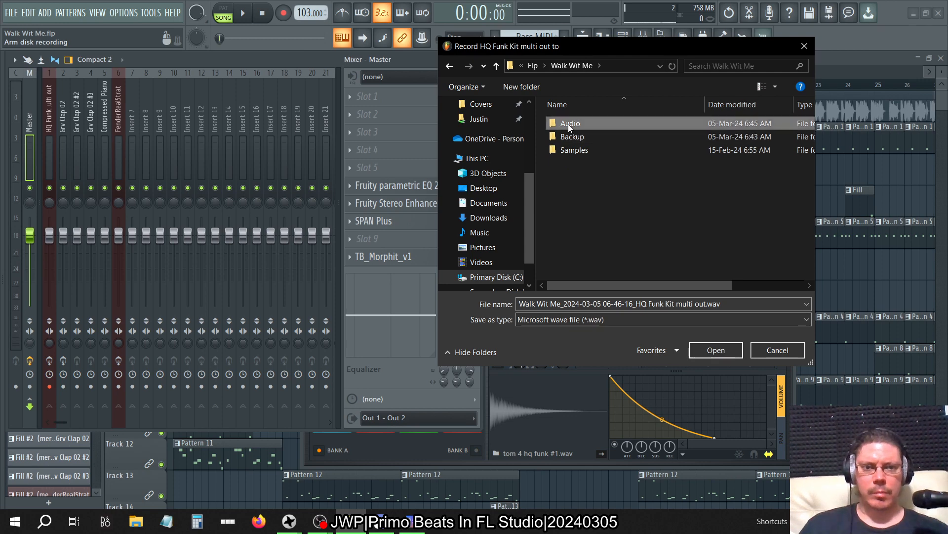
{"action": "right_click", "coordinate": [568, 123]}
{"action": "left_click", "coordinate": [623, 166]}
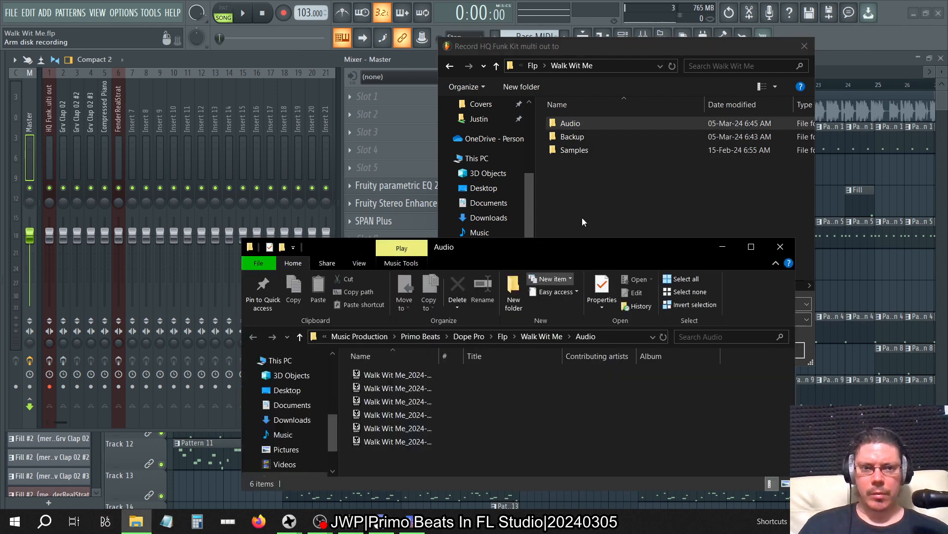
{"action": "left_click", "coordinate": [805, 46]}
- Arrange the Audio folder window and iZotope RX 9 next to each other on the screen
{"action": "key", "text": "alt+Tab"}
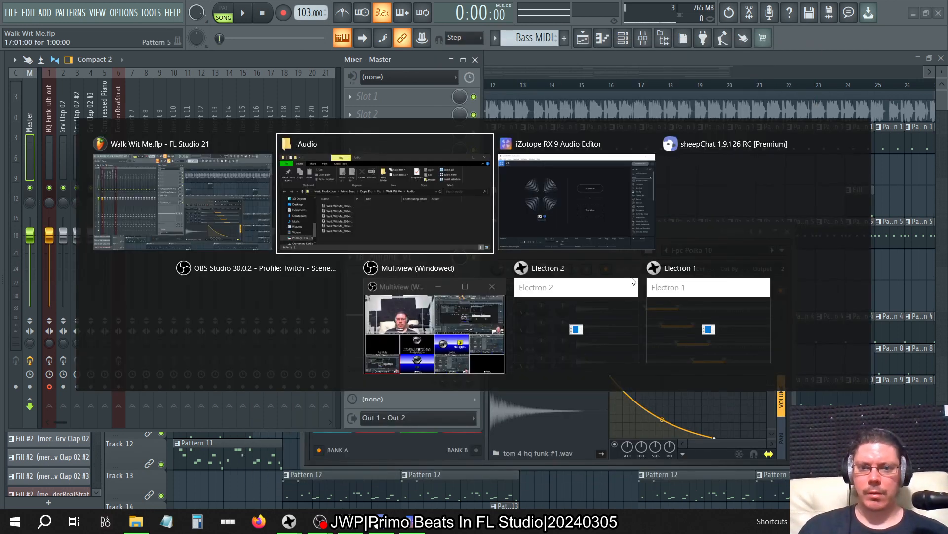
{"action": "key", "text": "super+Right"}
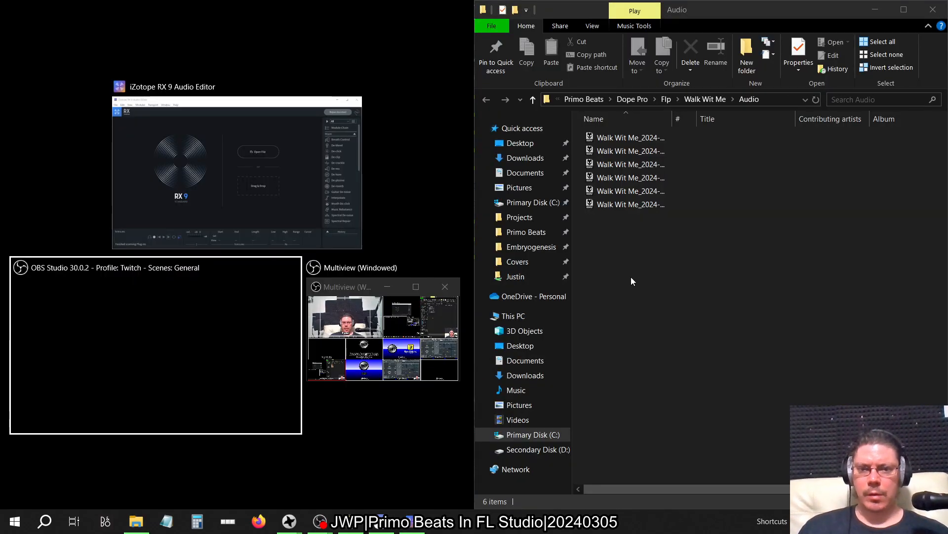
{"action": "left_click", "coordinate": [280, 155]}
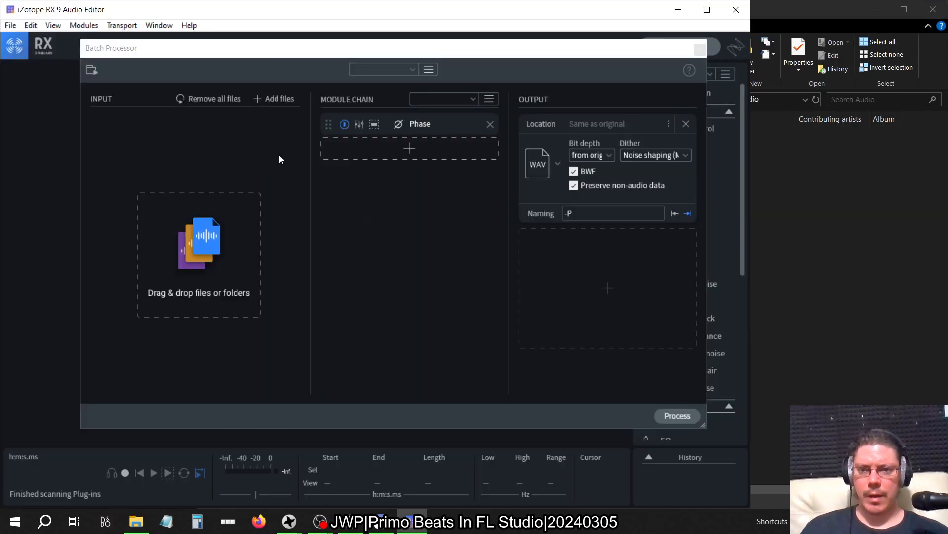
- Add the six rendered Walk Wit Me WAV files to the Batch Processor and process them with the Phase module
{"action": "left_click", "coordinate": [817, 304]}
{"action": "left_click_drag", "start_coordinate": [685, 247], "coordinate": [210, 251]}
{"action": "left_click", "coordinate": [293, 58]}
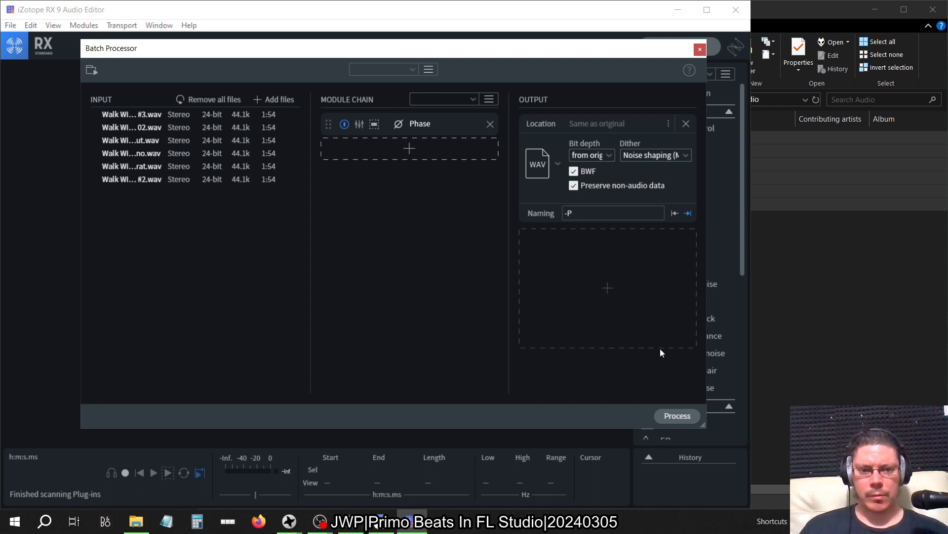
{"action": "left_click", "coordinate": [678, 416]}
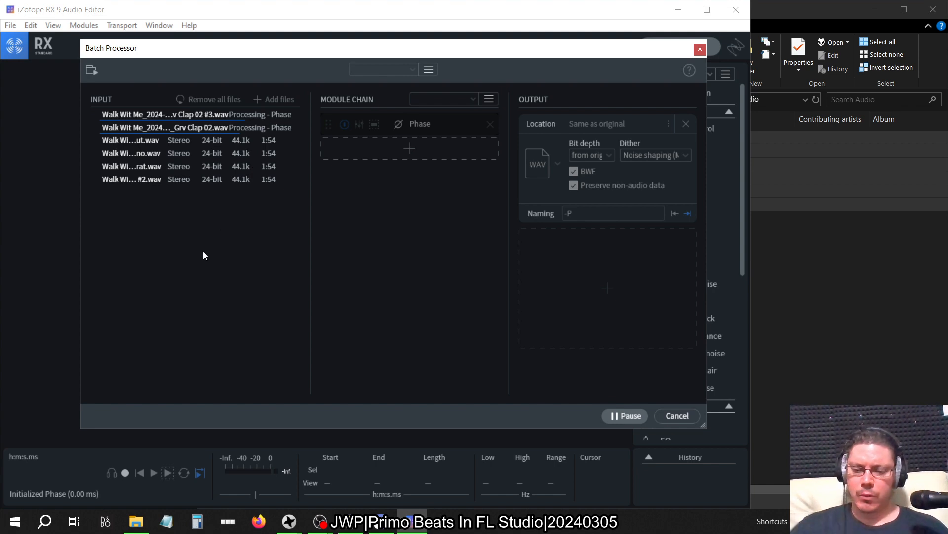
- Switch back to FL Studio and display the channel rack
{"action": "key", "text": "alt+Tab"}
{"action": "key", "text": "alt+Tab"}
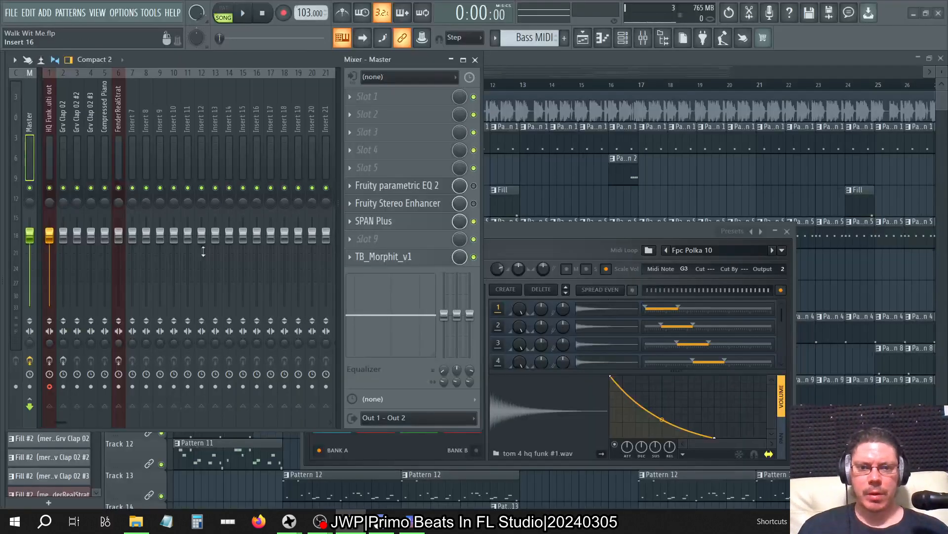
{"action": "left_click", "coordinate": [623, 38]}
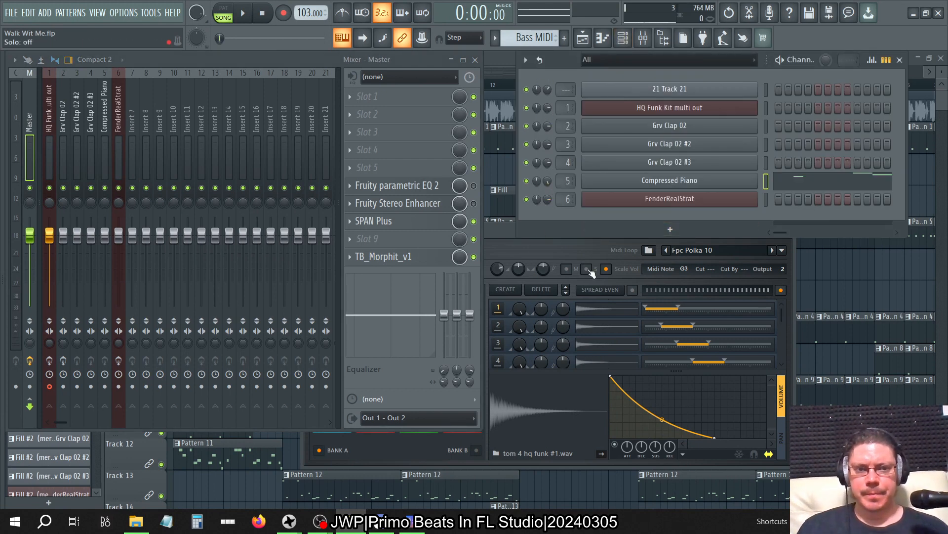
- Return to iZotope RX 9, remove all files from the batch input list, and close the Batch Processor and the editor
{"action": "key", "text": "alt+Tab"}
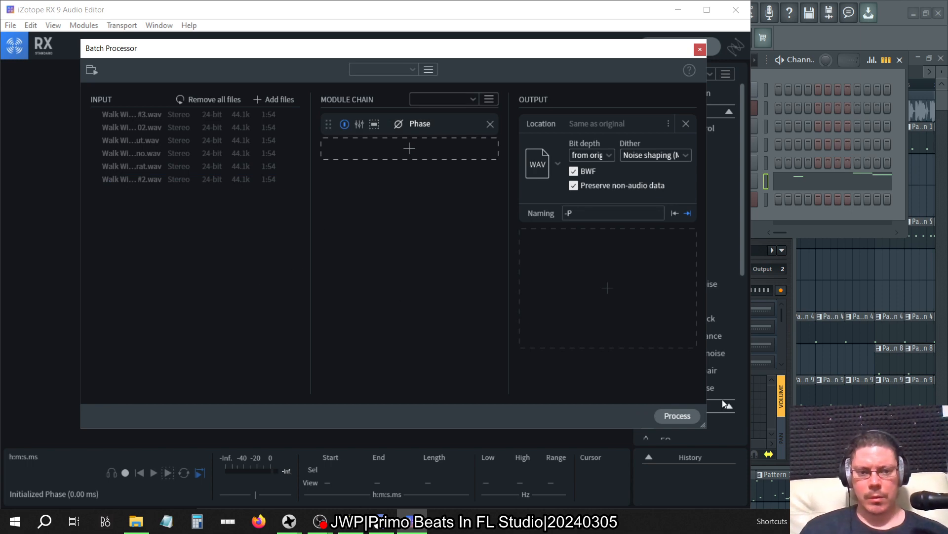
{"action": "left_click", "coordinate": [208, 99]}
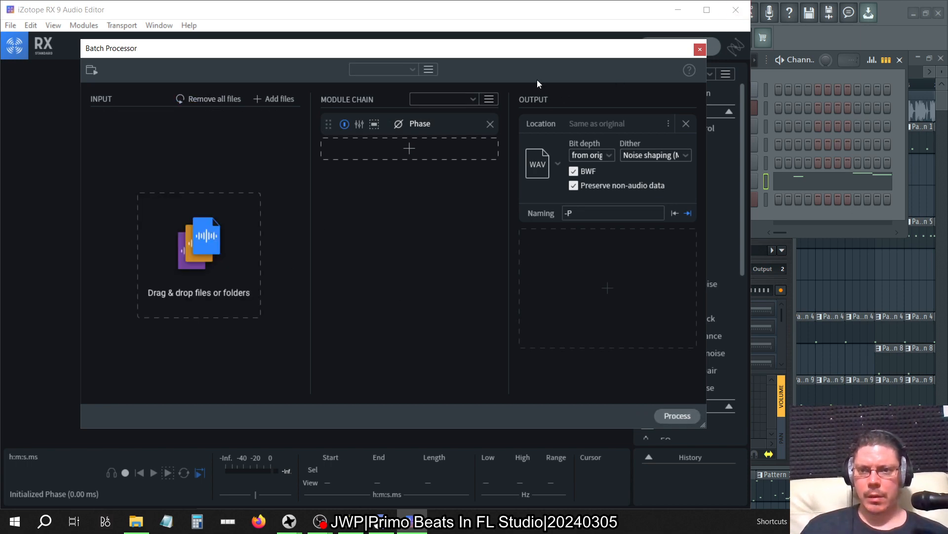
{"action": "left_click", "coordinate": [700, 49]}
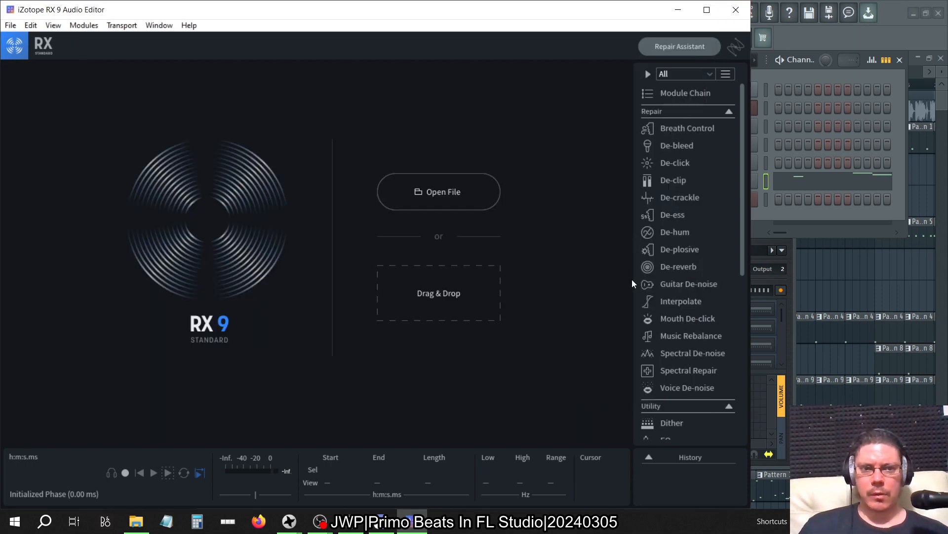
{"action": "left_click", "coordinate": [736, 10]}
- Bring up the Audio folder over FL Studio, select the rendered files, and return to FL Studio
{"action": "key", "text": "alt+Tab"}
{"action": "key", "text": "alt+Tab"}
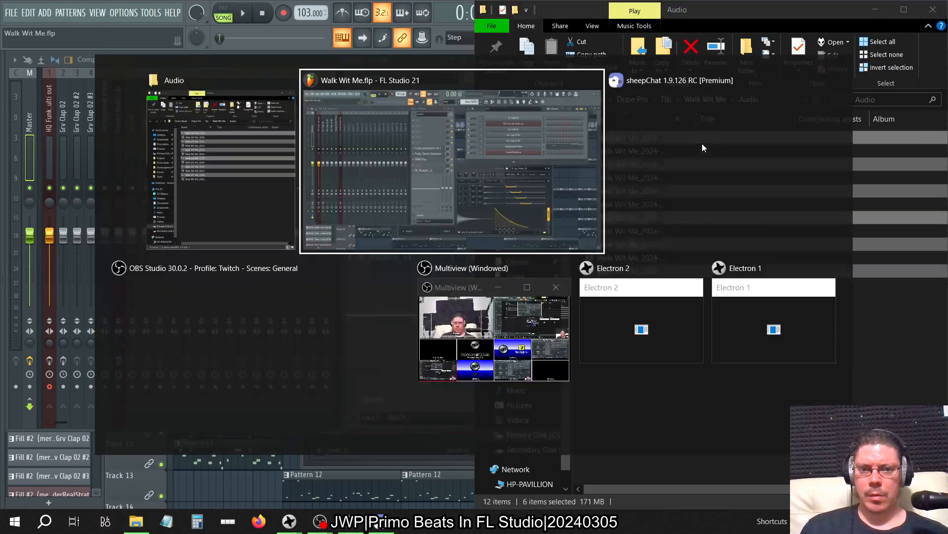
{"action": "key", "text": "alt+Tab"}
{"action": "left_click_drag", "start_coordinate": [663, 351], "coordinate": [637, 102]}
{"action": "left_click", "coordinate": [379, 107]}
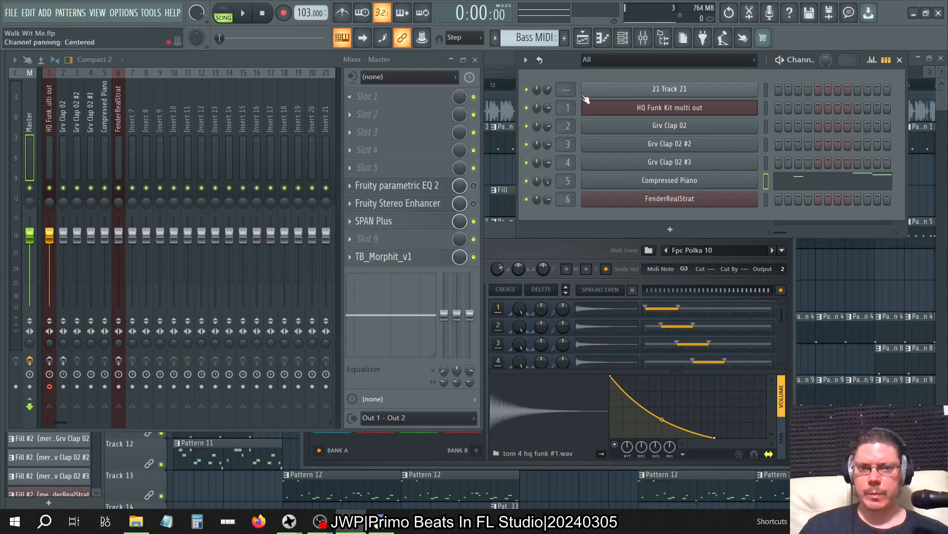
- Bring the playlist forward and add a new empty arrangement named "Consolidated"
{"action": "left_click", "coordinate": [508, 58]}
{"action": "left_click", "coordinate": [241, 58]}
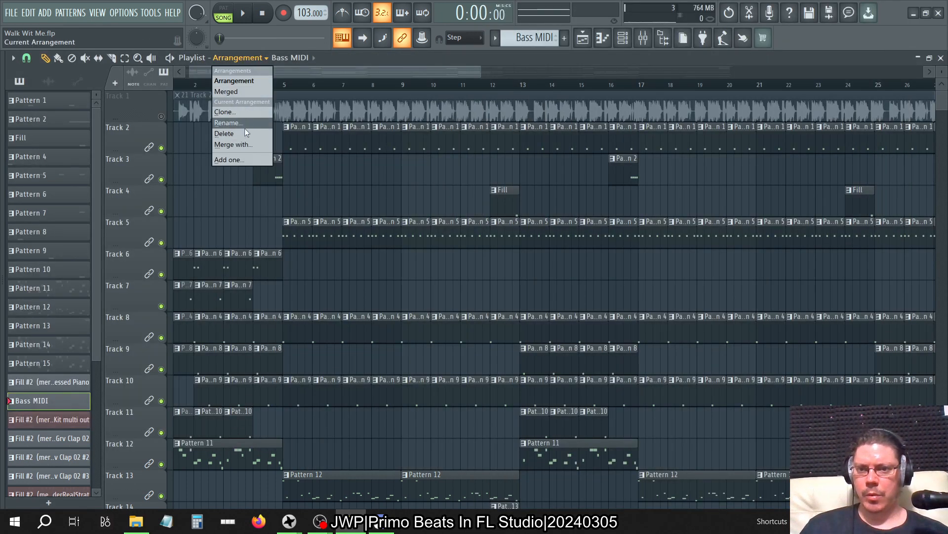
{"action": "left_click", "coordinate": [243, 159]}
{"action": "type", "text": "Consl"}
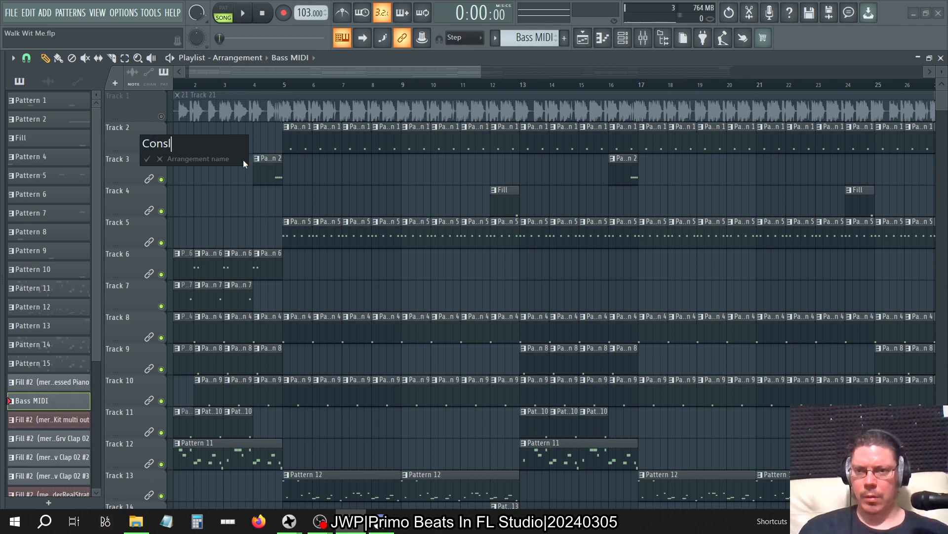
{"action": "key", "text": "BackSpace"}
{"action": "type", "text": "olifa"}
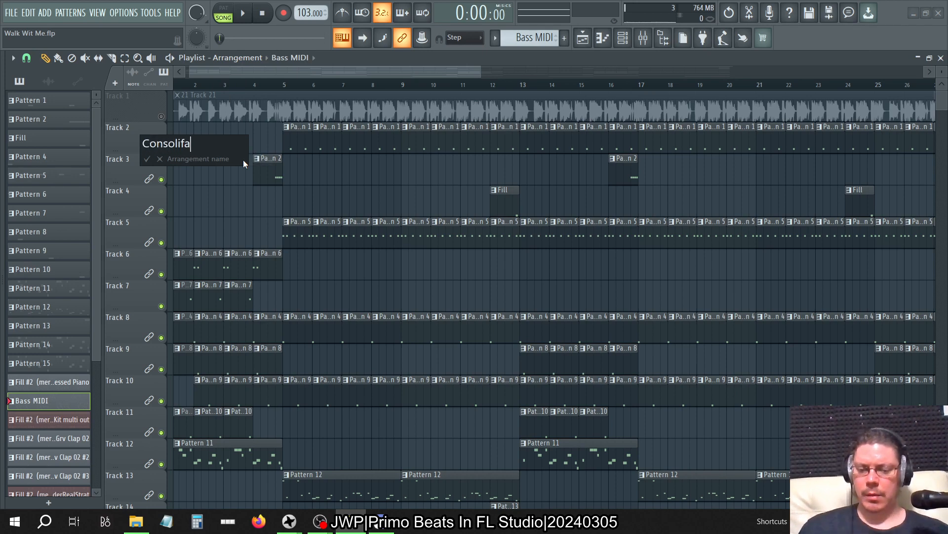
{"action": "key", "text": "BackSpace"}
{"action": "key", "text": "BackSpace"}
{"action": "type", "text": "dated"}
{"action": "key", "text": "Return"}
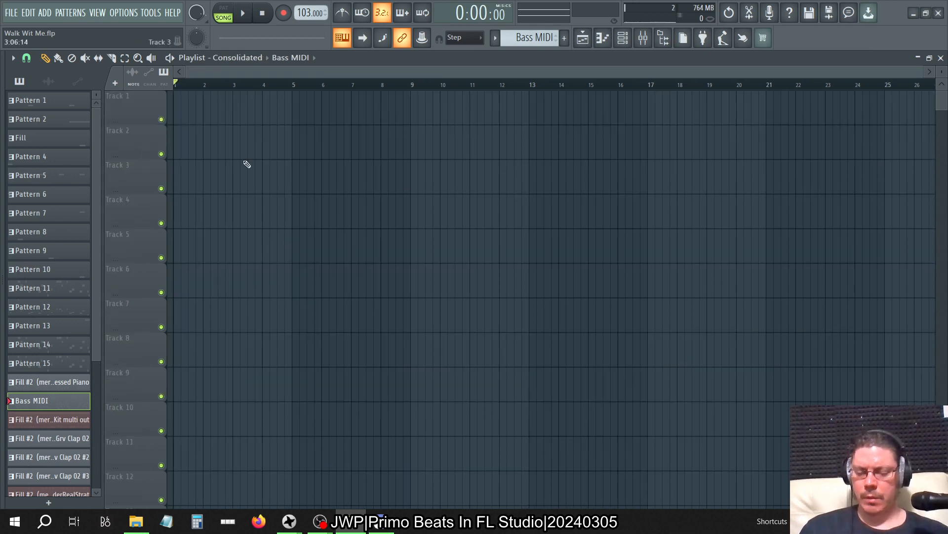
- Place the six processed Walk Wit Me "-P" stems from the Audio folder at bar 1 of playlist tracks 1 to 6
{"action": "key", "text": "alt+Tab"}
{"action": "left_click_drag", "start_coordinate": [599, 152], "coordinate": [176, 112]}
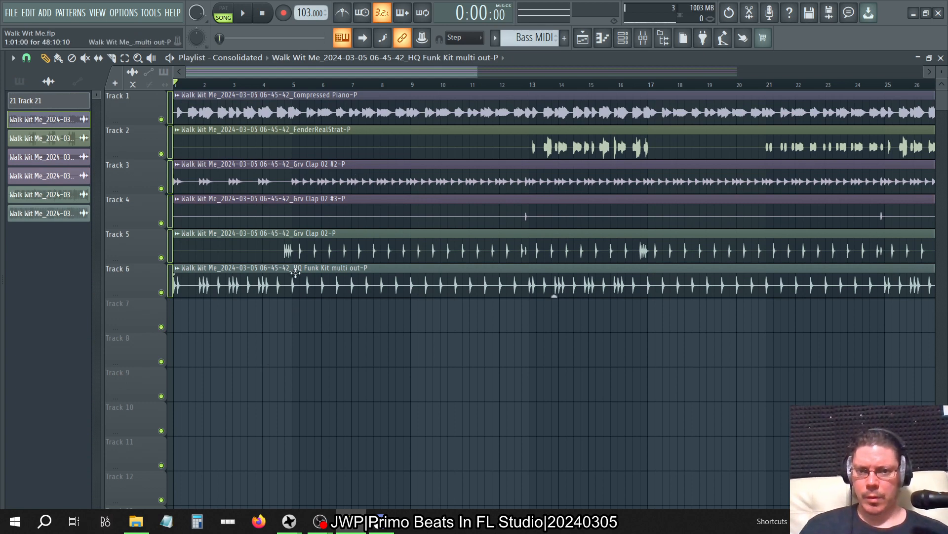
{"action": "left_click", "coordinate": [283, 253]}
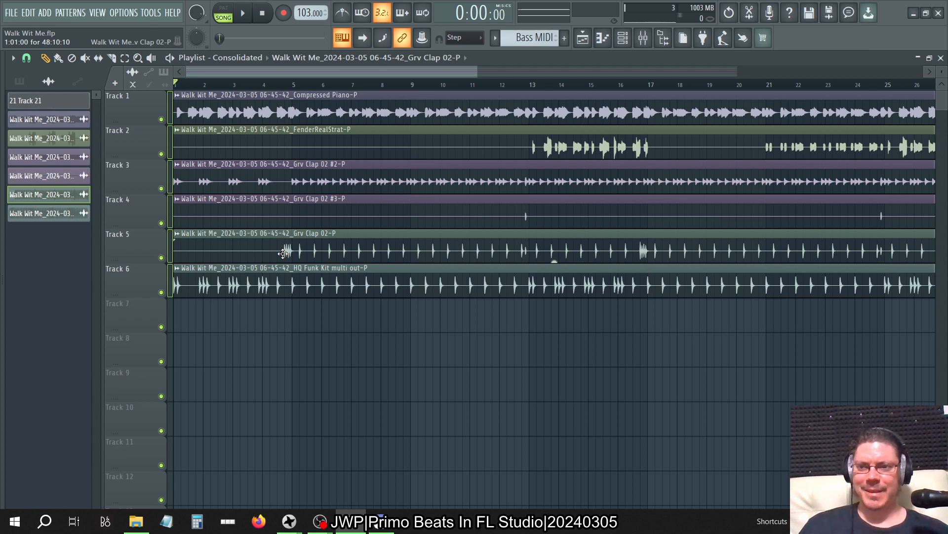
- Open the mixer and examine the effect slots of the FenderRealStrat and HQ Funk Kit multi out tracks
{"action": "left_click", "coordinate": [644, 37]}
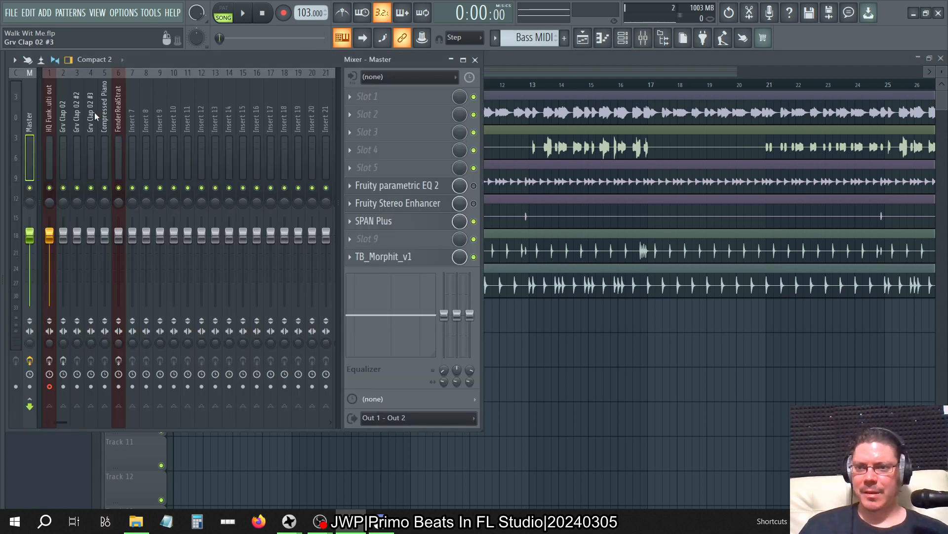
{"action": "left_click", "coordinate": [59, 115]}
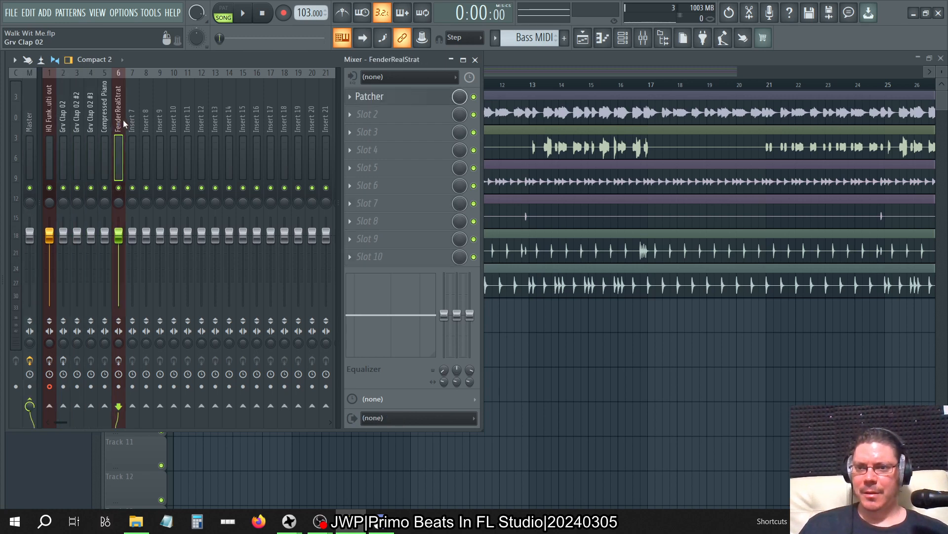
{"action": "left_click", "coordinate": [115, 130]}
{"action": "left_click", "coordinate": [55, 118]}
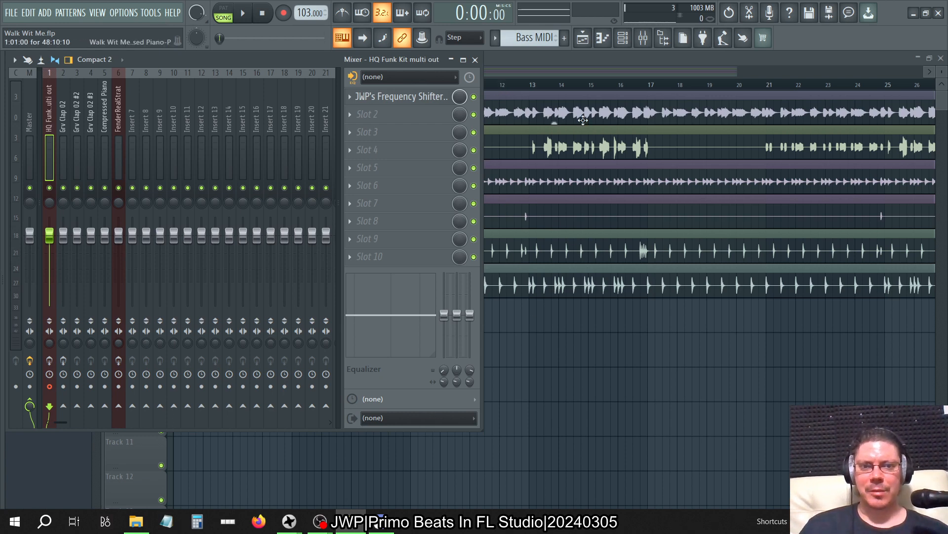
- Remove all audio clips from the Consolidated arrangement and display the channel rack
{"action": "left_click", "coordinate": [553, 55]}
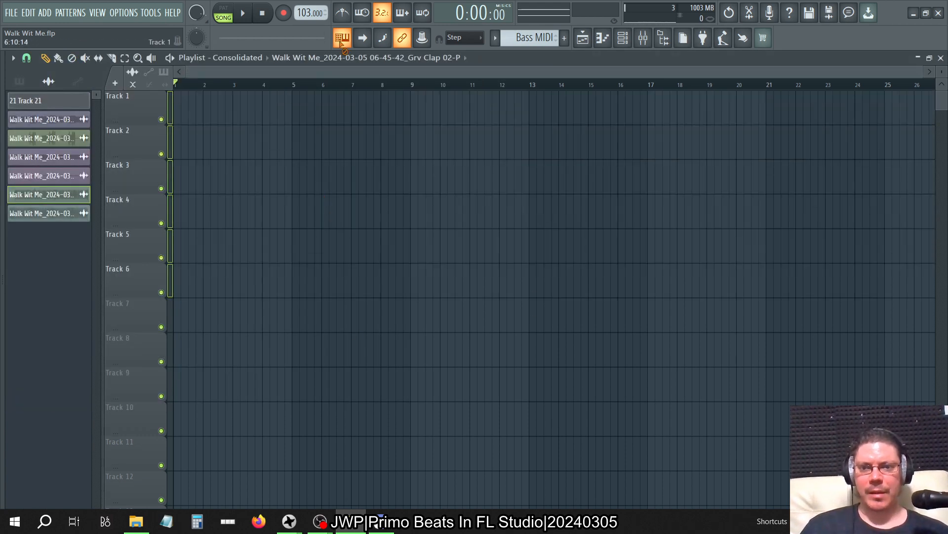
{"action": "left_click", "coordinate": [643, 39]}
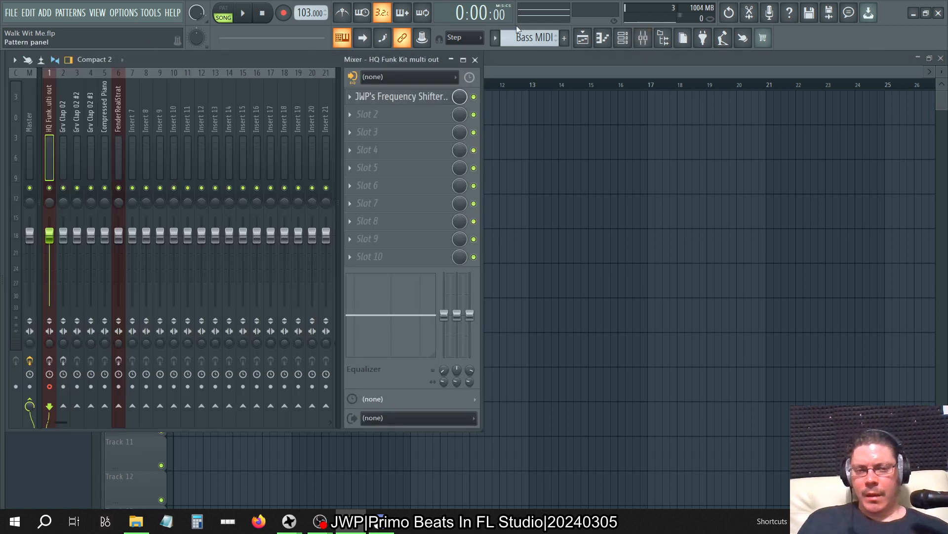
{"action": "left_click", "coordinate": [584, 39]}
{"action": "left_click", "coordinate": [624, 39]}
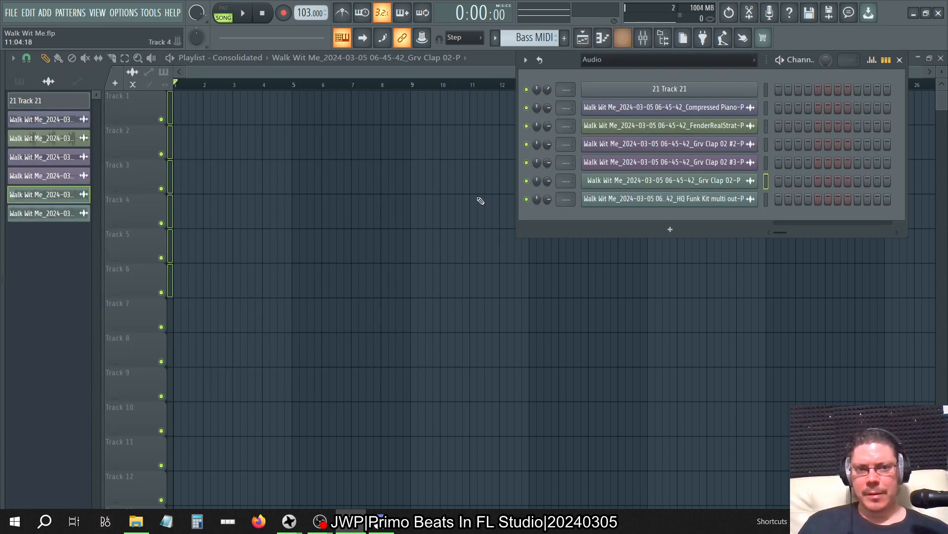
- Permanently delete all the rendered files in the Walk Wit Me Audio folder and return to FL Studio
{"action": "key", "text": "alt+Tab"}
{"action": "key", "text": "ctrl+a"}
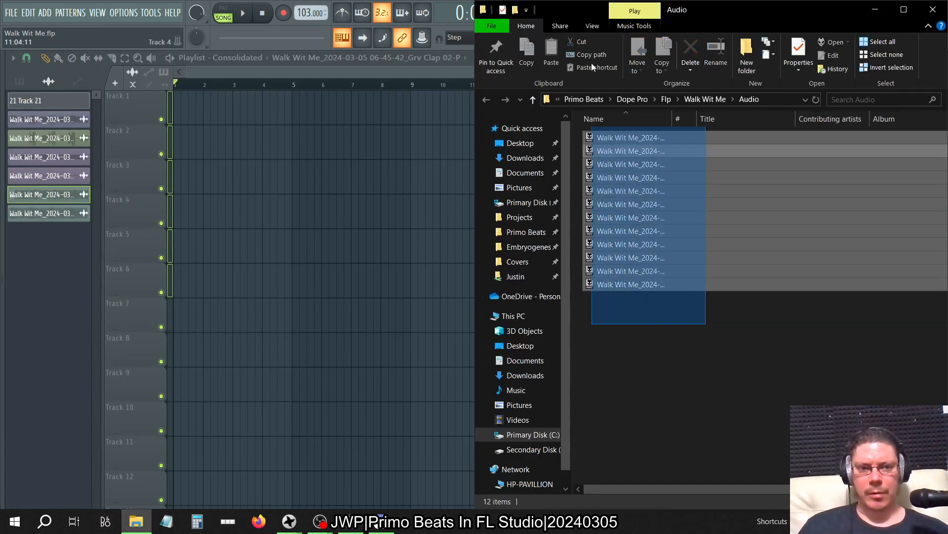
{"action": "key", "text": "shift+Delete"}
{"action": "key", "text": "Escape"}
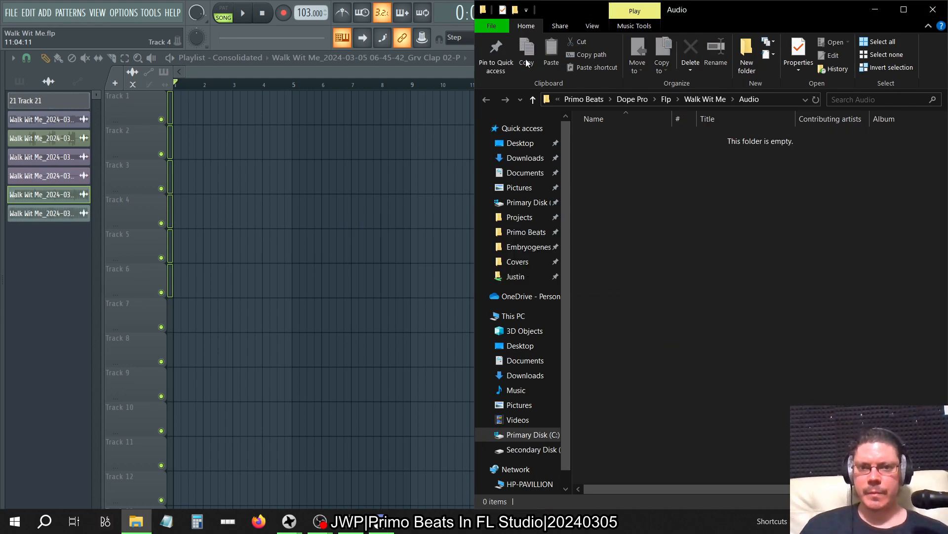
{"action": "left_click", "coordinate": [458, 69]}
- Delete the Compressed Piano-P and FenderRealStrat-P audio clip channels from the channel rack
{"action": "left_click", "coordinate": [622, 43]}
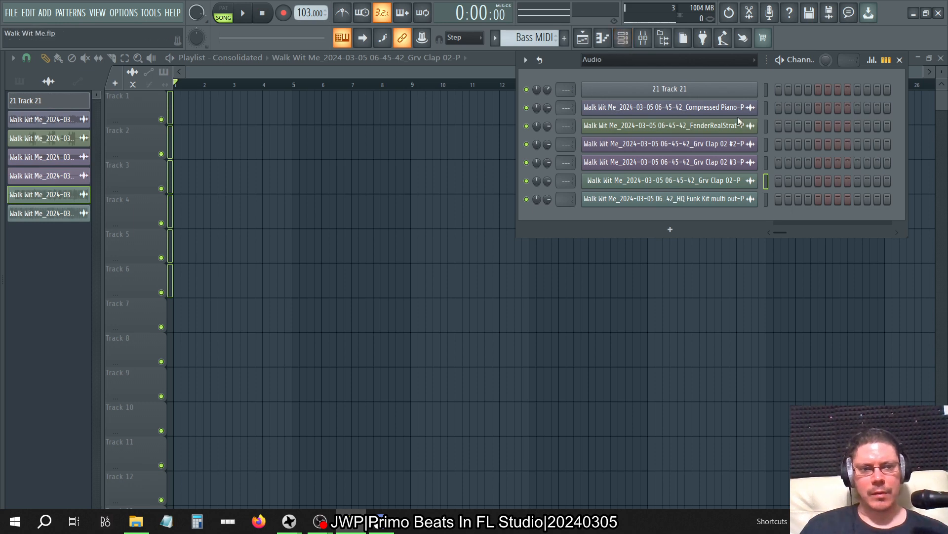
{"action": "right_click", "coordinate": [711, 107]}
{"action": "left_click", "coordinate": [726, 237]}
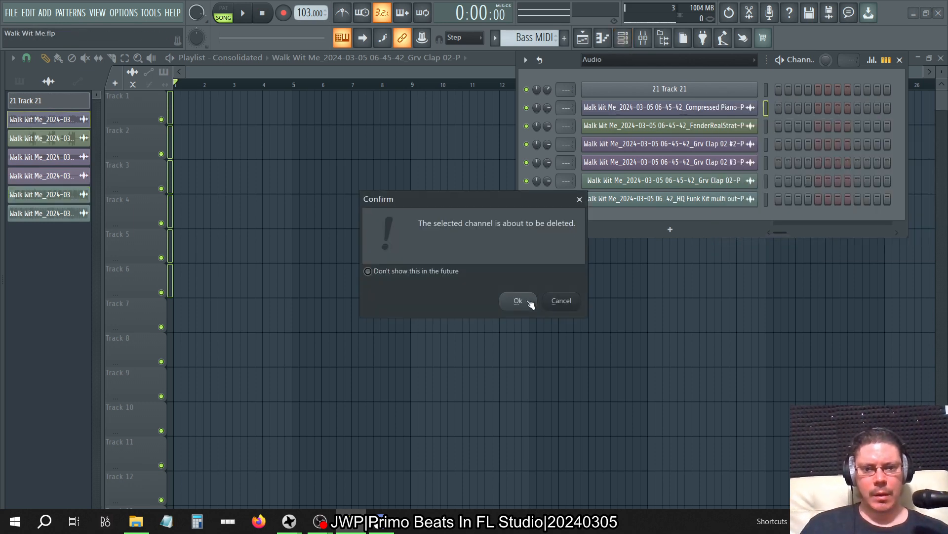
{"action": "left_click", "coordinate": [518, 301]}
{"action": "right_click", "coordinate": [630, 107]}
{"action": "left_click", "coordinate": [732, 242]}
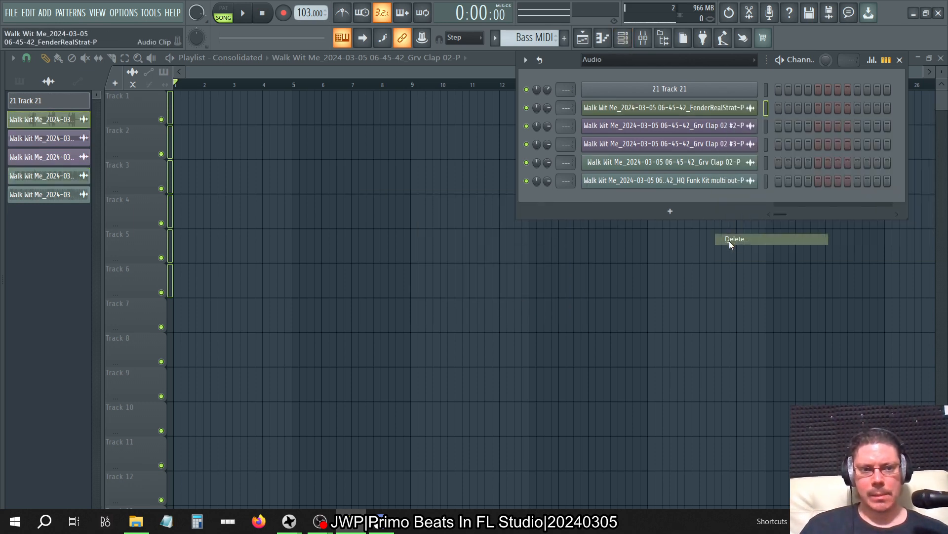
{"action": "left_click", "coordinate": [516, 298]}
- Delete the Grv Clap 02 #2-P and Grv Clap 02 #3-P audio clip channels
{"action": "right_click", "coordinate": [632, 112]}
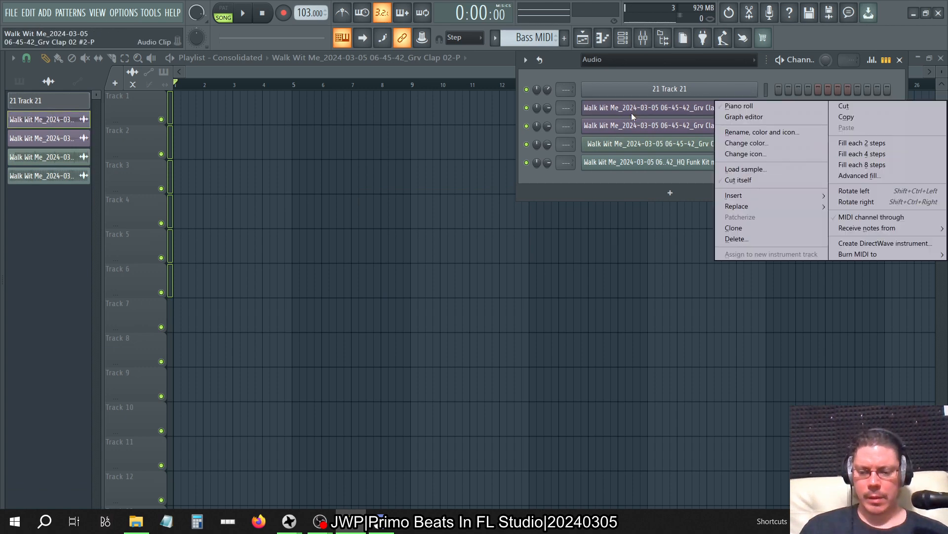
{"action": "key", "text": "d"}
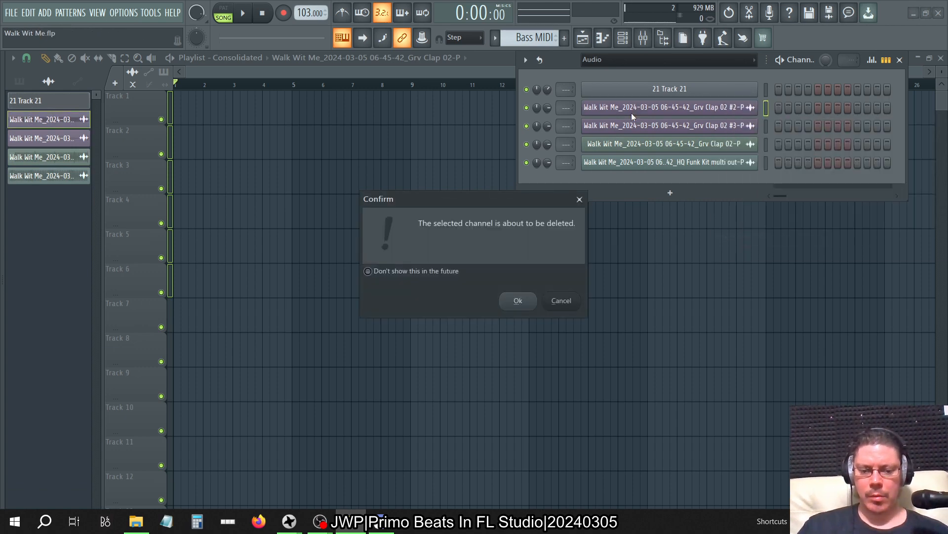
{"action": "key", "text": "Return"}
{"action": "right_click", "coordinate": [643, 109]}
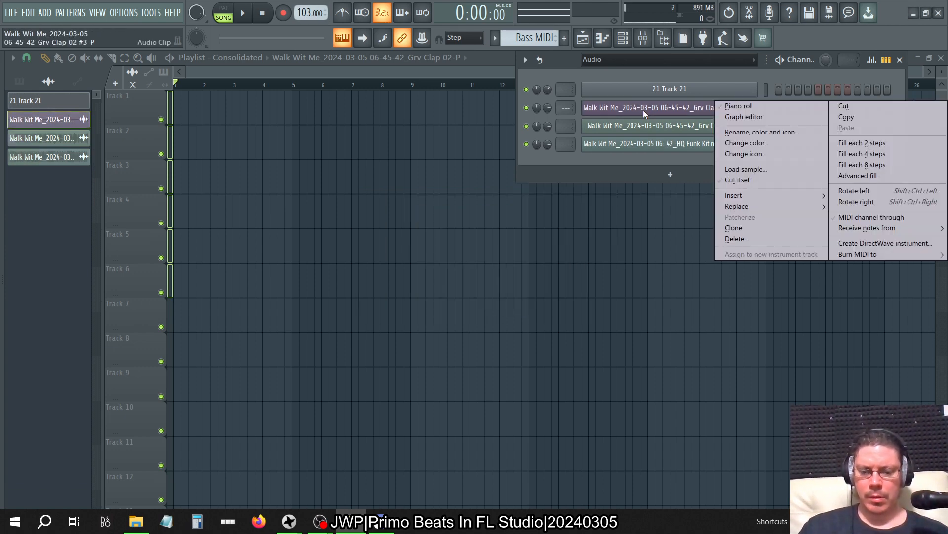
{"action": "key", "text": "d"}
{"action": "key", "text": "Return"}
- Delete the Grv Clap 02-P and HQ Funk Kit multi out-P audio clip channels
{"action": "right_click", "coordinate": [644, 110]}
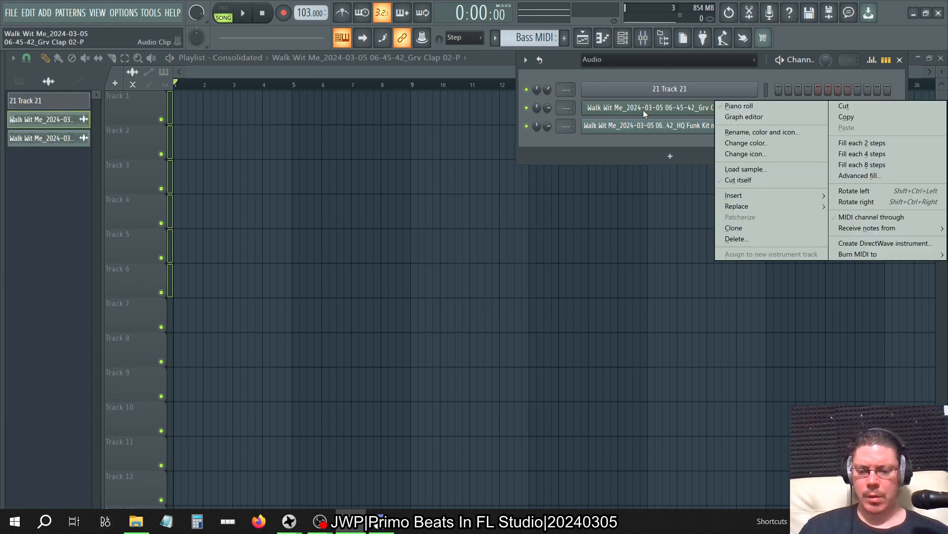
{"action": "key", "text": "d"}
{"action": "key", "text": "Return"}
{"action": "right_click", "coordinate": [643, 109]}
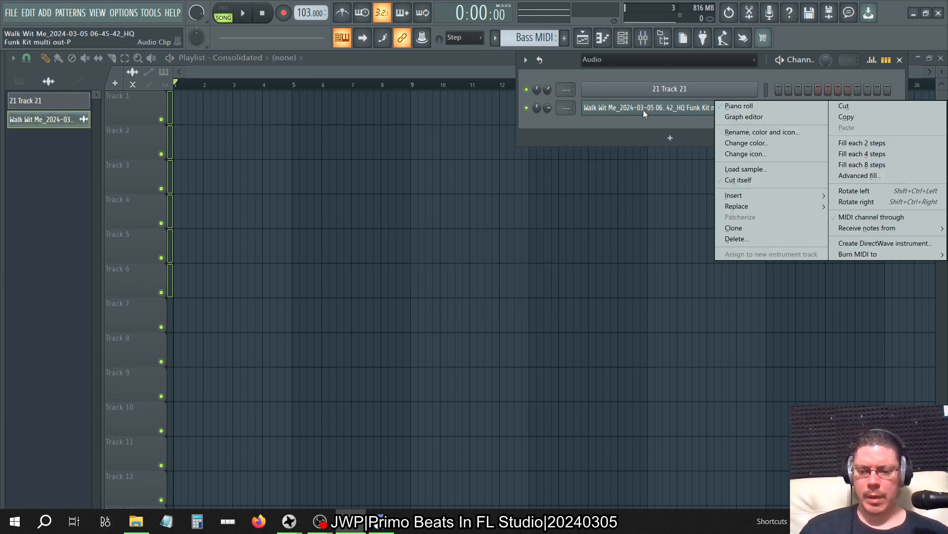
{"action": "key", "text": "d"}
{"action": "key", "text": "Return"}
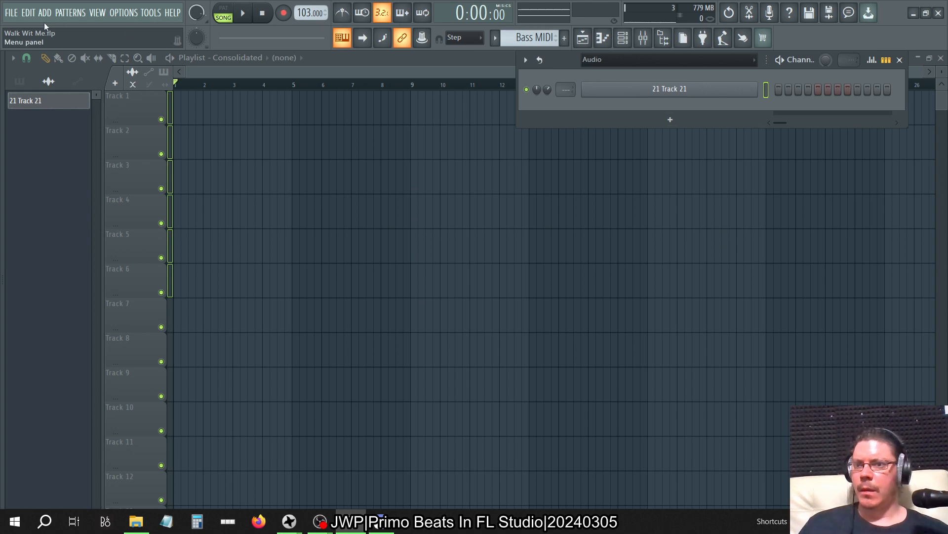
- Save the project and filter the channel rack to the Unsorted group
{"action": "left_click", "coordinate": [11, 13]}
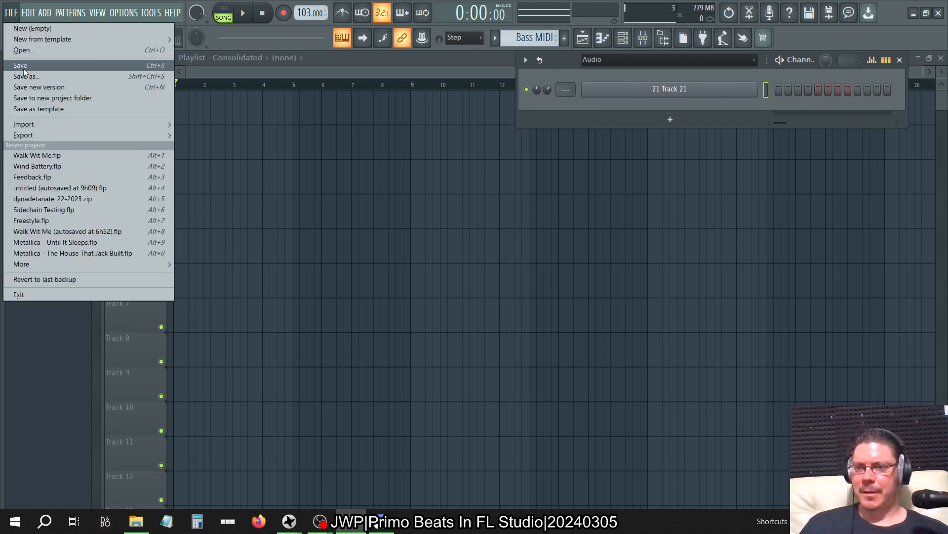
{"action": "left_click", "coordinate": [23, 65]}
{"action": "left_click", "coordinate": [621, 61]}
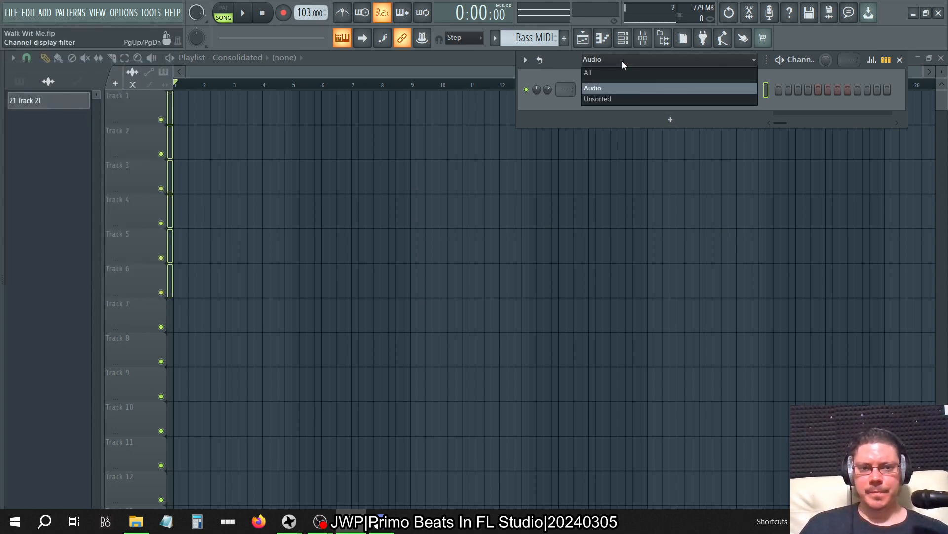
{"action": "left_click", "coordinate": [621, 60]}
{"action": "left_click", "coordinate": [622, 60]}
{"action": "left_click", "coordinate": [625, 99]}
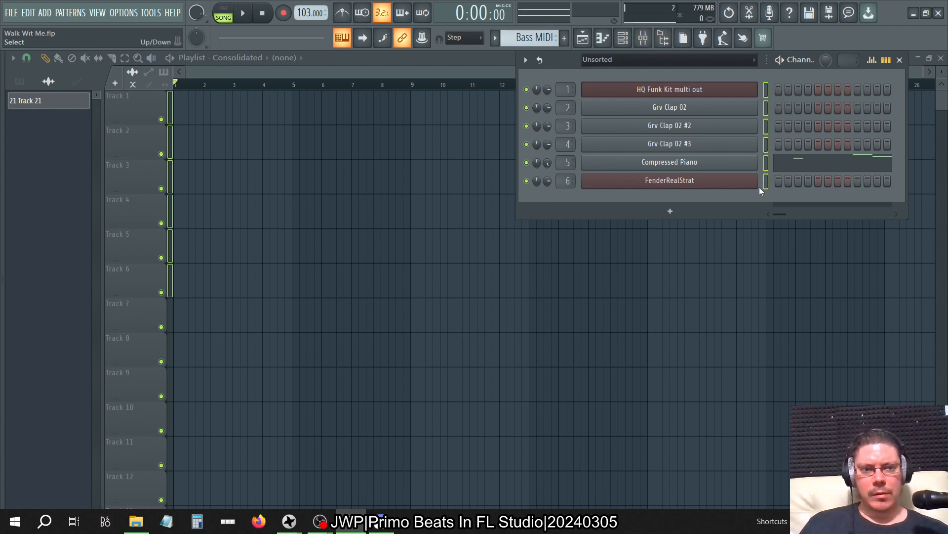
- Open the mixer and examine the named instrument tracks from HQ Funk Kit multi out to Compressed Piano
{"action": "left_click", "coordinate": [643, 38]}
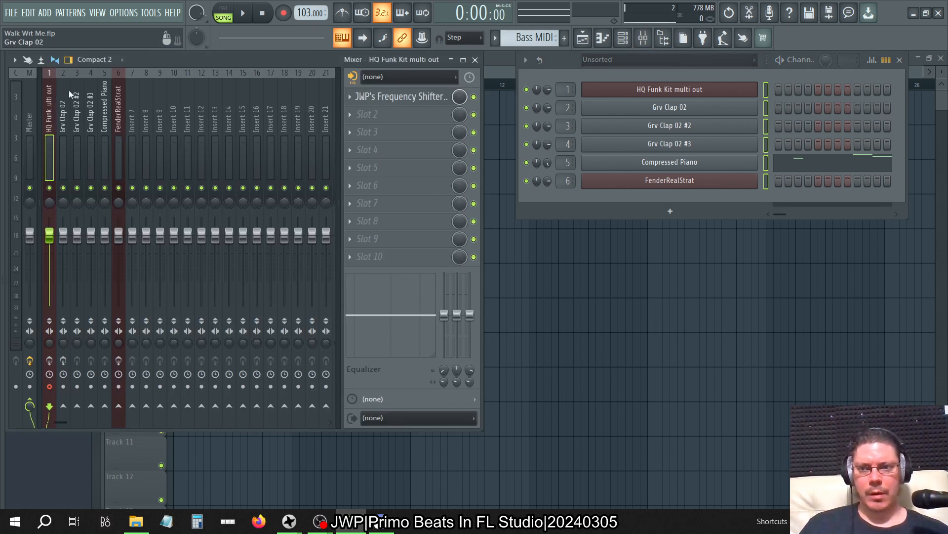
{"action": "left_click", "coordinate": [92, 127]}
{"action": "left_click", "coordinate": [61, 124]}
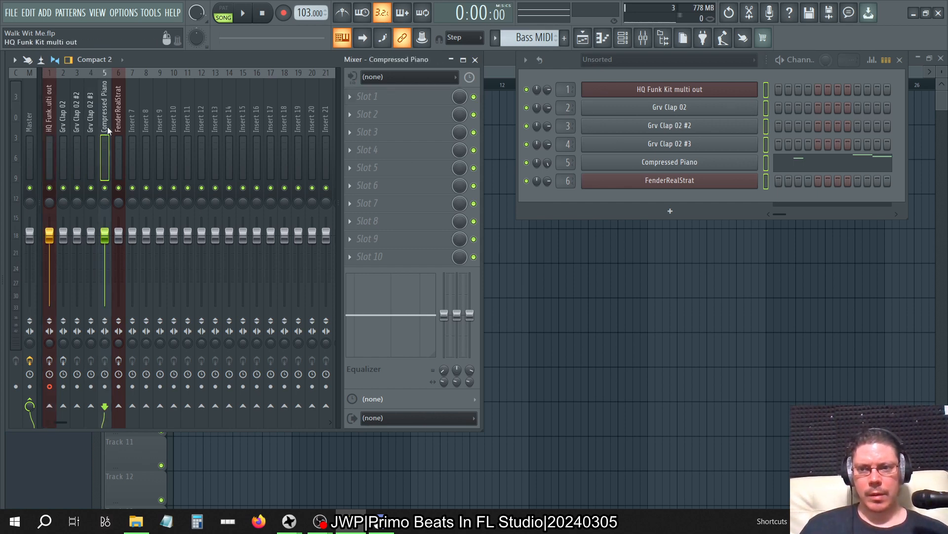
{"action": "double_click", "coordinate": [48, 122]}
{"action": "left_click", "coordinate": [95, 121]}
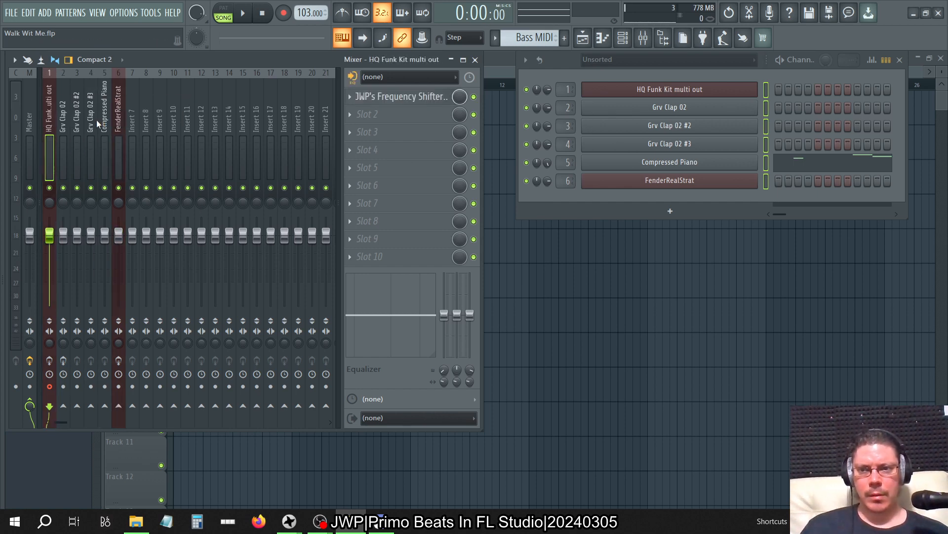
{"action": "left_click_drag", "start_coordinate": [51, 127], "coordinate": [147, 127], "text": "ctrl"}
{"action": "left_click", "coordinate": [51, 127], "text": "ctrl"}
{"action": "left_click", "coordinate": [51, 127]}
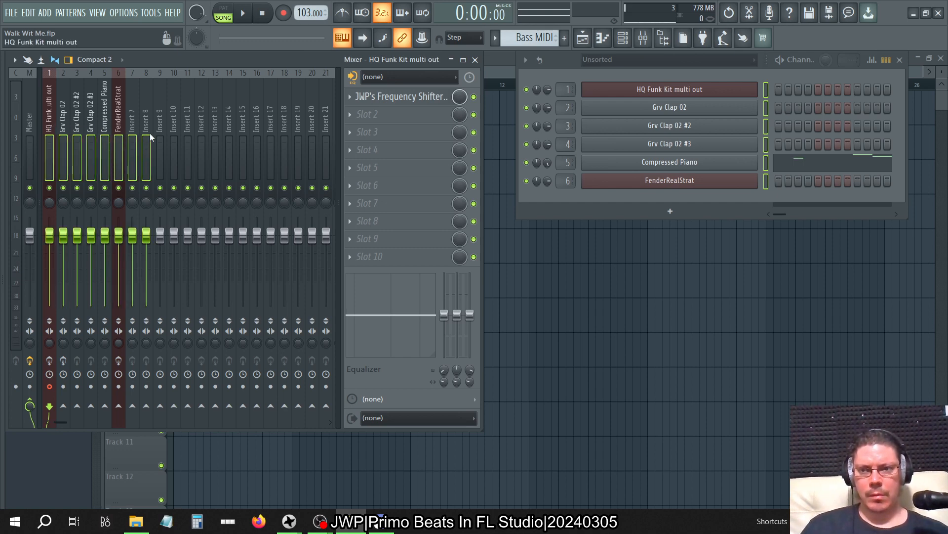
{"action": "left_click", "coordinate": [159, 111]}
{"action": "left_click_drag", "start_coordinate": [159, 111], "coordinate": [174, 131], "text": "ctrl"}
{"action": "left_click", "coordinate": [102, 114]}
{"action": "left_click", "coordinate": [174, 132]}
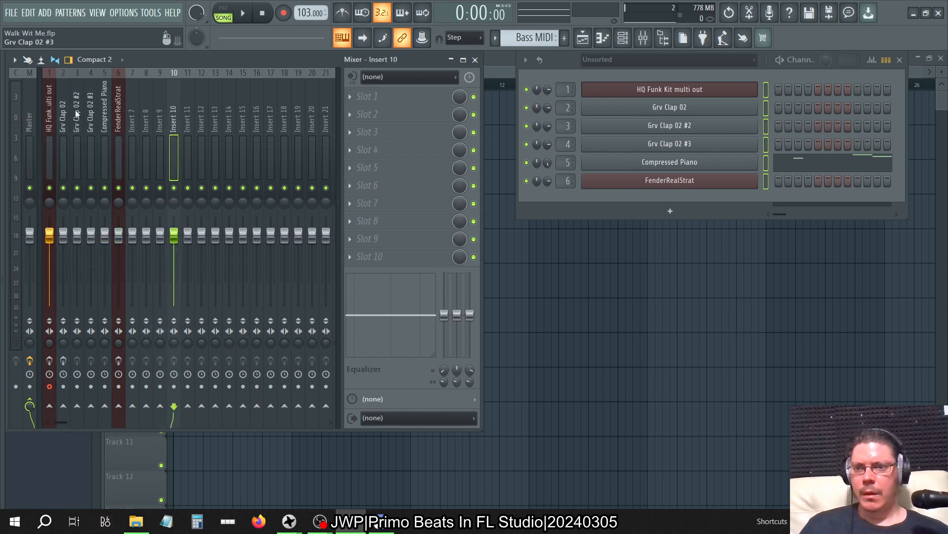
- Select mixer tracks 1 to 8 and clear their names back to the default insert names
{"action": "left_click", "coordinate": [63, 121]}
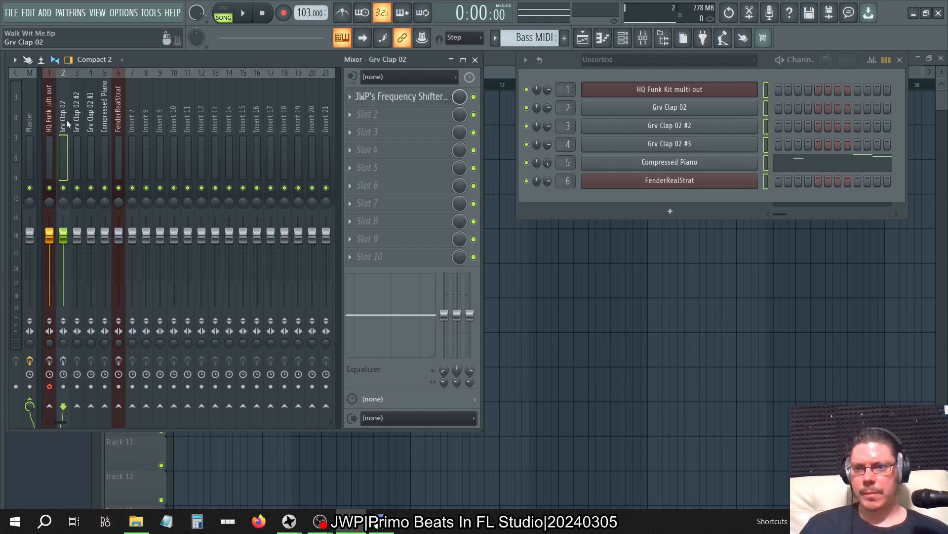
{"action": "left_click_drag", "start_coordinate": [55, 120], "coordinate": [147, 117]}
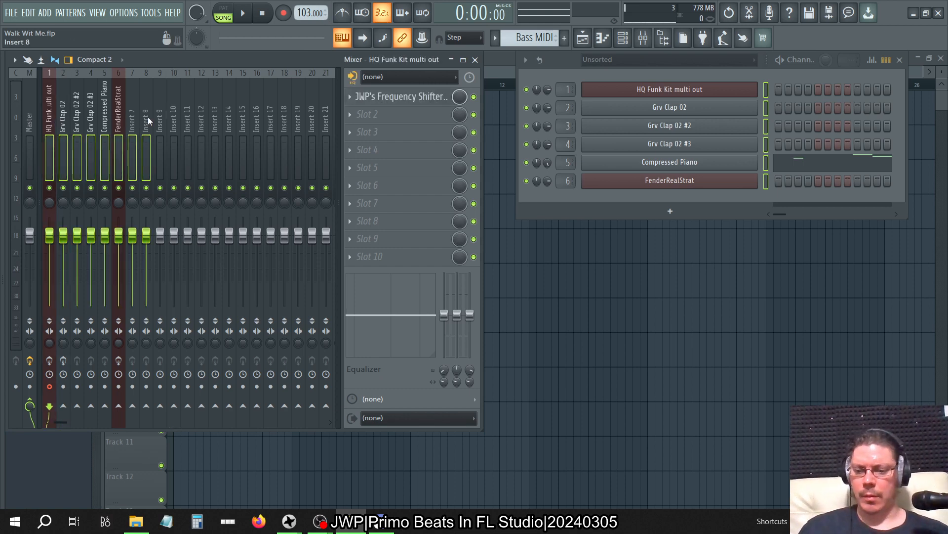
{"action": "key", "text": "F2"}
{"action": "key", "text": "BackSpace"}
{"action": "key", "text": "Return"}
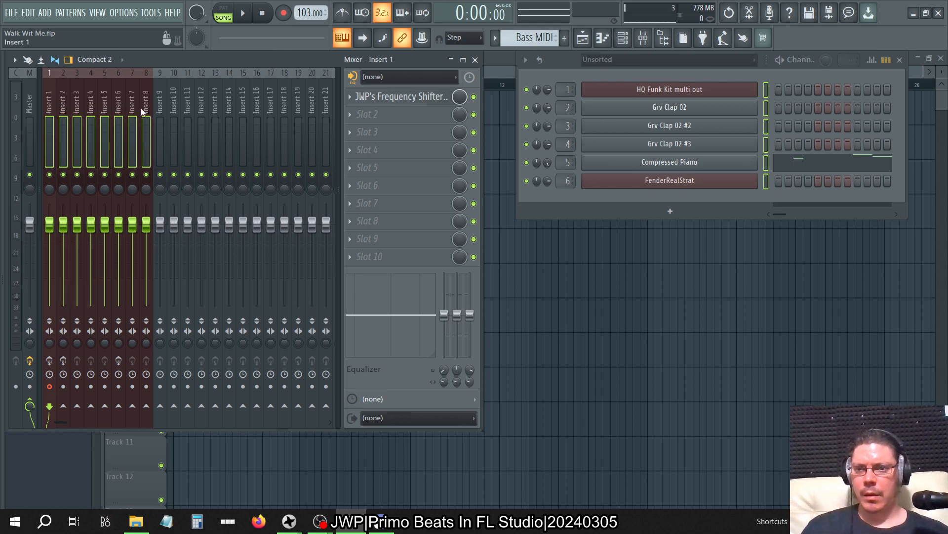
{"action": "right_click", "coordinate": [111, 93]}
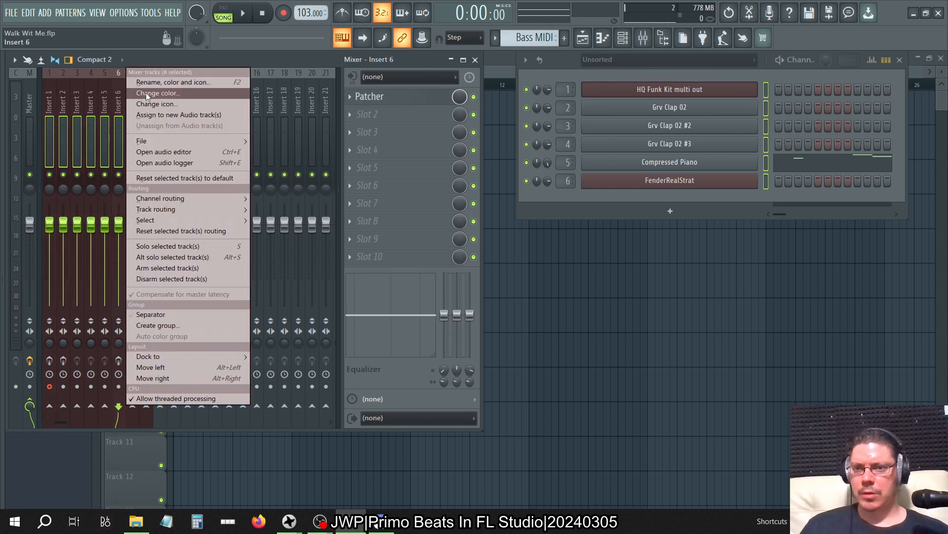
{"action": "left_click", "coordinate": [146, 93]}
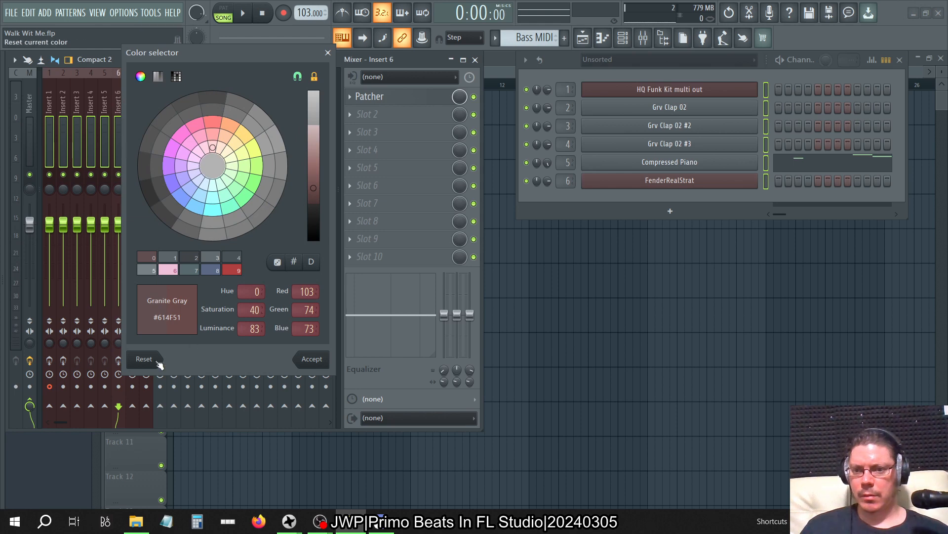
{"action": "left_click", "coordinate": [312, 358]}
- Reset the color of the selected mixer tracks 1 to 8 to the default color
{"action": "right_click", "coordinate": [129, 96]}
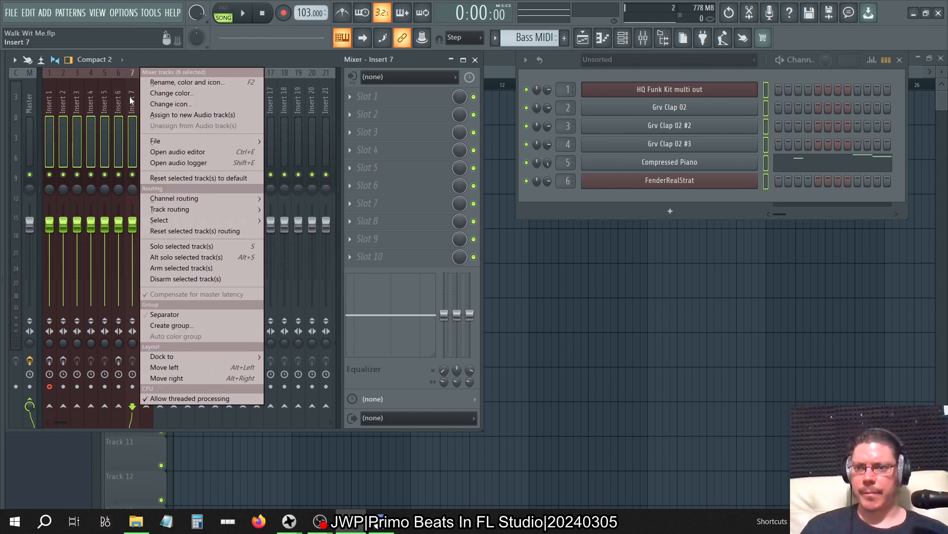
{"action": "left_click", "coordinate": [168, 100]}
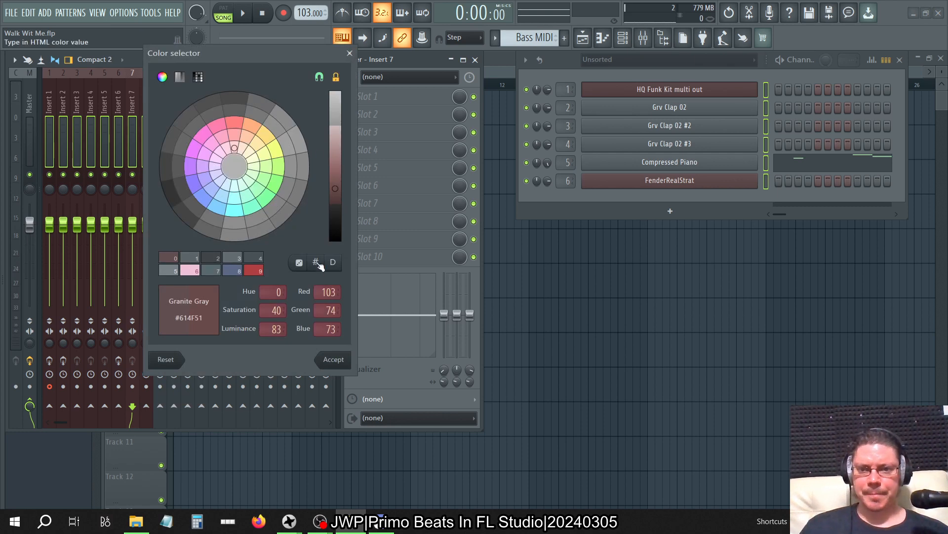
{"action": "left_click", "coordinate": [333, 262]}
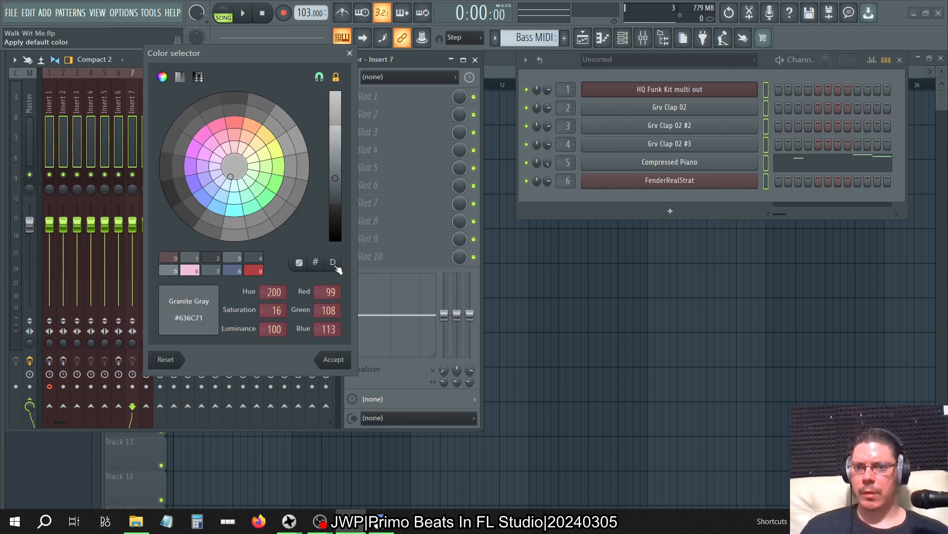
{"action": "left_click", "coordinate": [333, 357]}
- Exclude HQ Funk Kit multi out from the channel selection and route the other channels to consecutive mixer tracks starting at insert 4
{"action": "left_click_drag", "start_coordinate": [175, 91], "coordinate": [229, 119]}
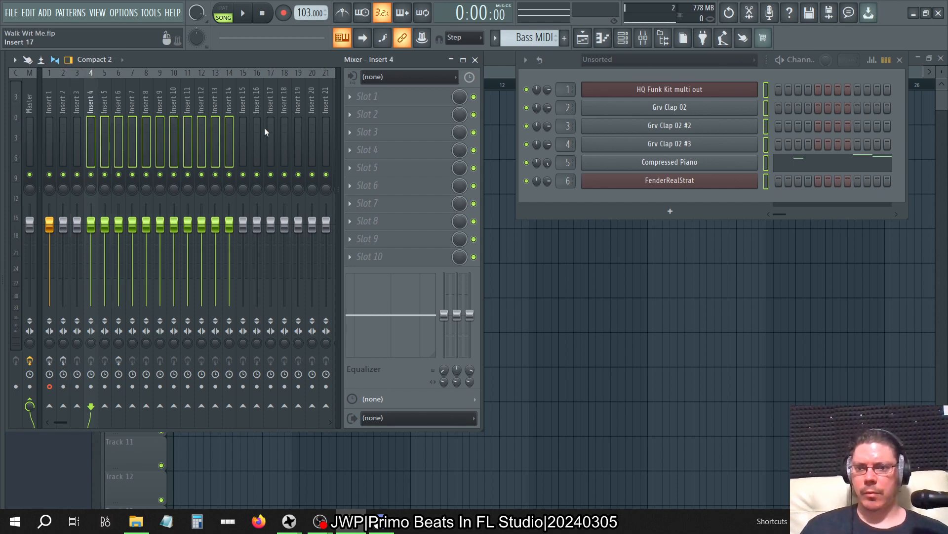
{"action": "left_click", "coordinate": [766, 93]}
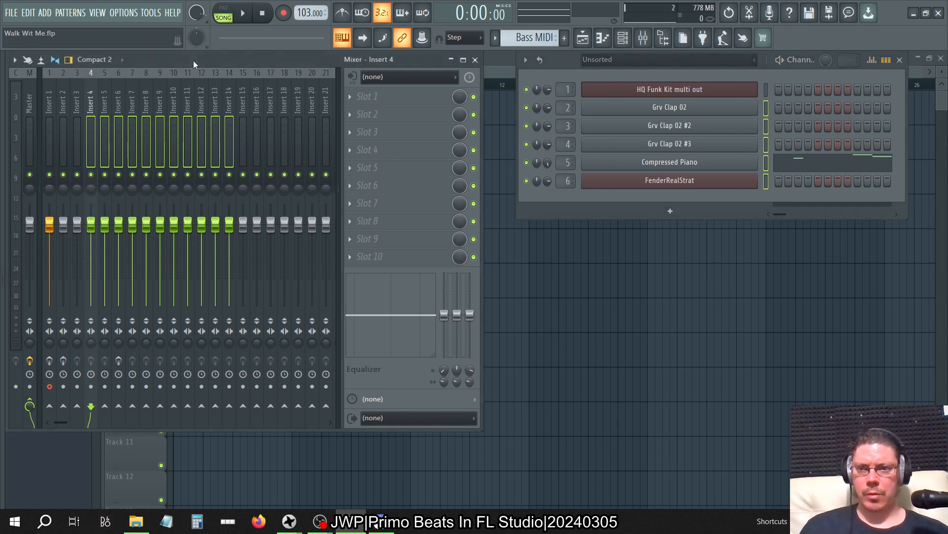
{"action": "key", "text": "ctrl+shift+l"}
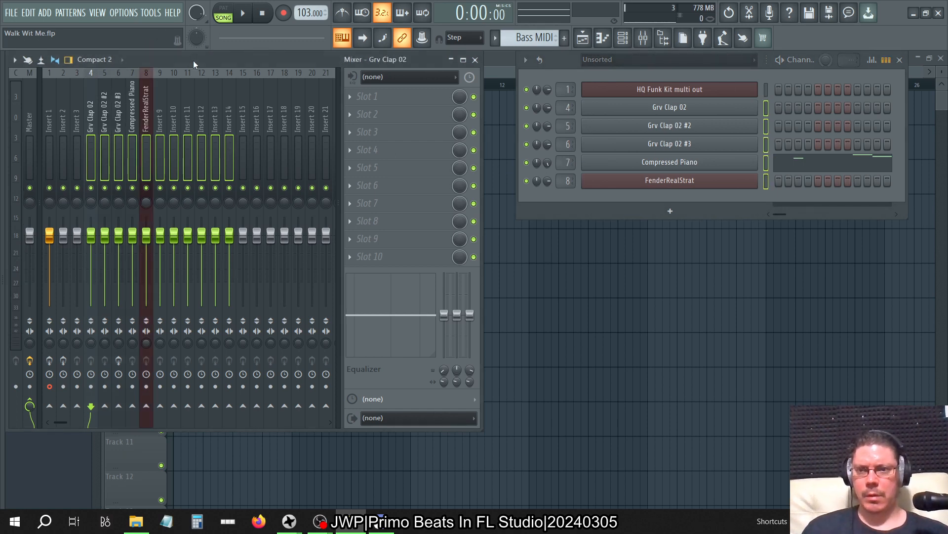
- Rename mixer track 1 to BD and mixer track 2 to SD
{"action": "left_click", "coordinate": [49, 118]}
{"action": "key", "text": "F2"}
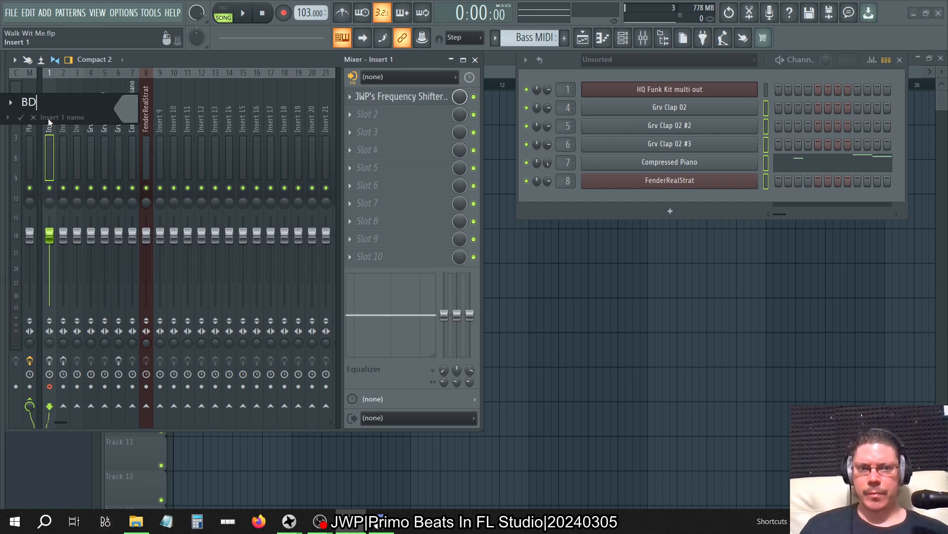
{"action": "key", "text": "Return"}
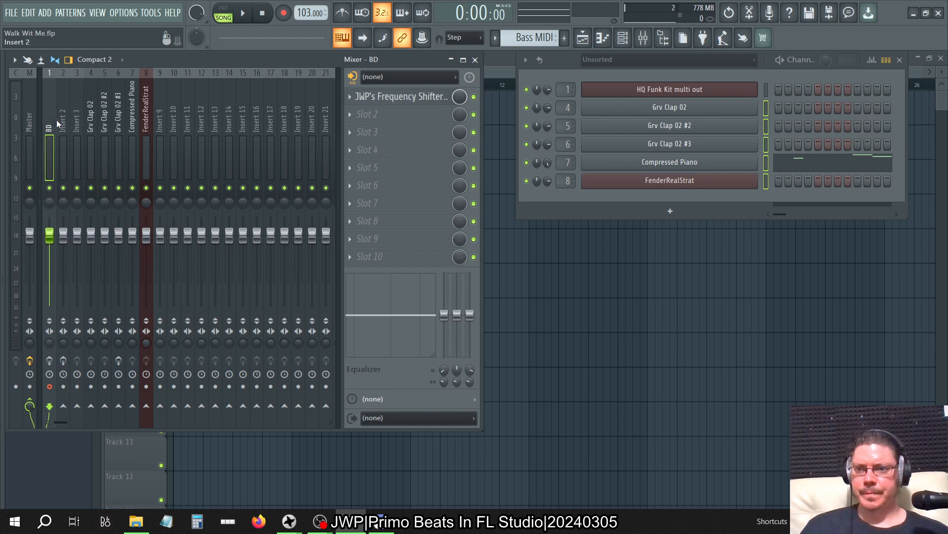
{"action": "left_click", "coordinate": [56, 120]}
{"action": "key", "text": "F2"}
{"action": "type", "text": "SD"}
{"action": "key", "text": "Return"}
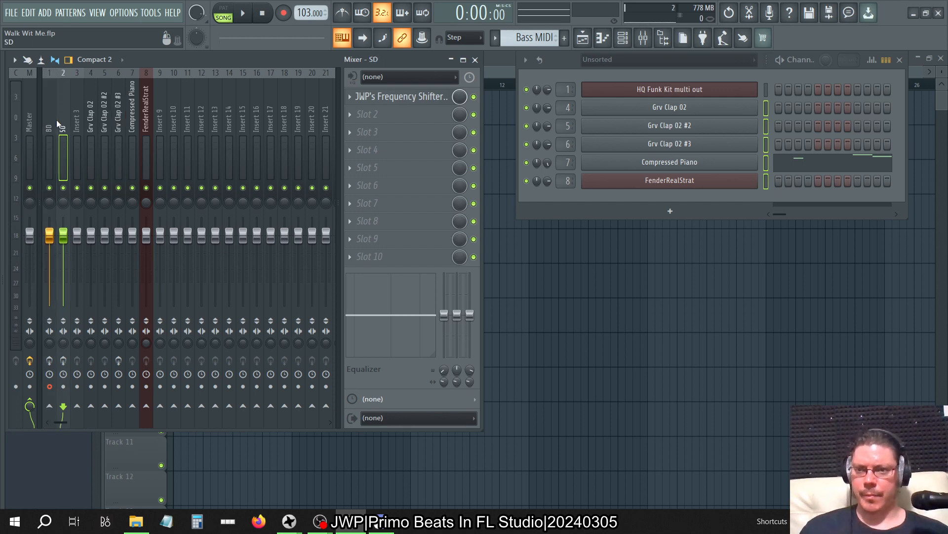
- Rename mixer track 3 to Tom
{"action": "left_click", "coordinate": [77, 123]}
{"action": "key", "text": "F2"}
{"action": "type", "text": "T"}
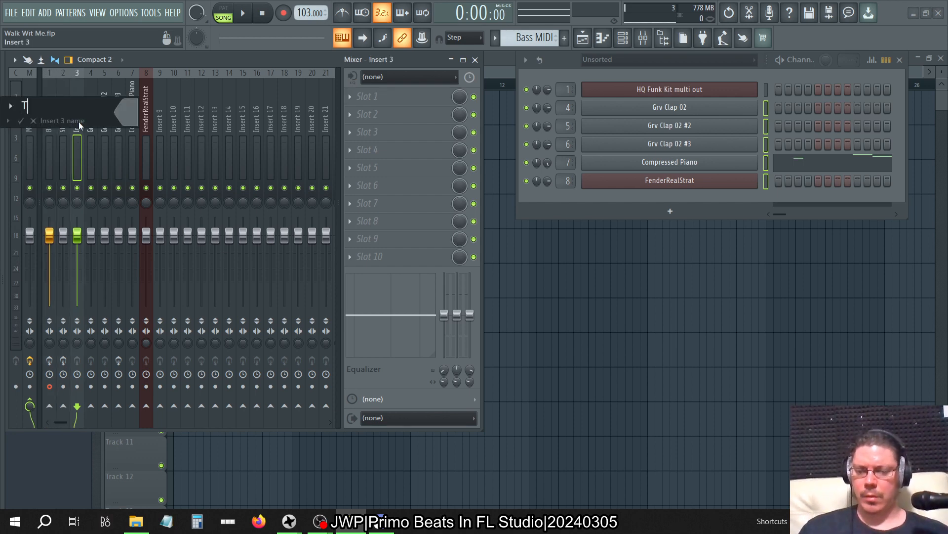
{"action": "type", "text": "M"}
{"action": "key", "text": "BackSpace"}
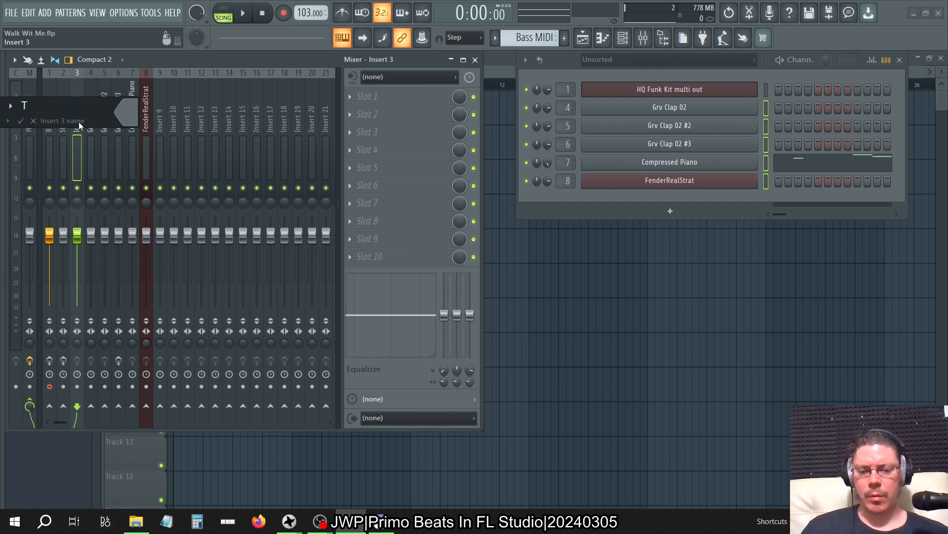
{"action": "type", "text": "O"}
{"action": "key", "text": "BackSpace"}
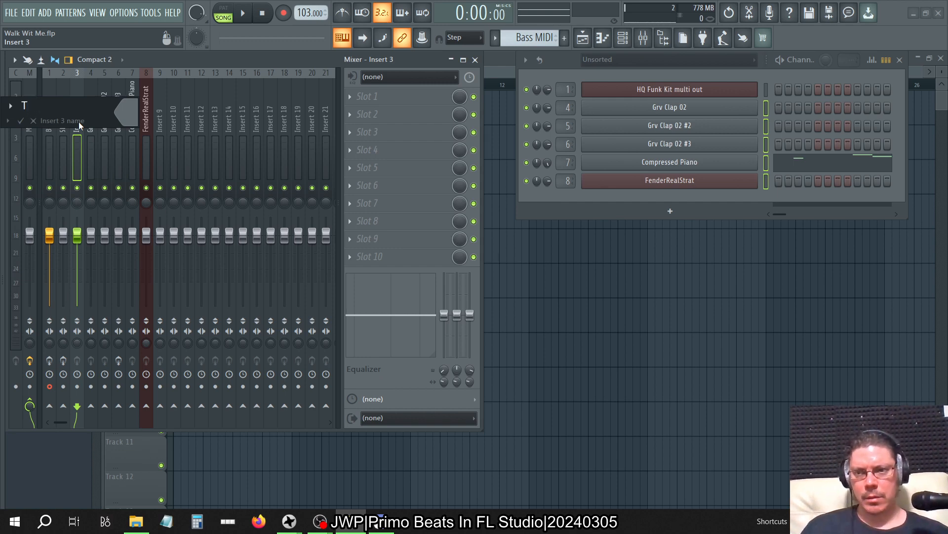
{"action": "type", "text": "Om"}
{"action": "key", "text": "BackSpace"}
{"action": "key", "text": "BackSpace"}
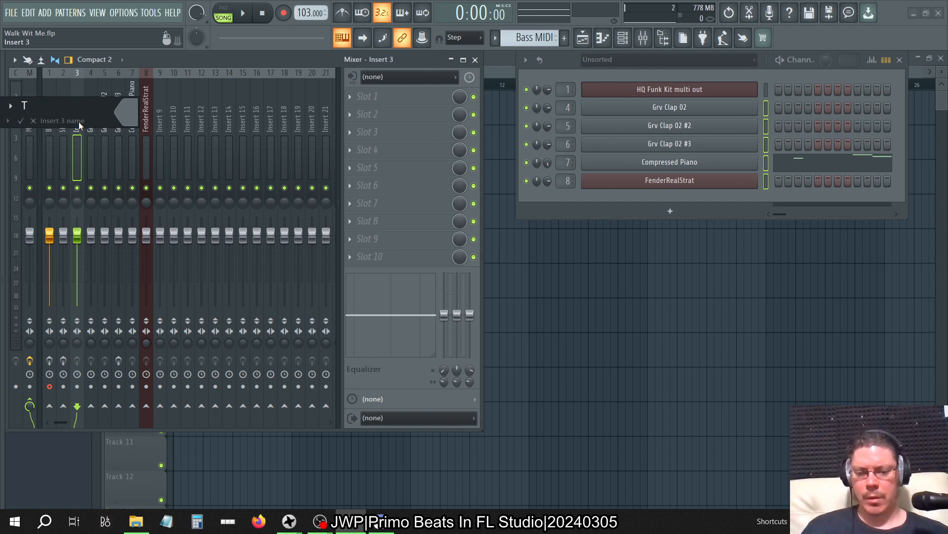
{"action": "type", "text": "om"}
{"action": "key", "text": "Return"}
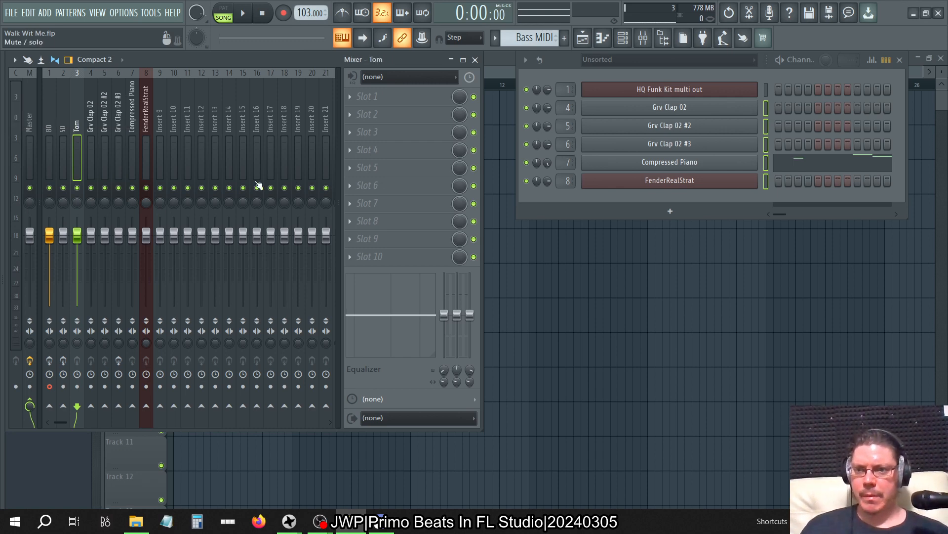
- Arm mixer tracks 2 to 8, from SD to FenderRealStrat, for disk recording alongside BD
{"action": "left_click", "coordinate": [49, 153]}
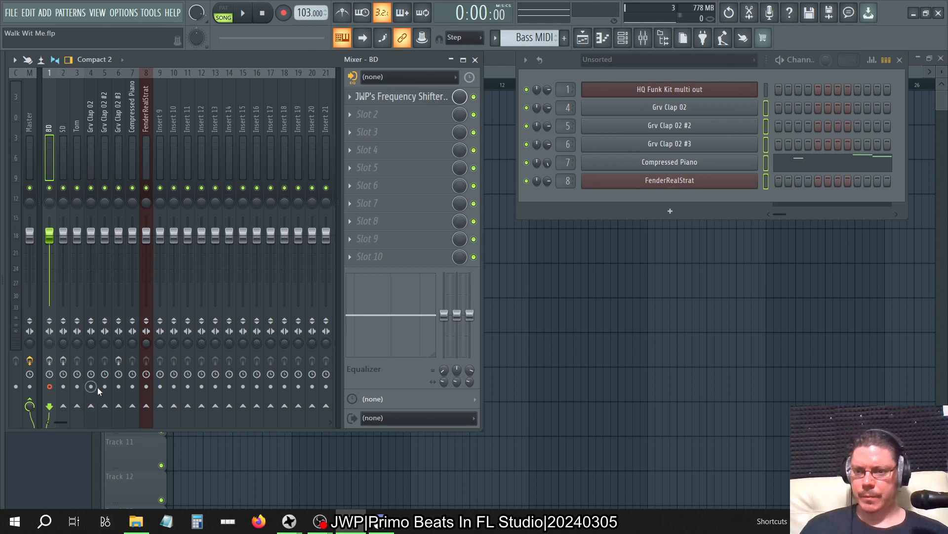
{"action": "left_click", "coordinate": [63, 387]}
{"action": "left_click", "coordinate": [77, 387]}
{"action": "left_click", "coordinate": [90, 386]}
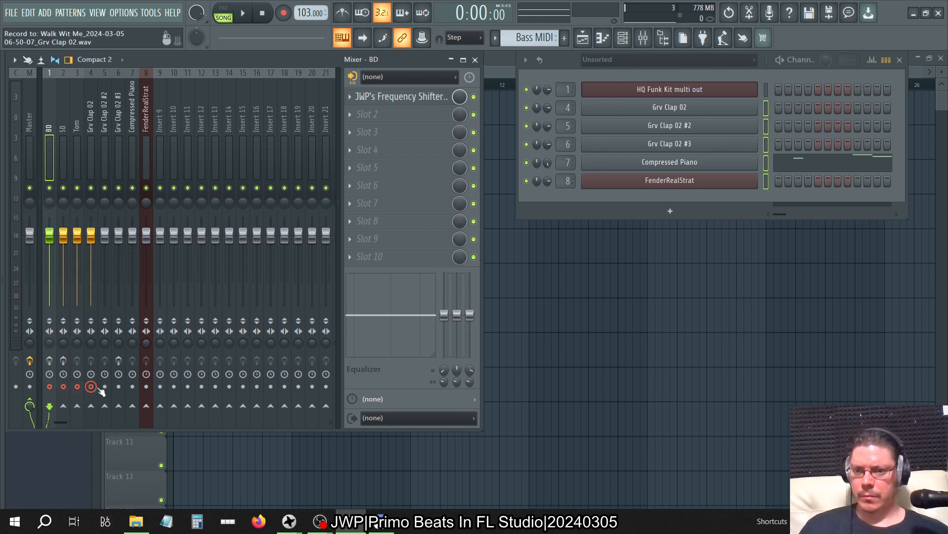
{"action": "left_click", "coordinate": [105, 386]}
{"action": "left_click", "coordinate": [119, 386]}
{"action": "left_click", "coordinate": [132, 386]}
{"action": "left_click", "coordinate": [146, 387]}
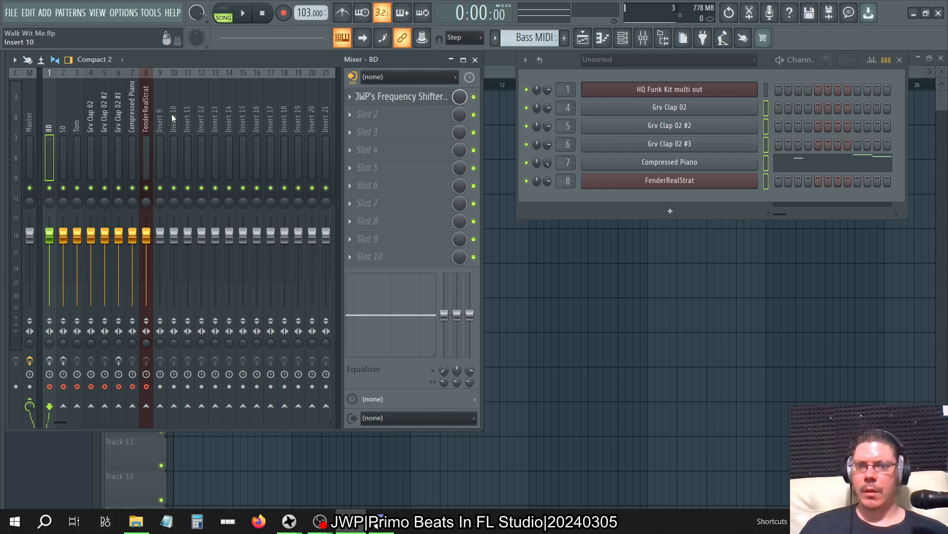
- Briefly play the Consolidated arrangement, stop it, and switch the playlist to the arrangement named Arrangement
{"action": "key", "text": "space"}
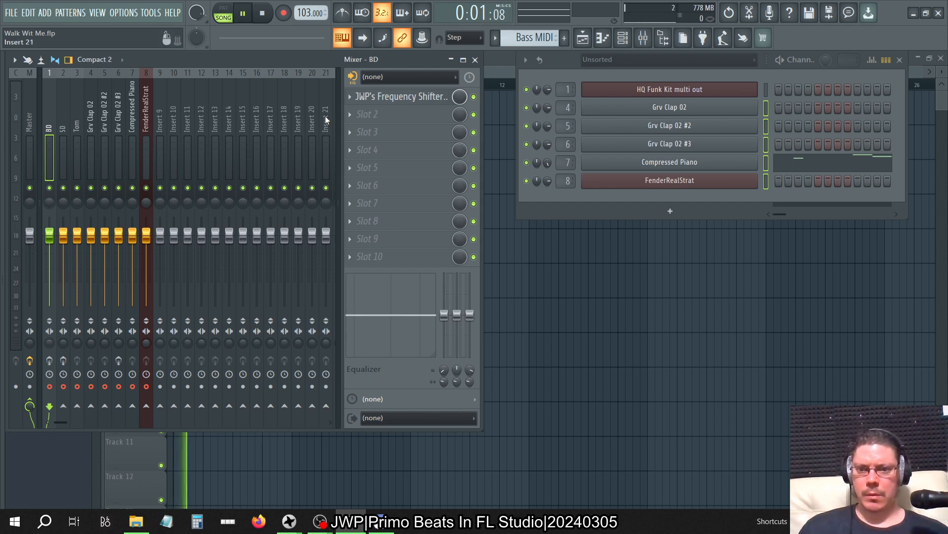
{"action": "key", "text": "space"}
{"action": "left_click", "coordinate": [491, 52]}
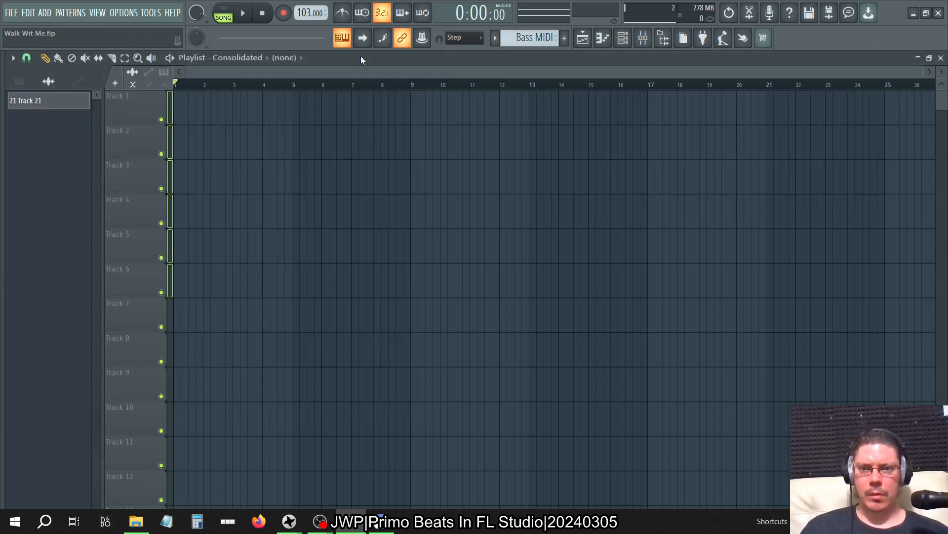
{"action": "left_click", "coordinate": [238, 57]}
{"action": "left_click", "coordinate": [240, 78]}
- Play the song with the mixer in view, skip ahead to about bar 25 to check the track levels, and stop
{"action": "key", "text": "space"}
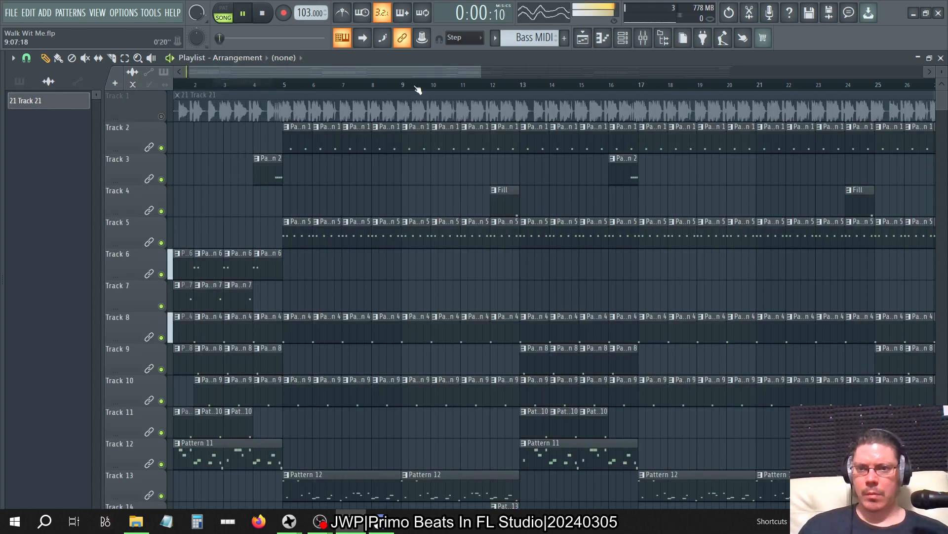
{"action": "left_click", "coordinate": [940, 58]}
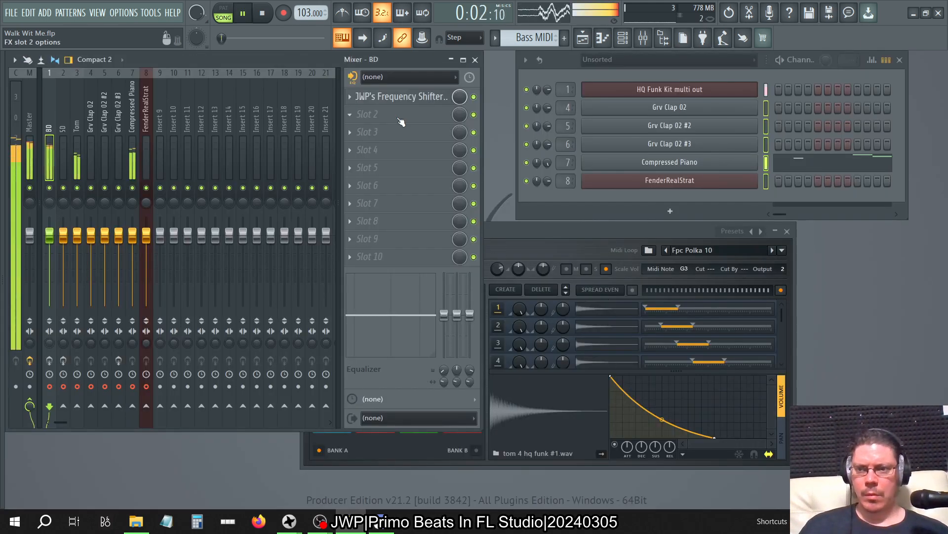
{"action": "left_click_drag", "start_coordinate": [222, 38], "coordinate": [272, 38]}
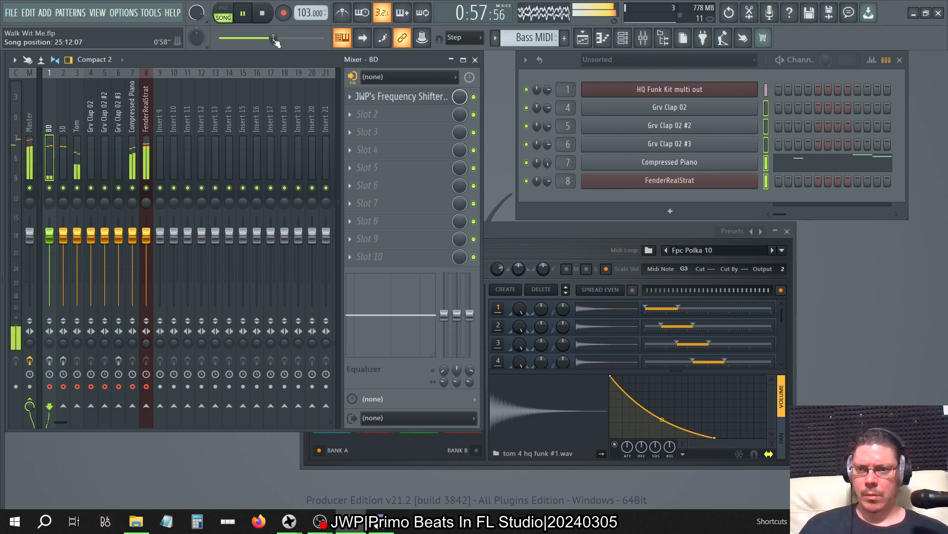
{"action": "key", "text": "space"}
- Render the armed mixer tracks to wave files as a full song with the WAV bit depth set to 24Bit int
{"action": "left_click", "coordinate": [10, 12]}
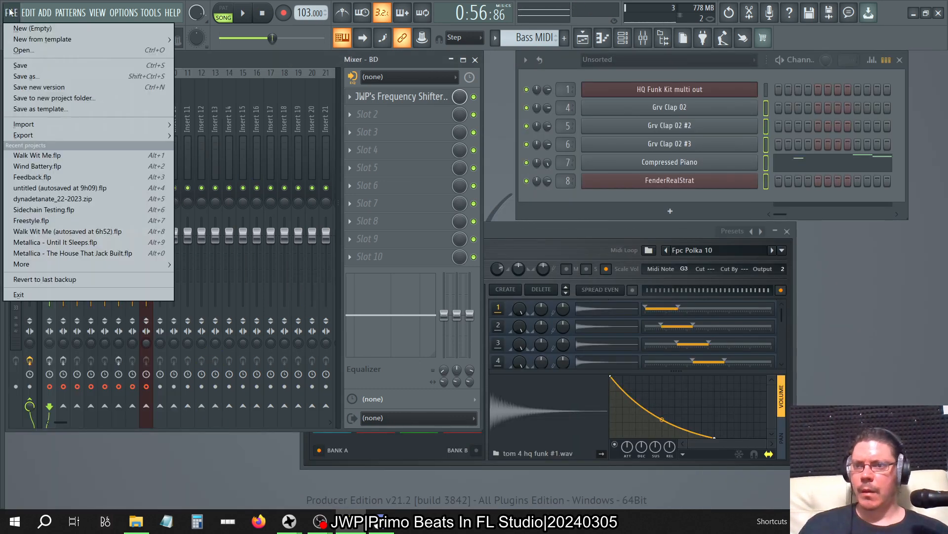
{"action": "left_click", "coordinate": [11, 13]}
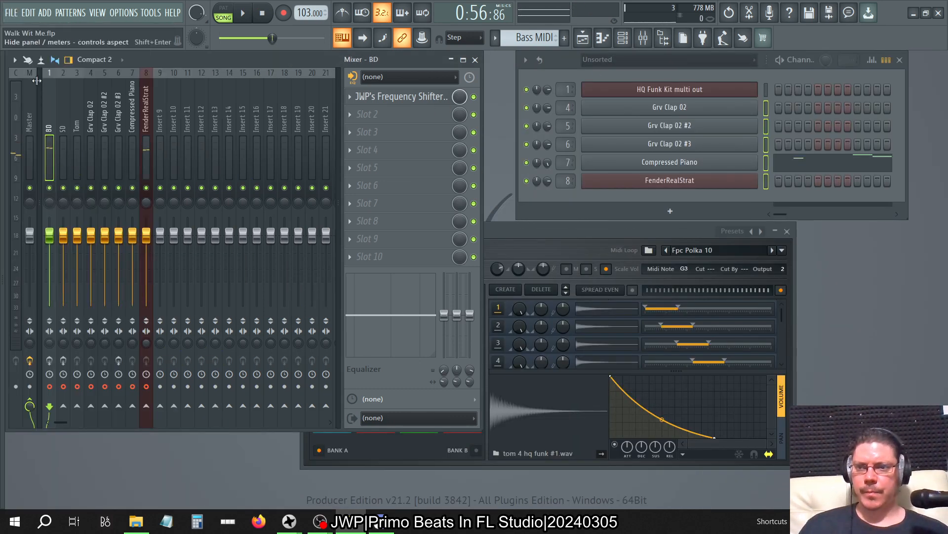
{"action": "left_click", "coordinate": [15, 60]}
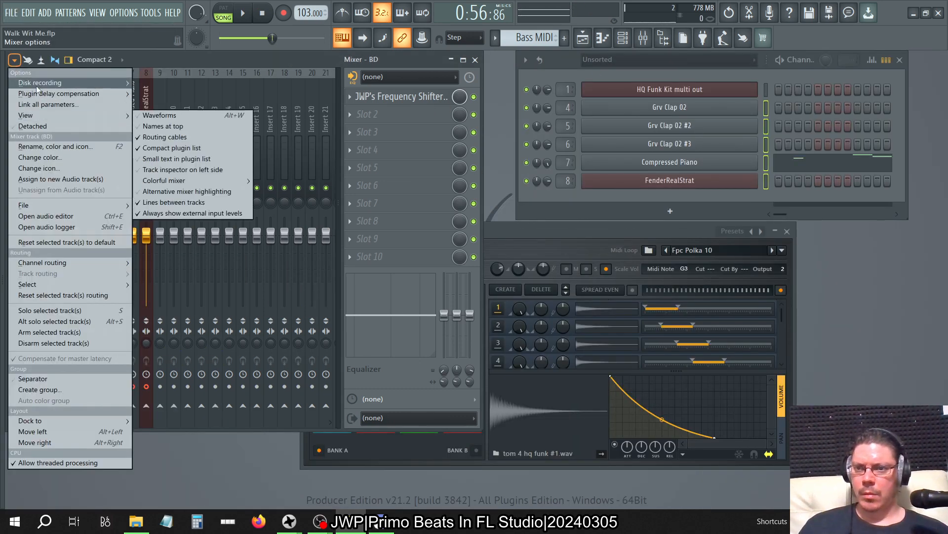
{"action": "mouse_move", "coordinate": [37, 86]}
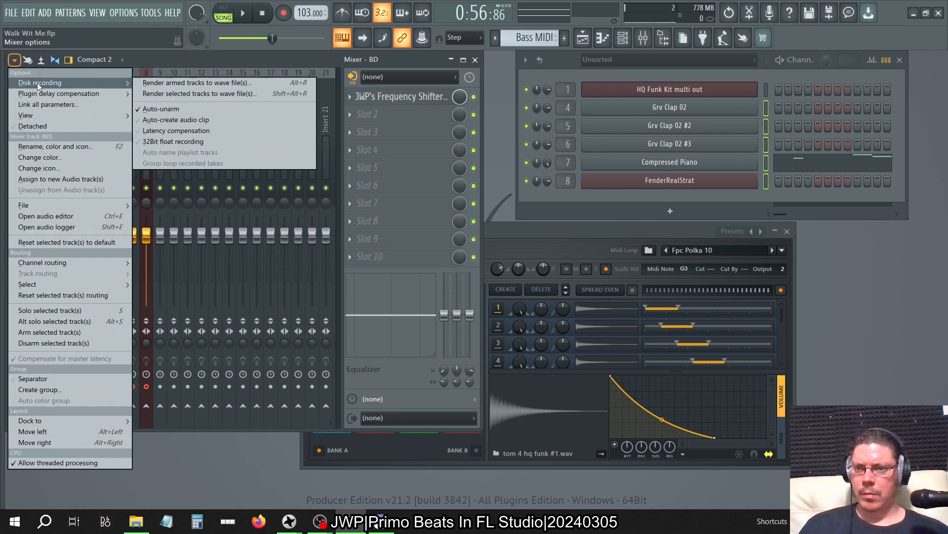
{"action": "left_click", "coordinate": [224, 84]}
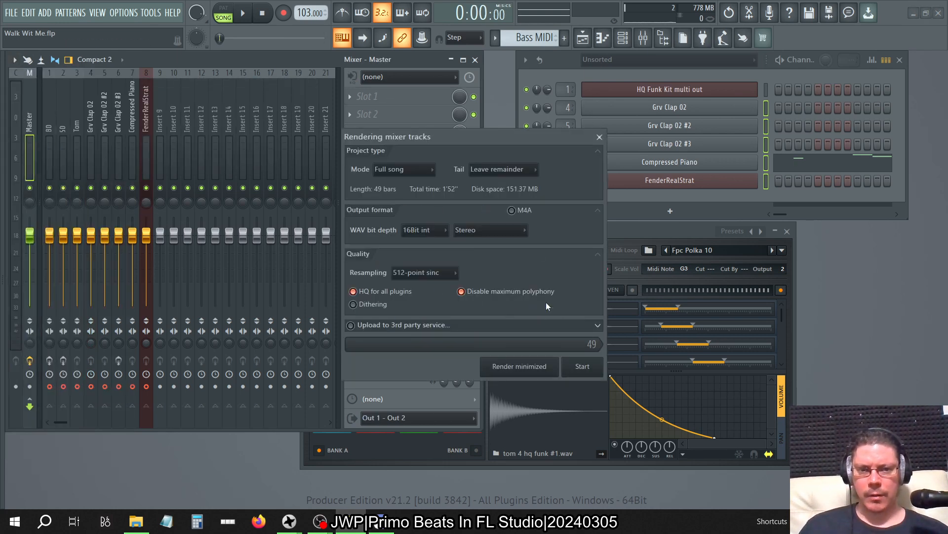
{"action": "left_click", "coordinate": [422, 230]}
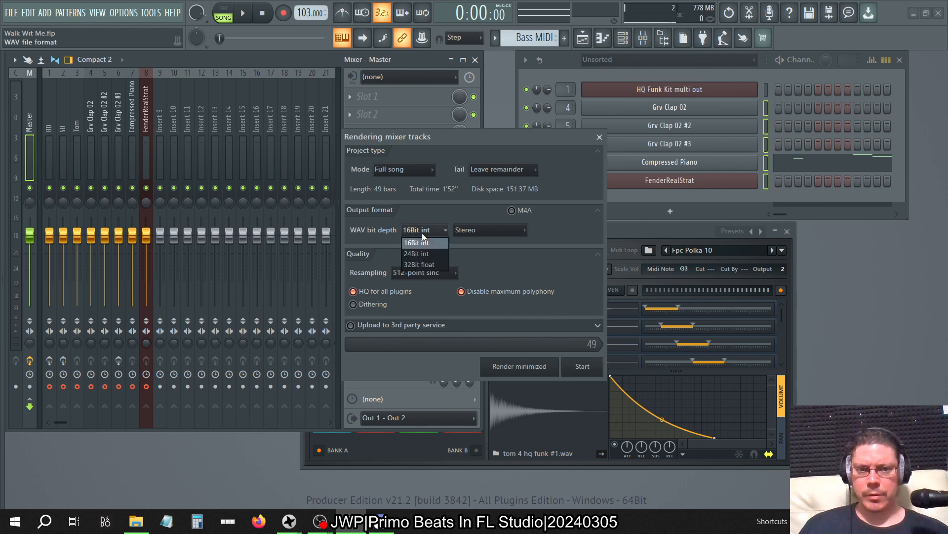
{"action": "left_click", "coordinate": [418, 253]}
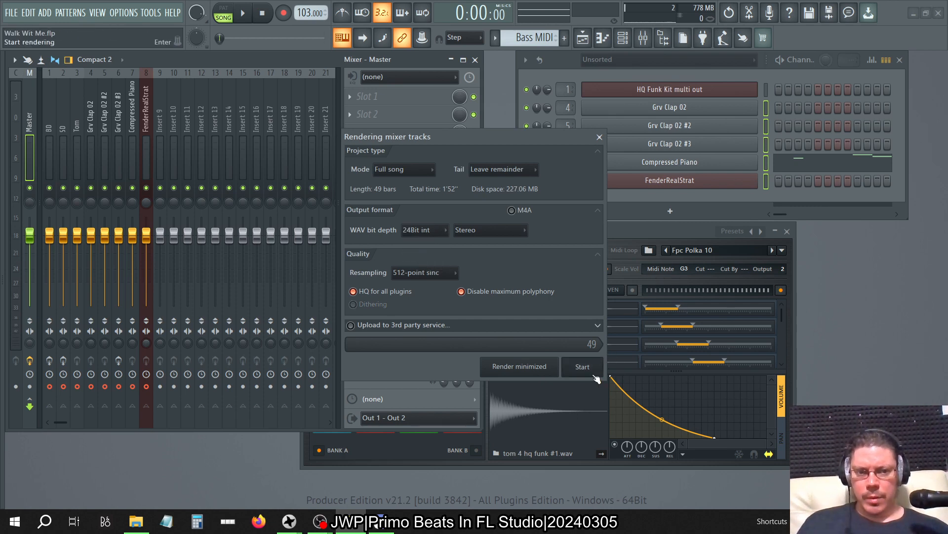
{"action": "left_click", "coordinate": [590, 372]}
- Switch to the Audio folder in File Explorer and select all the rendered Walk Wit Me stem files
{"action": "key", "text": "alt+Tab"}
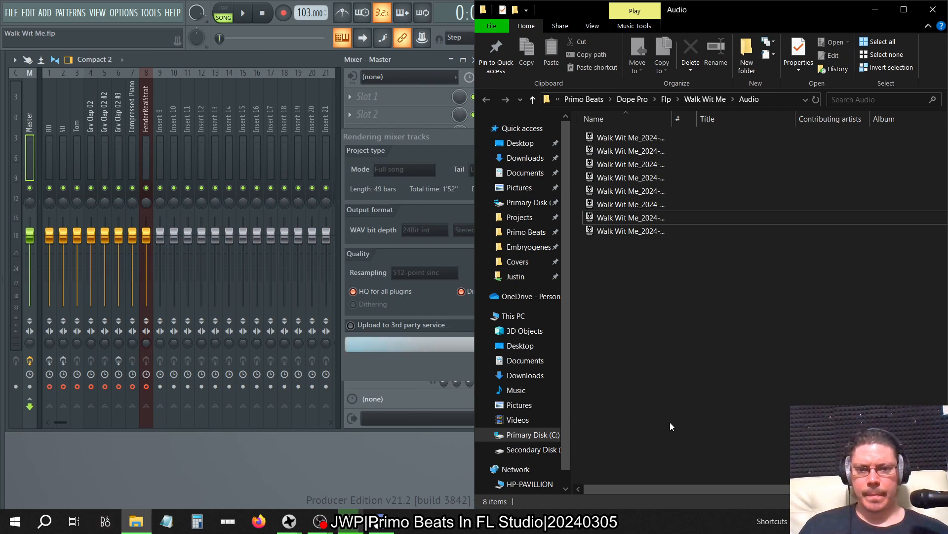
{"action": "left_click_drag", "start_coordinate": [669, 425], "coordinate": [638, 132]}
{"action": "key", "text": "alt+Tab"}
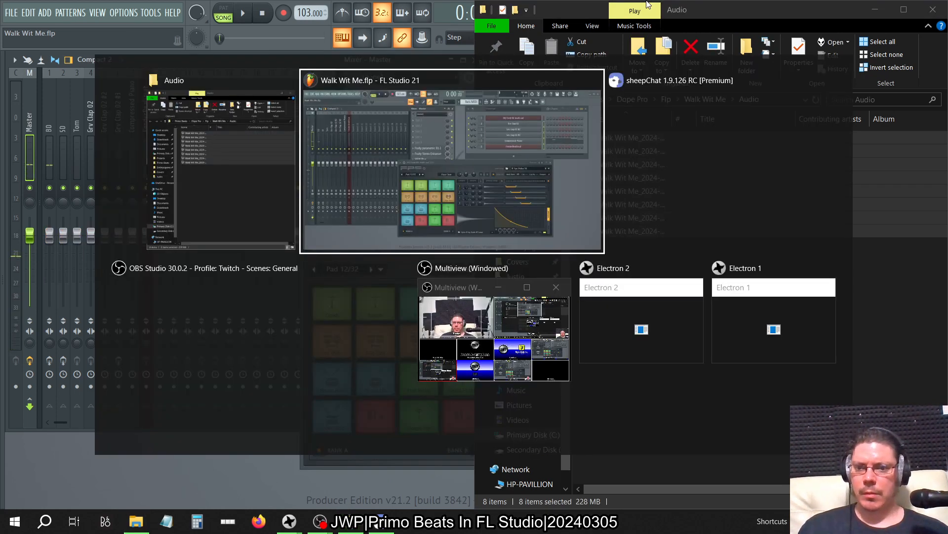
- Launch iZotope RX 9 Audio Editor and open its Batch Processor
{"action": "key", "text": "super"}
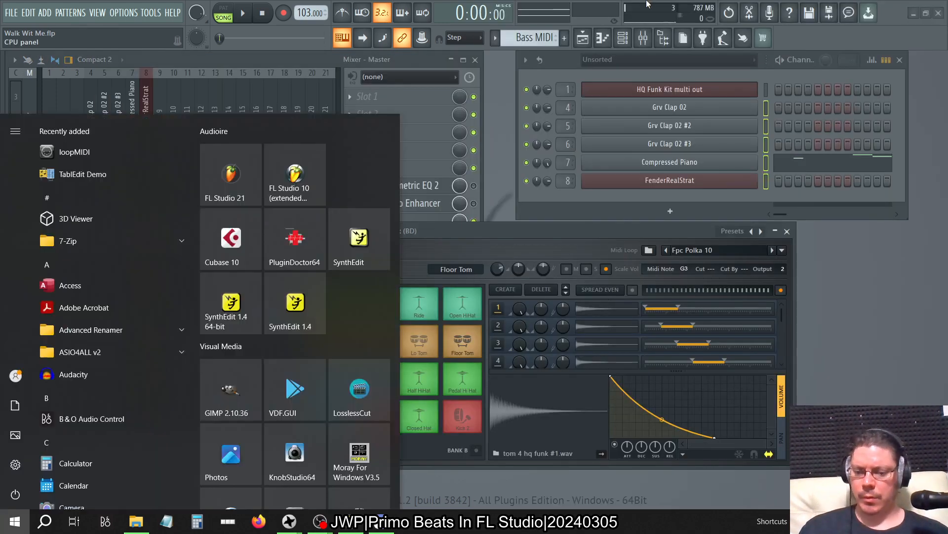
{"action": "type", "text": "rx"}
{"action": "key", "text": "Return"}
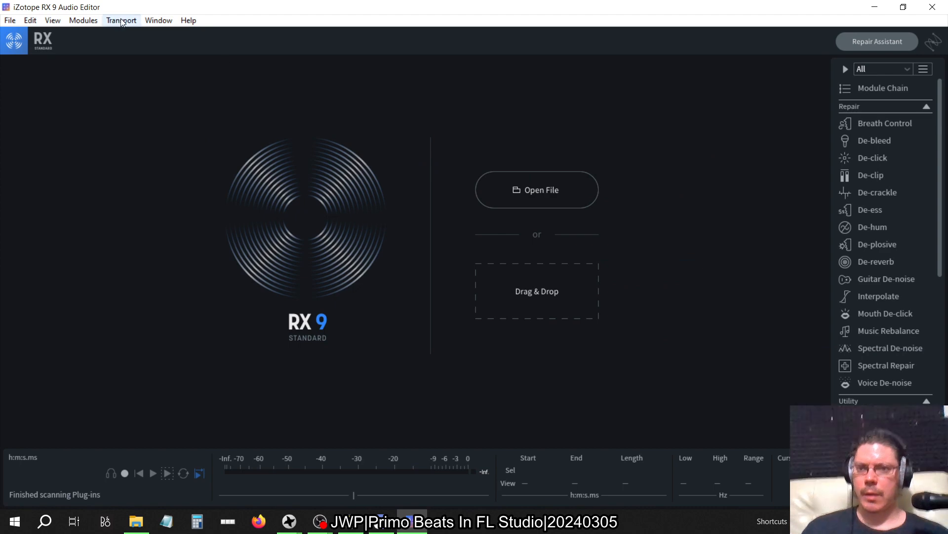
{"action": "left_click", "coordinate": [114, 20]}
{"action": "mouse_move", "coordinate": [158, 24]}
{"action": "left_click", "coordinate": [165, 49]}
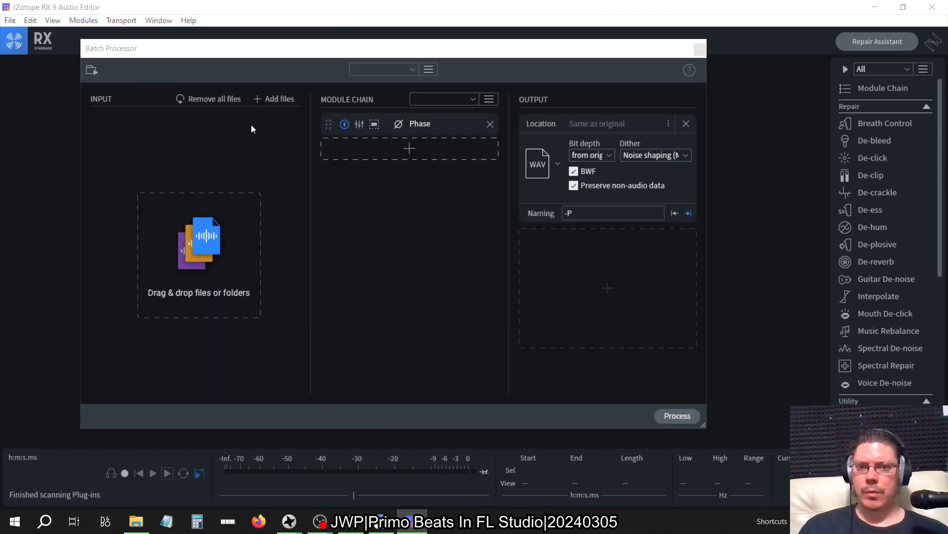
- Add the selected Walk Wit Me stems from the Audio folder to the Batch Processor's input list
{"action": "key", "text": "alt+Tab"}
{"action": "key", "text": "alt+Tab"}
{"action": "left_click_drag", "start_coordinate": [716, 206], "coordinate": [297, 217]}
{"action": "left_click", "coordinate": [285, 59]}
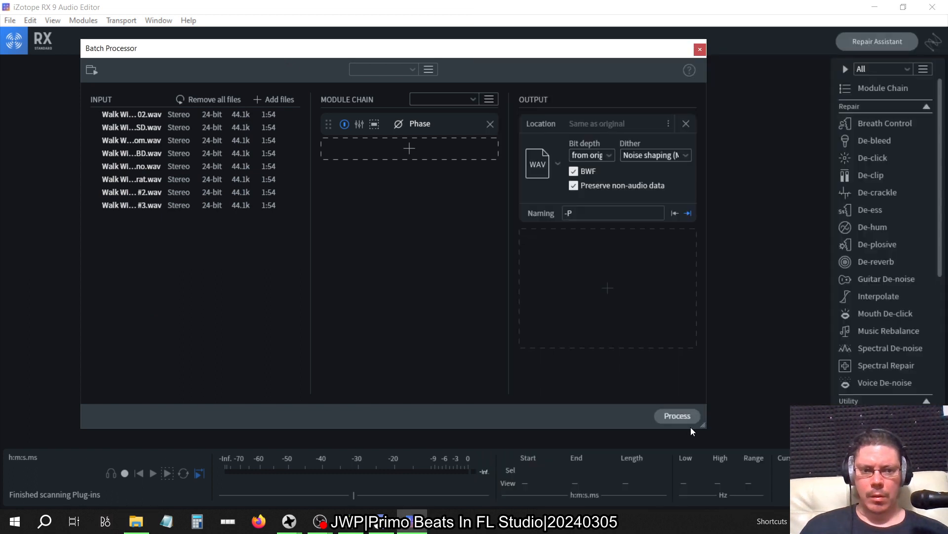
- Run the batch phase processing on the queued Walk Wit Me stems, then close the Batch Processor and RX 9
{"action": "left_click", "coordinate": [668, 412]}
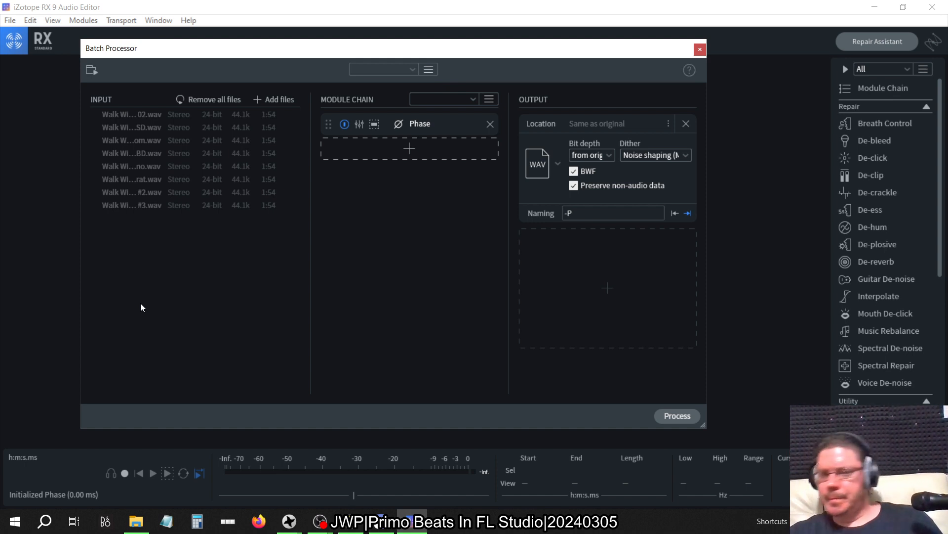
{"action": "left_click", "coordinate": [700, 49]}
{"action": "left_click", "coordinate": [932, 7]}
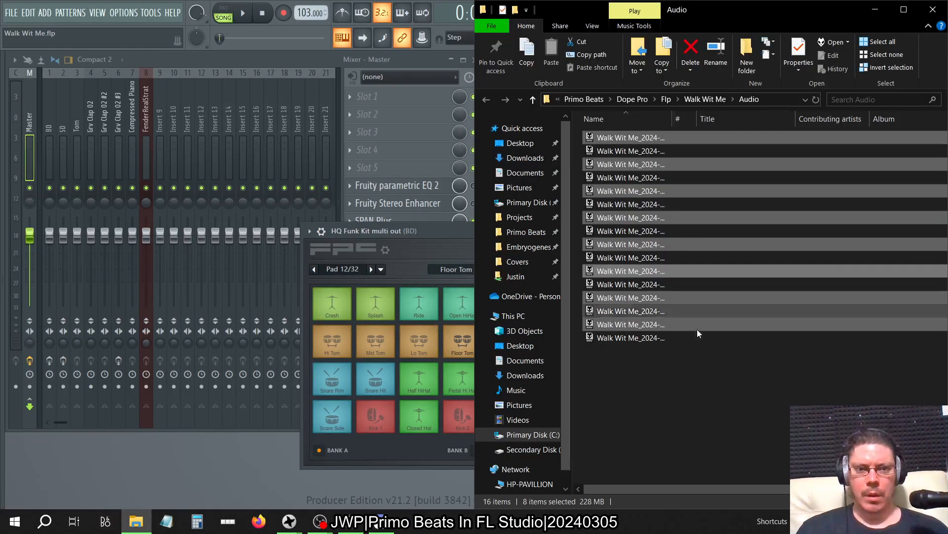
- Import the eight phase-processed "-P" stems from the Audio folder into the Consolidated arrangement, at the song start from Track 1 down
{"action": "left_click_drag", "start_coordinate": [684, 380], "coordinate": [647, 67], "text": "ctrl"}
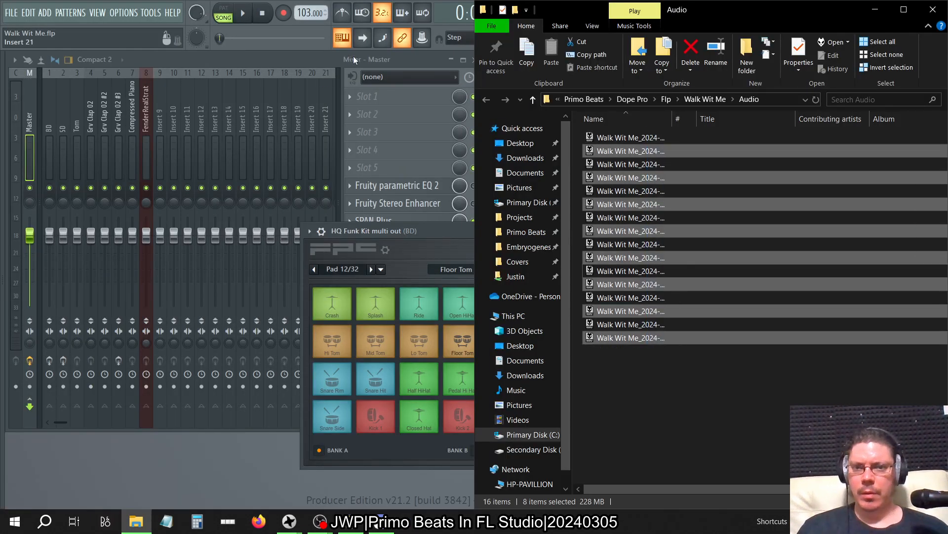
{"action": "left_click", "coordinate": [290, 60]}
{"action": "left_click", "coordinate": [473, 60]}
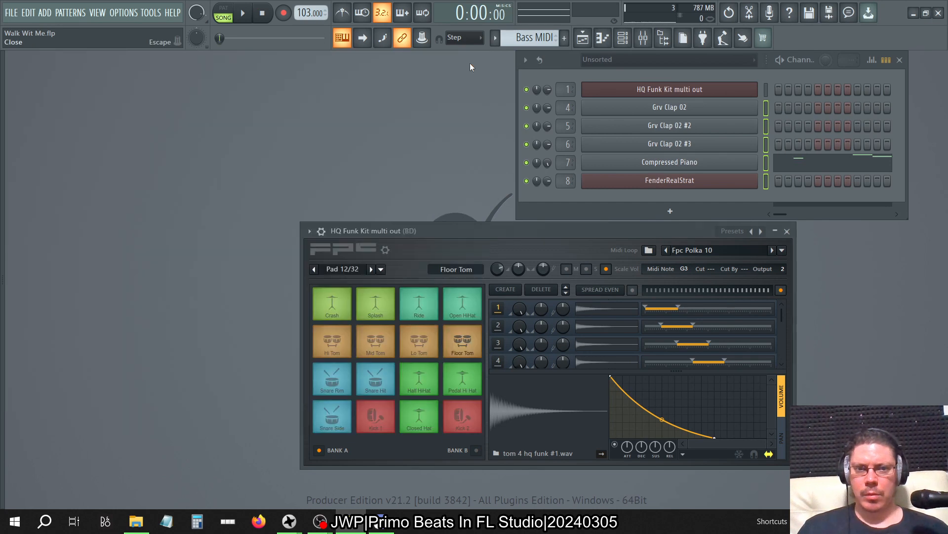
{"action": "left_click", "coordinate": [582, 39]}
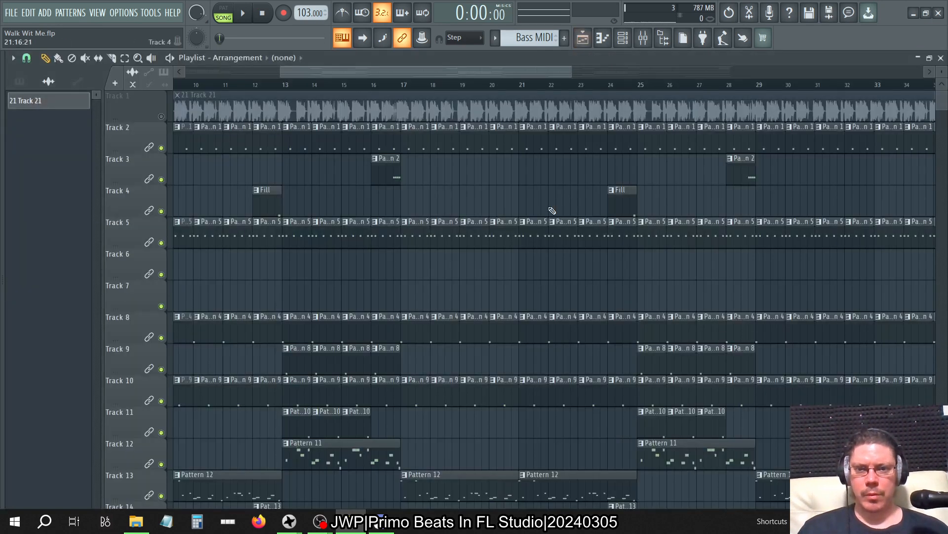
{"action": "left_click", "coordinate": [237, 58]}
{"action": "left_click", "coordinate": [237, 103]}
{"action": "key", "text": "alt+Tab"}
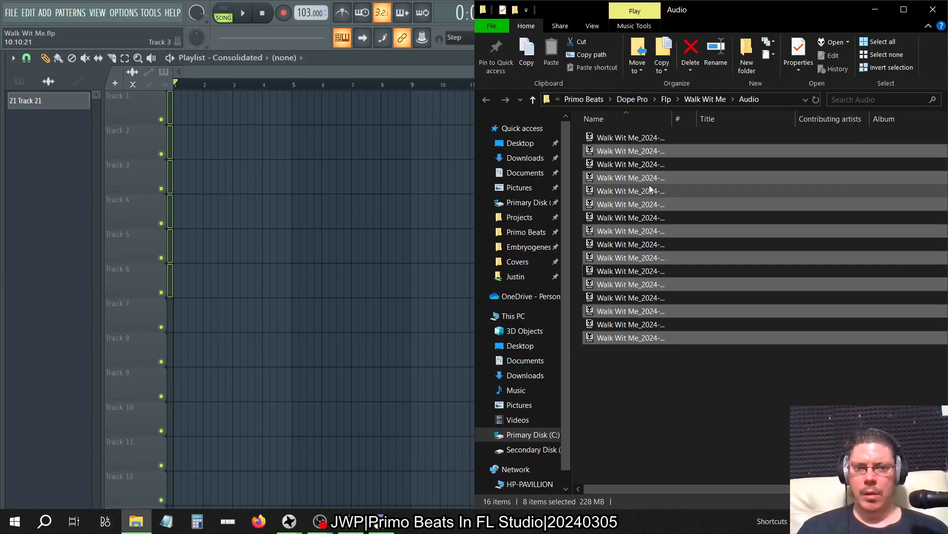
{"action": "left_click_drag", "start_coordinate": [653, 152], "coordinate": [174, 102]}
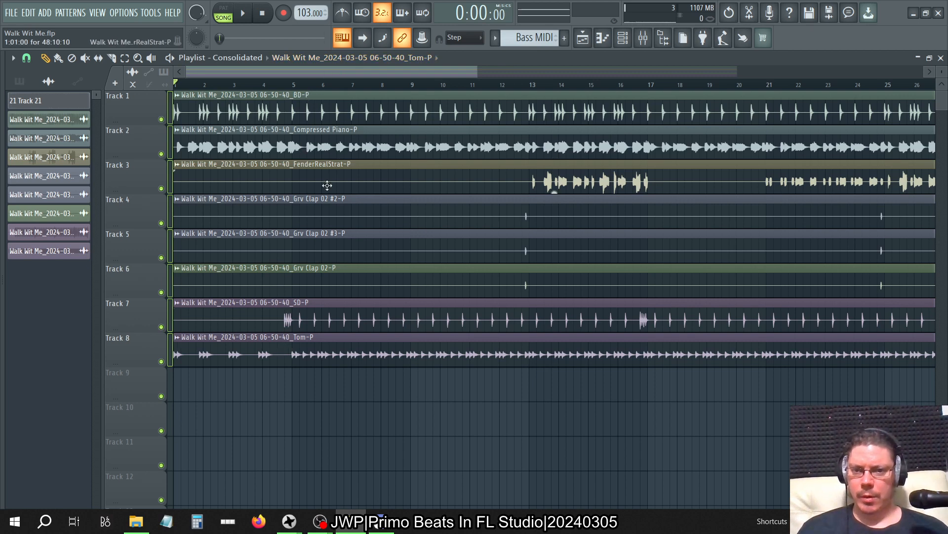
- Rearrange the playlist clips so SD and Tom sit on Tracks 2 and 3, with Compressed Piano and FenderRealStrat on Tracks 7 and 8
{"action": "left_click_drag", "start_coordinate": [231, 144], "coordinate": [305, 180]}
{"action": "left_click_drag", "start_coordinate": [253, 150], "coordinate": [244, 411]}
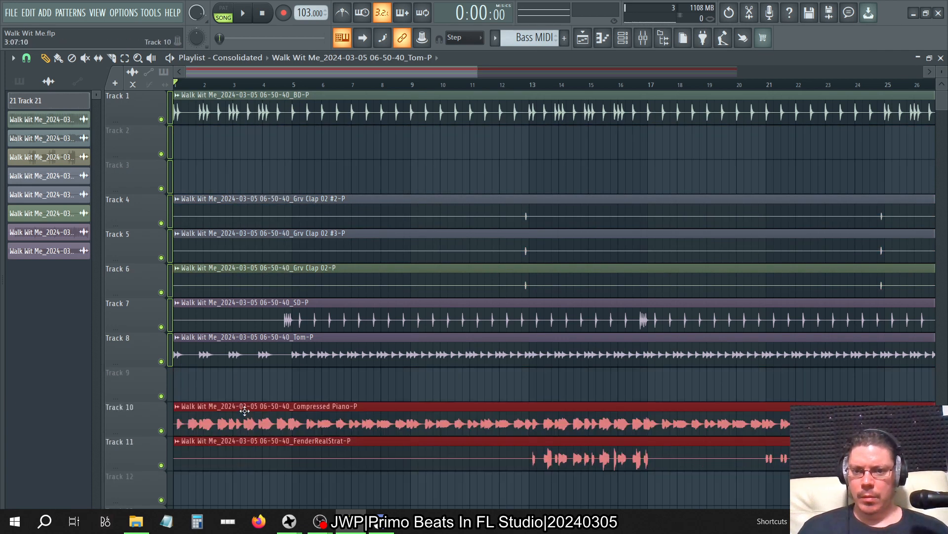
{"action": "left_click_drag", "start_coordinate": [306, 389], "coordinate": [303, 302]}
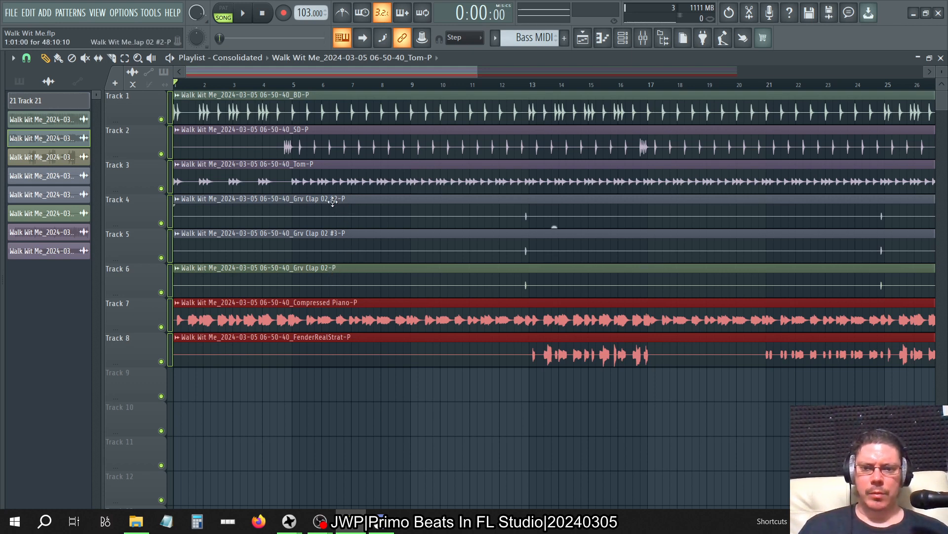
- Reorder the clap clips so Grv Clap 02, Grv Clap 02 #2 and Grv Clap 02 #3 occupy Tracks 4 to 6
{"action": "left_click_drag", "start_coordinate": [320, 214], "coordinate": [307, 487]}
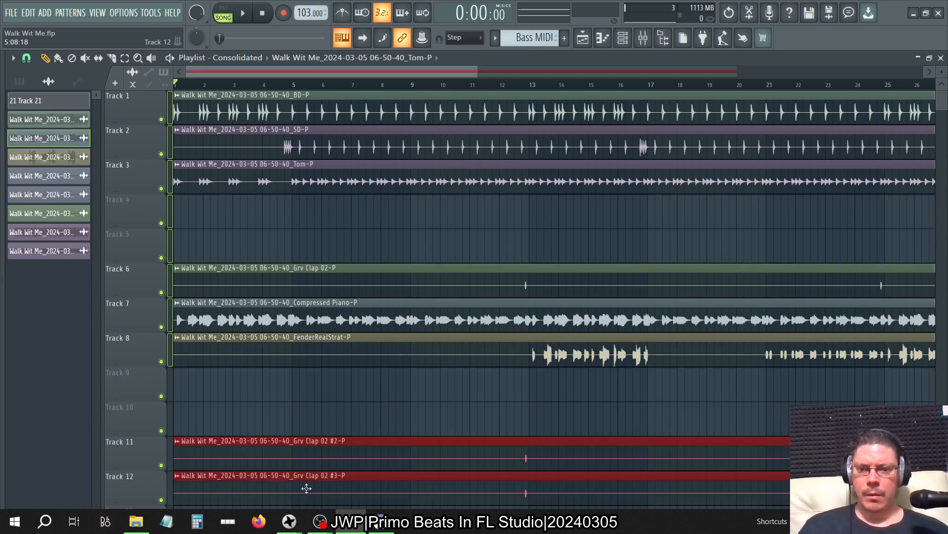
{"action": "left_click", "coordinate": [334, 249], "text": "ctrl"}
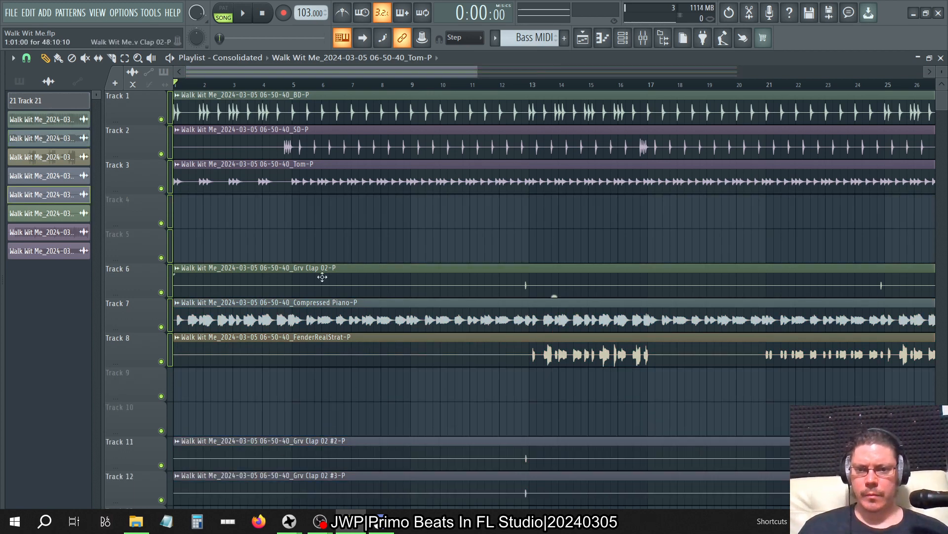
{"action": "left_click_drag", "start_coordinate": [321, 275], "coordinate": [293, 405]}
{"action": "left_click_drag", "start_coordinate": [293, 373], "coordinate": [294, 511]}
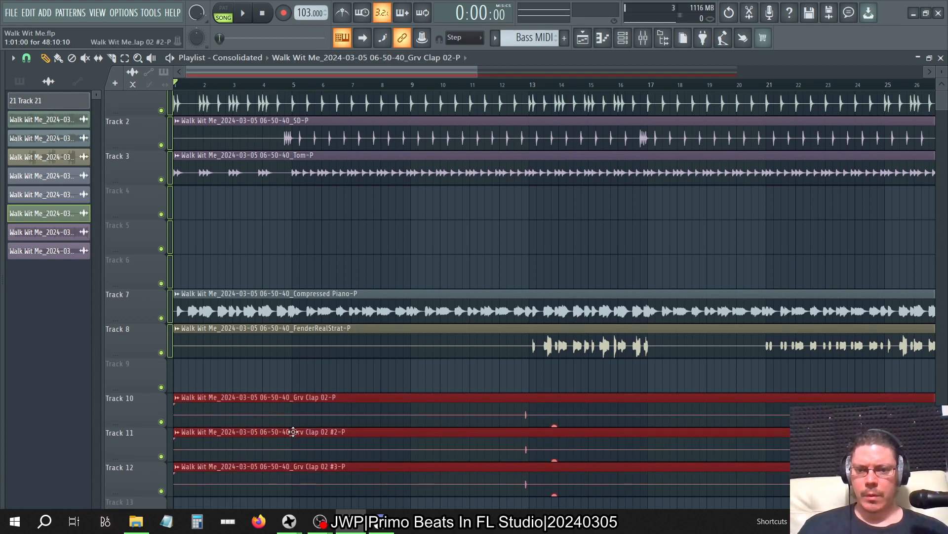
{"action": "left_click_drag", "start_coordinate": [292, 418], "coordinate": [252, 206]}
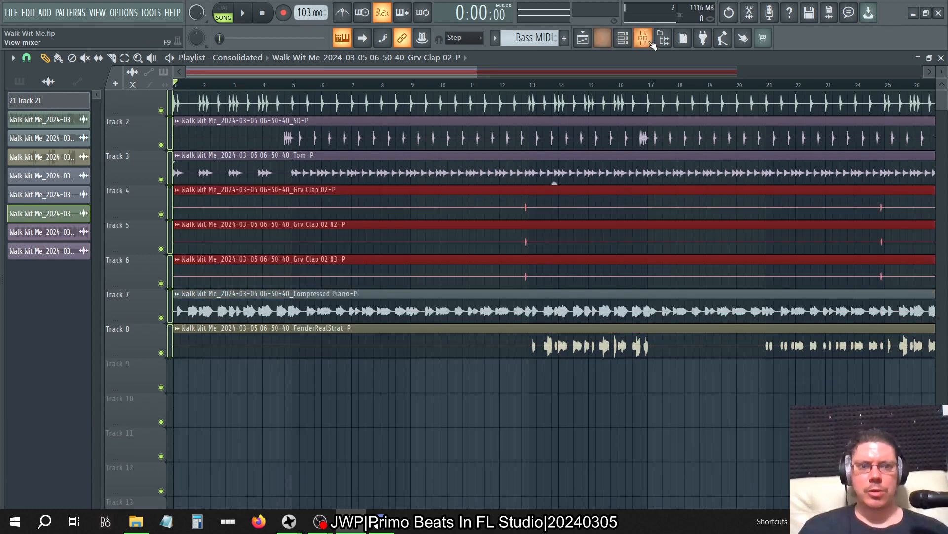
- Move the Compressed Piano and FenderRealStrat audio channels to the end of the channel rack's Audio group
{"action": "left_click", "coordinate": [623, 38]}
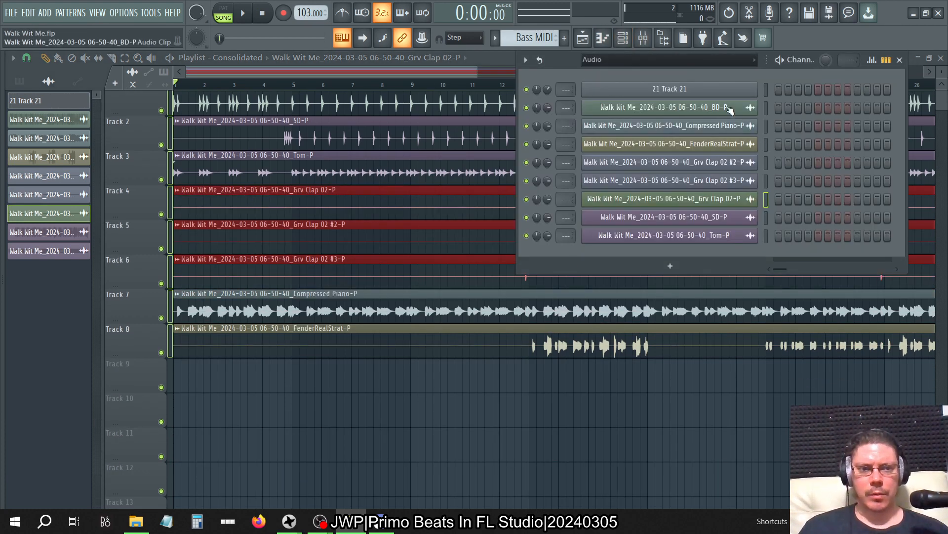
{"action": "left_click", "coordinate": [766, 127]}
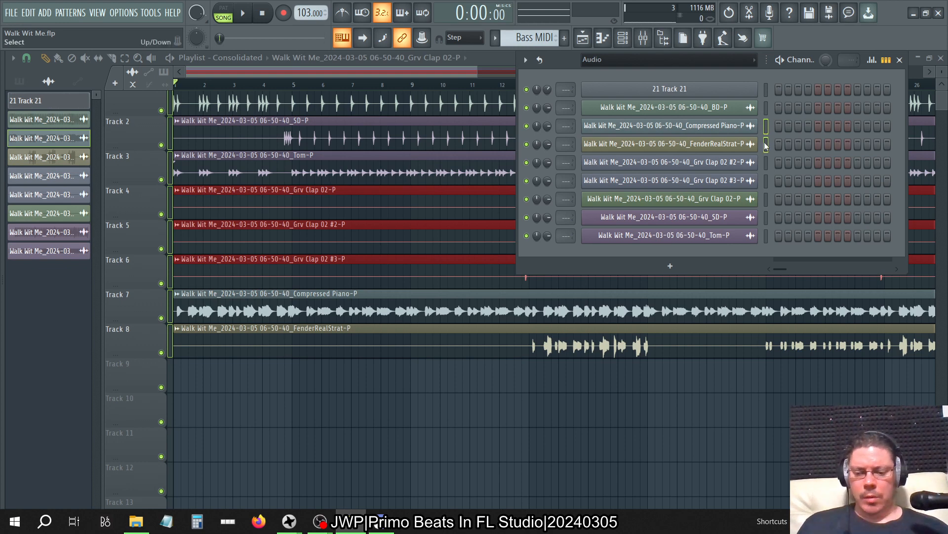
{"action": "key", "text": "alt+Down"}
{"action": "key", "text": "alt+Down"}
{"action": "key", "text": "alt+Down"}
{"action": "key", "text": "alt+Down"}
{"action": "key", "text": "alt+Down"}
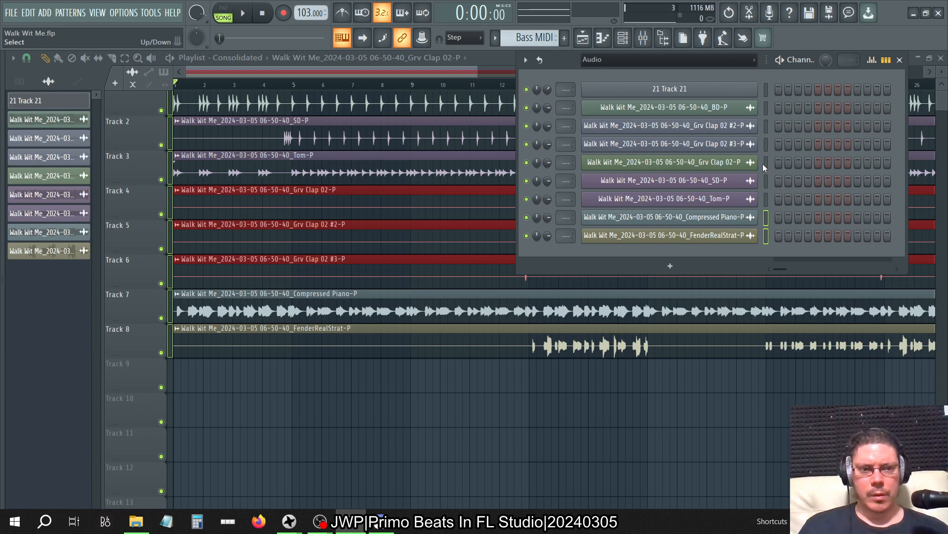
- Place the Grv Clap 02 audio channel ahead of Grv Clap 02 #2, and move the SD and Tom channels directly below BD
{"action": "left_click", "coordinate": [764, 163]}
{"action": "key", "text": "alt+Up"}
{"action": "key", "text": "alt+Up"}
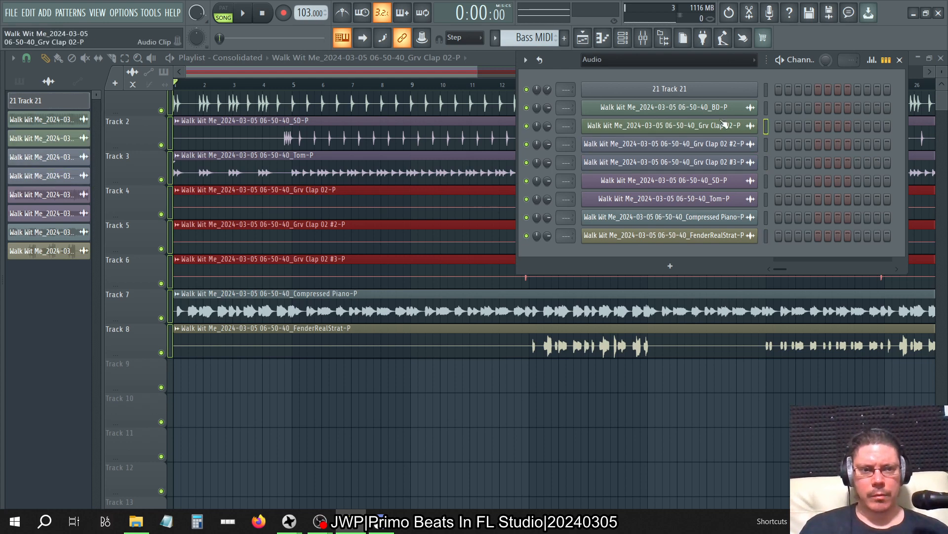
{"action": "left_click_drag", "start_coordinate": [766, 177], "coordinate": [767, 198]}
{"action": "key", "text": "alt+Up"}
{"action": "key", "text": "alt+Up"}
{"action": "key", "text": "alt+Up"}
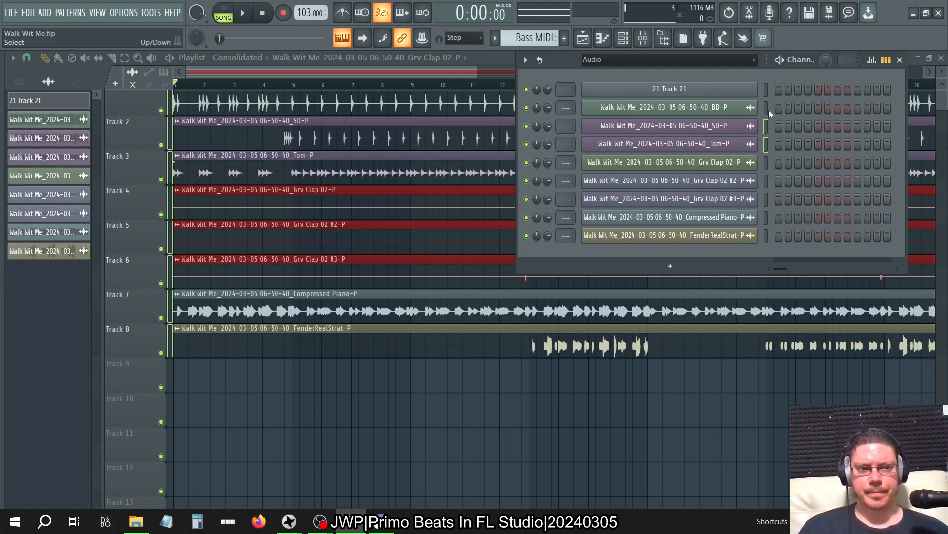
- Route the eight stem channels from BD to FenderRealStrat to mixer tracks 1 through 8 in order
{"action": "left_click_drag", "start_coordinate": [769, 109], "coordinate": [767, 235]}
{"action": "left_click", "coordinate": [644, 39]}
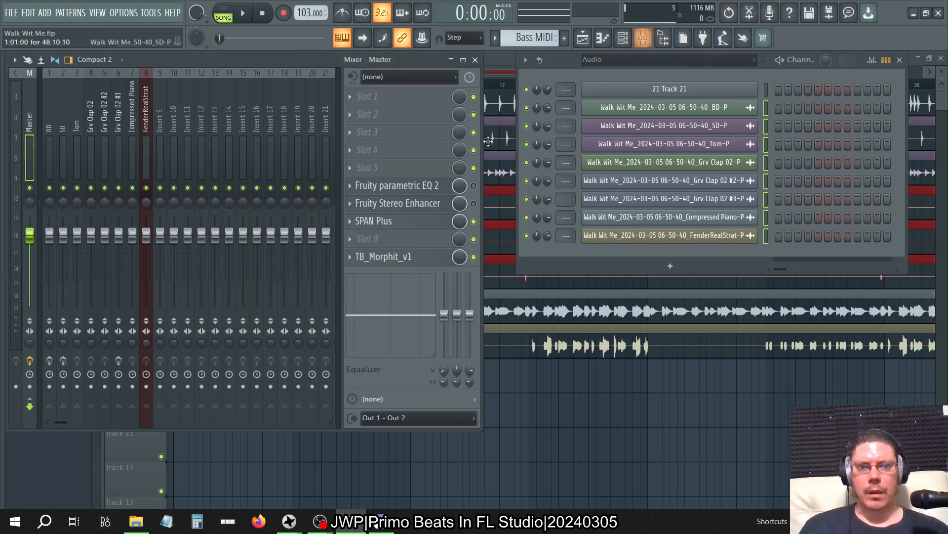
{"action": "left_click", "coordinate": [46, 99]}
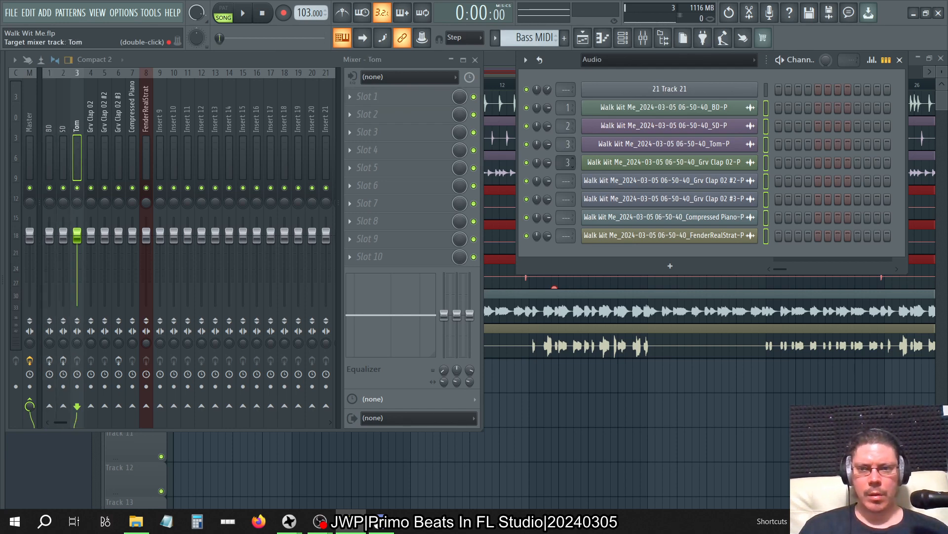
{"action": "left_click_drag", "start_coordinate": [563, 186], "coordinate": [562, 174]}
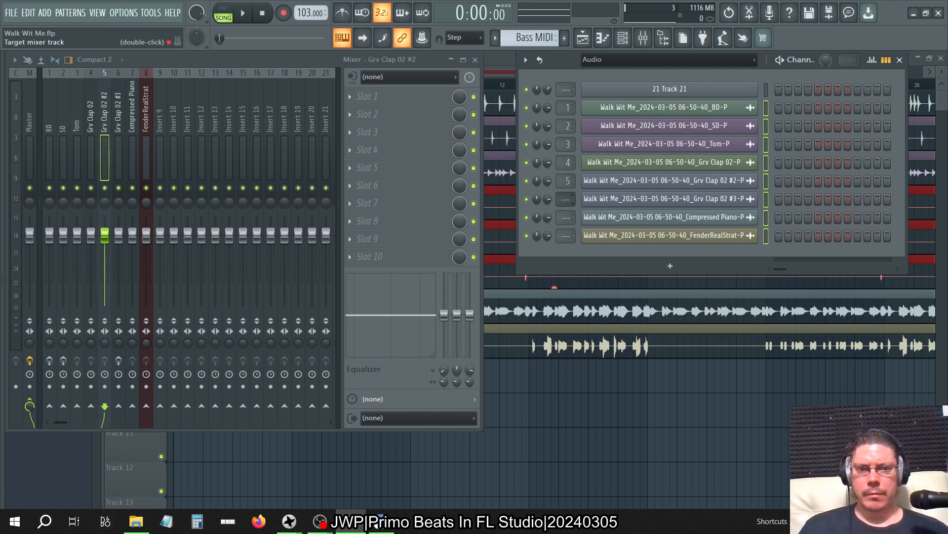
{"action": "left_click_drag", "start_coordinate": [565, 219], "coordinate": [566, 205]}
{"action": "left_click_drag", "start_coordinate": [566, 238], "coordinate": [565, 218]}
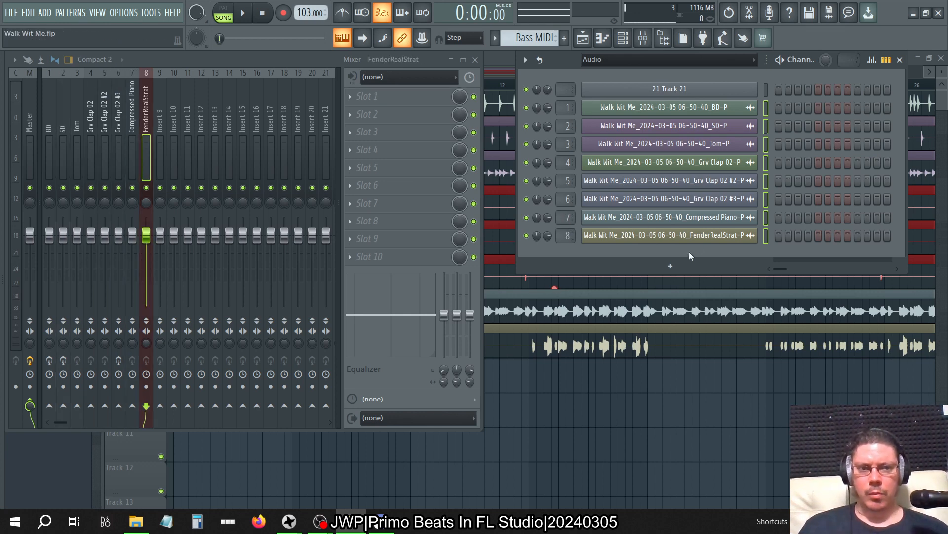
- Show the Unsorted channel group, select the pattern "Fill #2 (merged) - Compressed Piano" and add a MIDI Out channel
{"action": "left_click", "coordinate": [661, 65]}
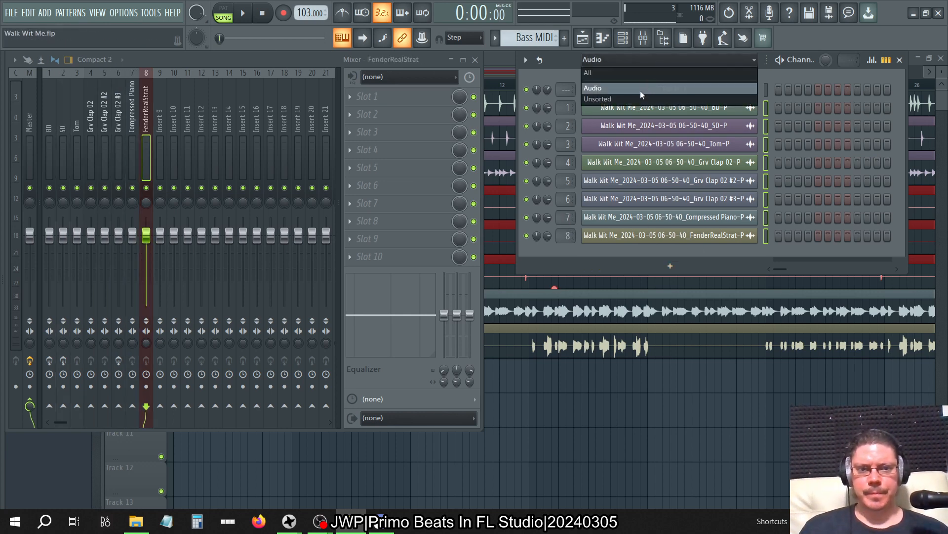
{"action": "left_click", "coordinate": [639, 93]}
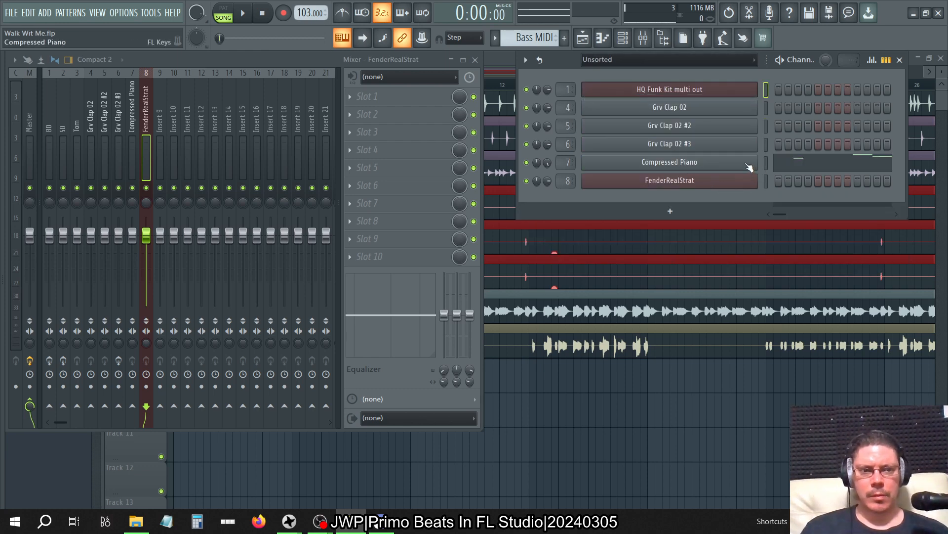
{"action": "key", "text": "KP_Add"}
{"action": "key", "text": "KP_Subtract"}
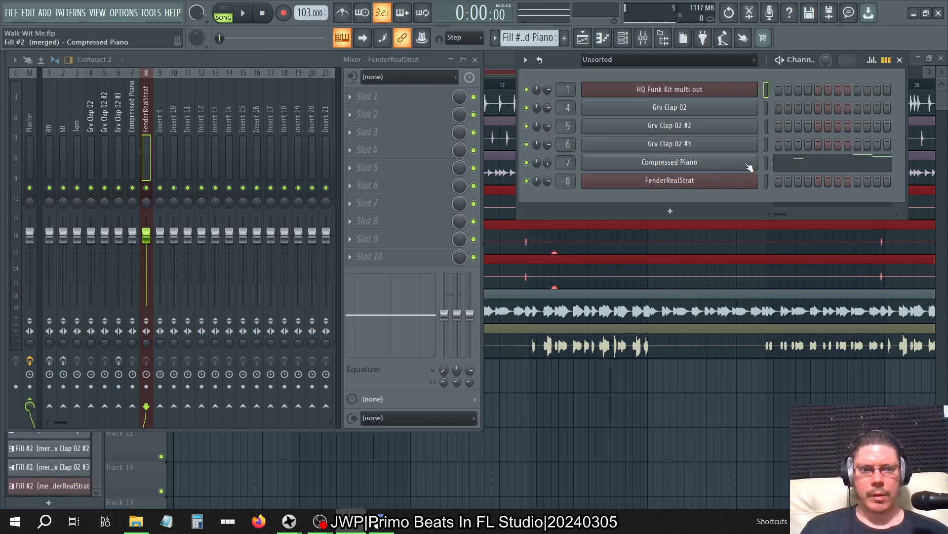
{"action": "left_click", "coordinate": [672, 208]}
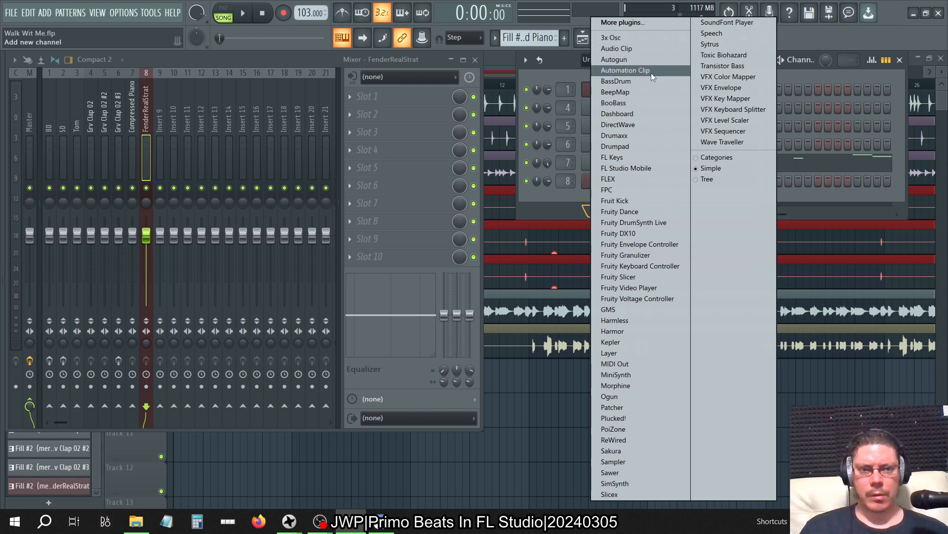
{"action": "left_click", "coordinate": [634, 363]}
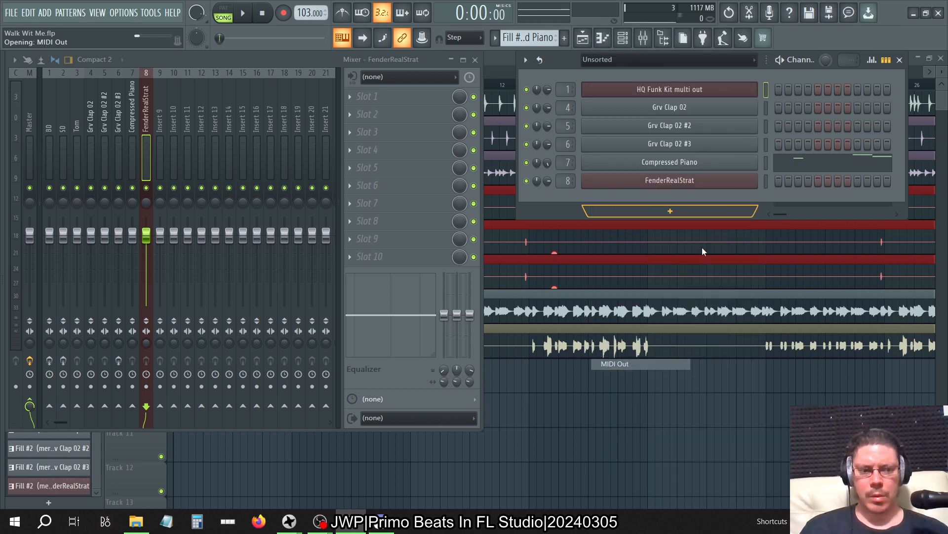
- Move the Compressed Piano channel's notes to the MIDI Out channel and close its settings window
{"action": "left_click", "coordinate": [766, 162]}
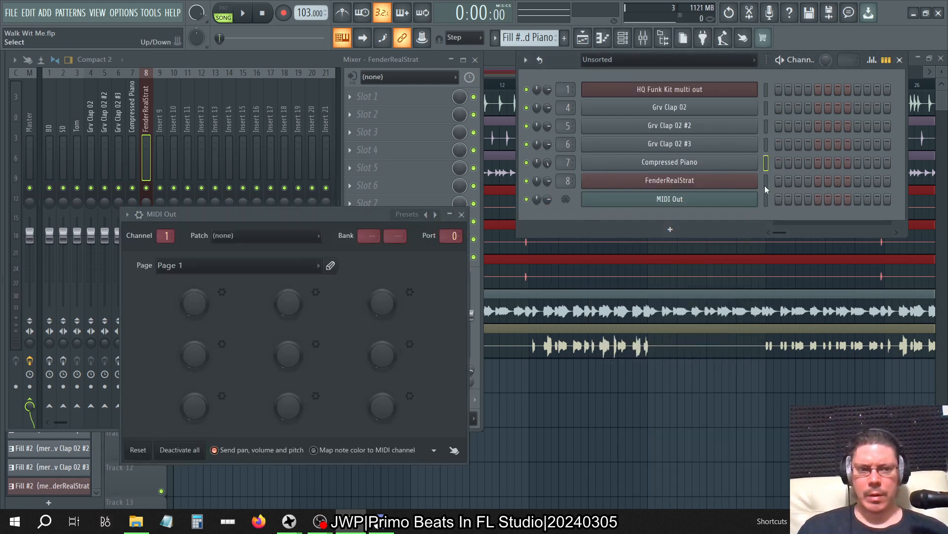
{"action": "left_click", "coordinate": [766, 200]}
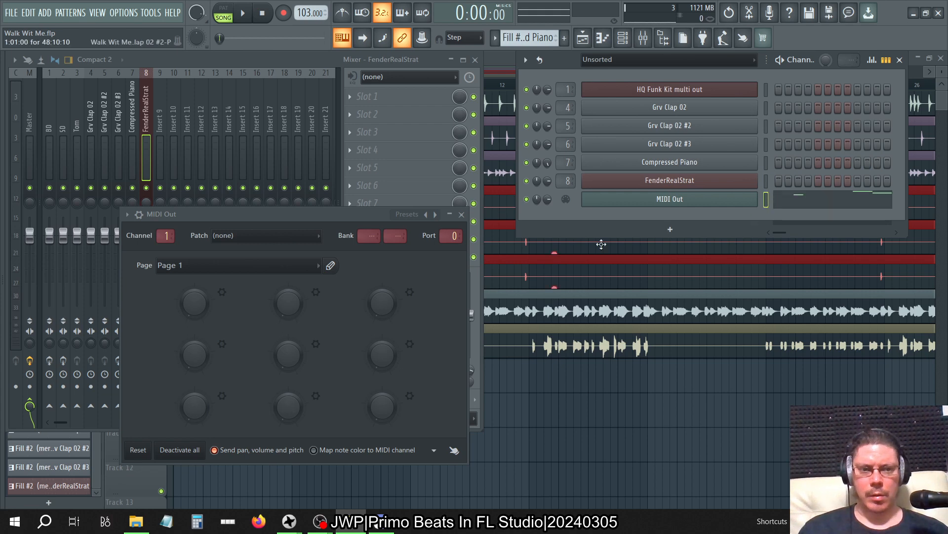
{"action": "left_click", "coordinate": [139, 214]}
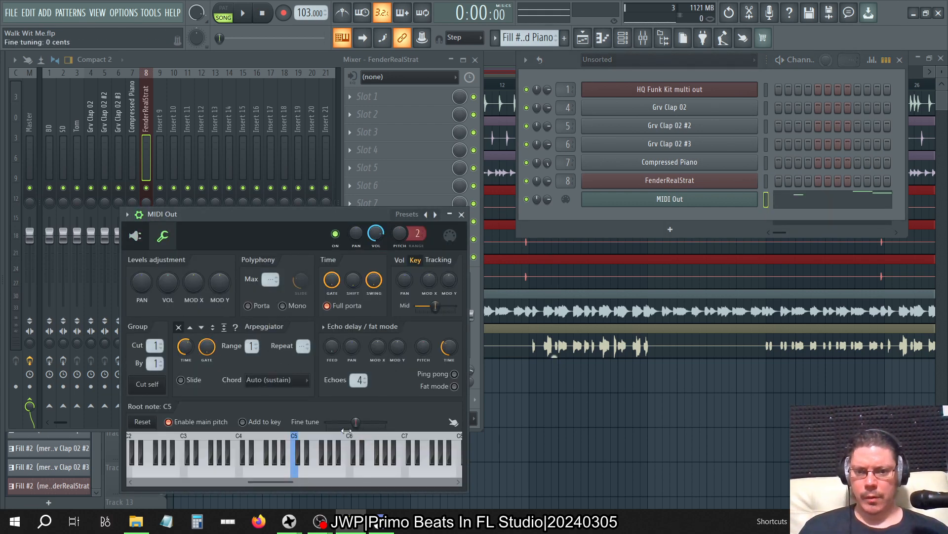
{"action": "left_click", "coordinate": [463, 216]}
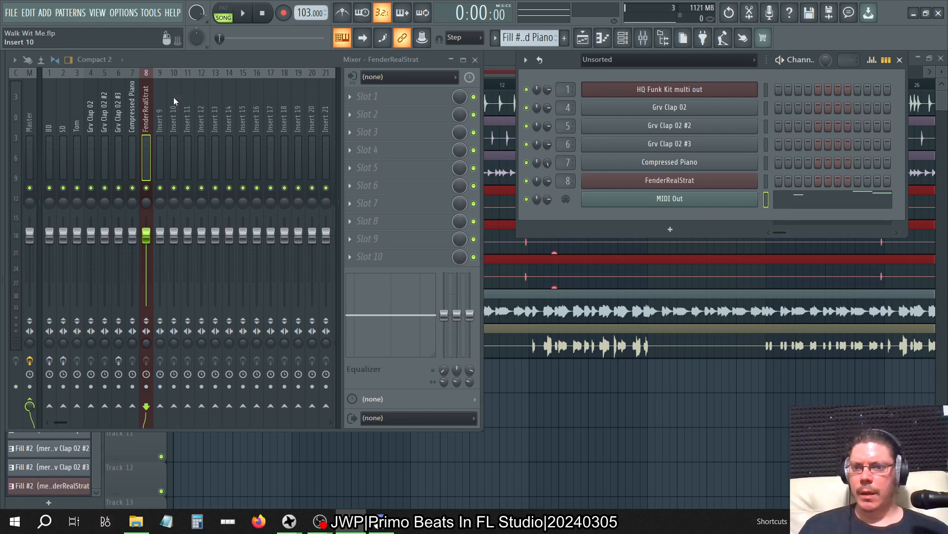
- Load Patcher with the MIDI EQ preset into slot 1 of the Compressed Piano mixer track and open its MIDI EQ plugin
{"action": "left_click", "coordinate": [137, 104]}
{"action": "left_click", "coordinate": [350, 96]}
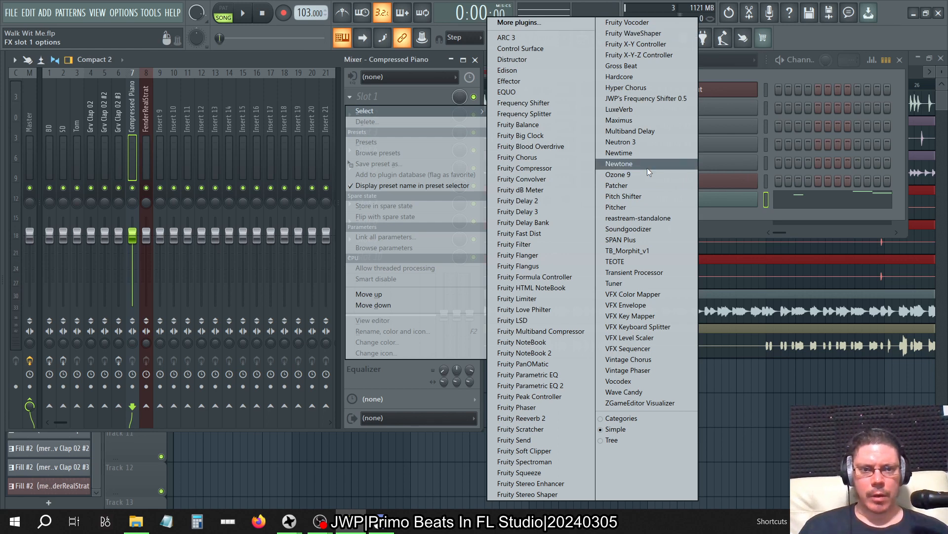
{"action": "left_click", "coordinate": [636, 187]}
{"action": "left_click", "coordinate": [337, 104]}
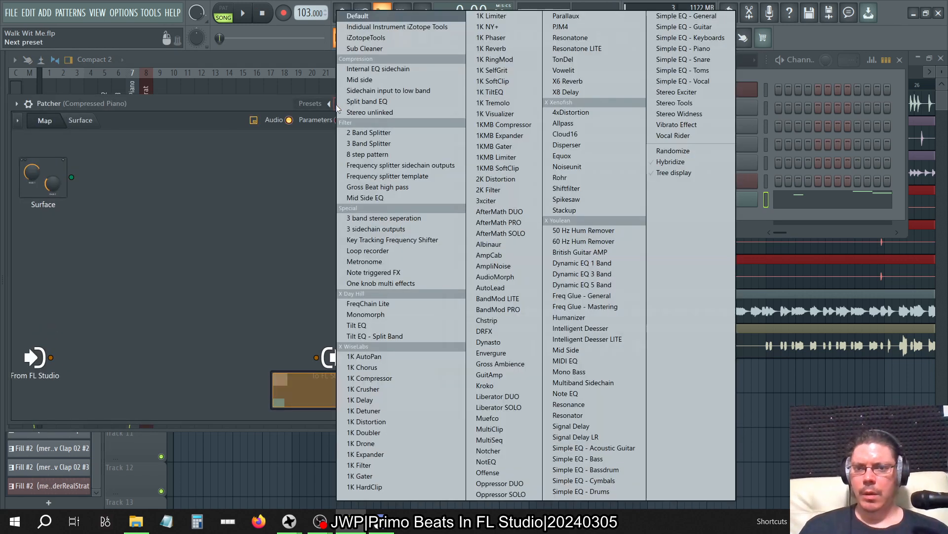
{"action": "left_click", "coordinate": [565, 360]}
{"action": "left_click_drag", "start_coordinate": [191, 105], "coordinate": [486, 137]}
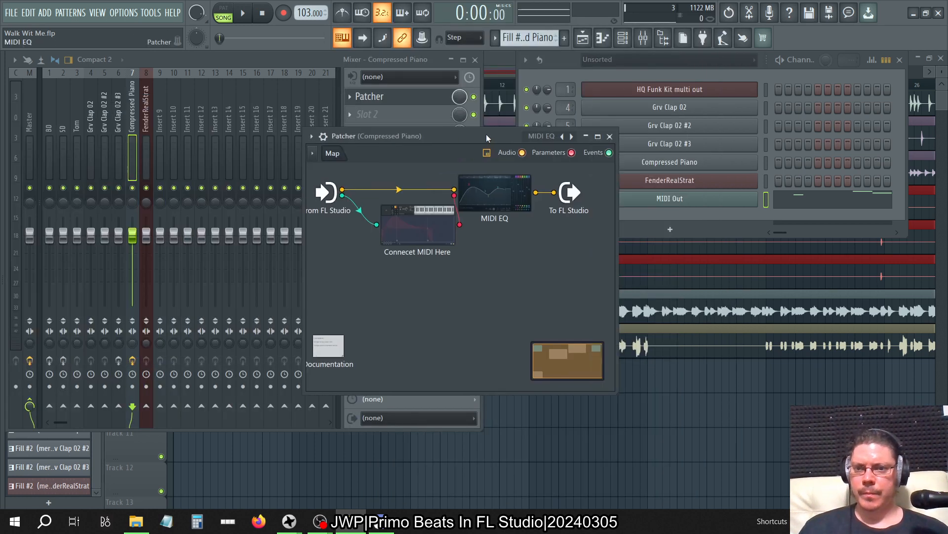
{"action": "left_click", "coordinate": [489, 196]}
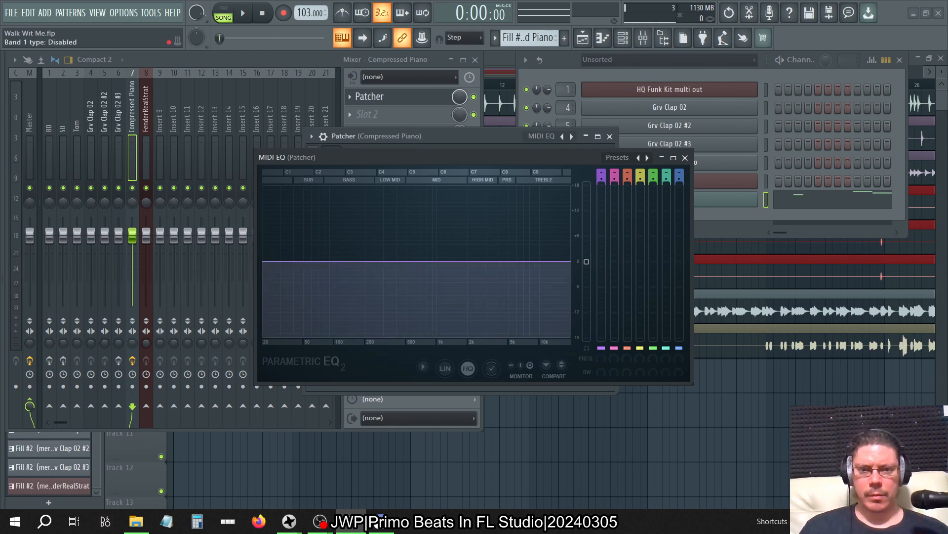
- Set band 1 of the MIDI EQ to High pass, reset its bandwidth to the default and start song playback
{"action": "scroll", "coordinate": [601, 173], "scroll_direction": "up", "scroll_amount": 3}
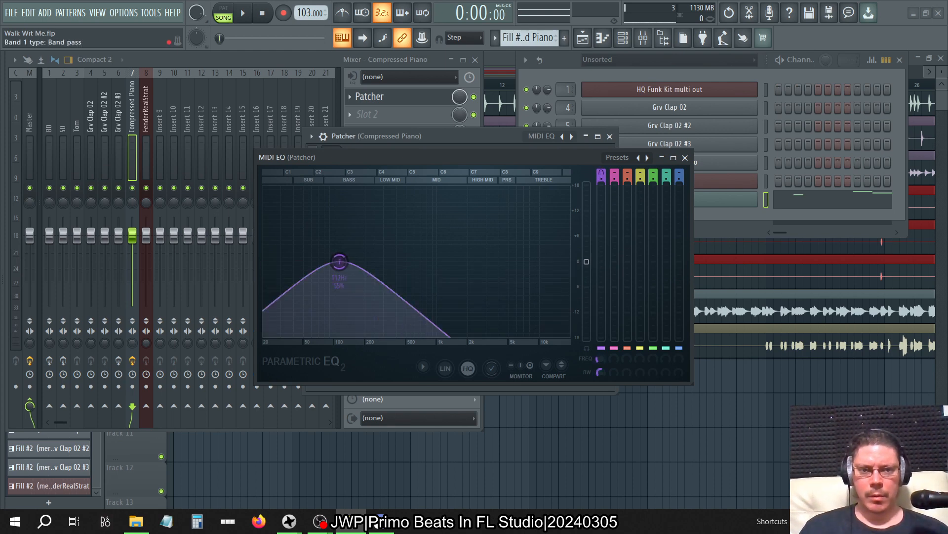
{"action": "right_click", "coordinate": [599, 371]}
{"action": "left_click", "coordinate": [609, 375]}
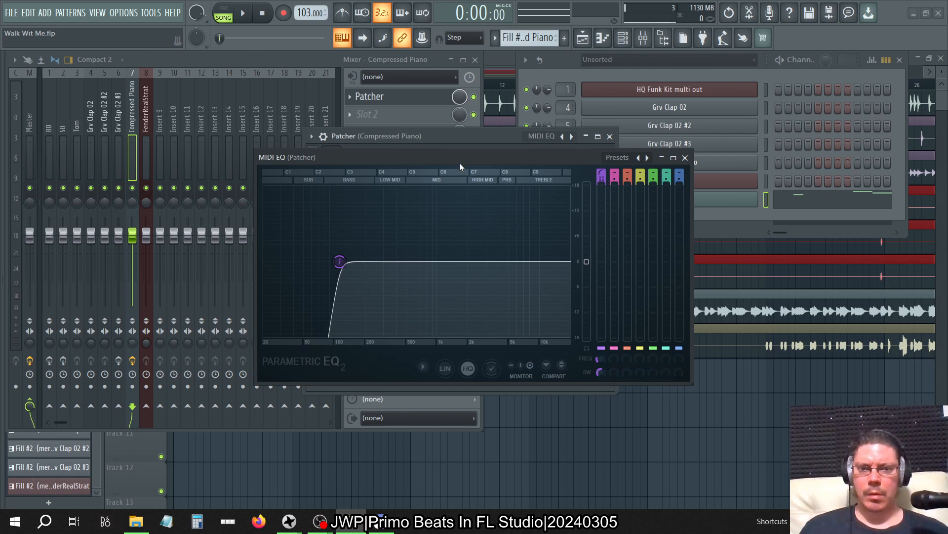
{"action": "key", "text": "space"}
{"action": "left_click", "coordinate": [507, 57]}
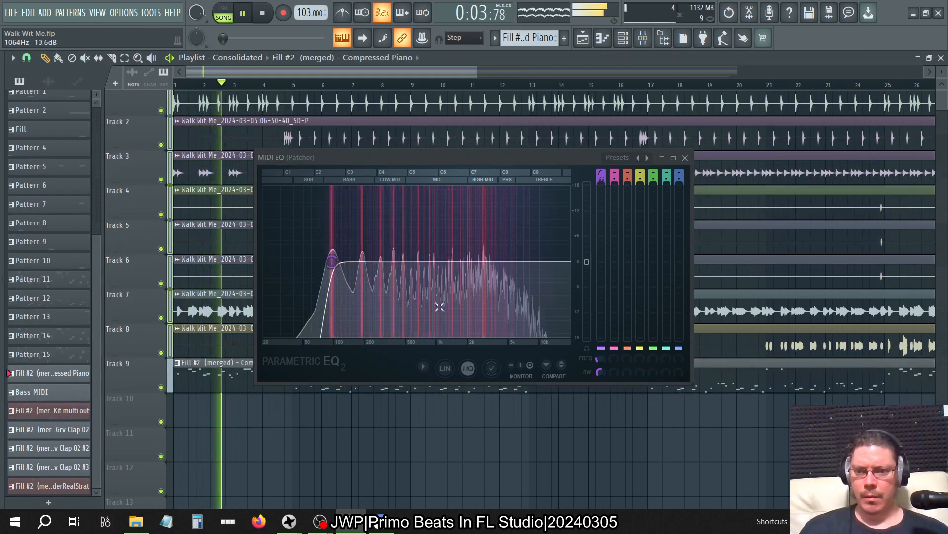
- Replace the Fill #2 (merged) - Compressed Piano clip on playlist Track 9 with the Bass MIDI pattern, starting at bar 1
{"action": "right_click", "coordinate": [228, 388]}
{"action": "left_click", "coordinate": [70, 394]}
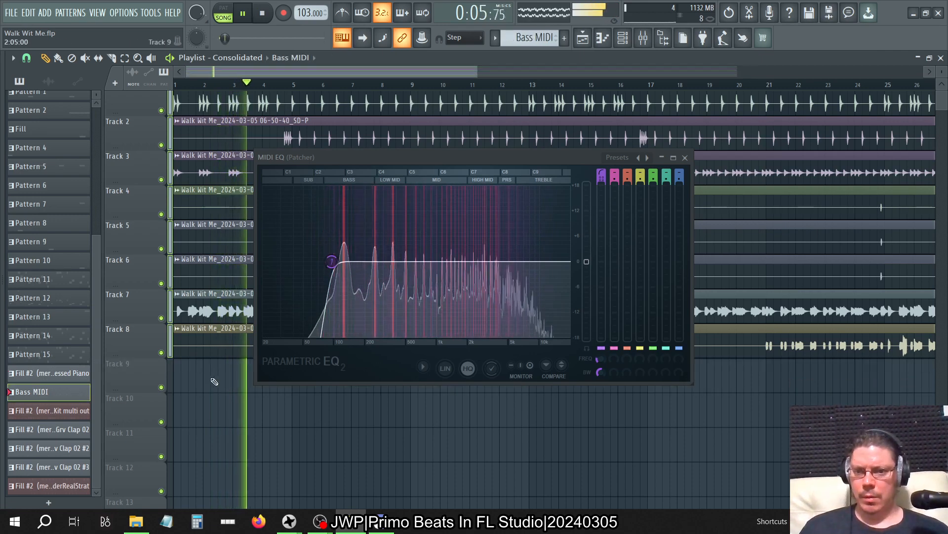
{"action": "left_click_drag", "start_coordinate": [212, 382], "coordinate": [161, 379]}
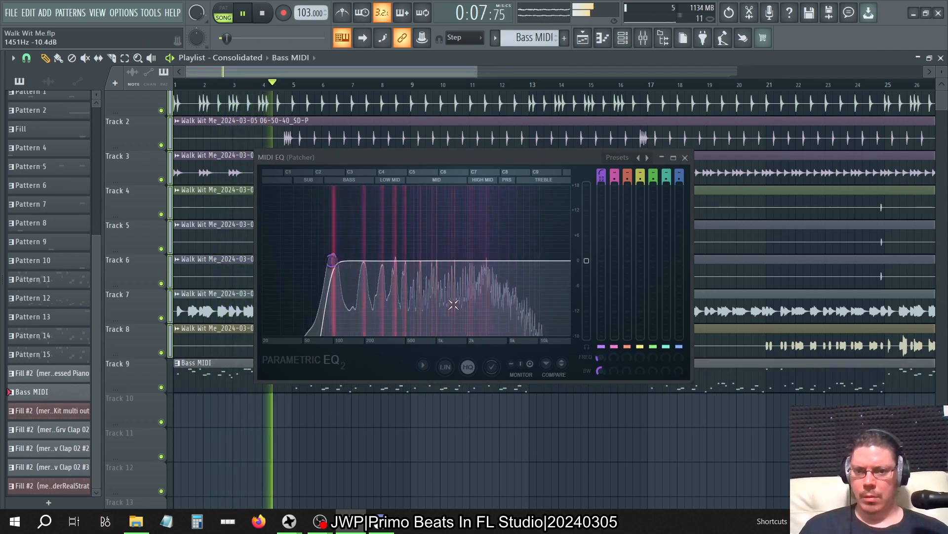
- Move the Bass MIDI pattern's notes from the Compressed Piano channel to the MIDI Out channel
{"action": "left_click", "coordinate": [685, 157]}
{"action": "left_click", "coordinate": [629, 40]}
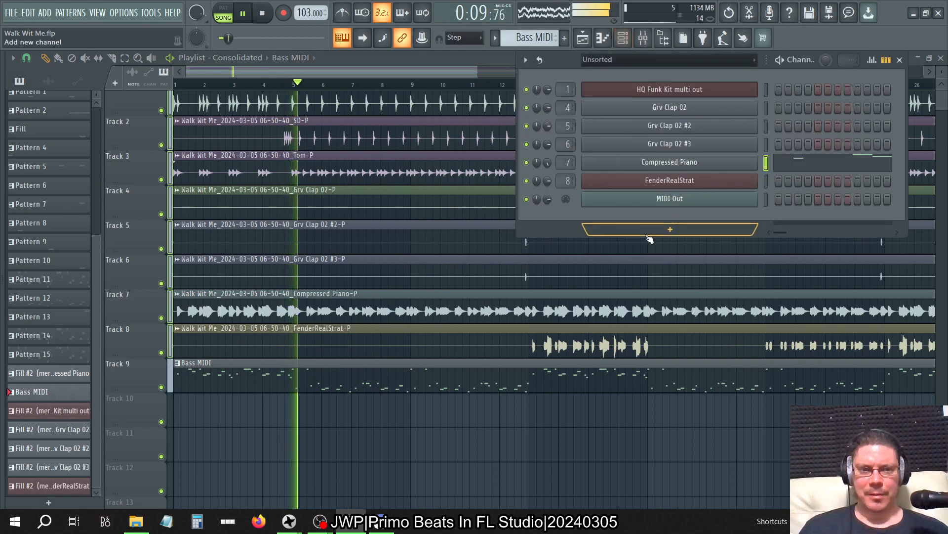
{"action": "key", "text": "ctrl+x"}
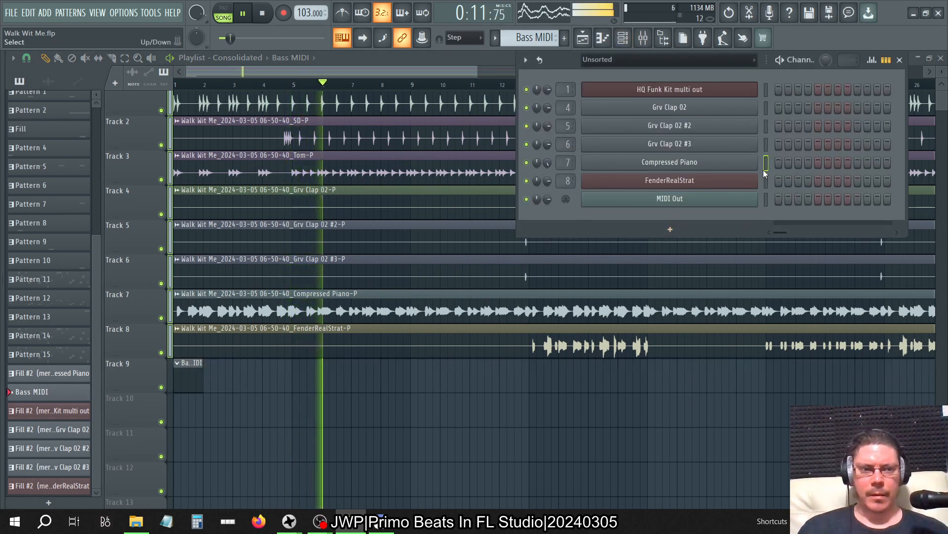
{"action": "left_click", "coordinate": [767, 198]}
{"action": "key", "text": "ctrl+v"}
- Restore the notes to the Compressed Piano channel in the pattern "Fill #2 (merged) - Compressed Piano"
{"action": "key", "text": "Up"}
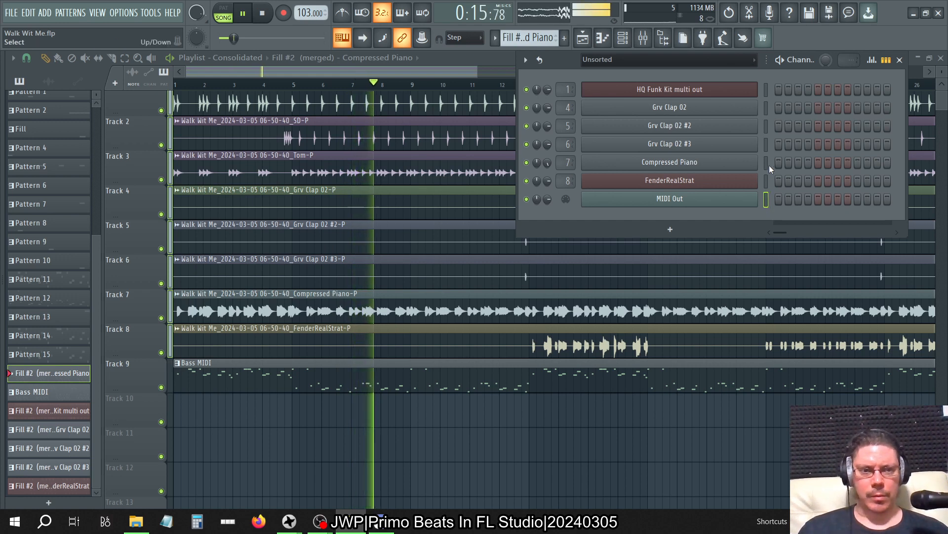
{"action": "key", "text": "ctrl+v"}
{"action": "key", "text": "ctrl+z"}
{"action": "key", "text": "ctrl+z"}
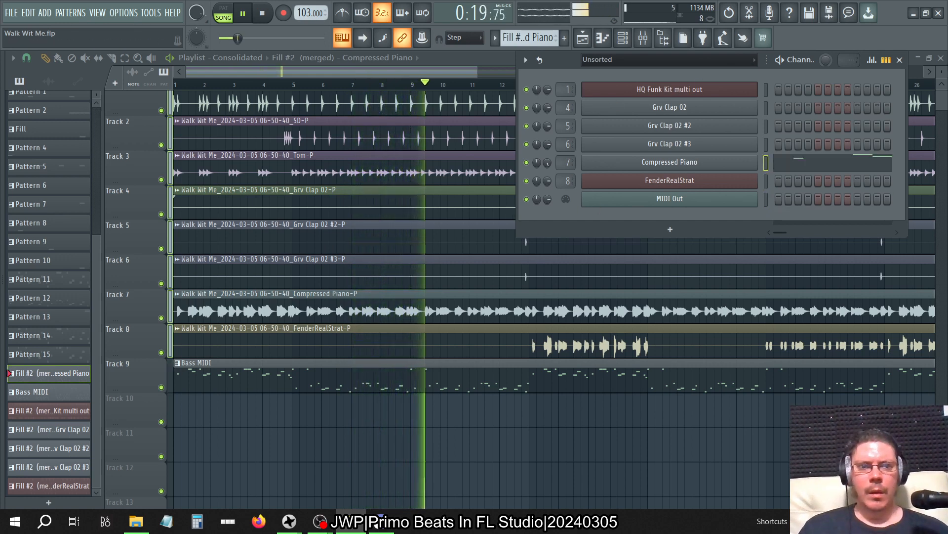
- Close all windows, reopen the mixer and the Compressed Piano's MIDI EQ inside Patcher, and move the EQ off the Patcher map
{"action": "key", "text": "F12"}
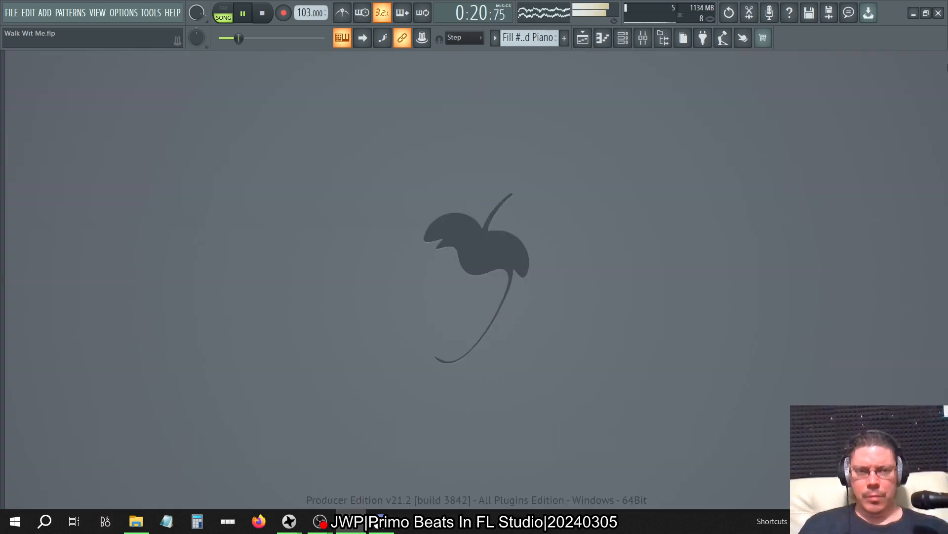
{"action": "left_click", "coordinate": [640, 42]}
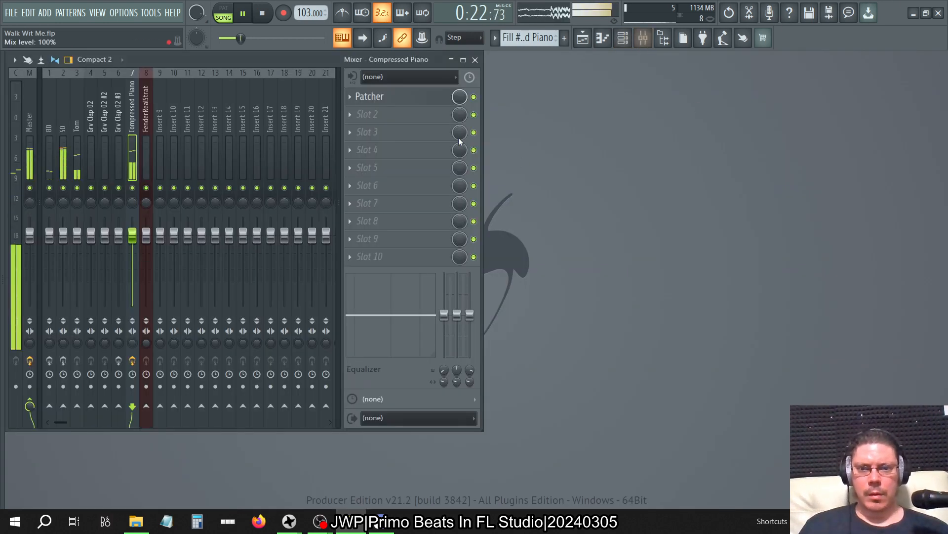
{"action": "left_click", "coordinate": [368, 96]}
{"action": "double_click", "coordinate": [495, 193]}
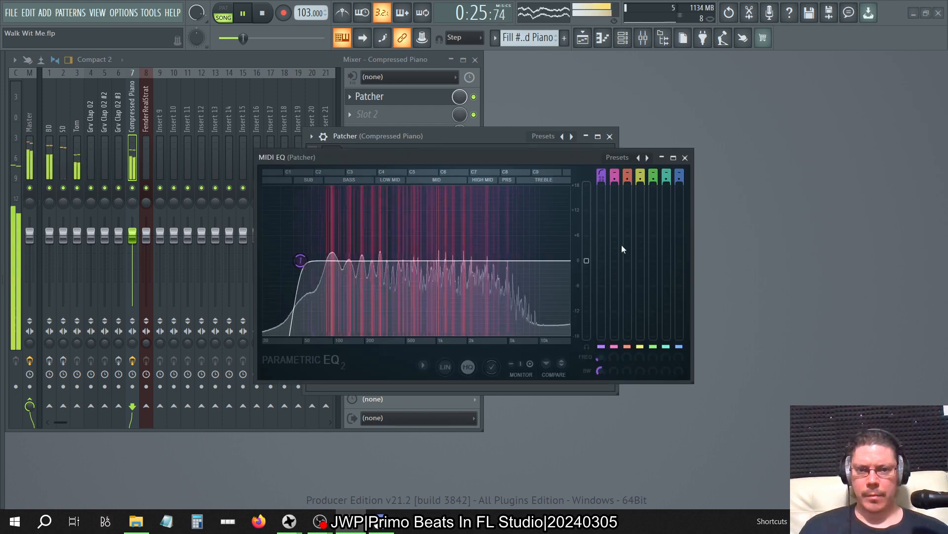
{"action": "left_click_drag", "start_coordinate": [469, 152], "coordinate": [642, 141]}
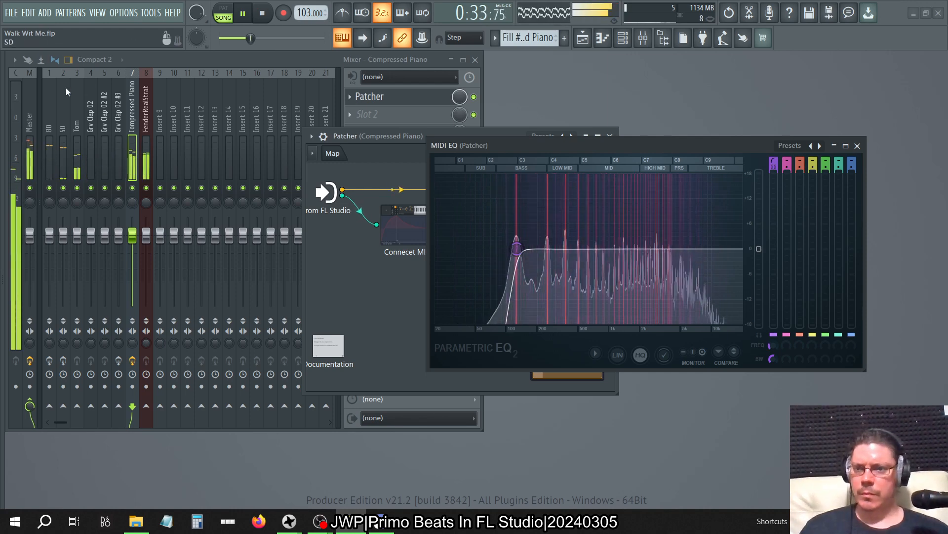
- Show SPAN Plus from the Master track in place of the MIDI EQ and solo the Compressed Piano mixer track
{"action": "left_click", "coordinate": [31, 96]}
{"action": "left_click", "coordinate": [429, 180]}
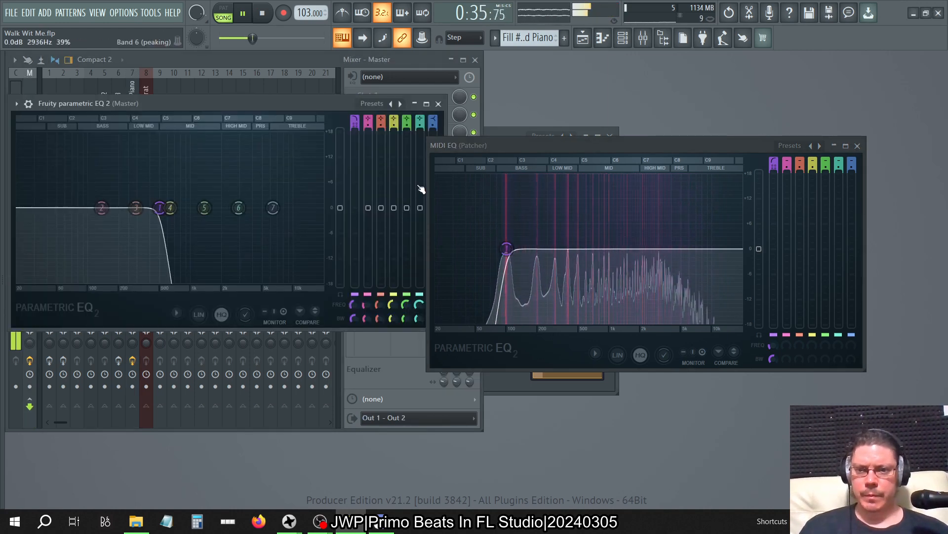
{"action": "left_click", "coordinate": [398, 181]}
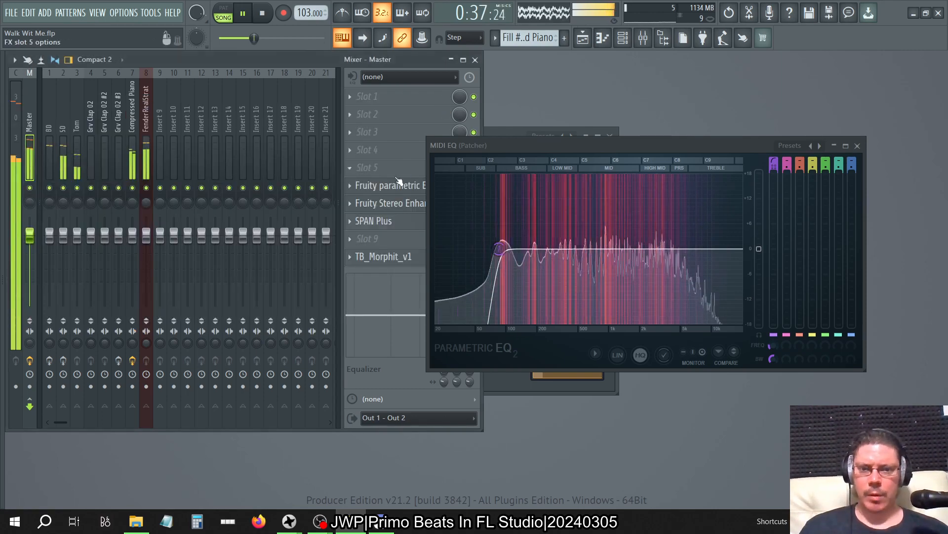
{"action": "left_click", "coordinate": [388, 221]}
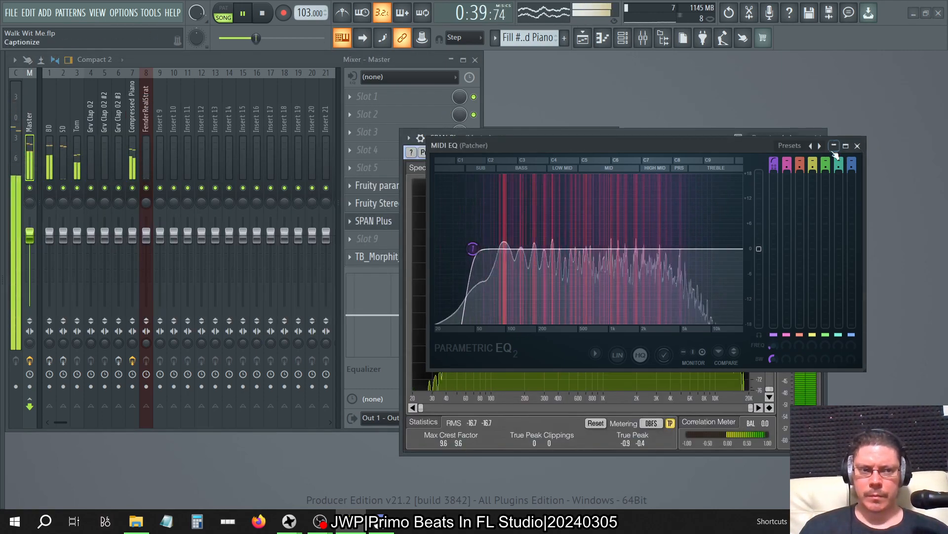
{"action": "left_click", "coordinate": [858, 146]}
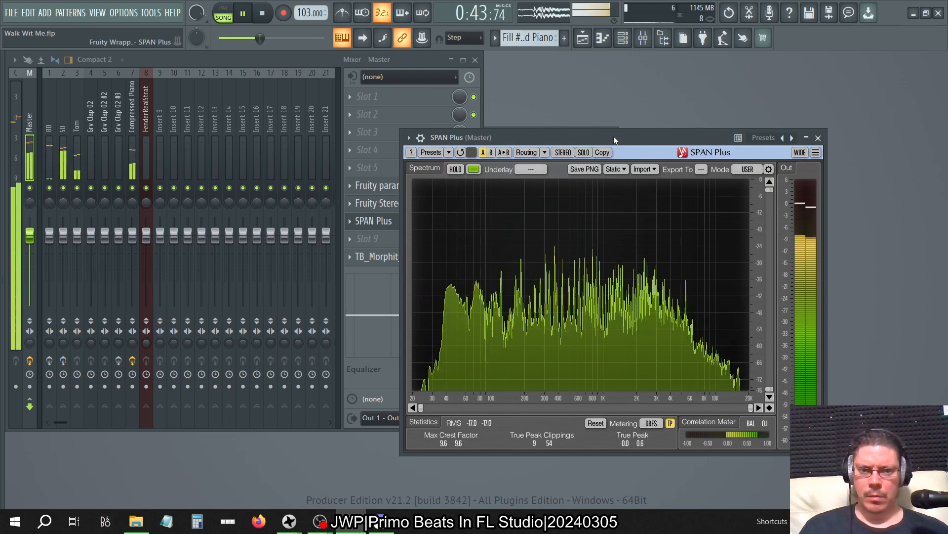
{"action": "right_click", "coordinate": [135, 188]}
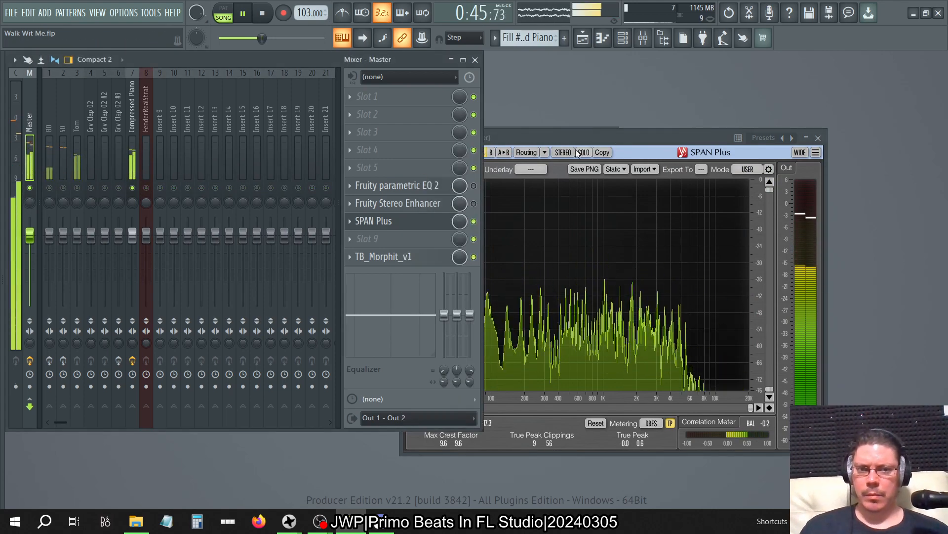
{"action": "left_click", "coordinate": [553, 185]}
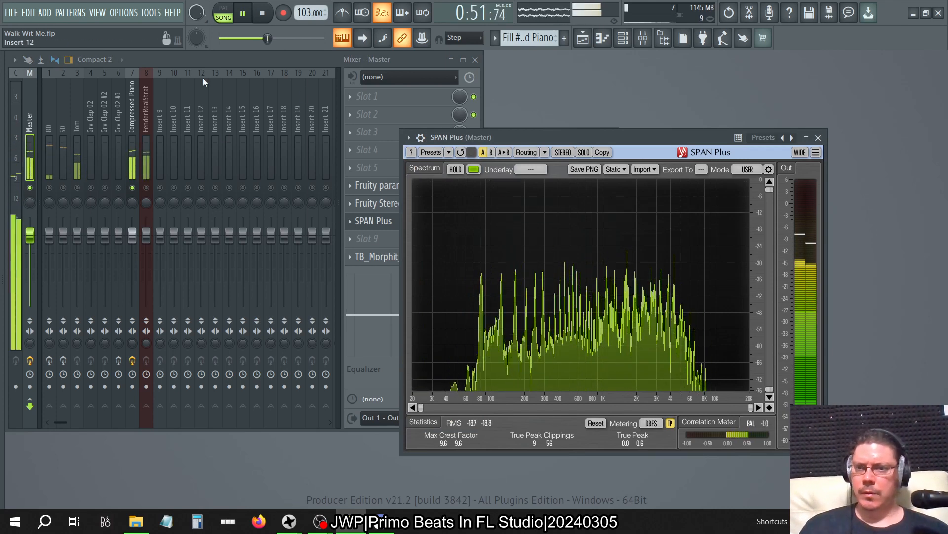
- Enable linear phase mode in the Compressed Piano's MIDI EQ, and close it and Patcher to view the spectrum in SPAN Plus
{"action": "left_click", "coordinate": [317, 61]}
{"action": "left_click", "coordinate": [132, 106]}
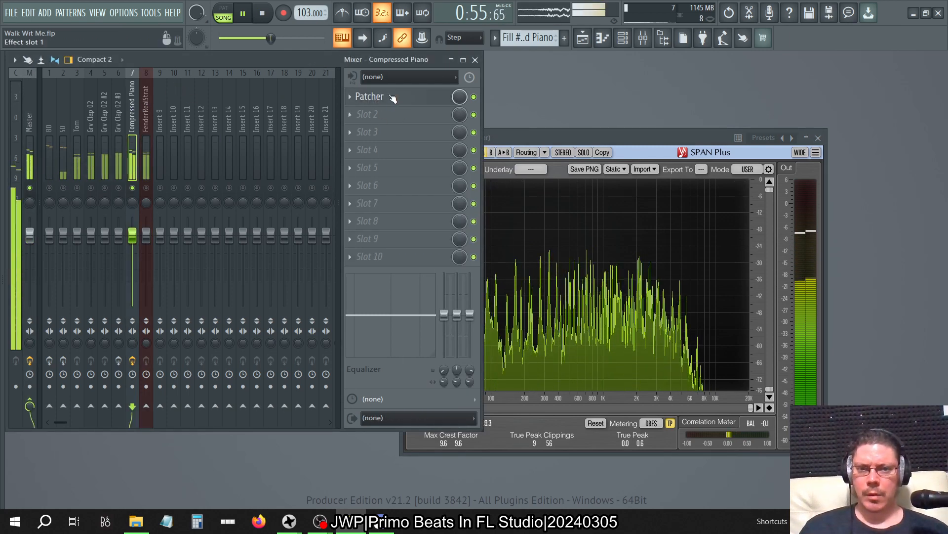
{"action": "left_click", "coordinate": [375, 96]}
{"action": "left_click", "coordinate": [491, 191]}
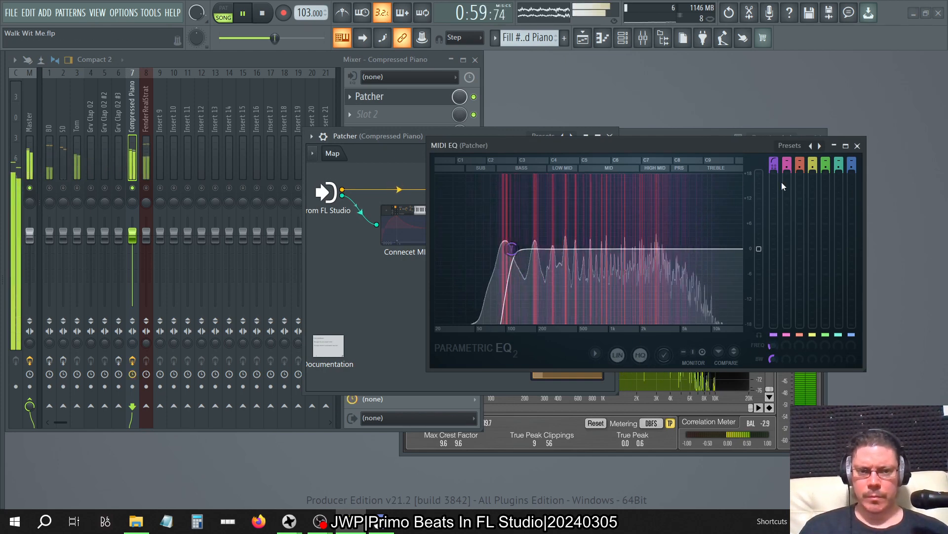
{"action": "left_click", "coordinate": [858, 146]}
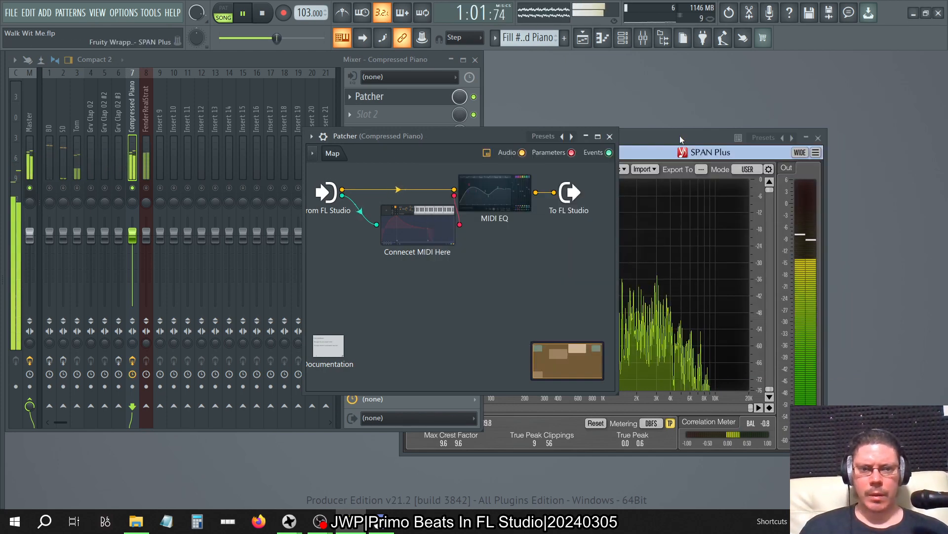
{"action": "left_click", "coordinate": [610, 136]}
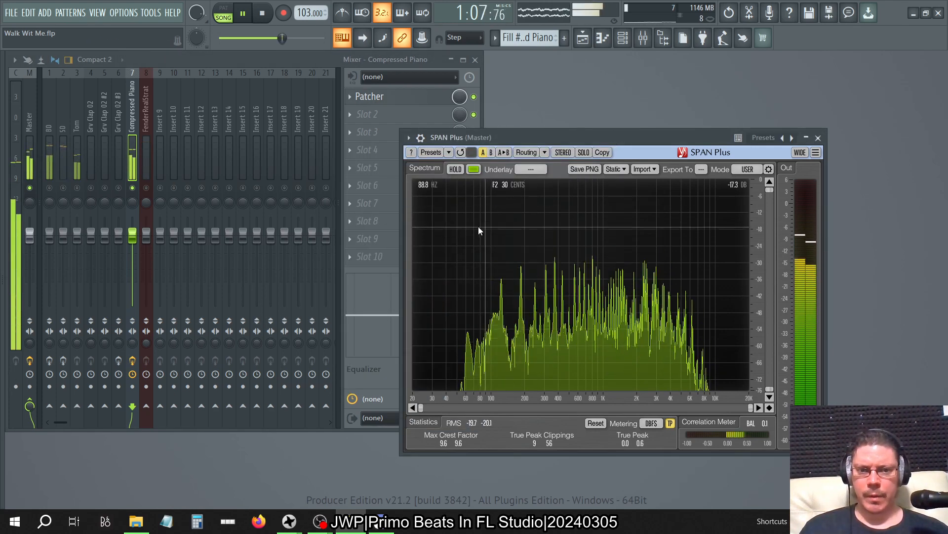
- Reopen the MIDI EQ to give band 1 a resonant peak through its bandwidth, and check the mixer's plugin delay compensation options
{"action": "left_click", "coordinate": [370, 96]}
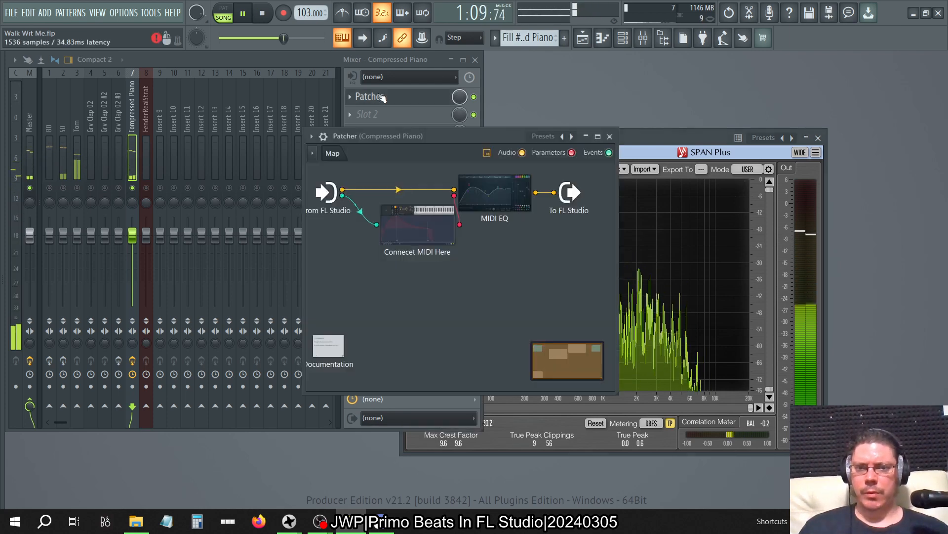
{"action": "left_click", "coordinate": [491, 198]}
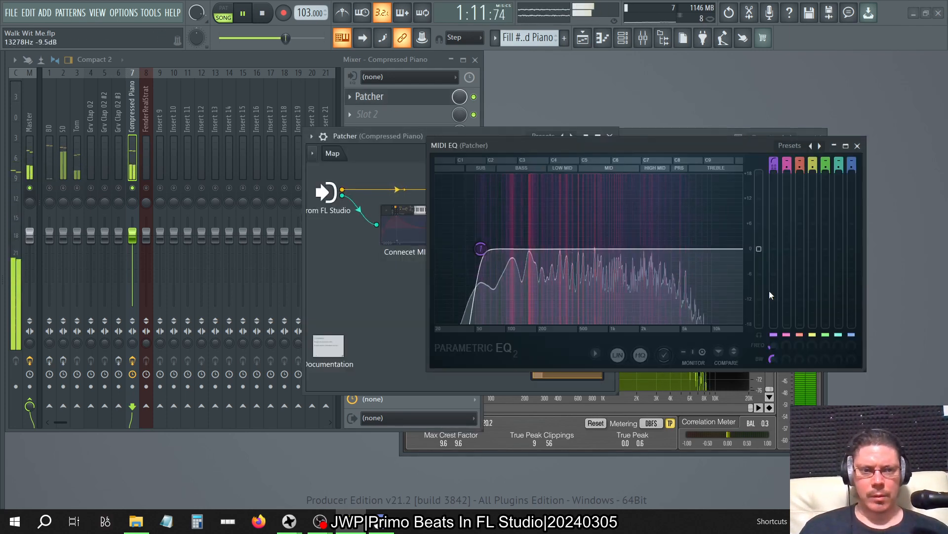
{"action": "left_click_drag", "start_coordinate": [772, 359], "coordinate": [772, 364]}
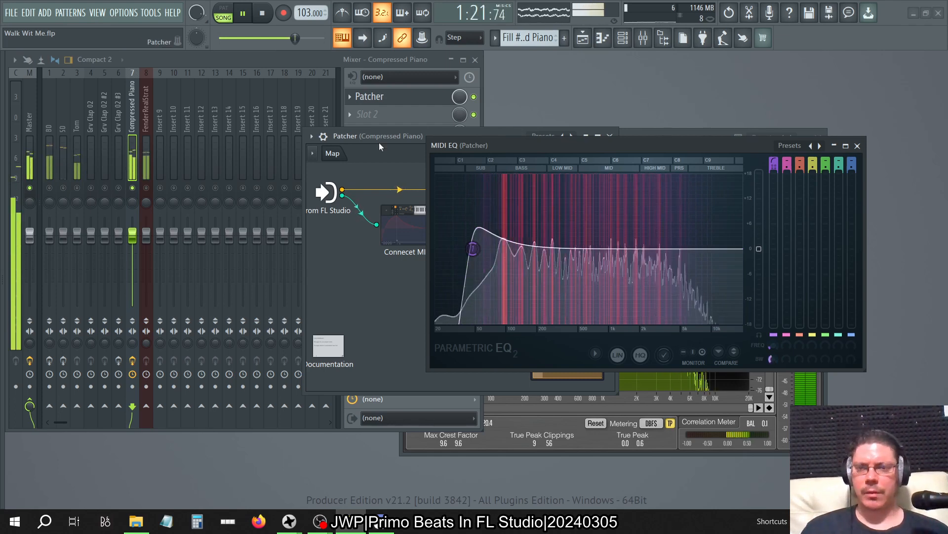
{"action": "left_click", "coordinate": [15, 60]}
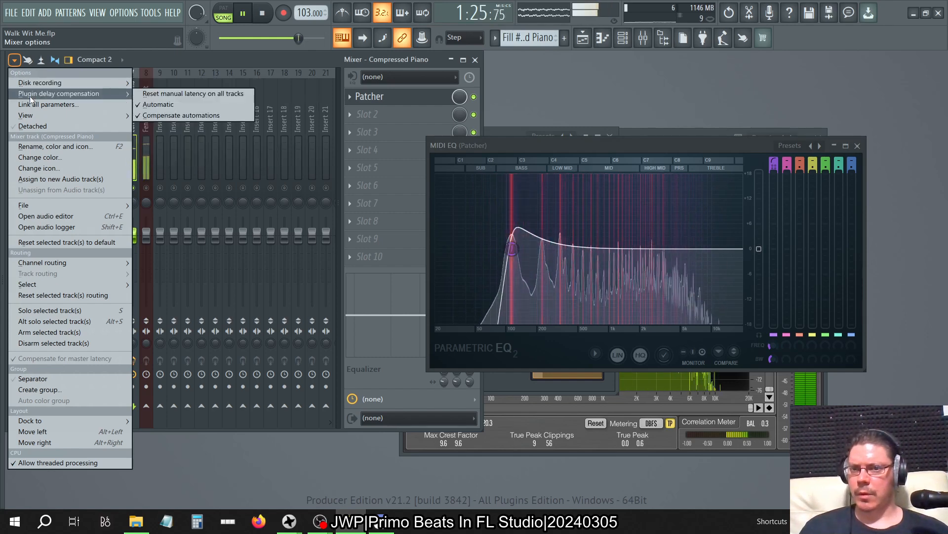
{"action": "left_click", "coordinate": [594, 145]}
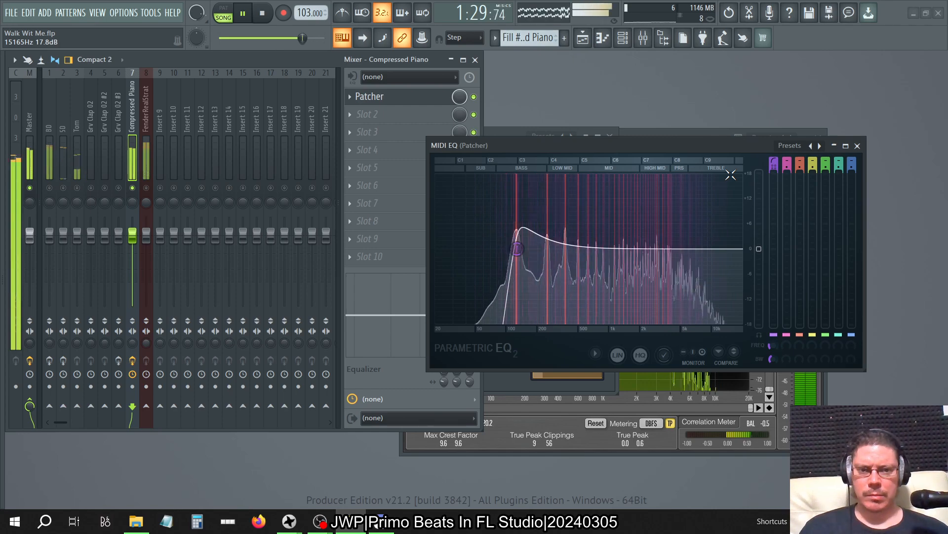
- Arrange the MIDI EQ and SPAN Plus windows side by side
{"action": "left_click_drag", "start_coordinate": [716, 146], "coordinate": [433, 167]}
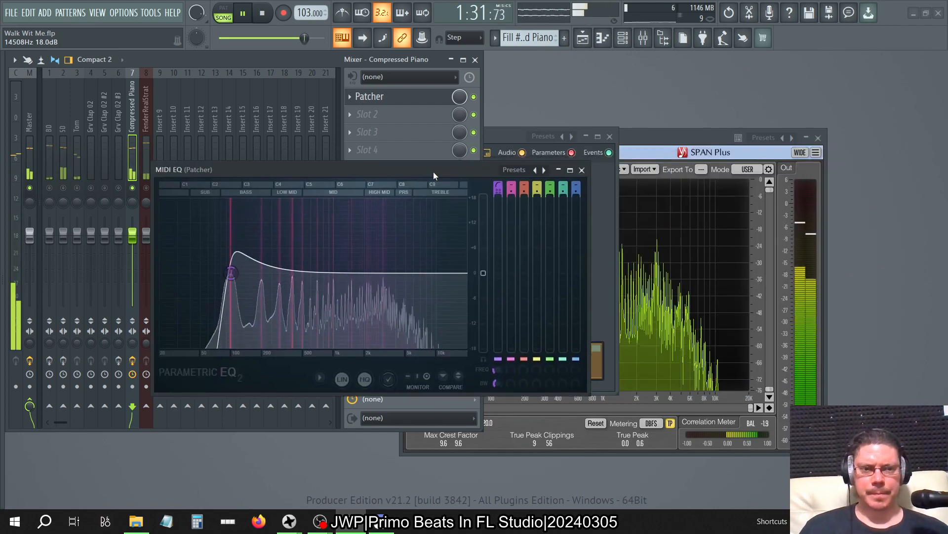
{"action": "left_click_drag", "start_coordinate": [672, 144], "coordinate": [821, 119]}
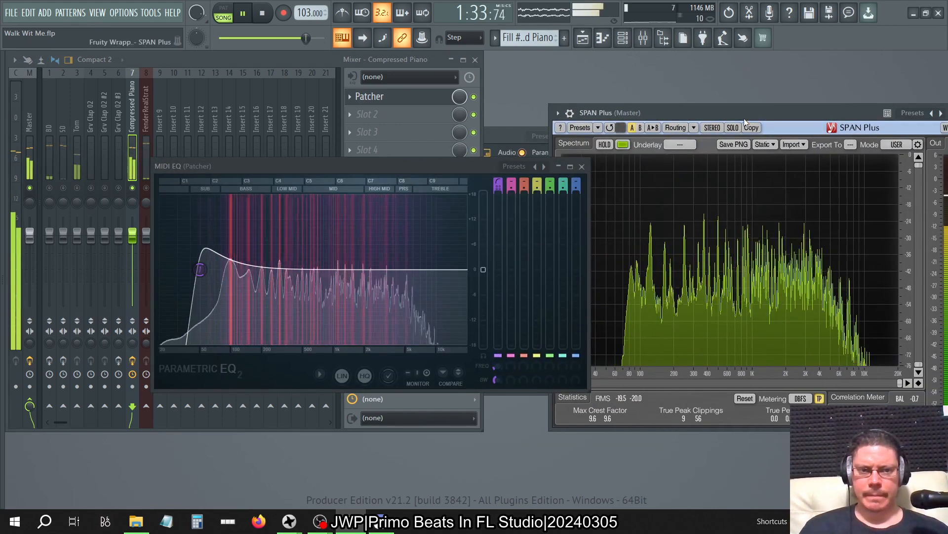
{"action": "left_click_drag", "start_coordinate": [695, 116], "coordinate": [639, 110]}
{"action": "left_click_drag", "start_coordinate": [454, 168], "coordinate": [366, 162]}
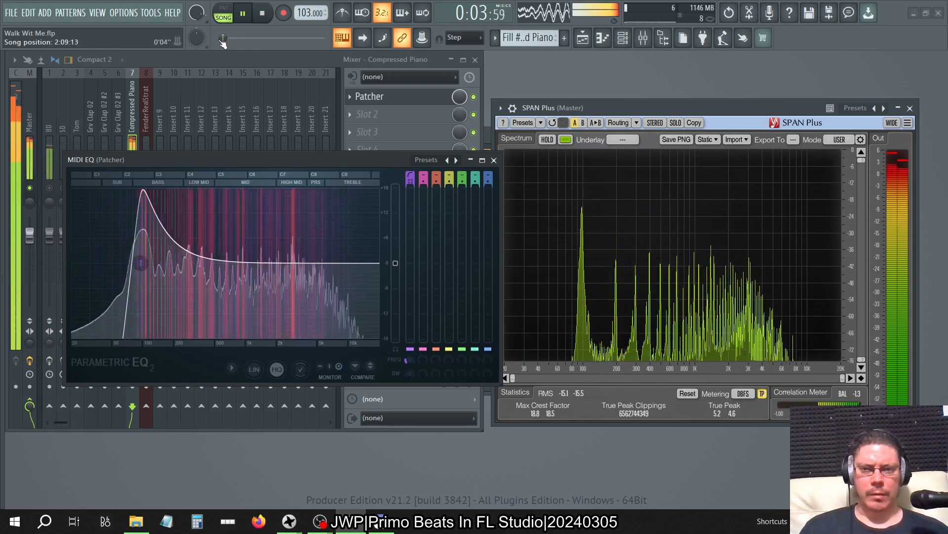
- Play the soloed piano from several song positions to compare the EQ's moving peak with the SPAN Plus spectrum, and stop playback
{"action": "left_click_drag", "start_coordinate": [222, 39], "coordinate": [243, 42]}
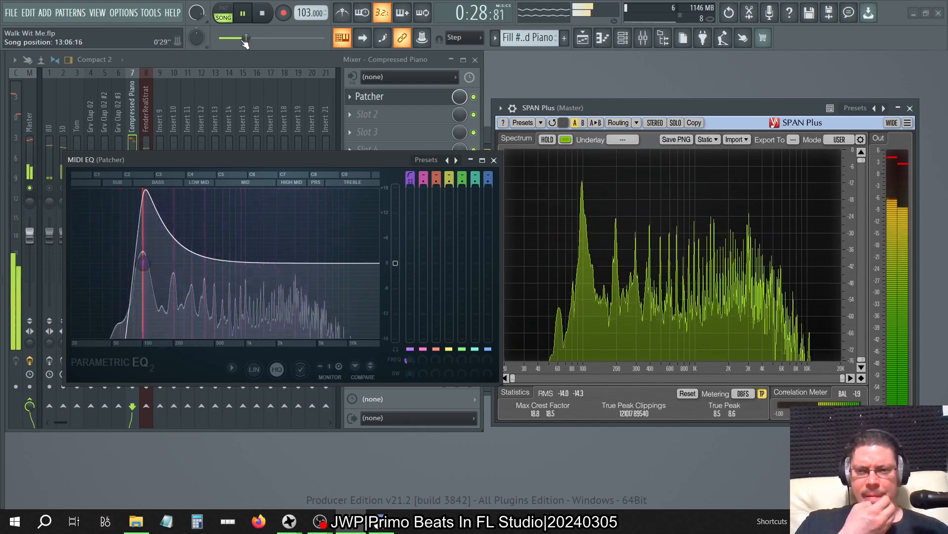
{"action": "left_click_drag", "start_coordinate": [243, 40], "coordinate": [232, 39]}
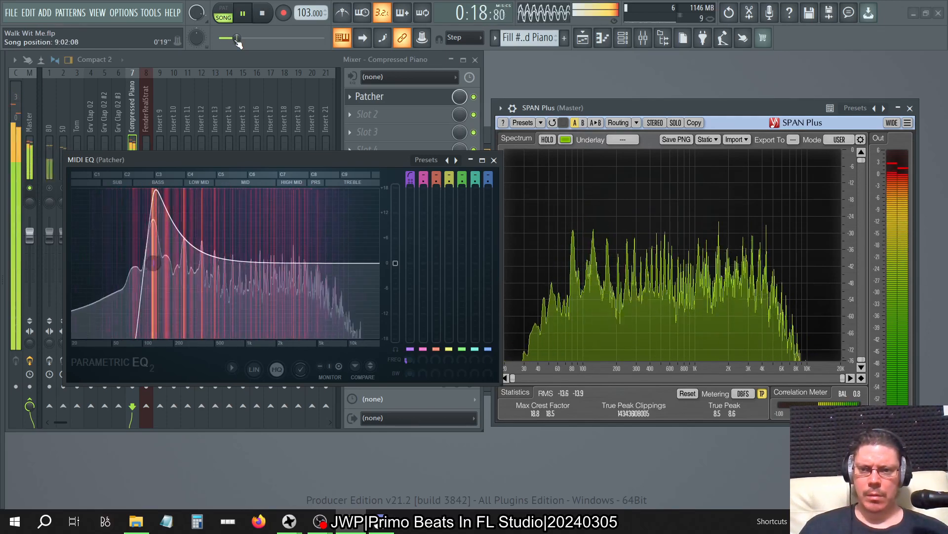
{"action": "left_click", "coordinate": [264, 22]}
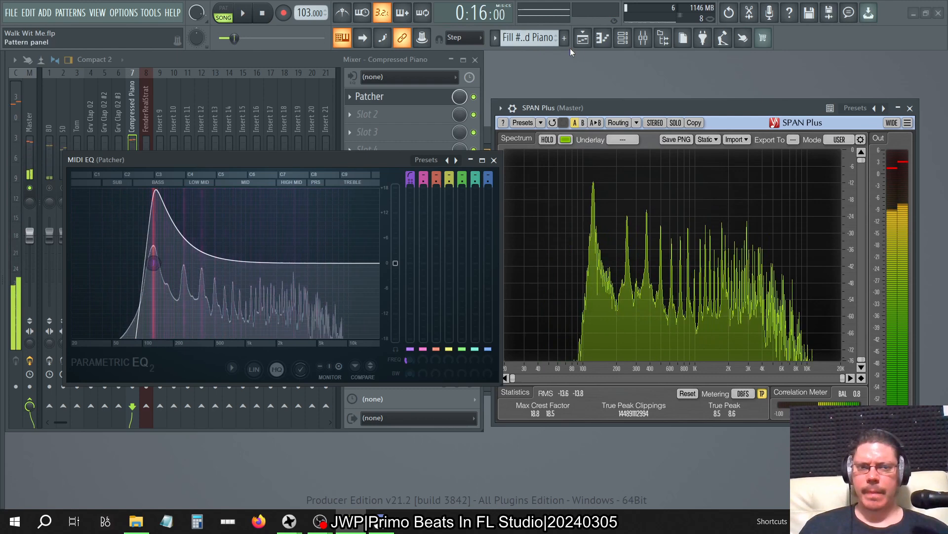
- Inspect the MIDI Out channel's settings, closing the MIDI EQ to see them, and close the channel windows
{"action": "left_click", "coordinate": [623, 38]}
{"action": "left_click", "coordinate": [688, 203]}
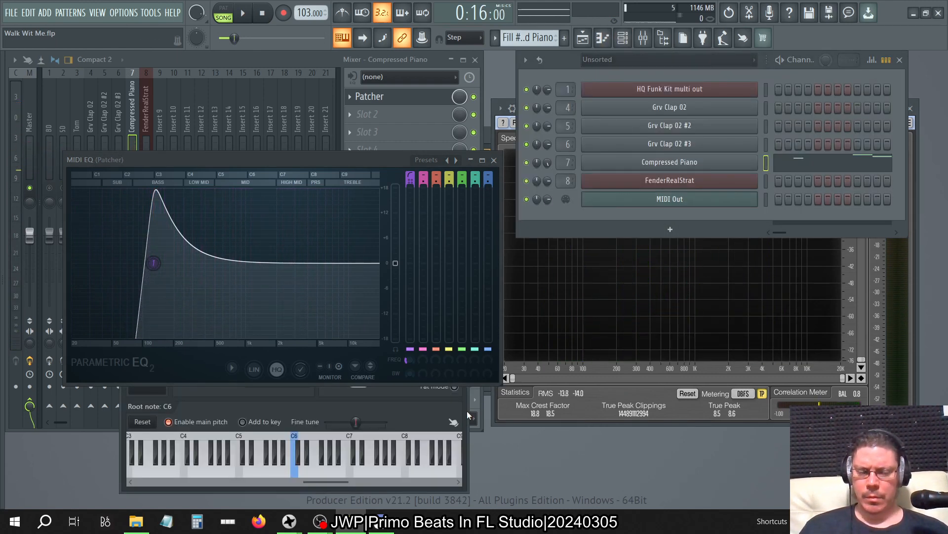
{"action": "left_click", "coordinate": [494, 160]}
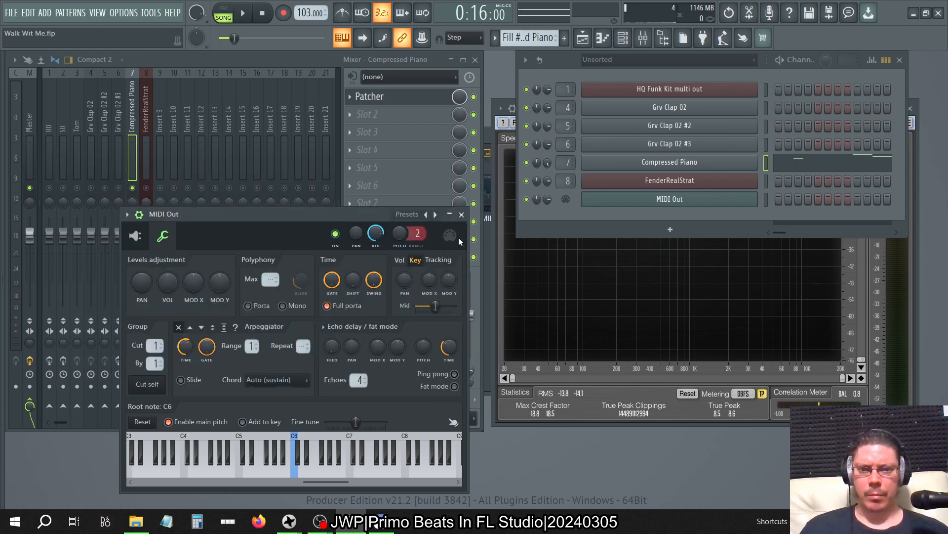
{"action": "left_click", "coordinate": [462, 214]}
{"action": "left_click", "coordinate": [631, 33]}
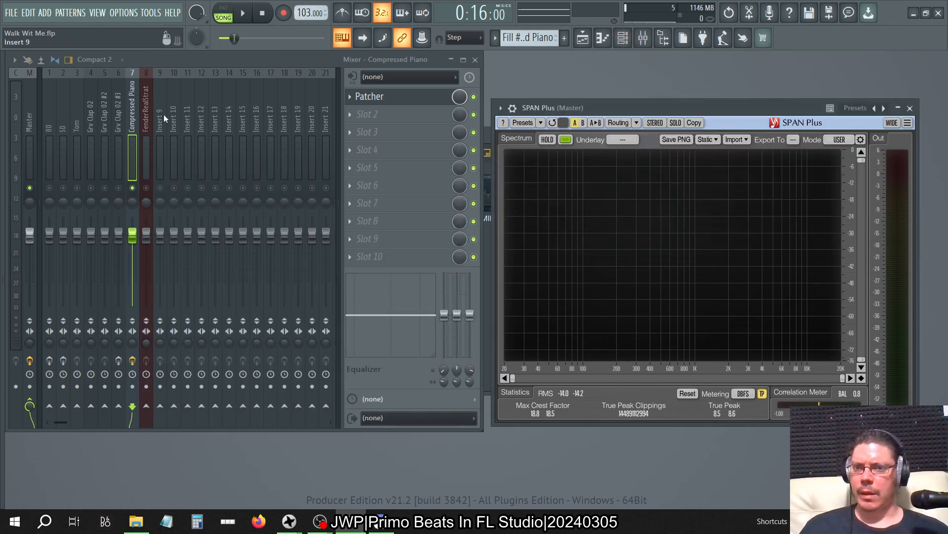
- Reopen the MIDI EQ in the Compressed Piano's Patcher and reset band 1's bandwidth to the default
{"action": "left_click", "coordinate": [410, 106]}
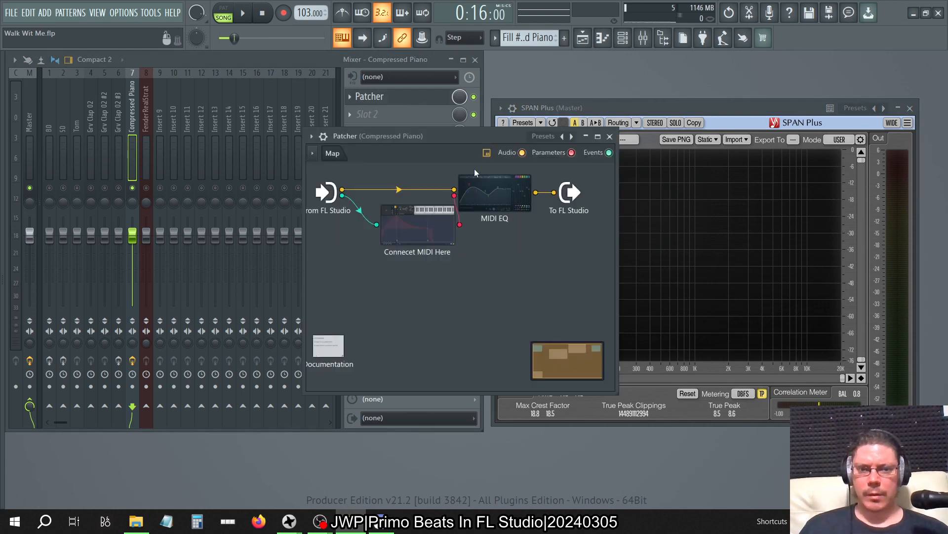
{"action": "left_click", "coordinate": [479, 192]}
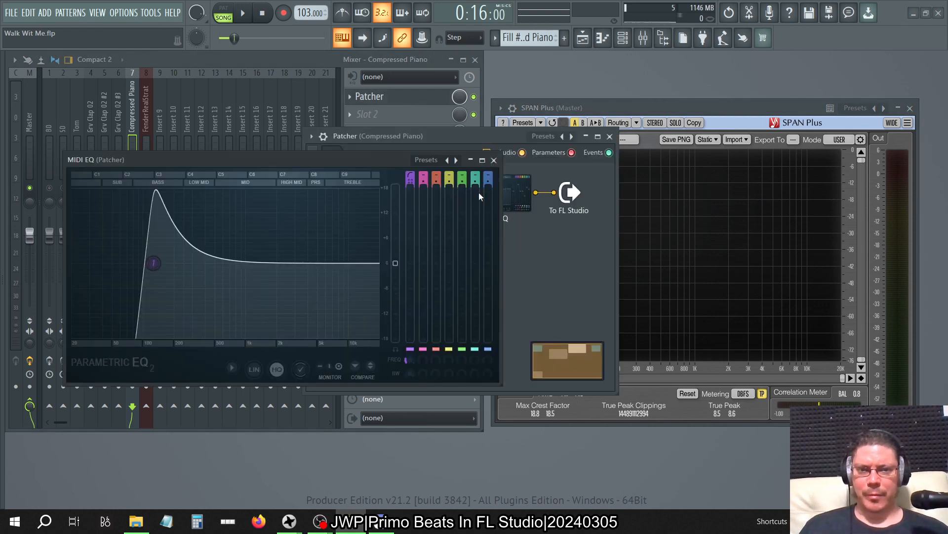
{"action": "right_click", "coordinate": [410, 378]}
{"action": "left_click", "coordinate": [428, 382]}
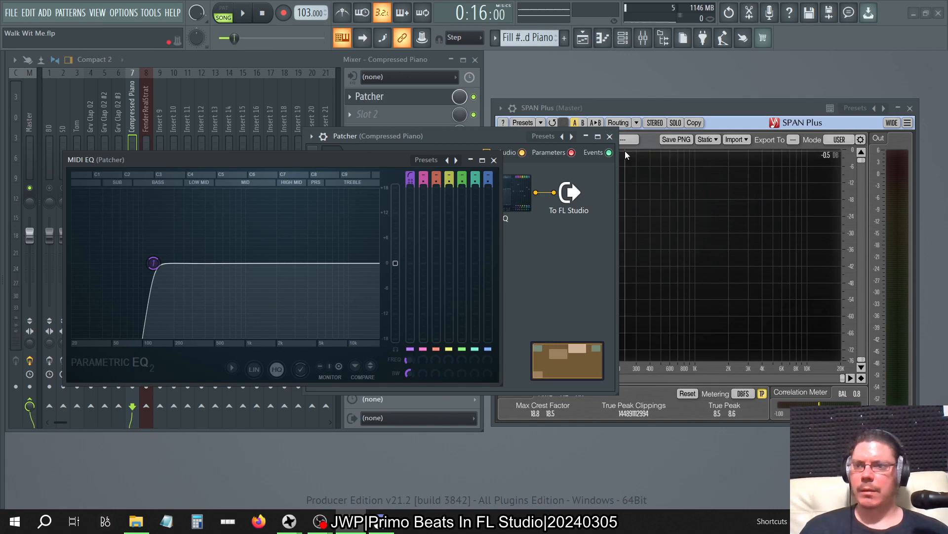